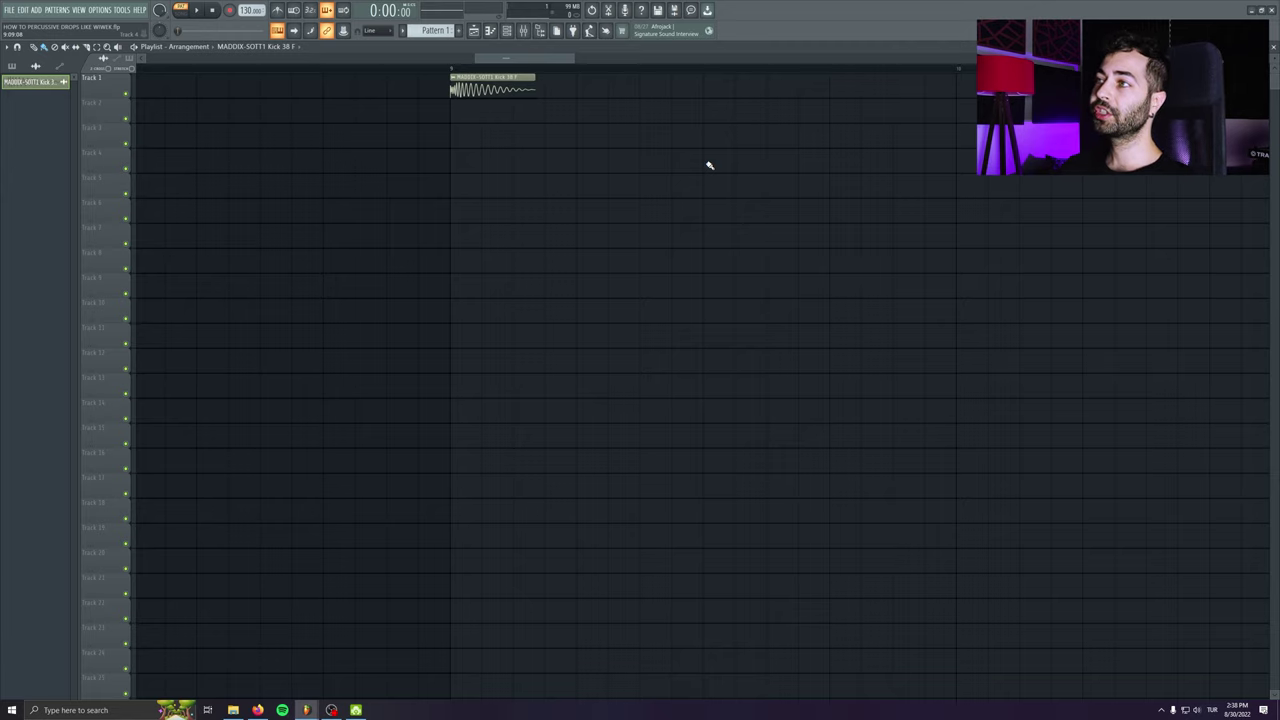
- Duplicate the kick clip on every beat along Track 1 until bars 9 and 10 are filled
left_click_drag(481, 80, 601, 77)
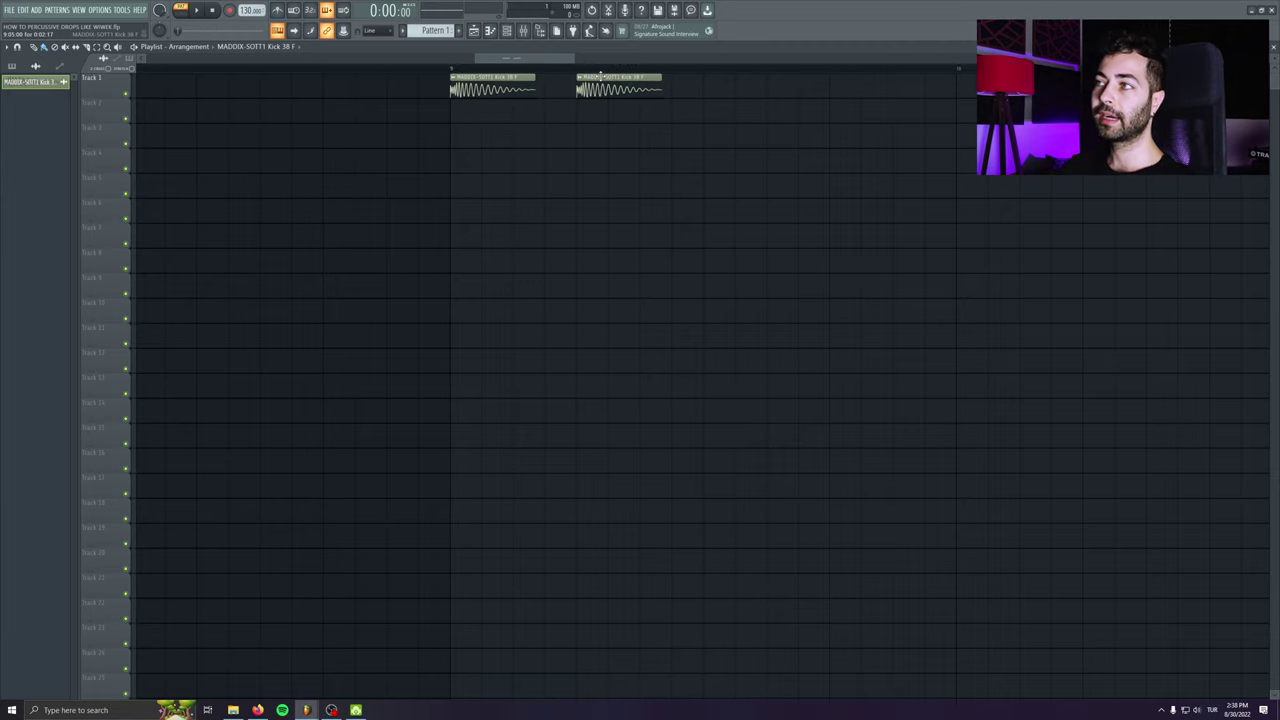
key("ctrl+a")
key("ctrl+b")
key("ctrl+a")
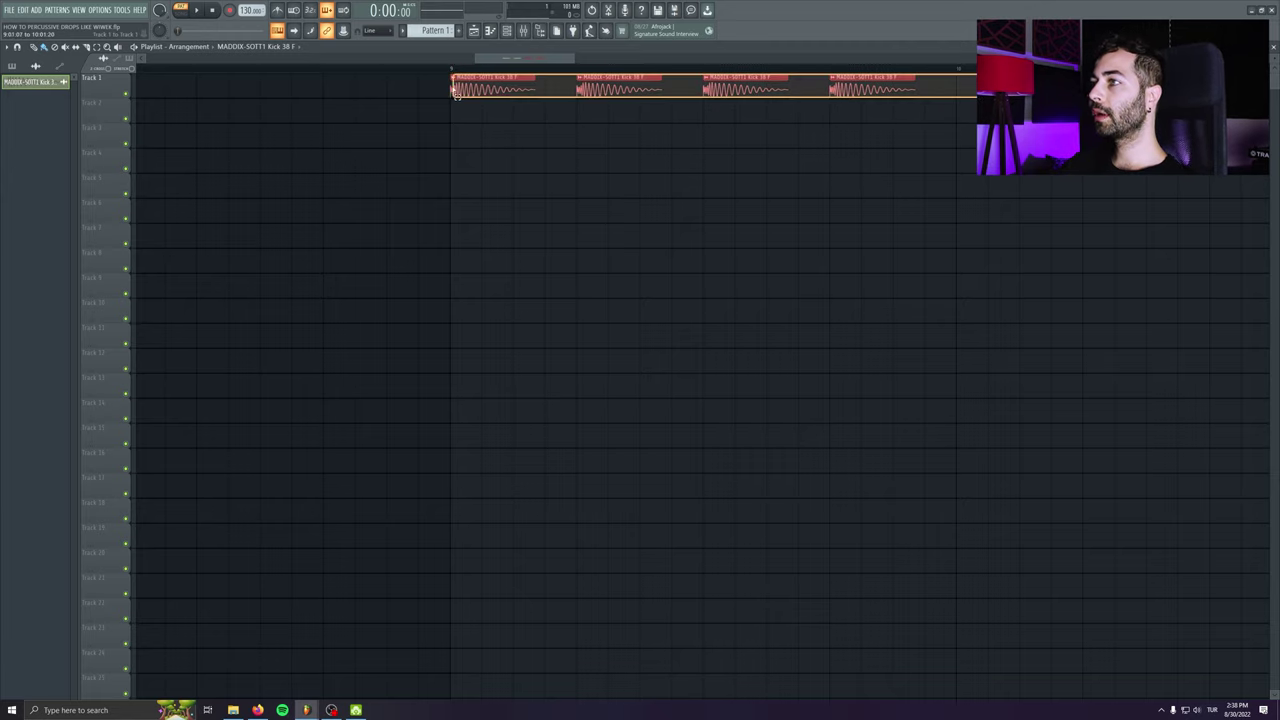
left_click_drag(483, 86, 988, 98)
scroll(423, 250, "down", 4)
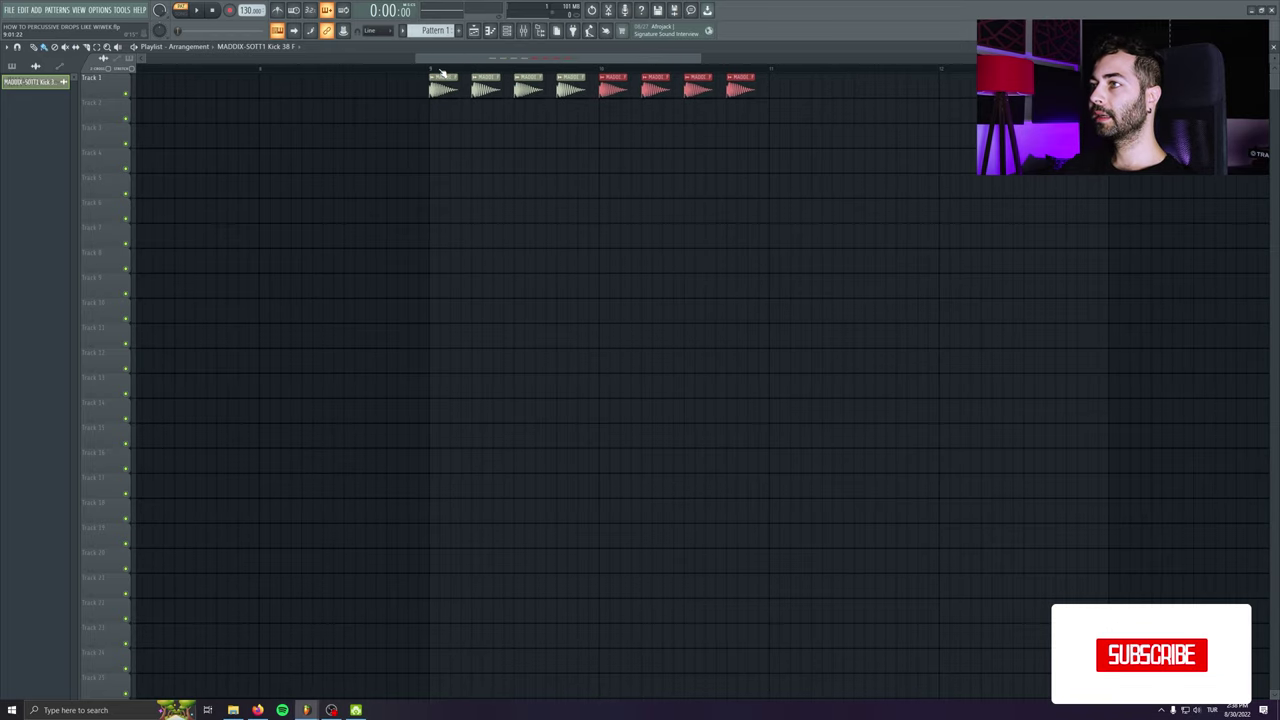
- Select all kick clips and play the kick pattern from its start at bar 9
left_click(431, 70)
key("l")
key("ctrl+a")
key("space")
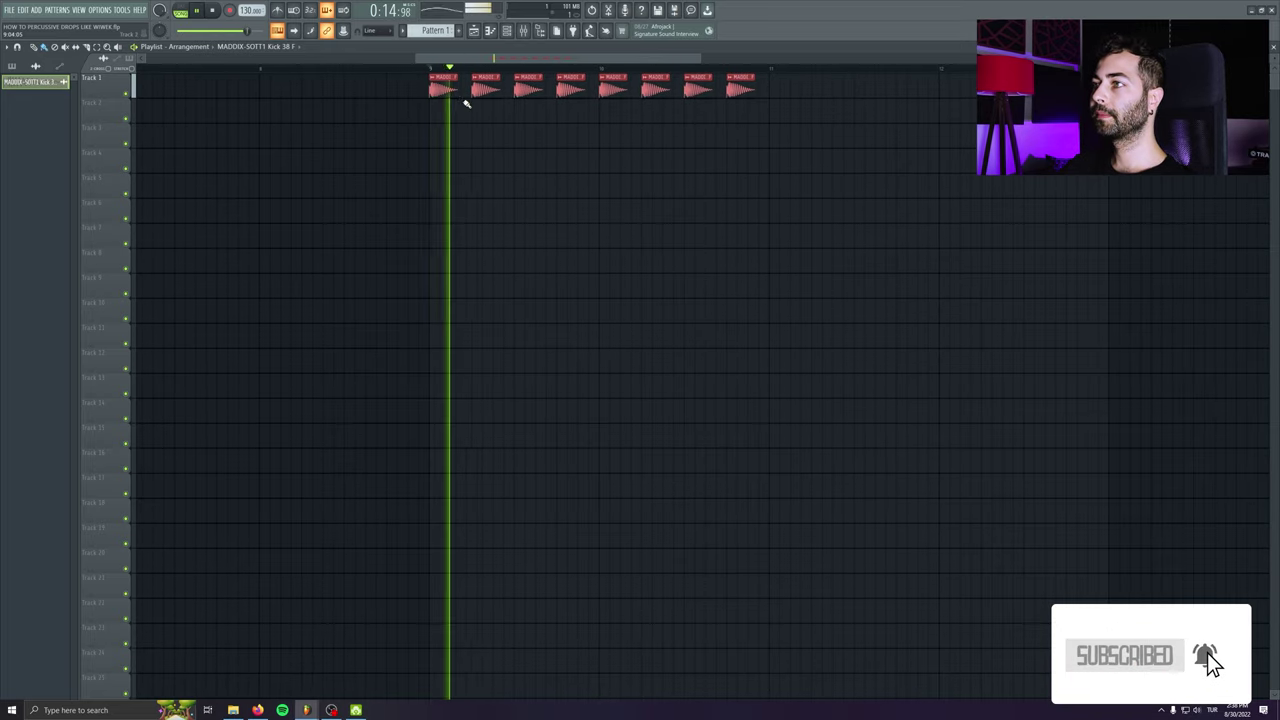
- Remove Fruity Limiter from the master mixer track and insert TR5 Classic Clipper with its gain at 1.7 dB
key("F9")
key("space")
left_click_drag(397, 537, 368, 386)
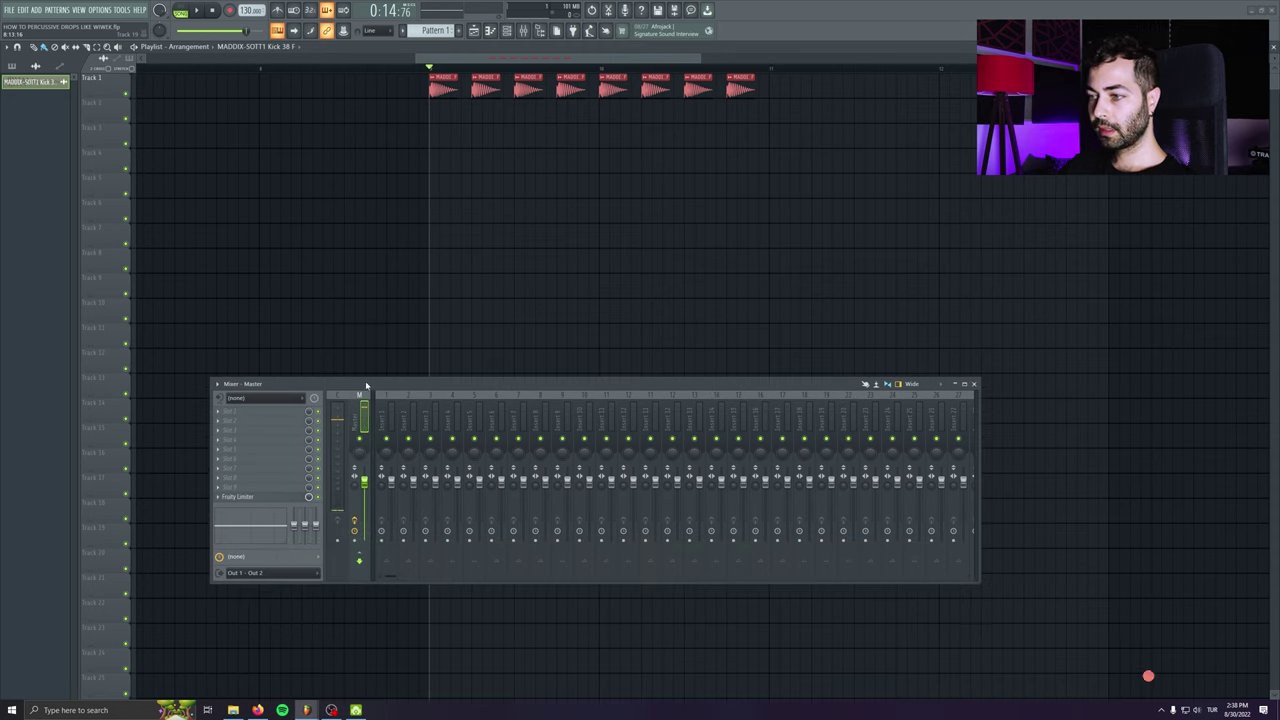
left_click(218, 497)
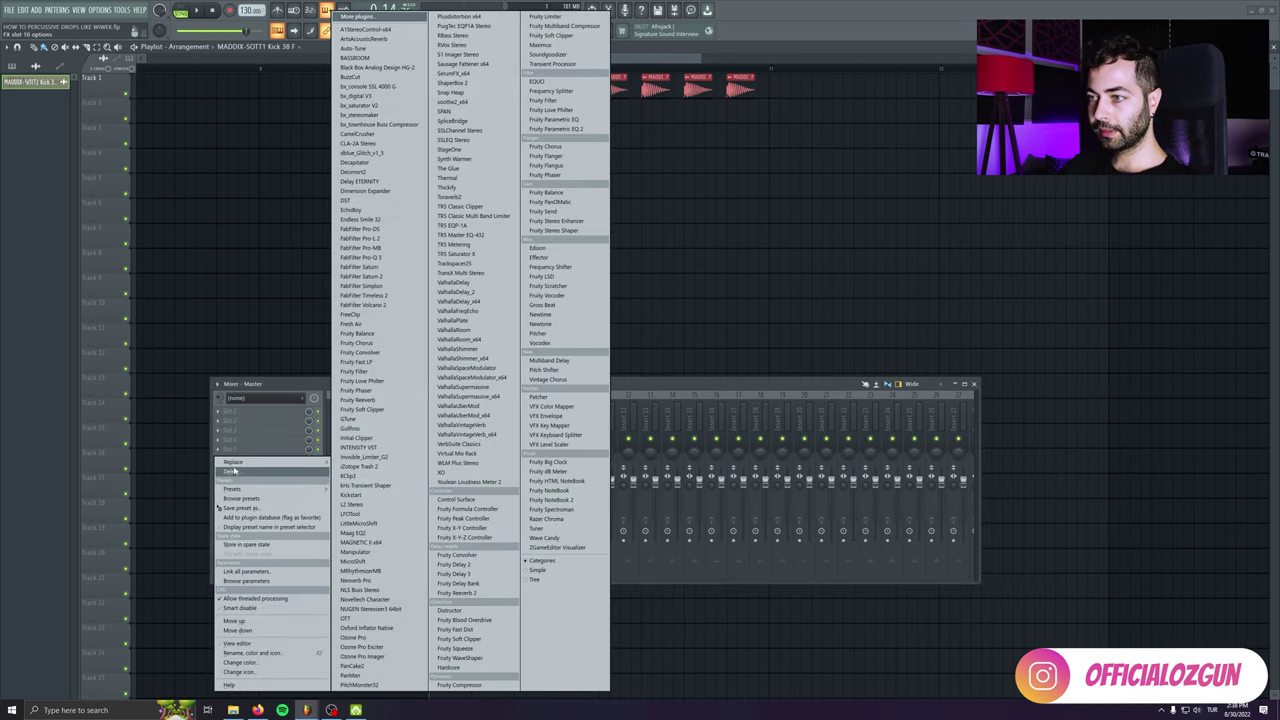
left_click(237, 474)
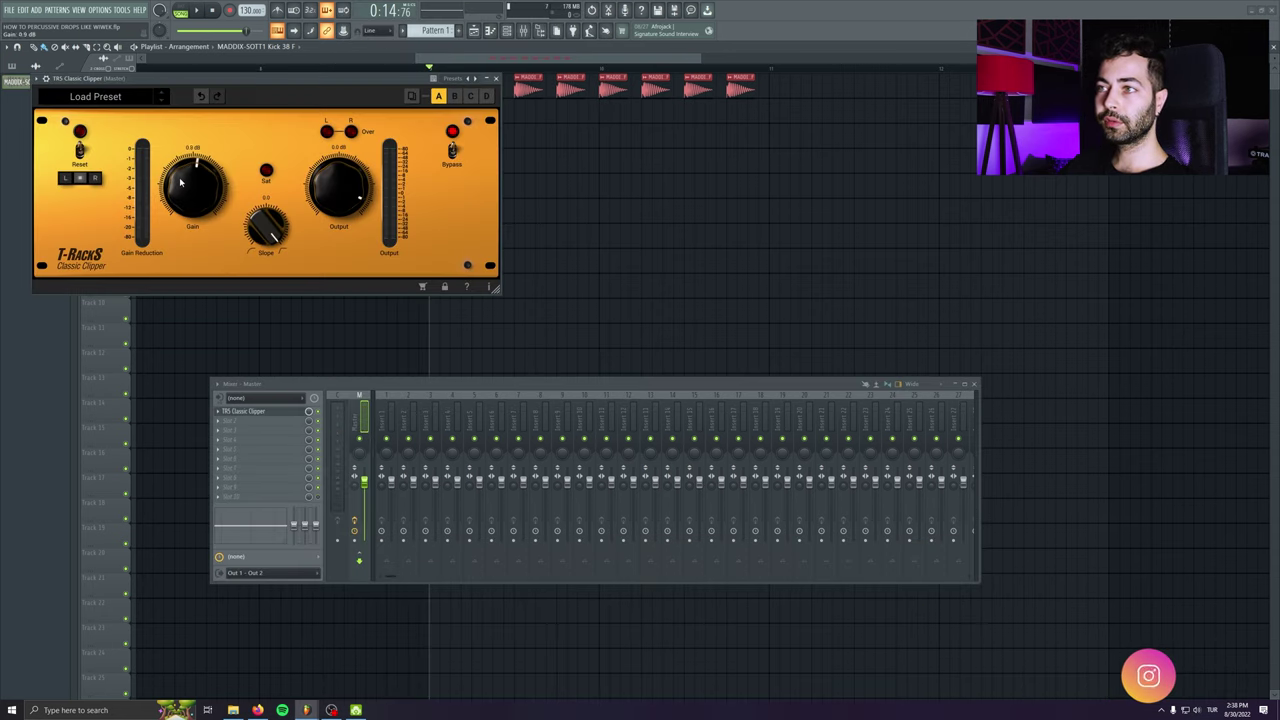
left_click_drag(178, 176, 177, 174)
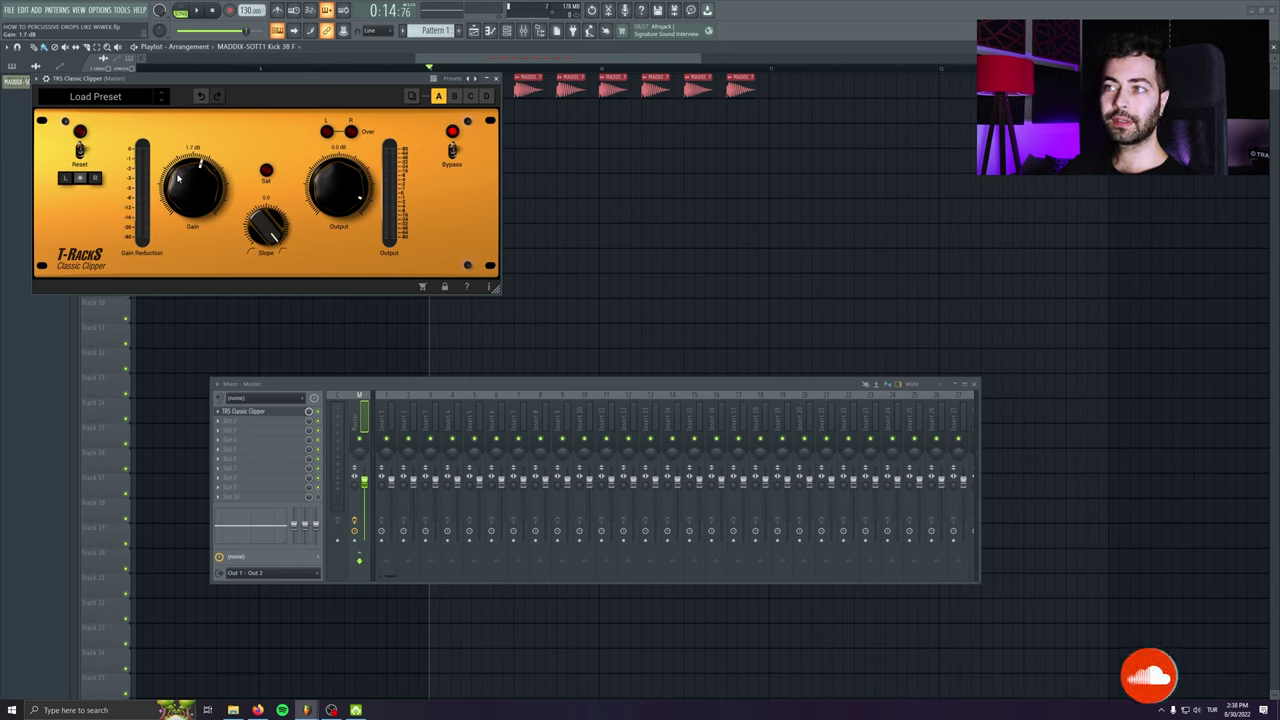
left_click(495, 78)
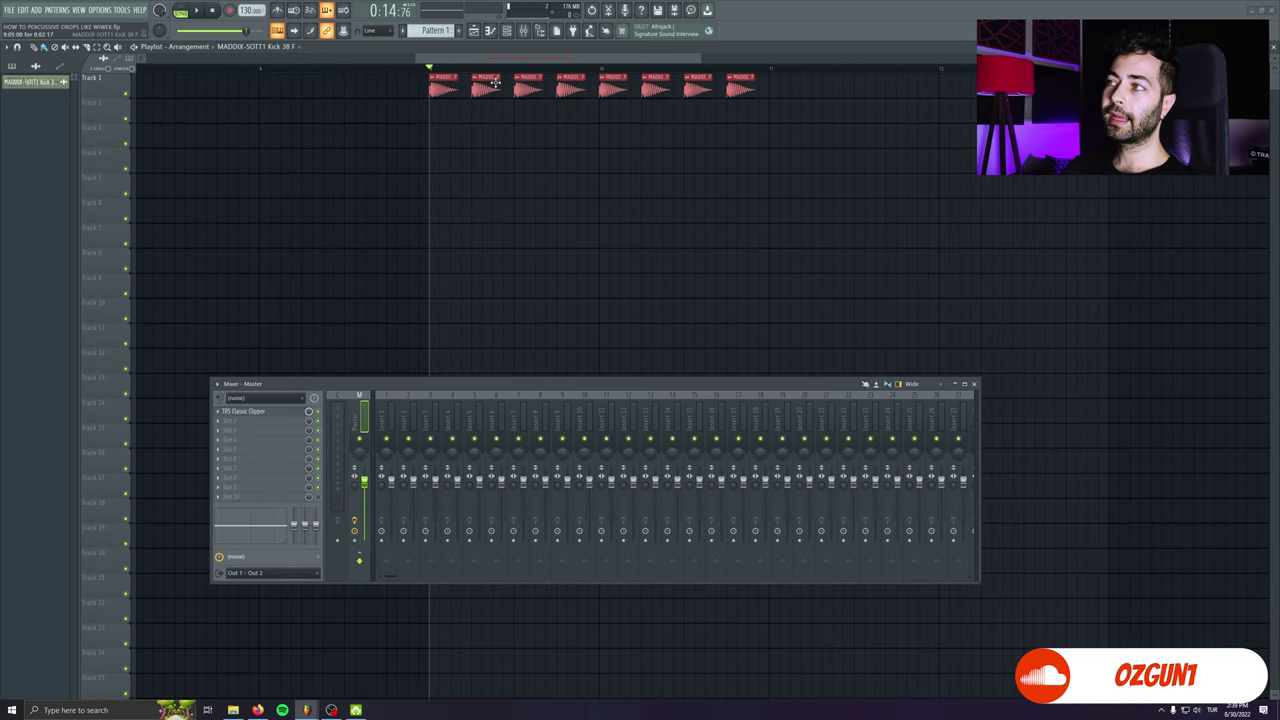
- Shorten all kick clips on Track 1 together to cut off their tails, and listen to the result
left_click_drag(763, 104, 389, 109)
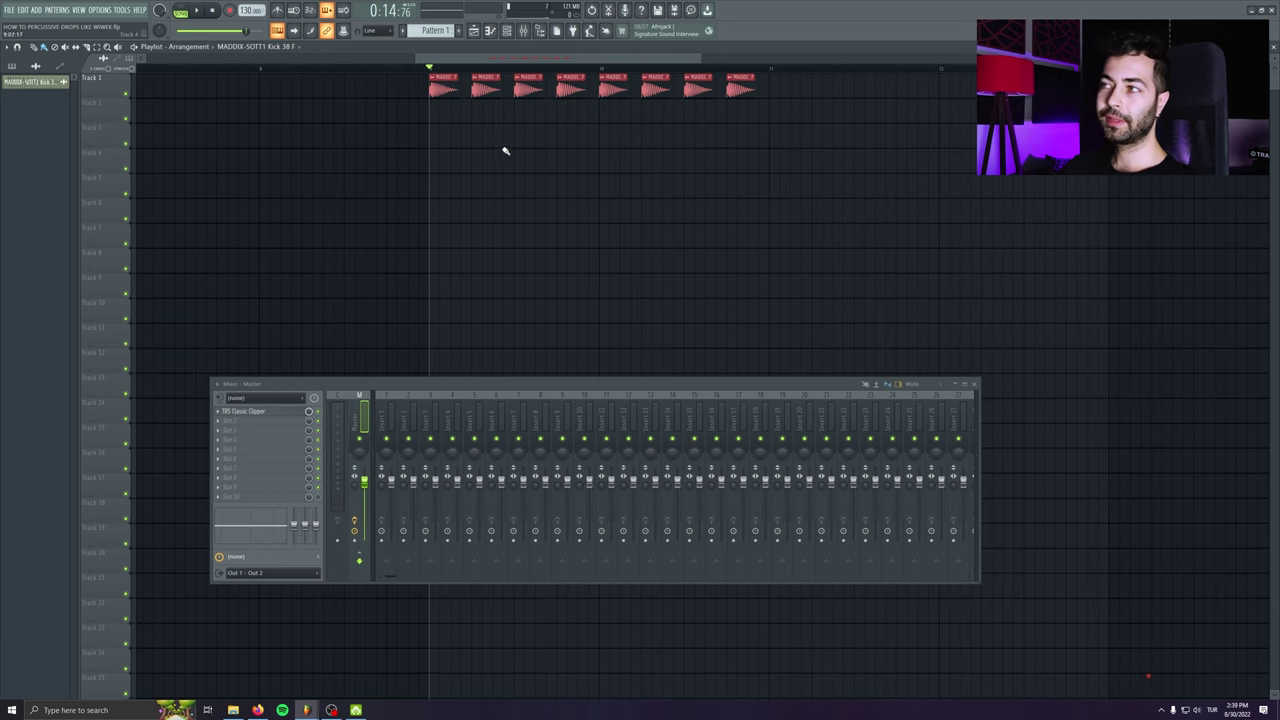
left_click_drag(757, 90, 742, 91)
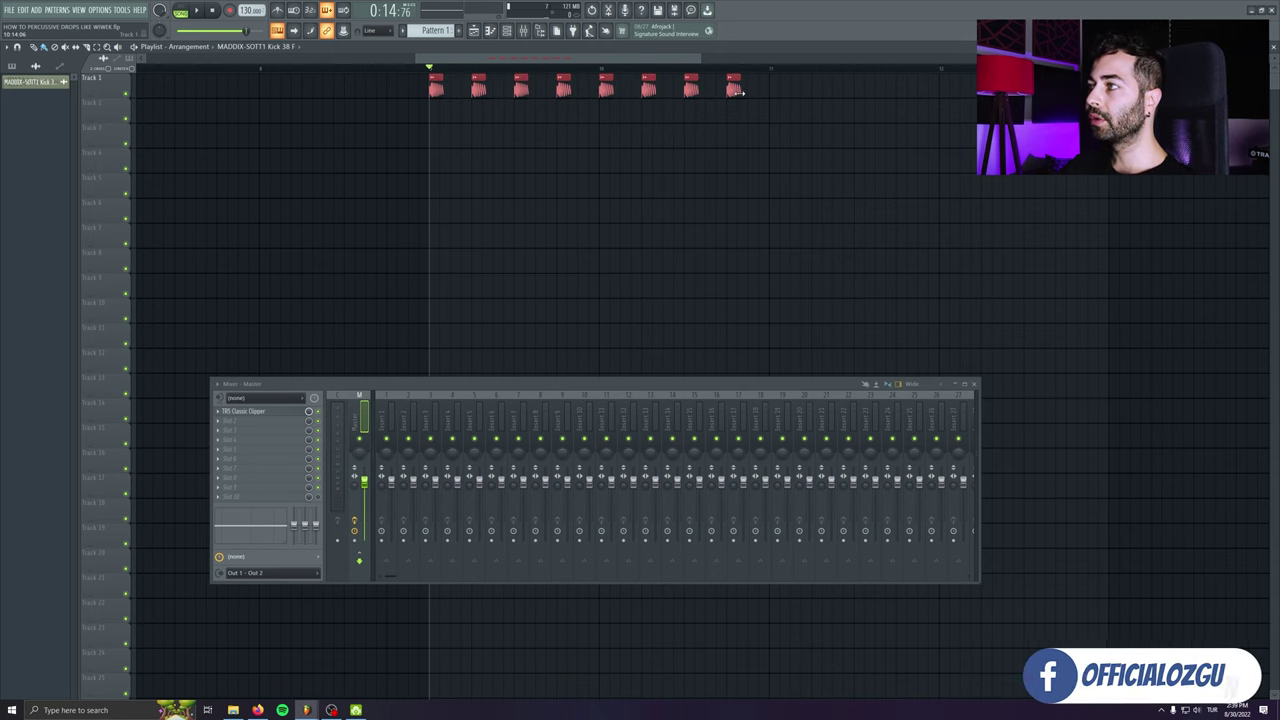
scroll(460, 156, "up", 6)
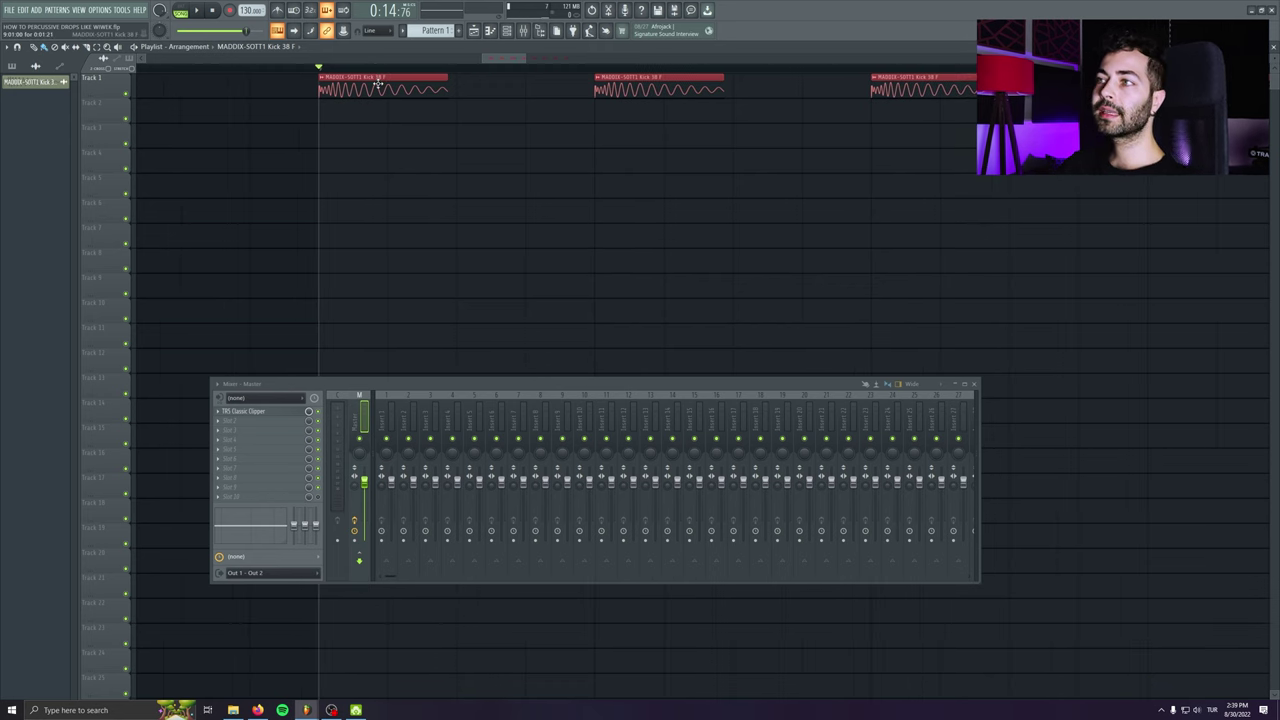
key("space")
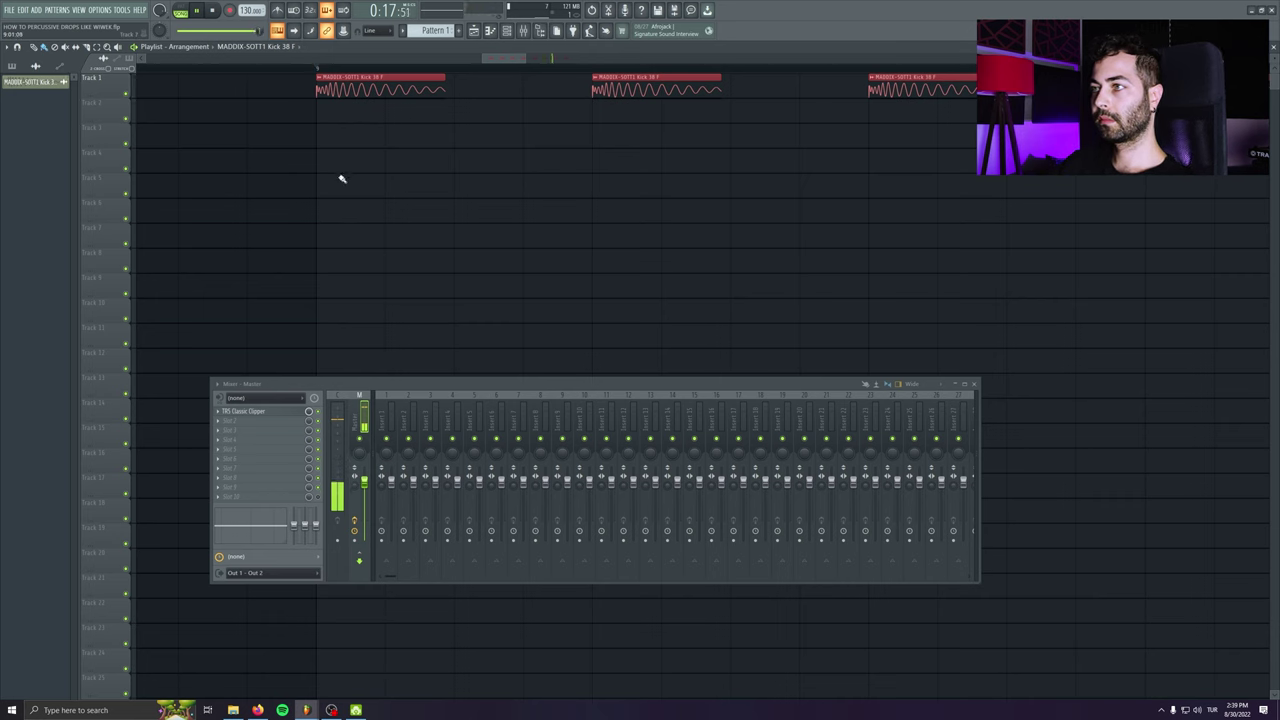
key("space")
- Set the kick sample's declicking mode to Generic (bleeding)
double_click(339, 93)
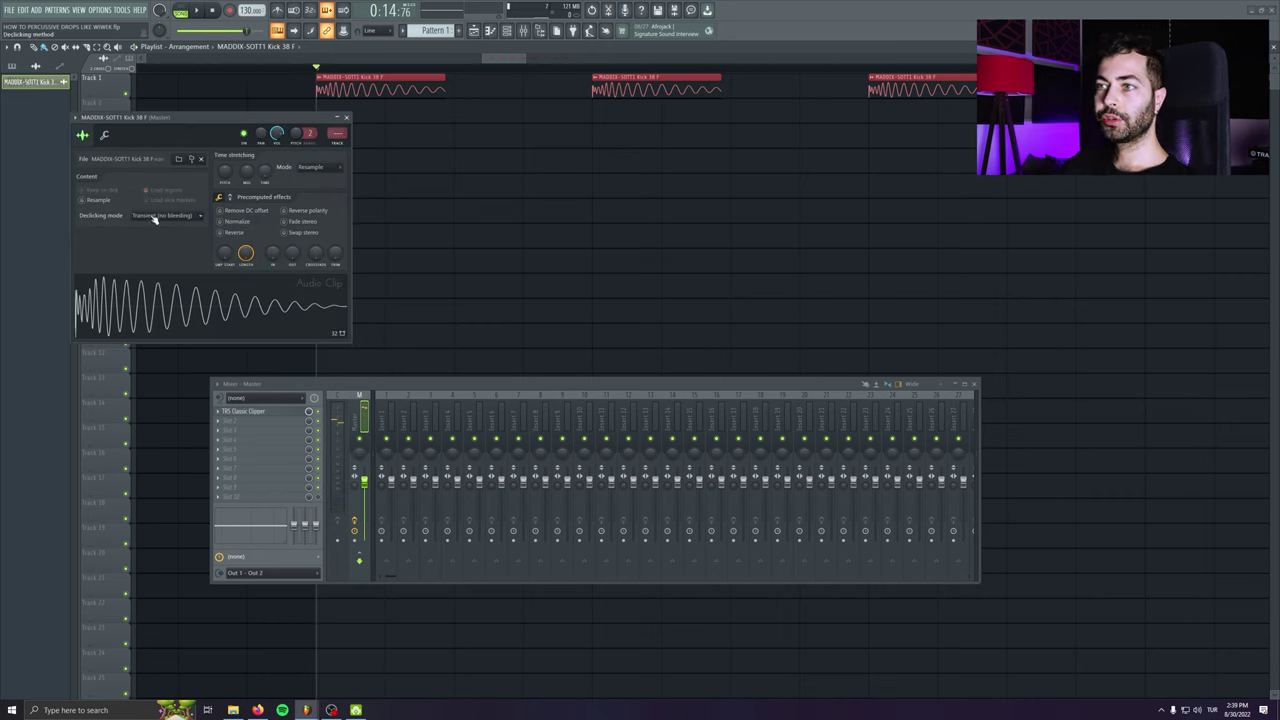
left_click(154, 218)
left_click(160, 258)
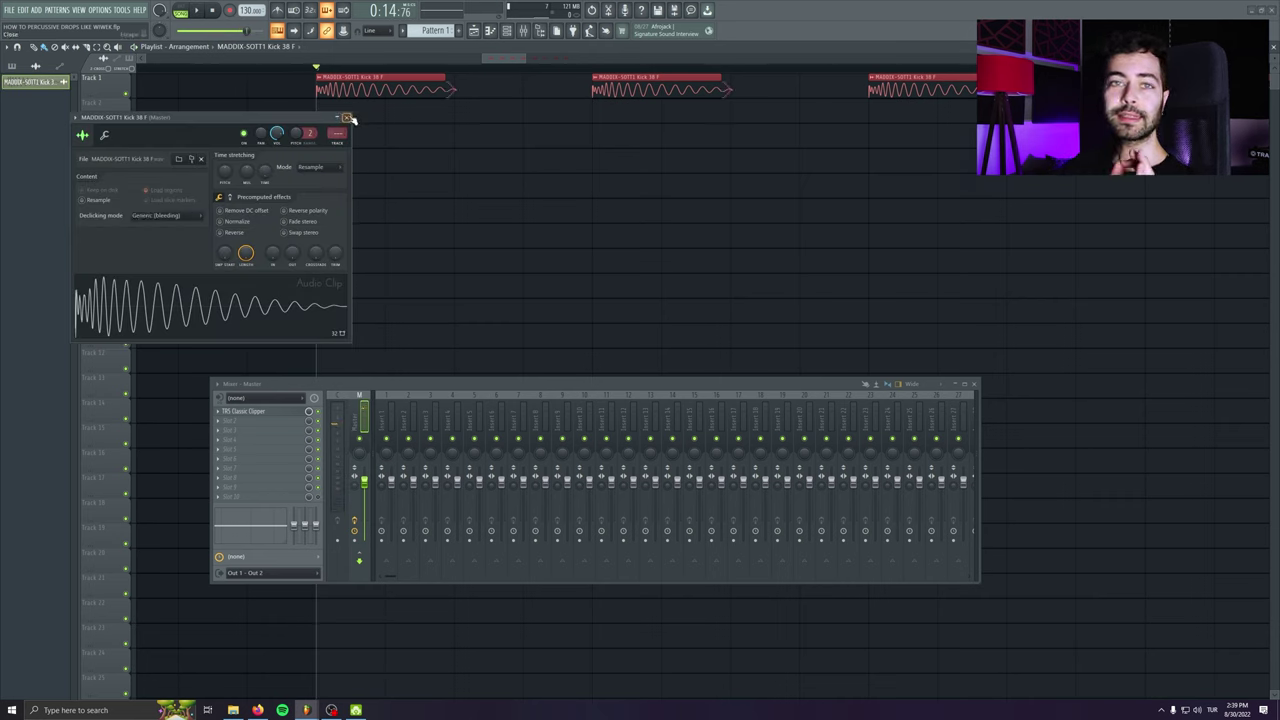
left_click(347, 118)
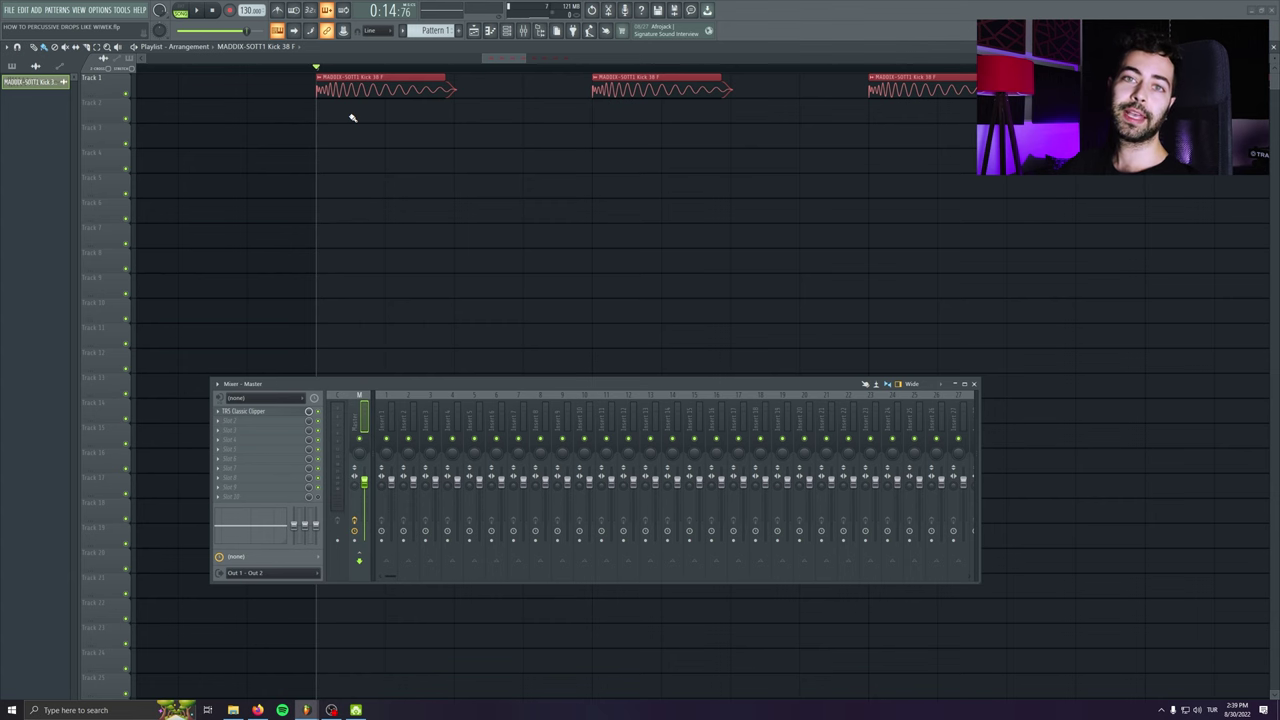
- Duplicate the shortened kick clips along Track 1 so they run from bar 9 through bar 16
scroll(380, 197, "down", 5)
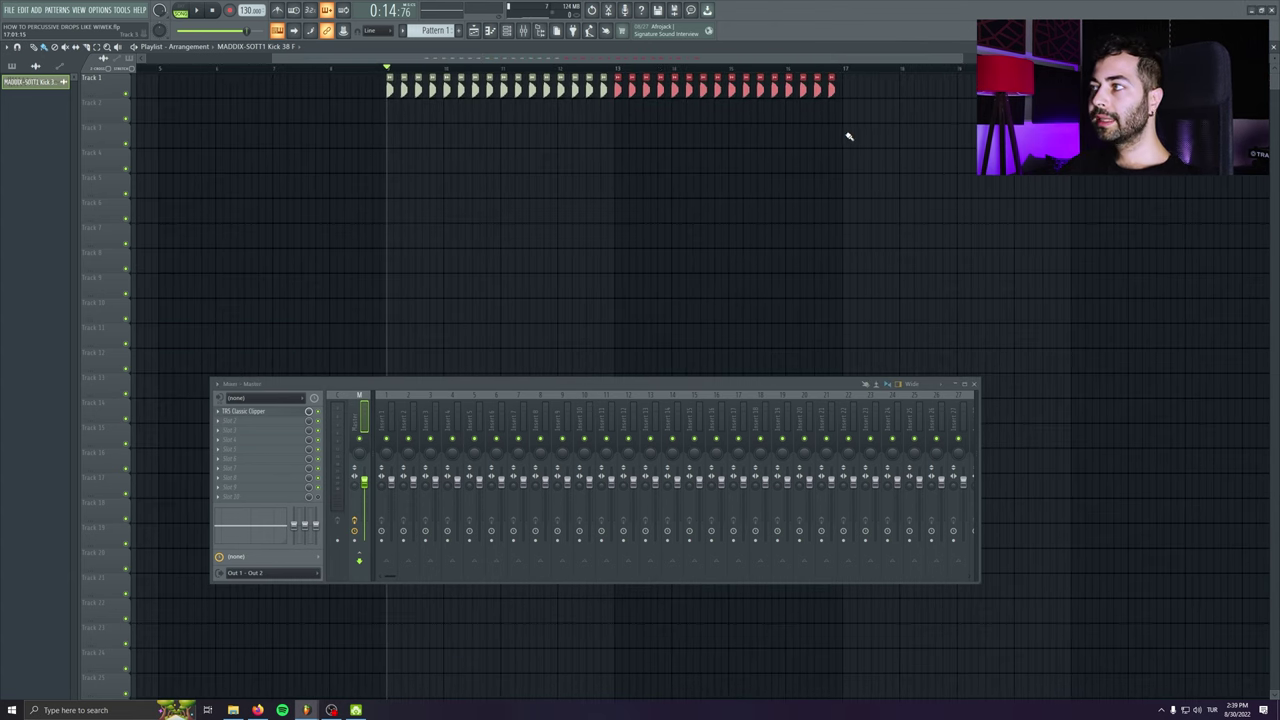
left_click_drag(736, 265, 706, 288)
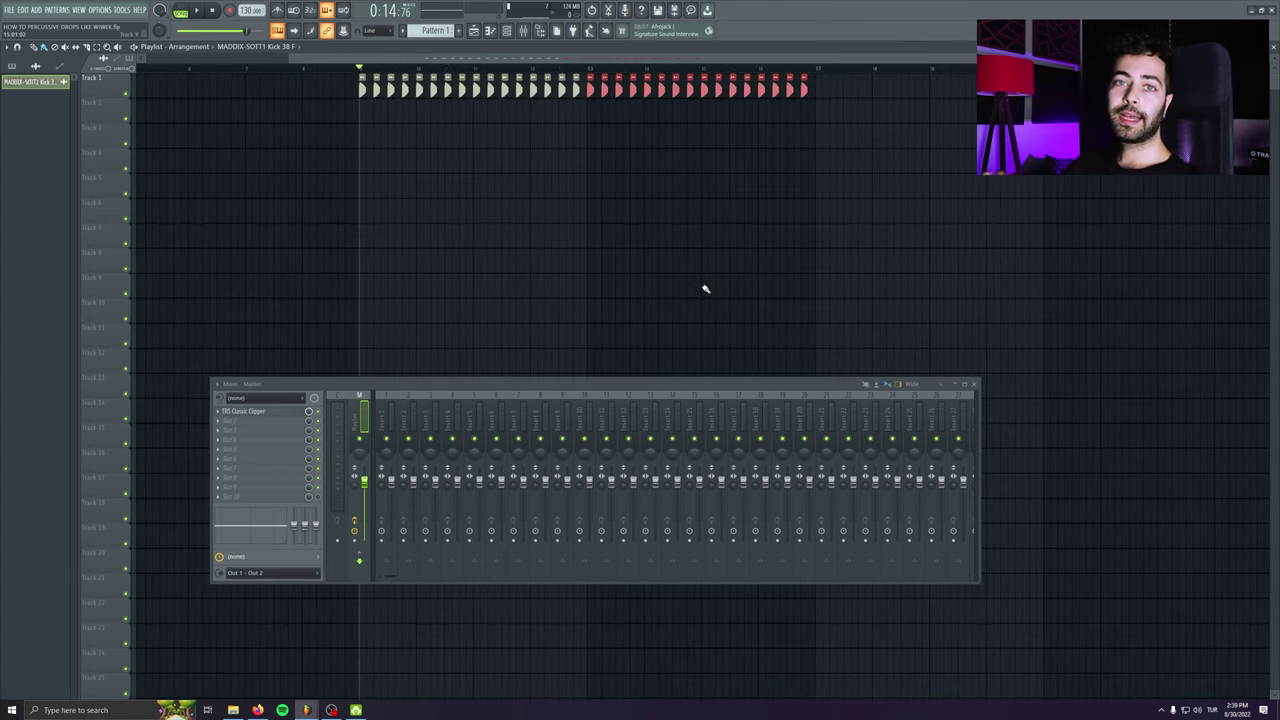
- Name the pattern "bass" and place it on Track 2 at bar 9, where the kicks start
left_click(459, 31)
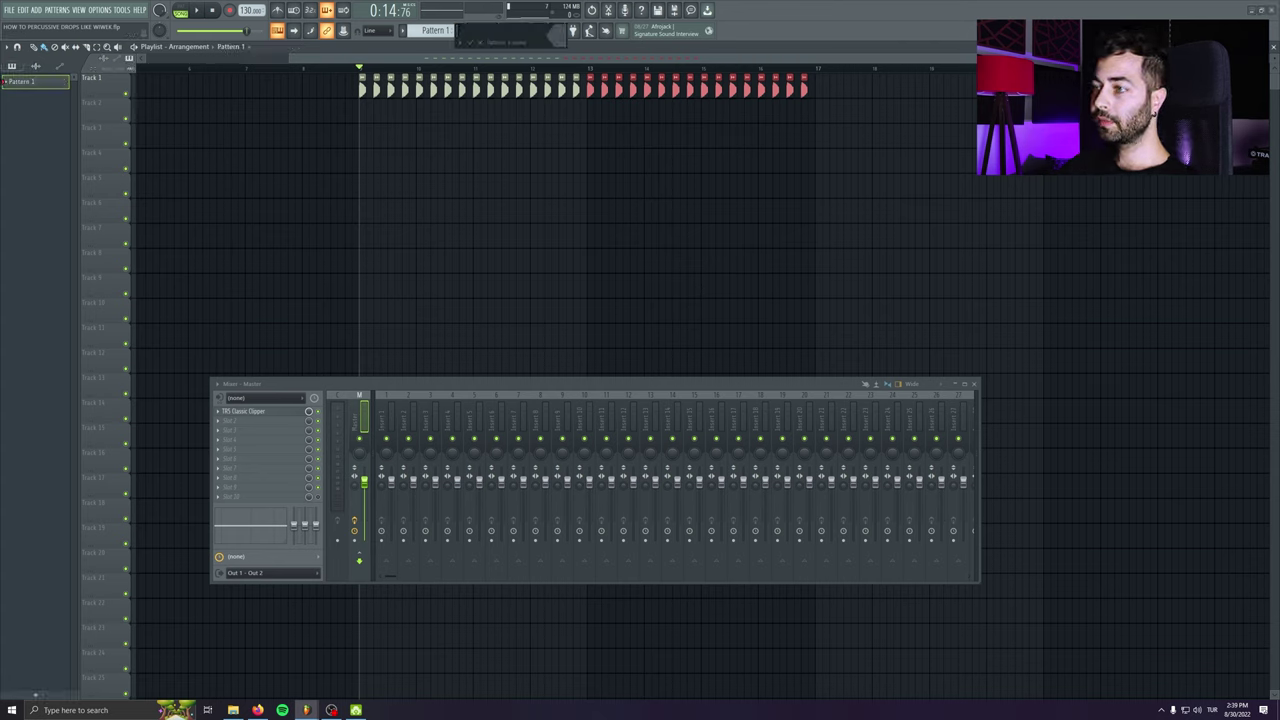
type("bass")
key("Return")
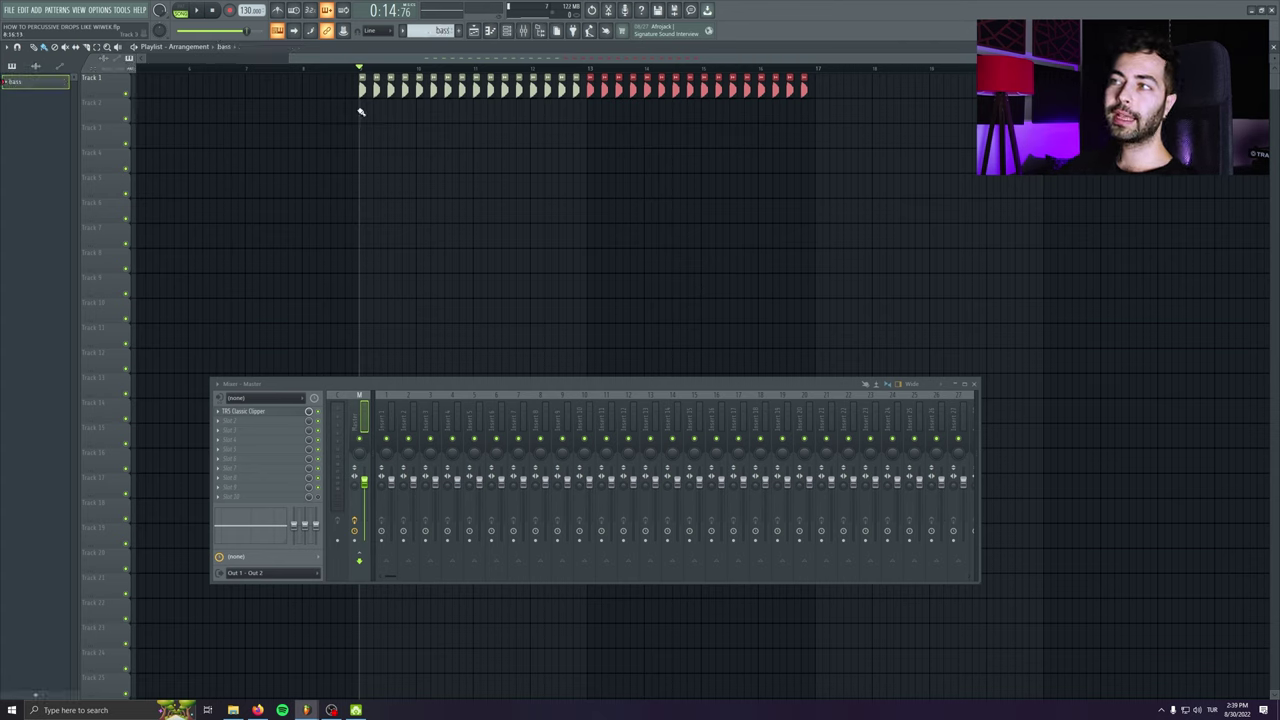
left_click(361, 110)
- Add a FLEX instrument channel to the bass pattern
double_click(374, 109)
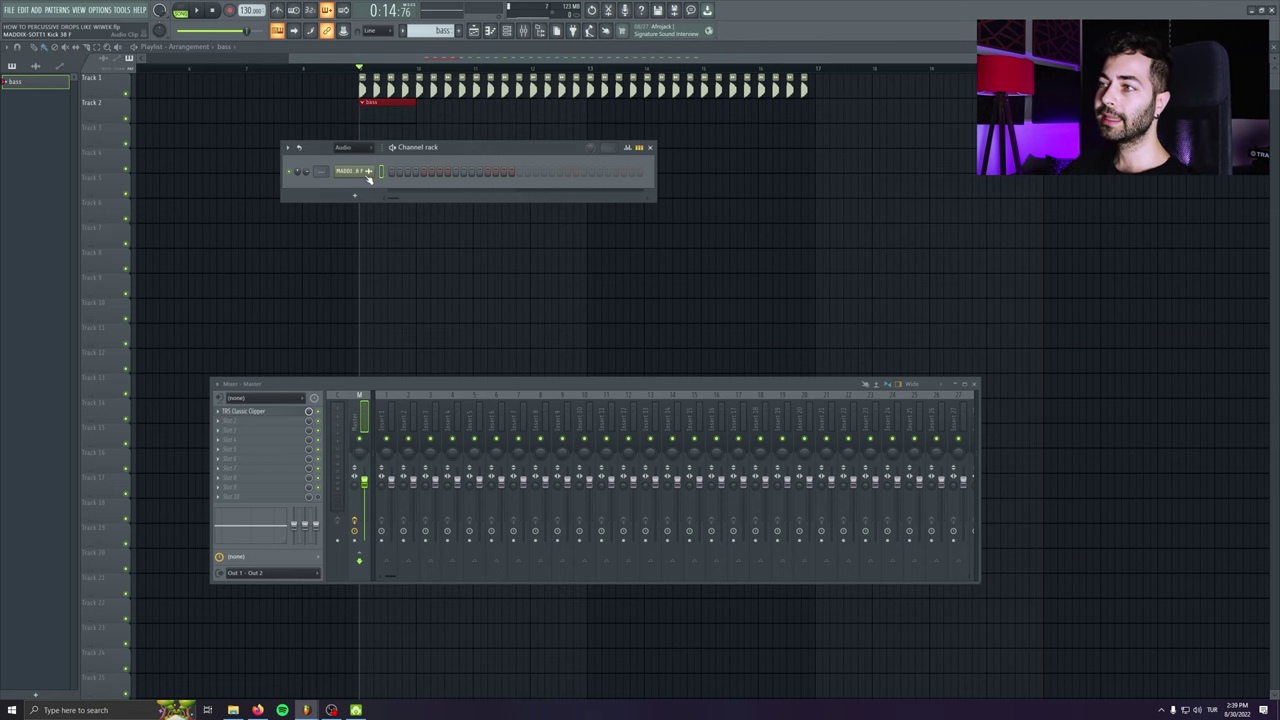
left_click(368, 172)
left_click(420, 249)
left_click_drag(227, 128, 443, 190)
scroll(323, 392, "down", 2)
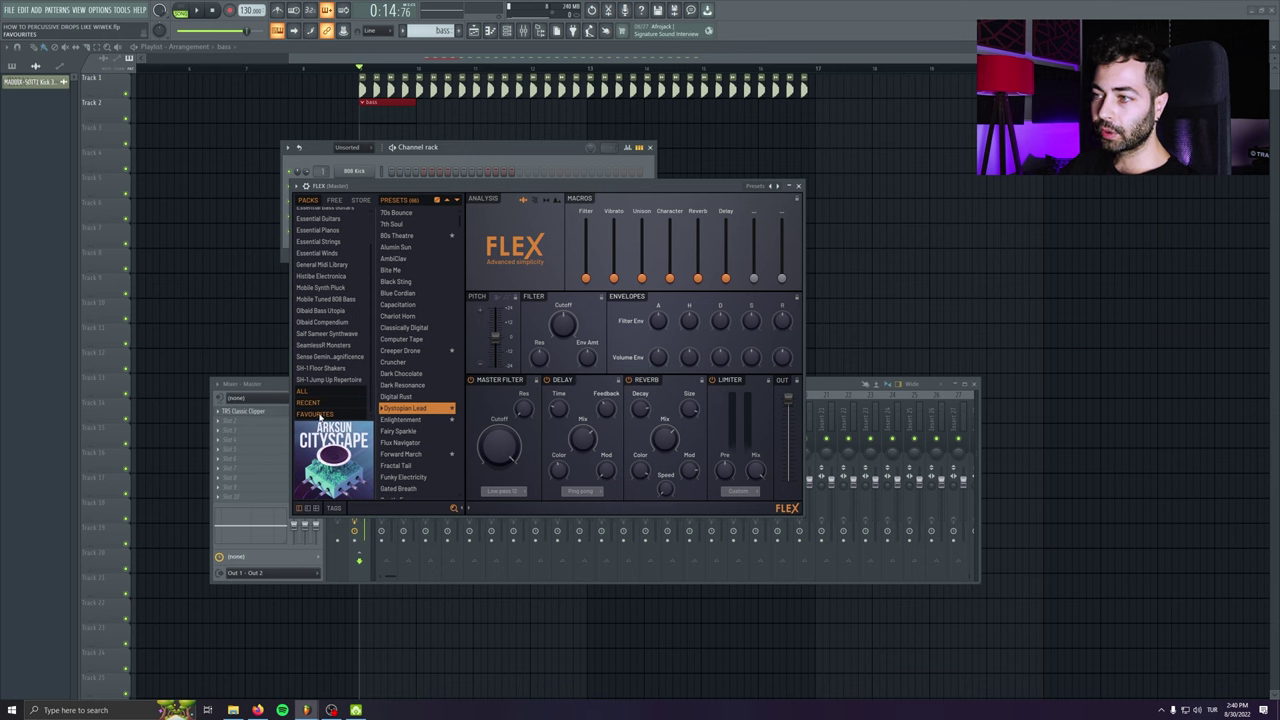
- Limit the FLEX preset list to favourites of the Bass type
left_click(318, 415)
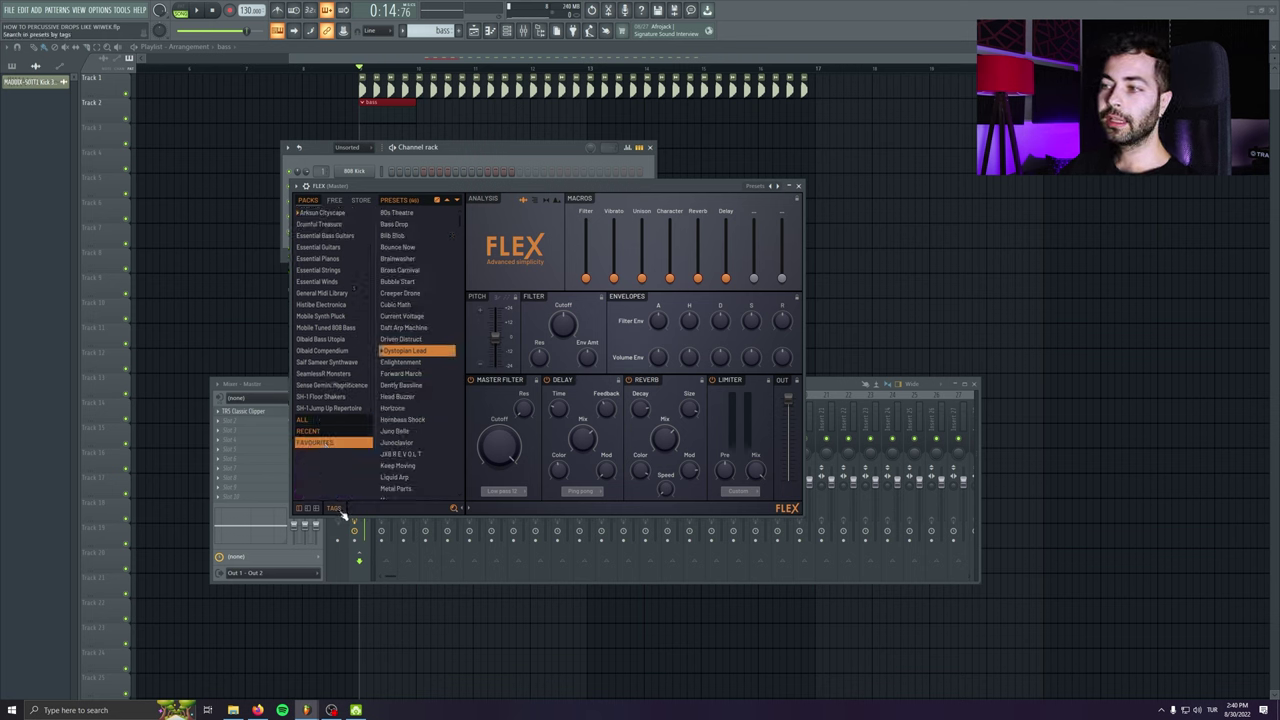
left_click(338, 509)
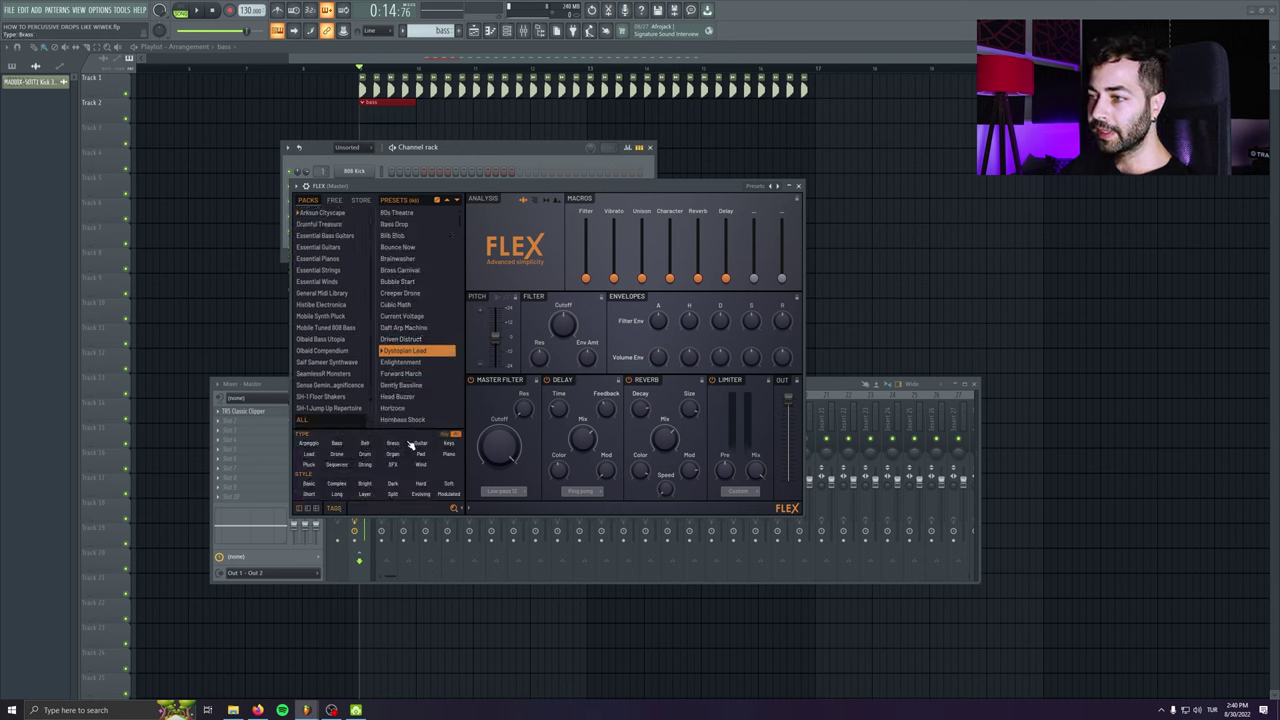
left_click(338, 445)
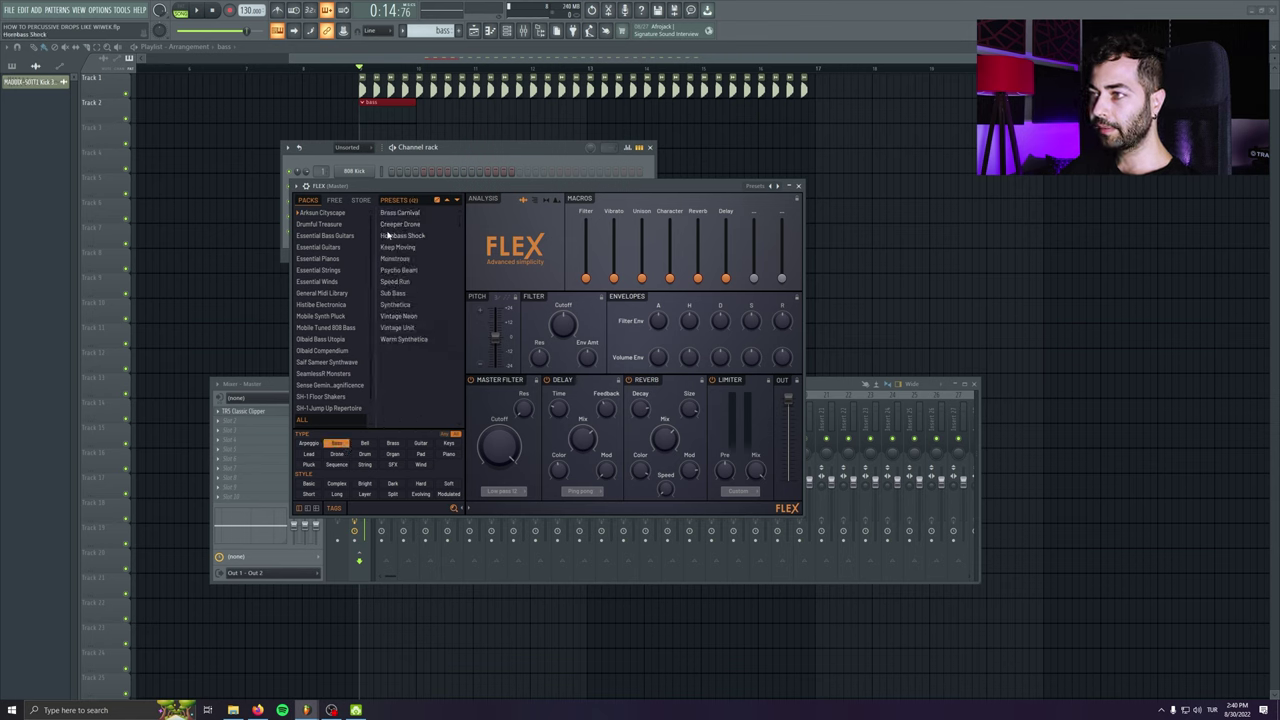
- Audition the Brass Carnival and Hornbass Shock presets, and load Keep Moving as the bass sound
left_click(403, 214)
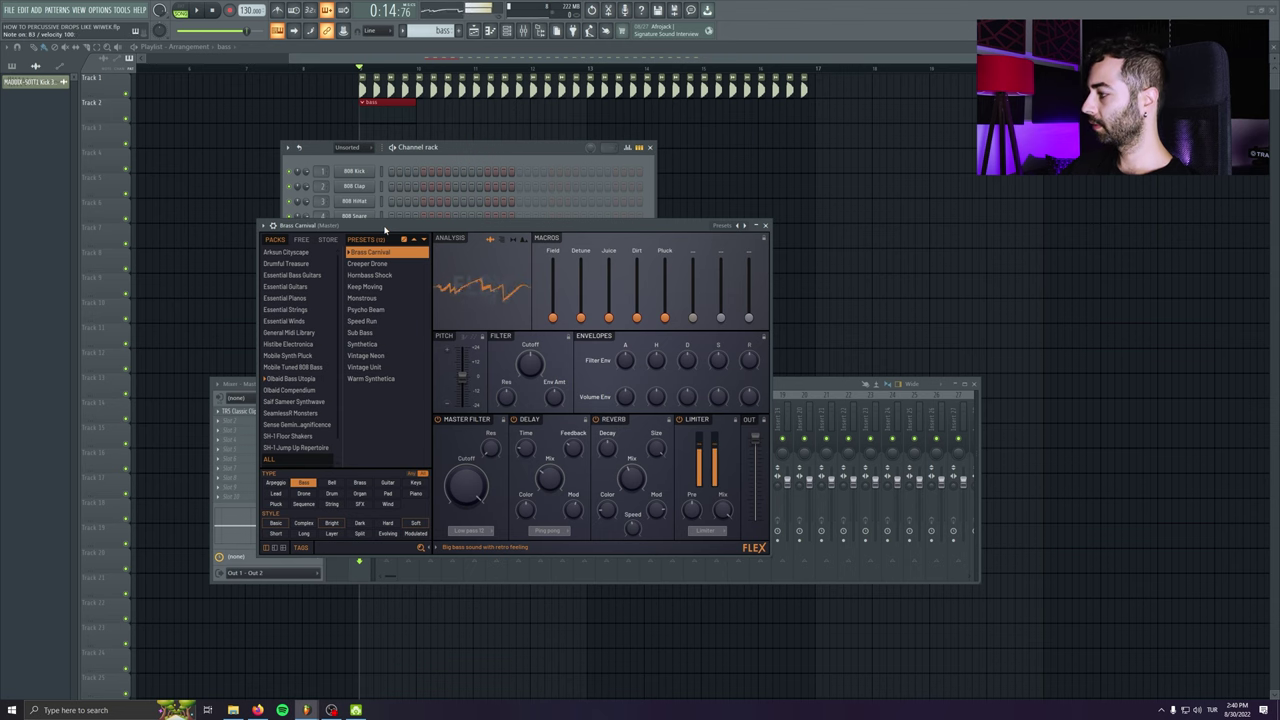
left_click(368, 263)
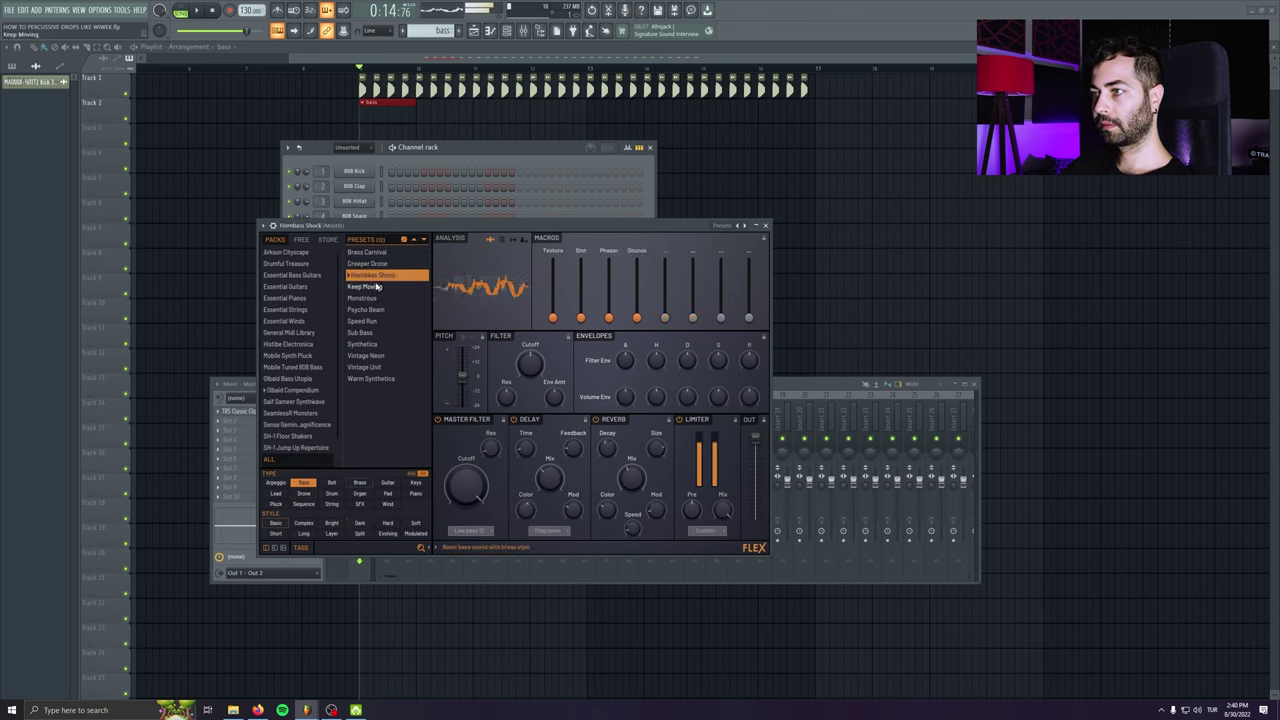
left_click(376, 288)
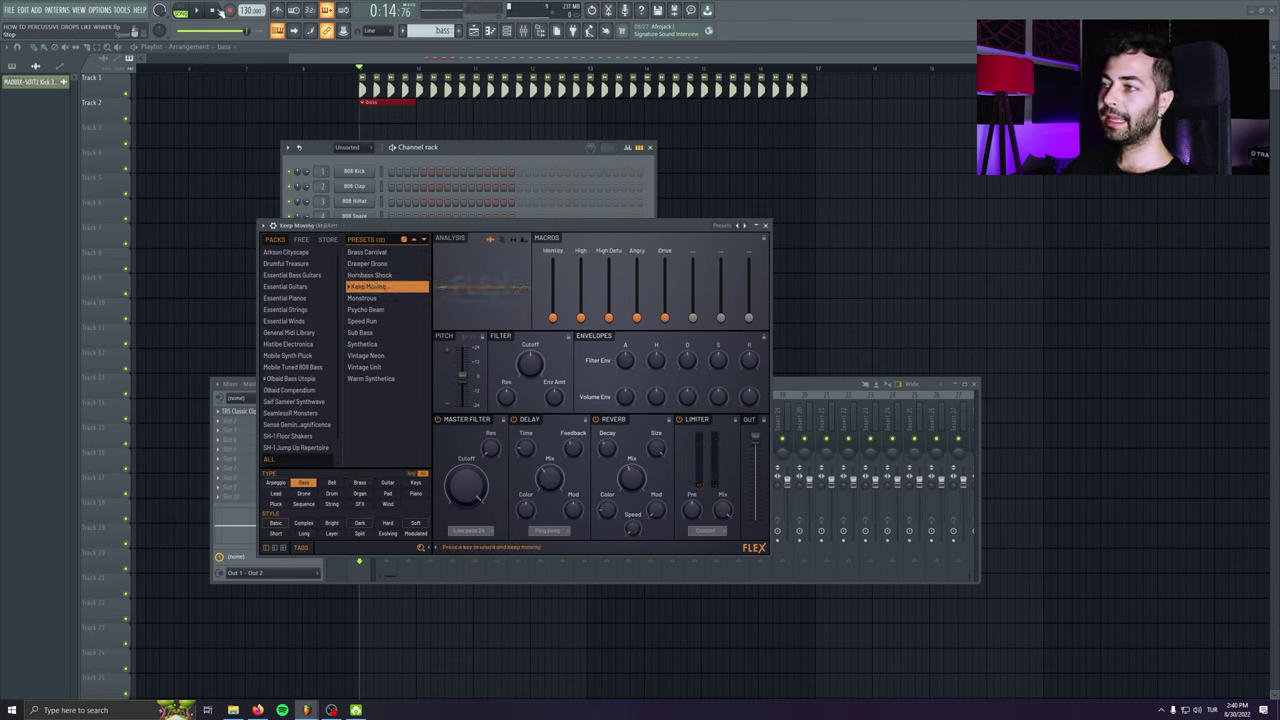
left_click(766, 225)
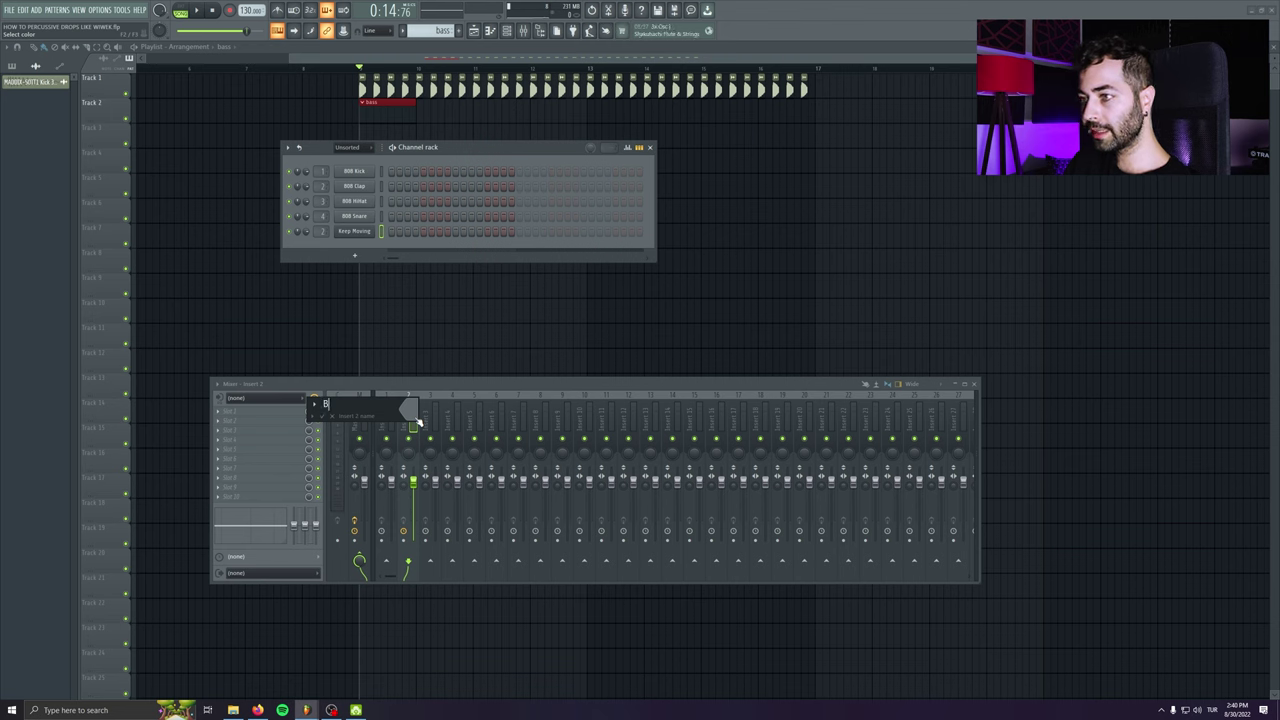
- Route the bass channel to mixer track 2 named Bass and the kick sample to mixer track 1 named Kick
type("Bass")
key("Return")
double_click(377, 87)
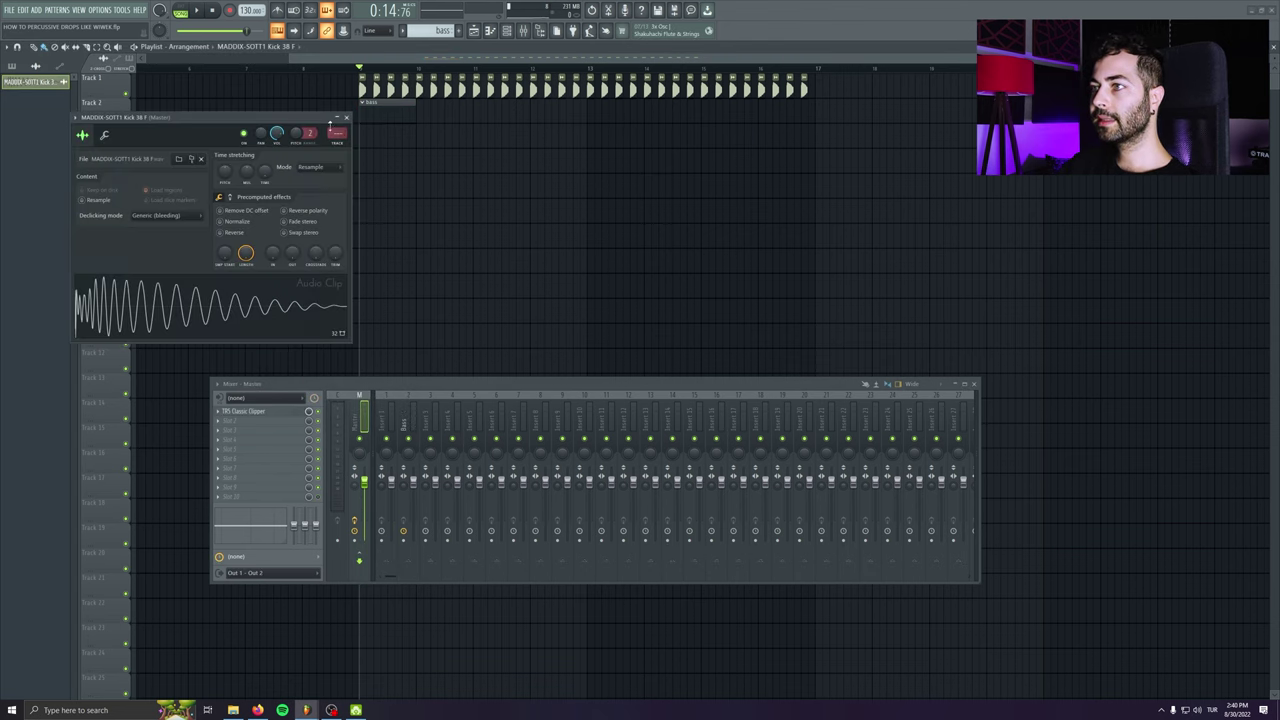
left_click_drag(336, 138, 335, 134)
key("F2")
type("Kick")
key("Return")
- Show all channels of the bass pattern and draw a four-bar F4 note in the Keep Moving channel's piano roll
double_click(395, 103)
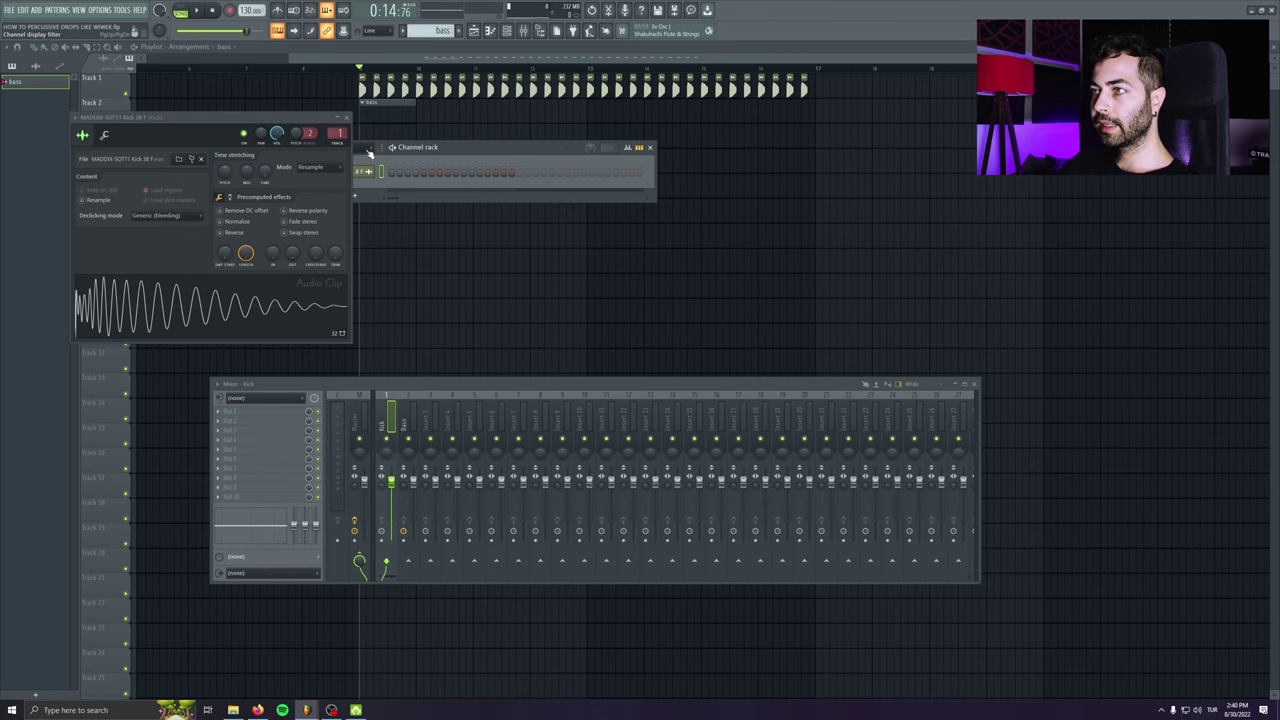
left_click(368, 150)
left_click(366, 159)
right_click(460, 233)
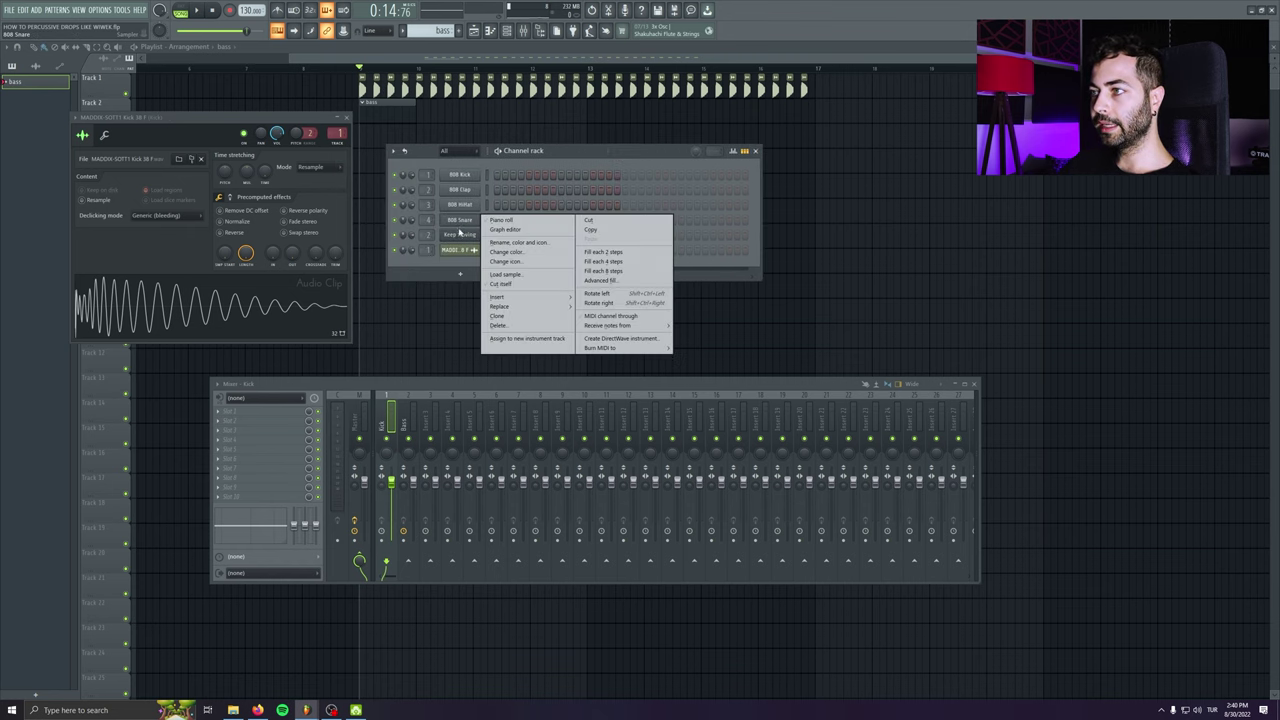
left_click(470, 220)
scroll(351, 477, "down", 3)
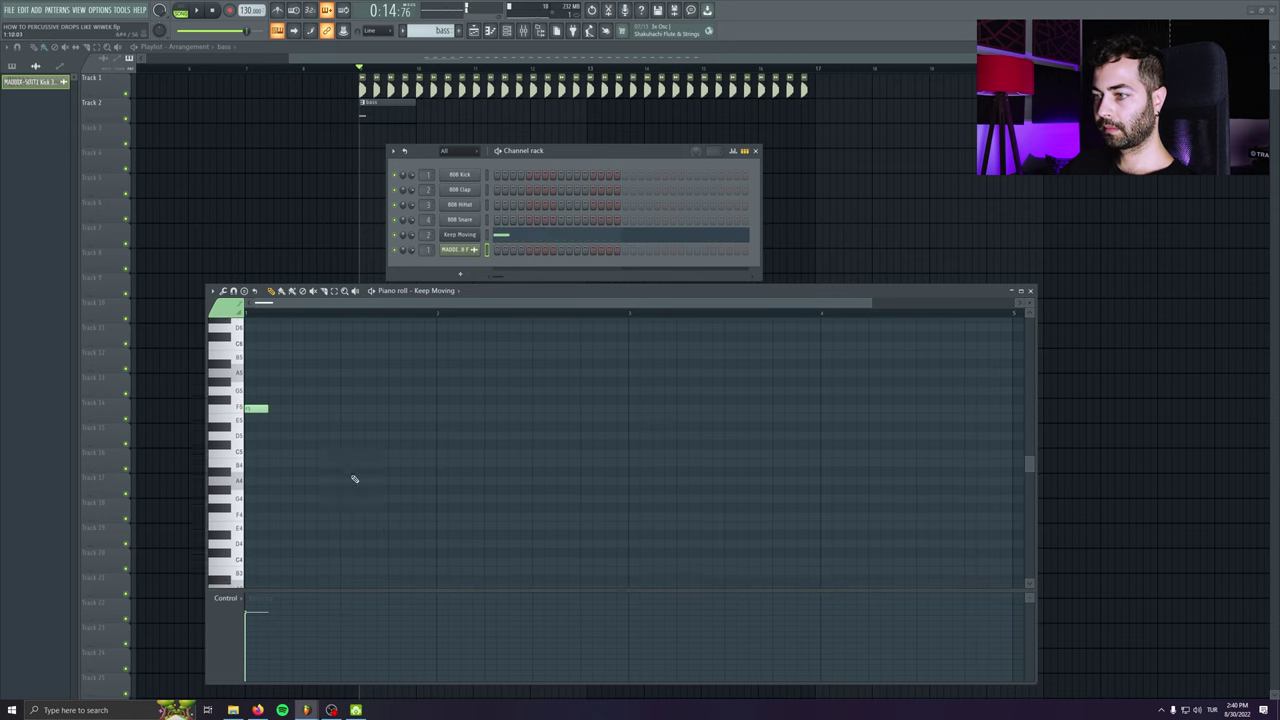
left_click(251, 505)
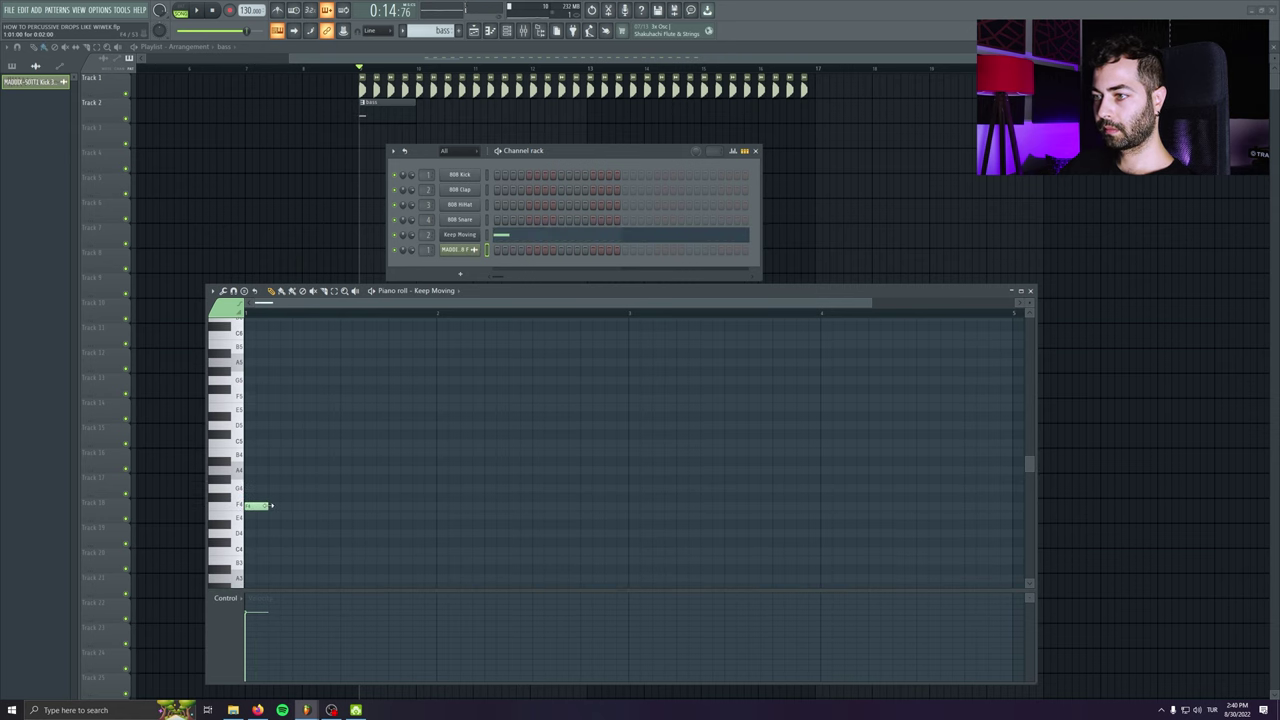
left_click_drag(271, 505, 843, 505)
left_click(1030, 291)
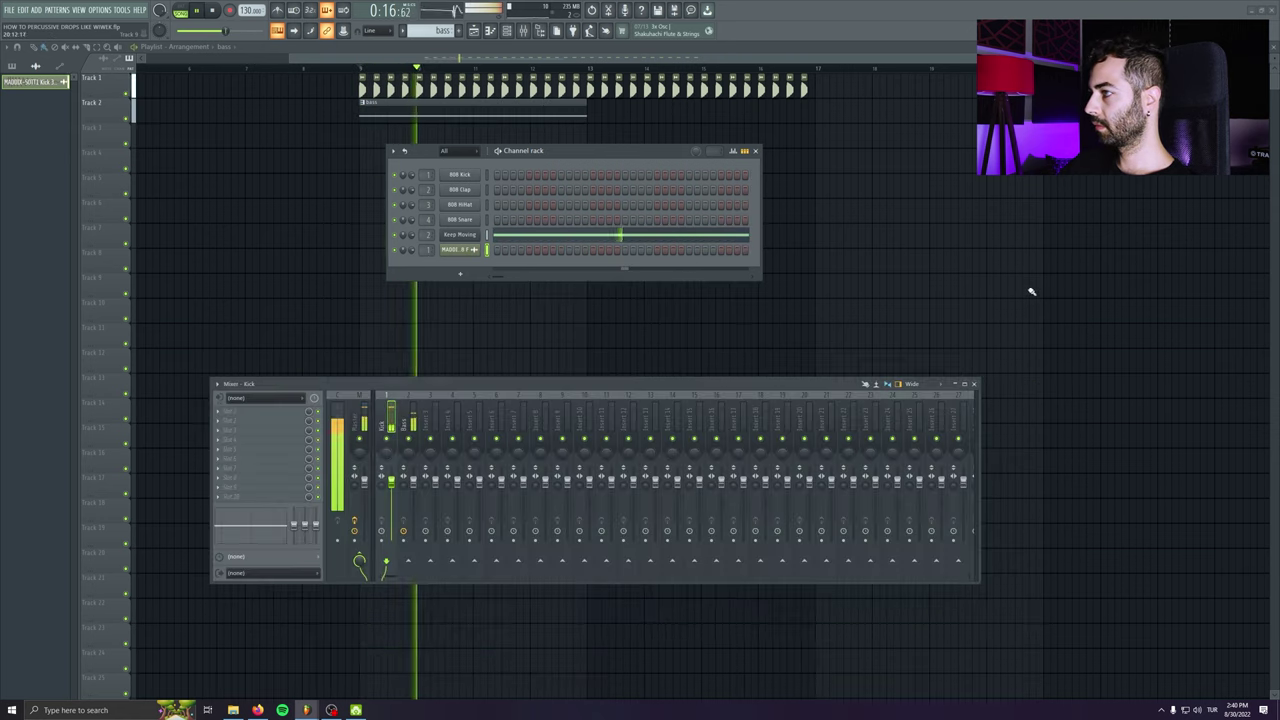
- Stop playback, review the Keep Moving preset's settings, and load LFOTool into slot 4 of the Bass mixer track
left_click(212, 10)
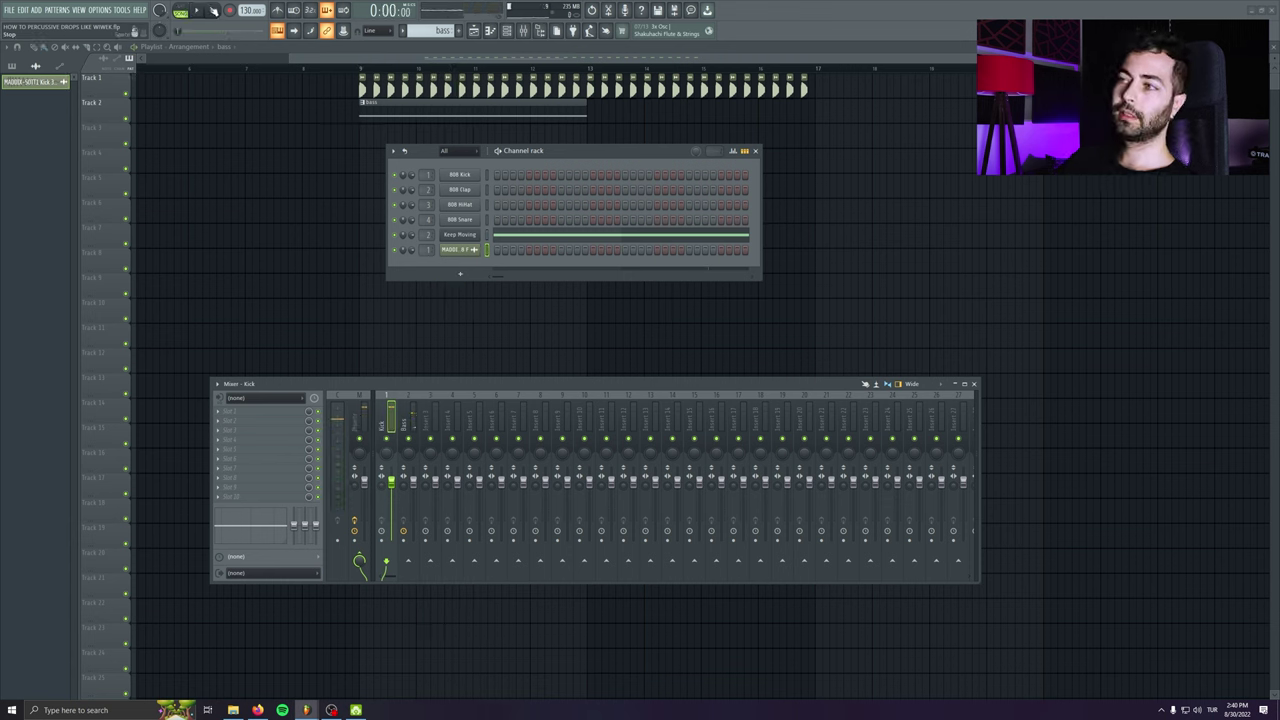
left_click(472, 238)
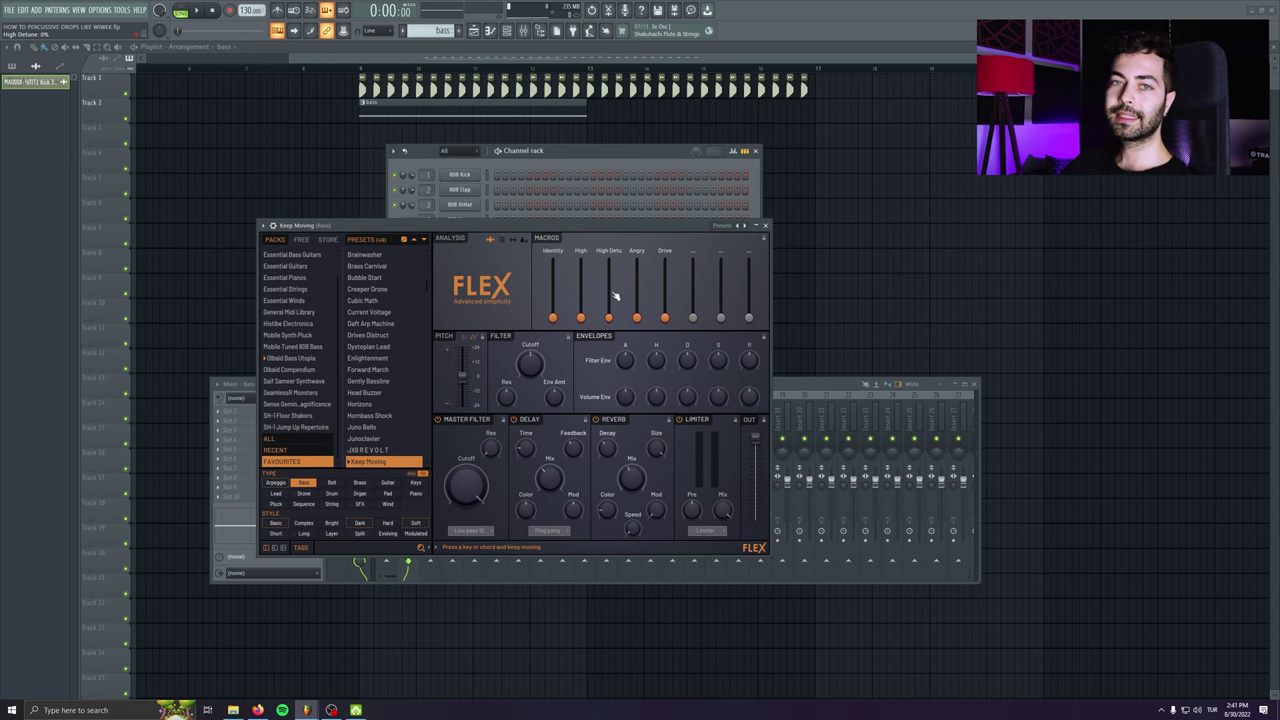
left_click(766, 226)
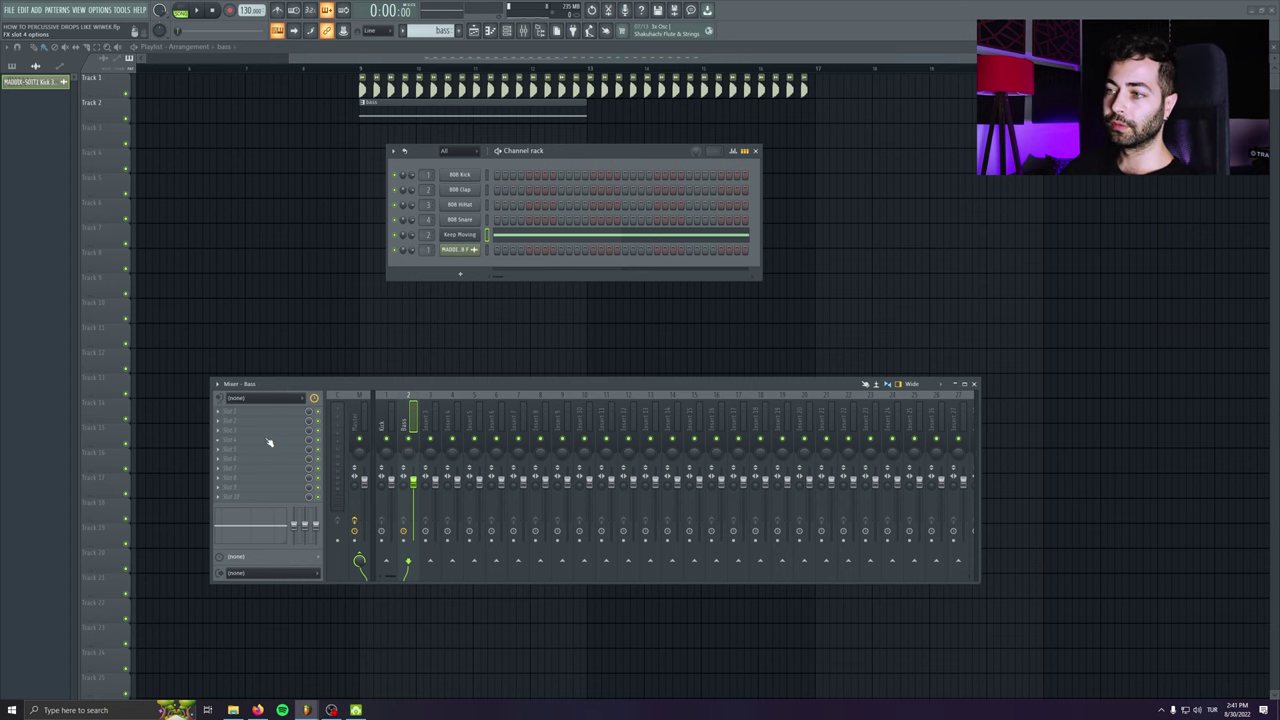
left_click_drag(213, 65, 481, 325)
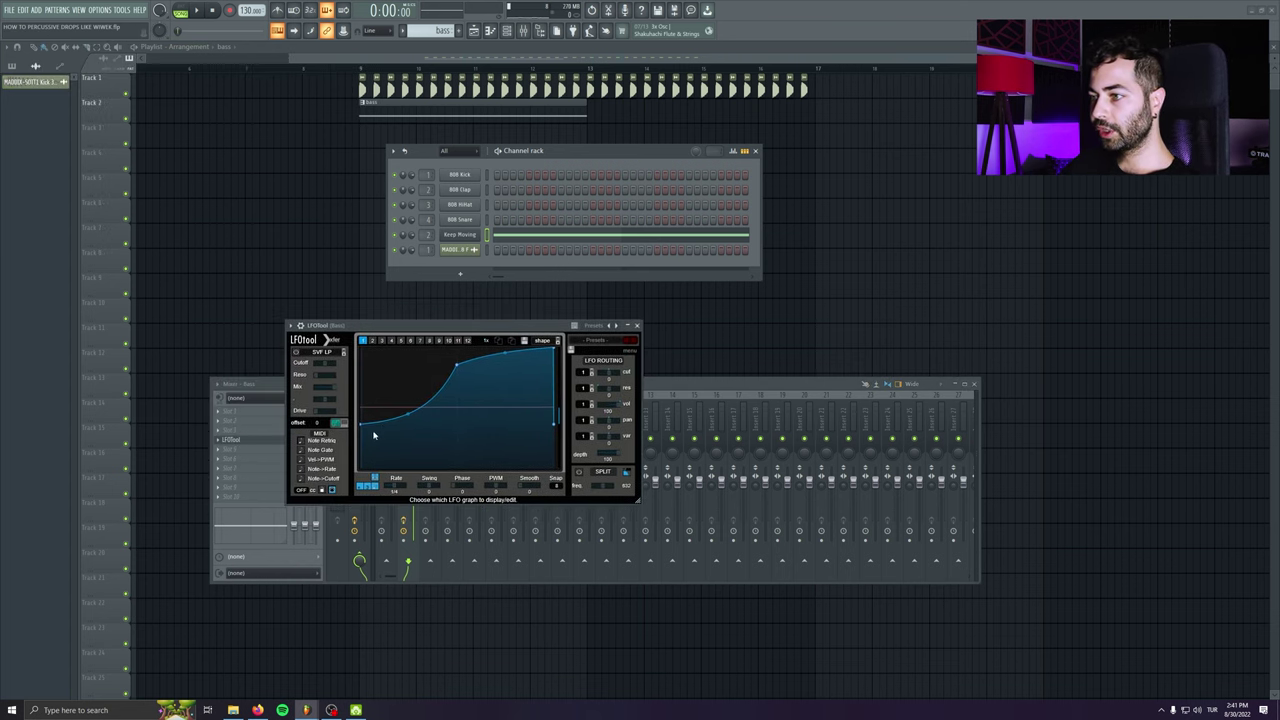
- Reshape the LFOTool curve to rise from zero at its start to 100% around the middle, and enlarge the plugin window
left_click_drag(361, 424, 361, 469)
left_click_drag(457, 365, 457, 340)
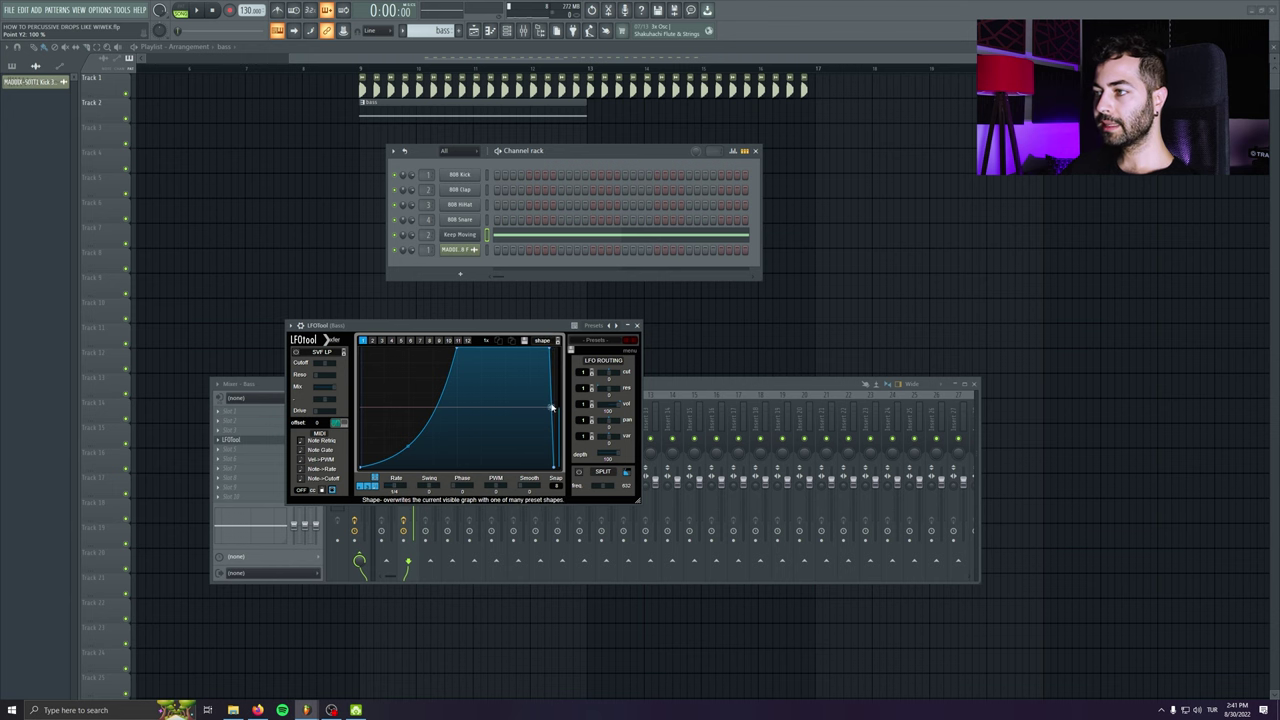
left_click_drag(639, 504, 800, 666)
mouse_move(494, 286)
left_mouse_down()
mouse_move(458, 286)
mouse_move(500, 286)
left_mouse_up()
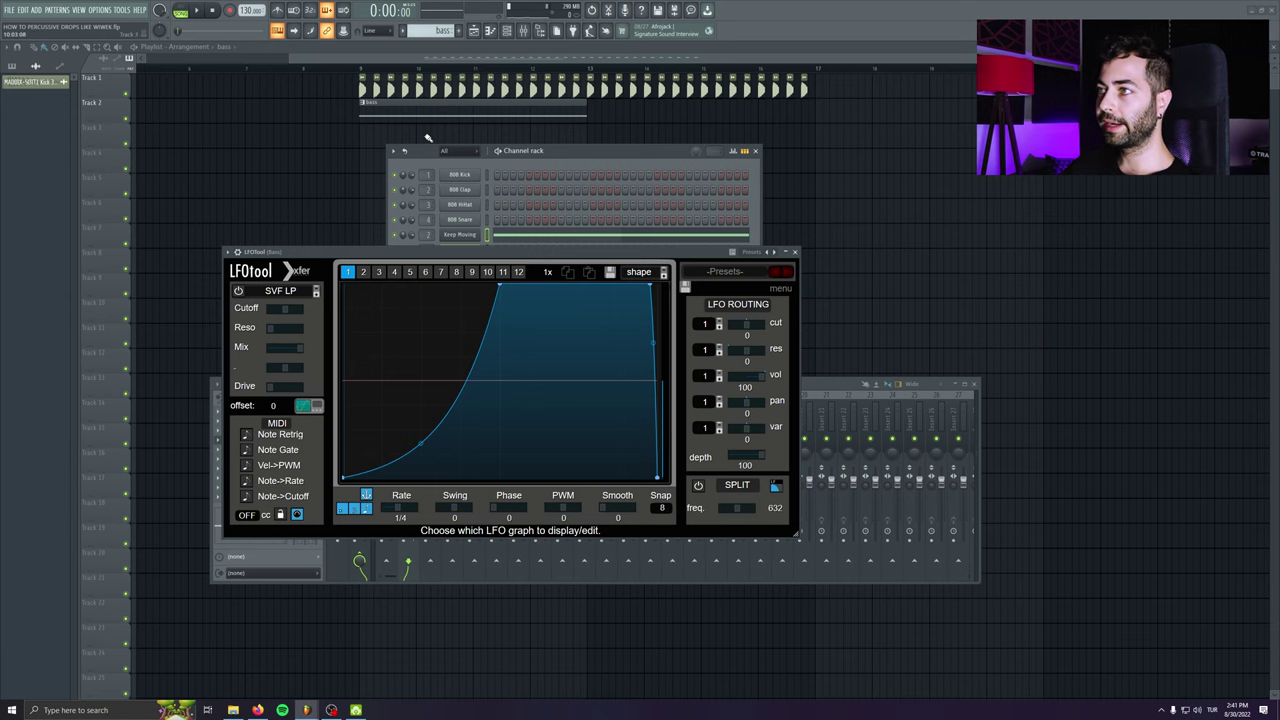
- Select the kick clips on Track 1 of the playlist
scroll(500, 120, "left", 3)
scroll(600, 108, "up", 10)
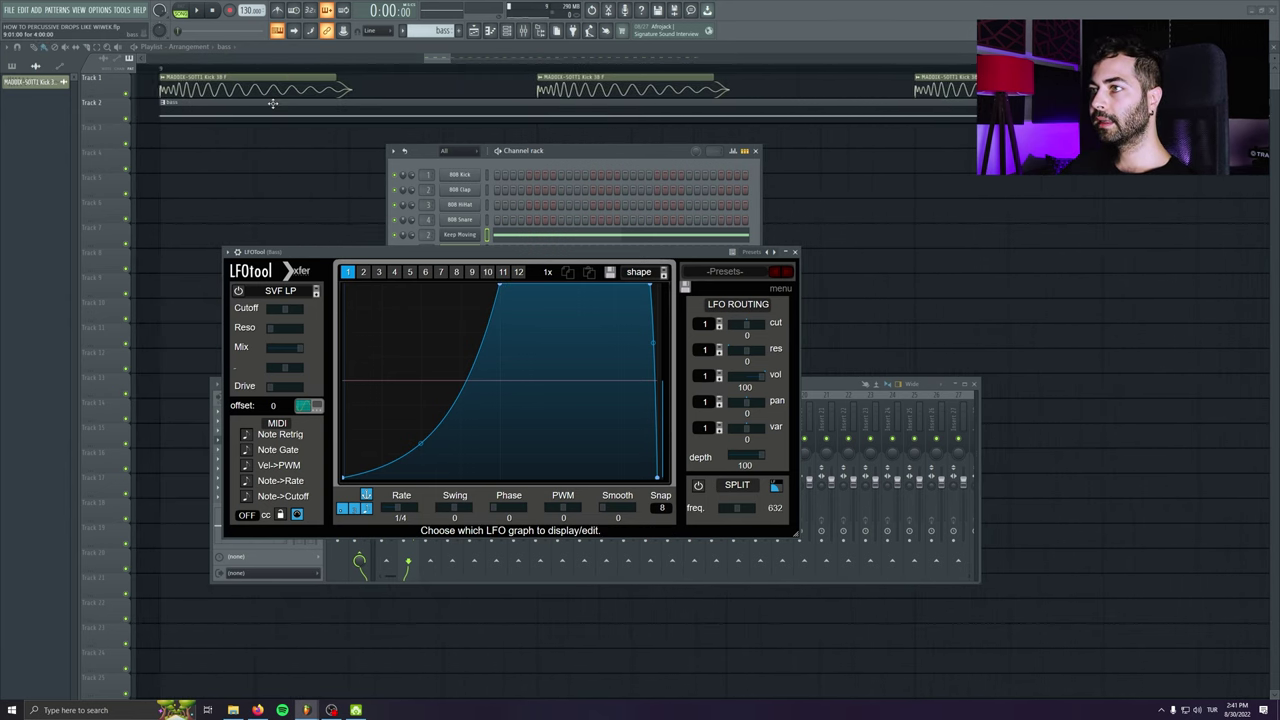
scroll(300, 105, "up", 1)
left_click(306, 105, "ctrl")
scroll(308, 106, "up", 2)
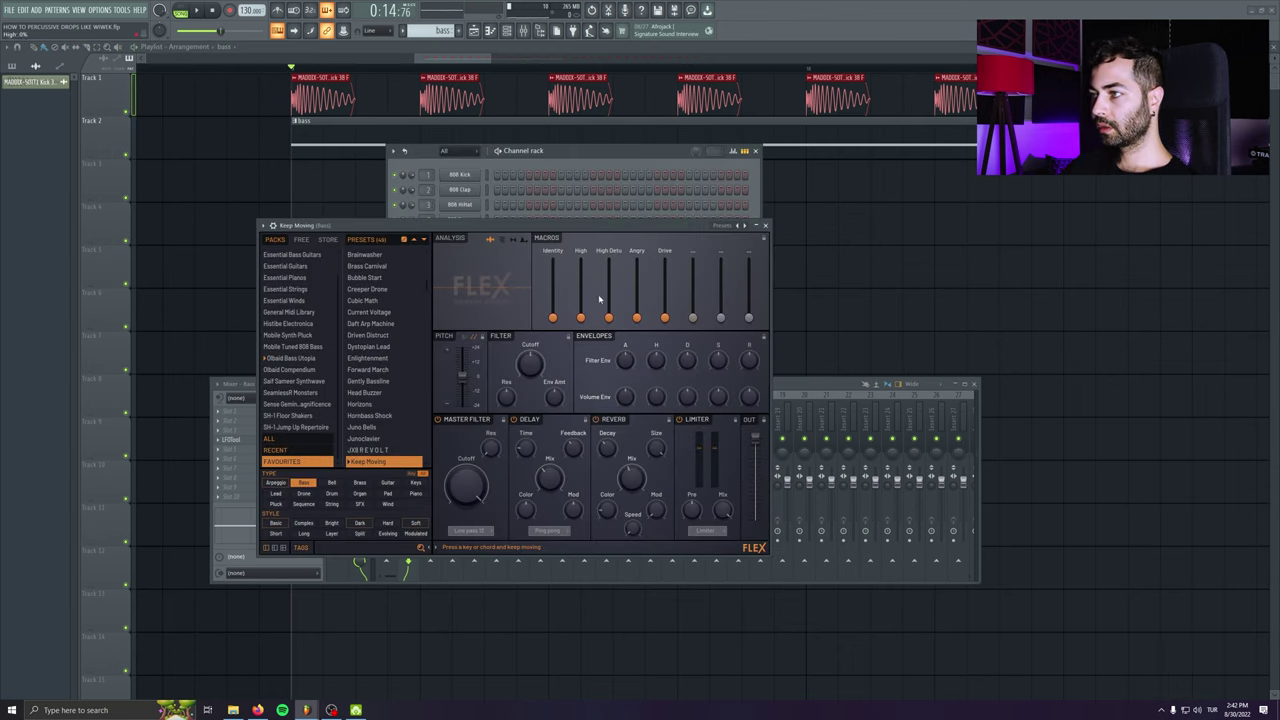
- Load Fruity Blood Overdrive in slot 1 and Fruity Parametric EQ 2 in slot 2 of the Bass mixer track
left_click(766, 226)
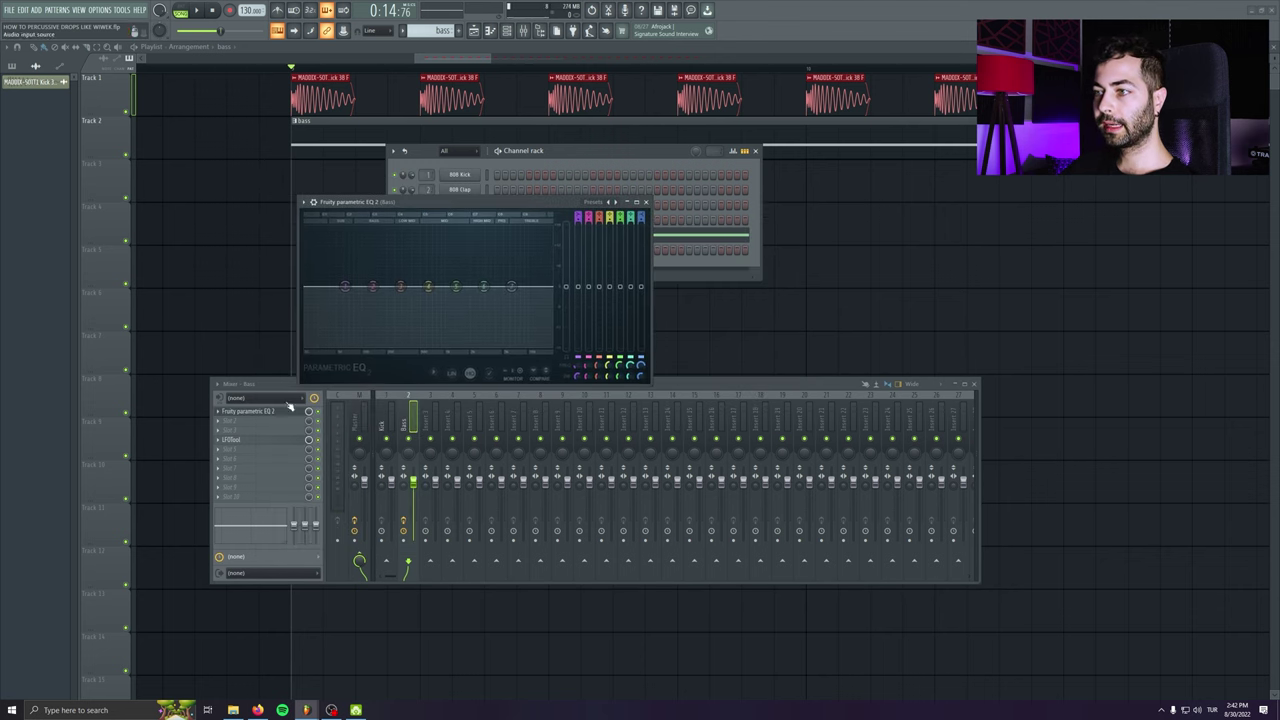
scroll(285, 412, "down", 1)
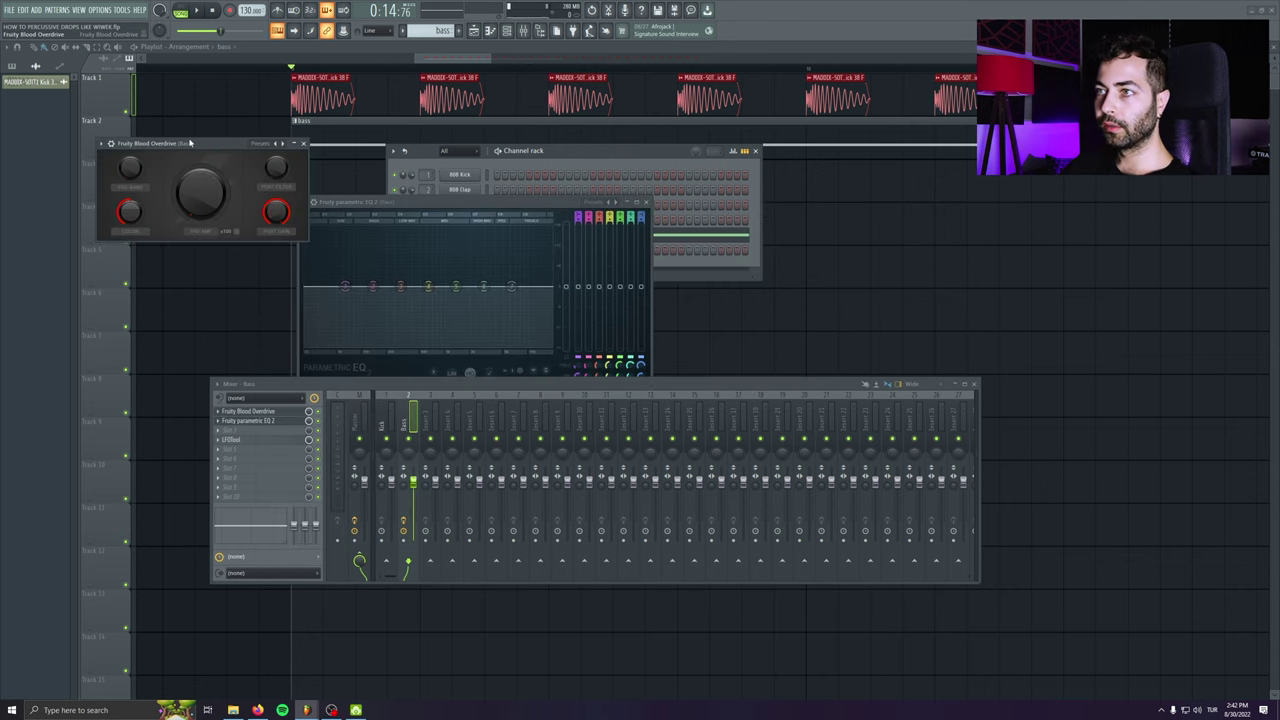
left_click_drag(164, 143, 194, 250)
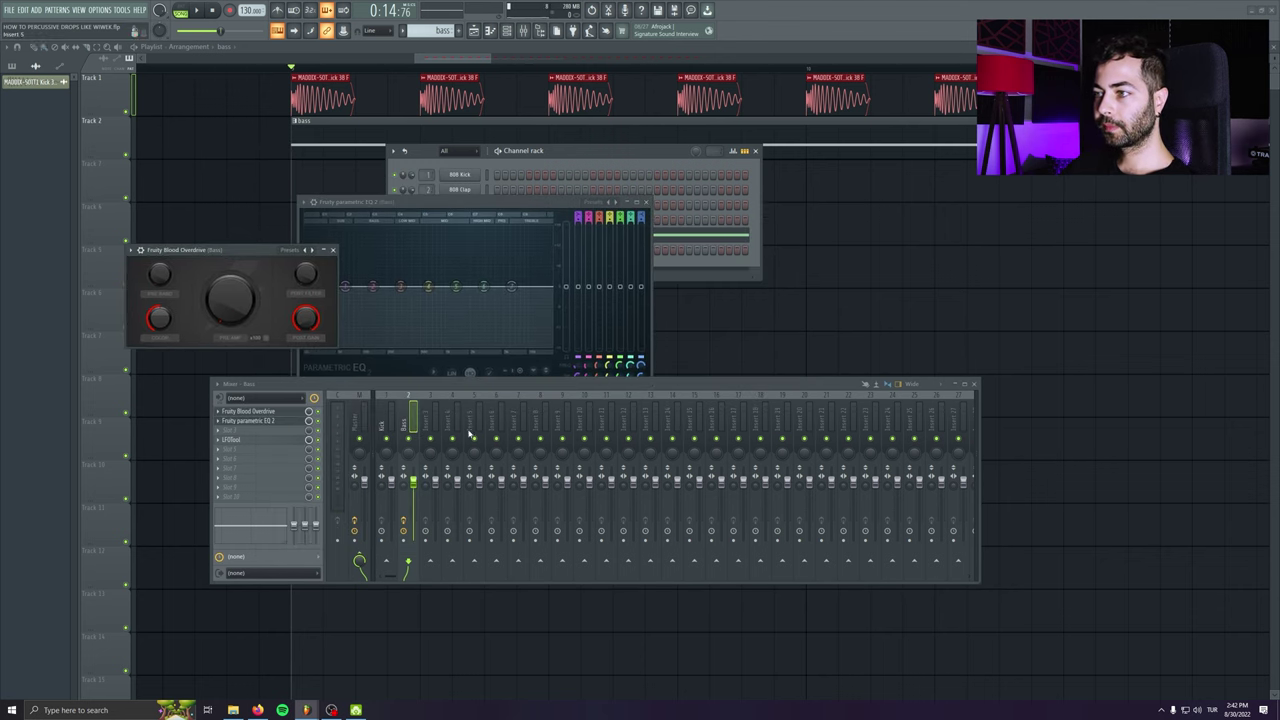
- Solo the Bass mixer track and raise the Blood Overdrive's pre amp to about 0.29, auditioning it before closing the plugin
key("s")
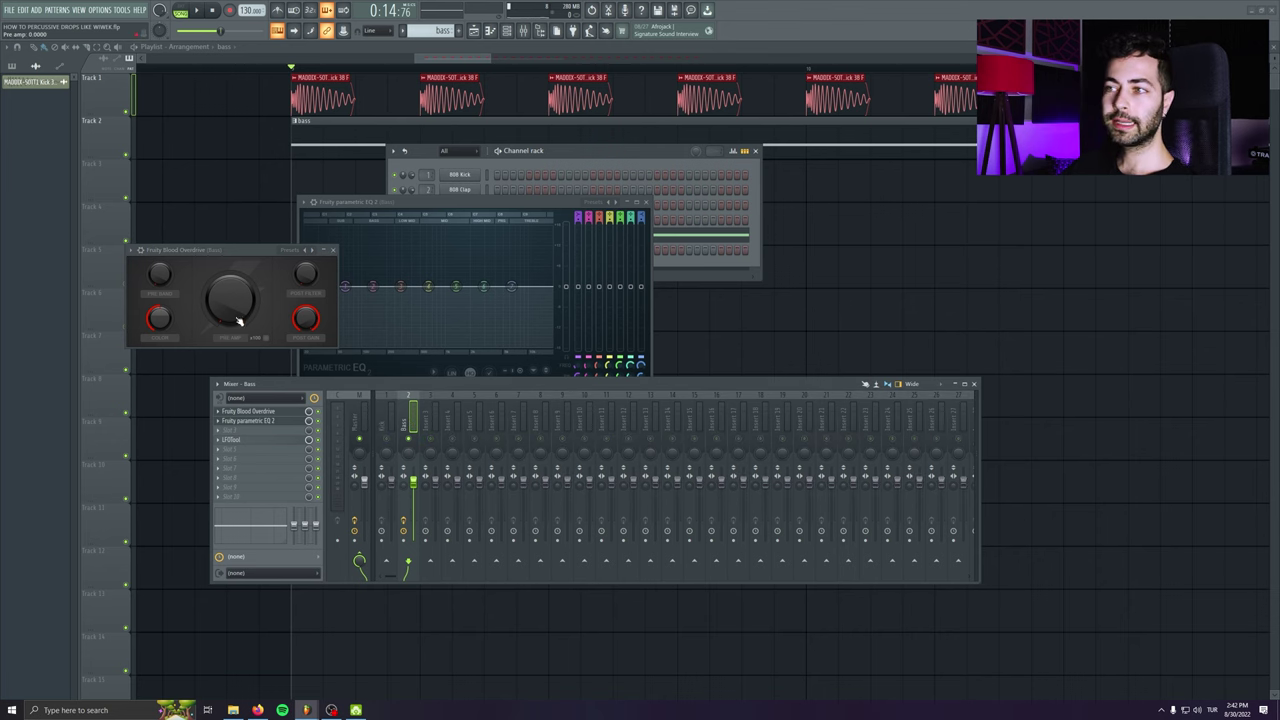
left_click_drag(238, 320, 238, 295)
key("space")
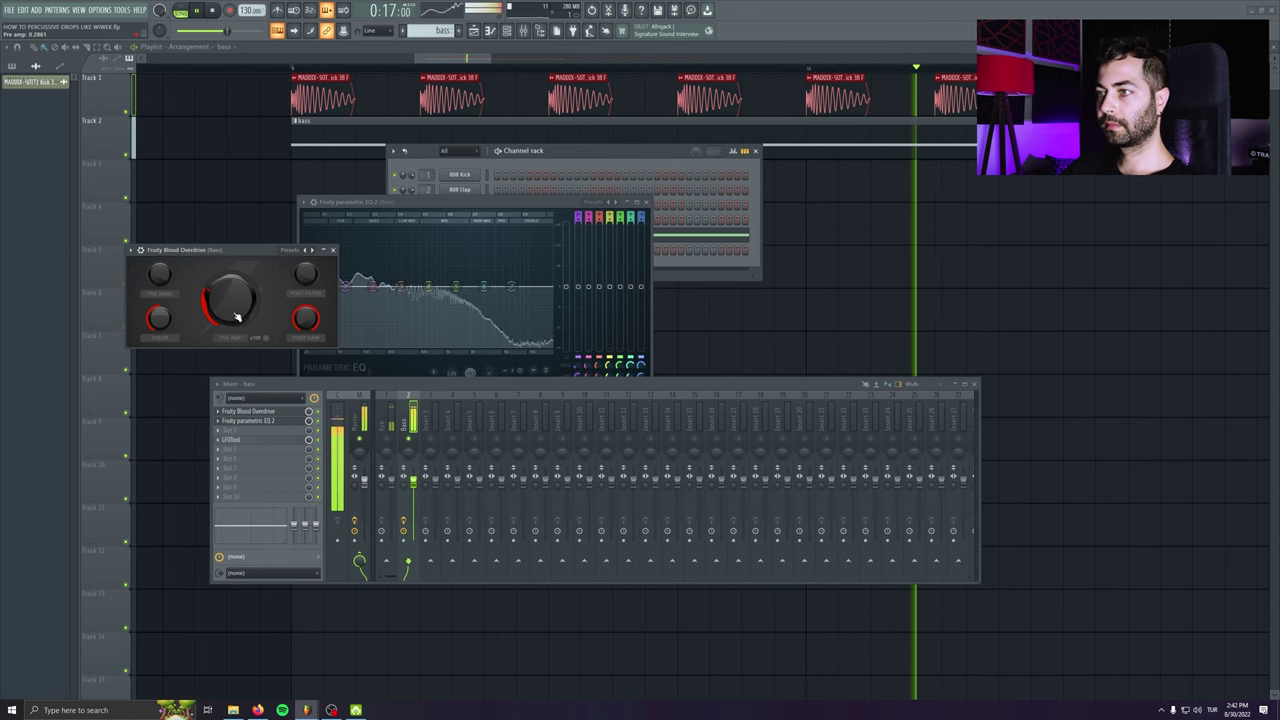
left_click(334, 250)
- Boost band 1 of the bass Parametric EQ 2 by about 3.1 dB at 63 Hz and audition the result
left_click_drag(371, 204, 369, 198)
key("space")
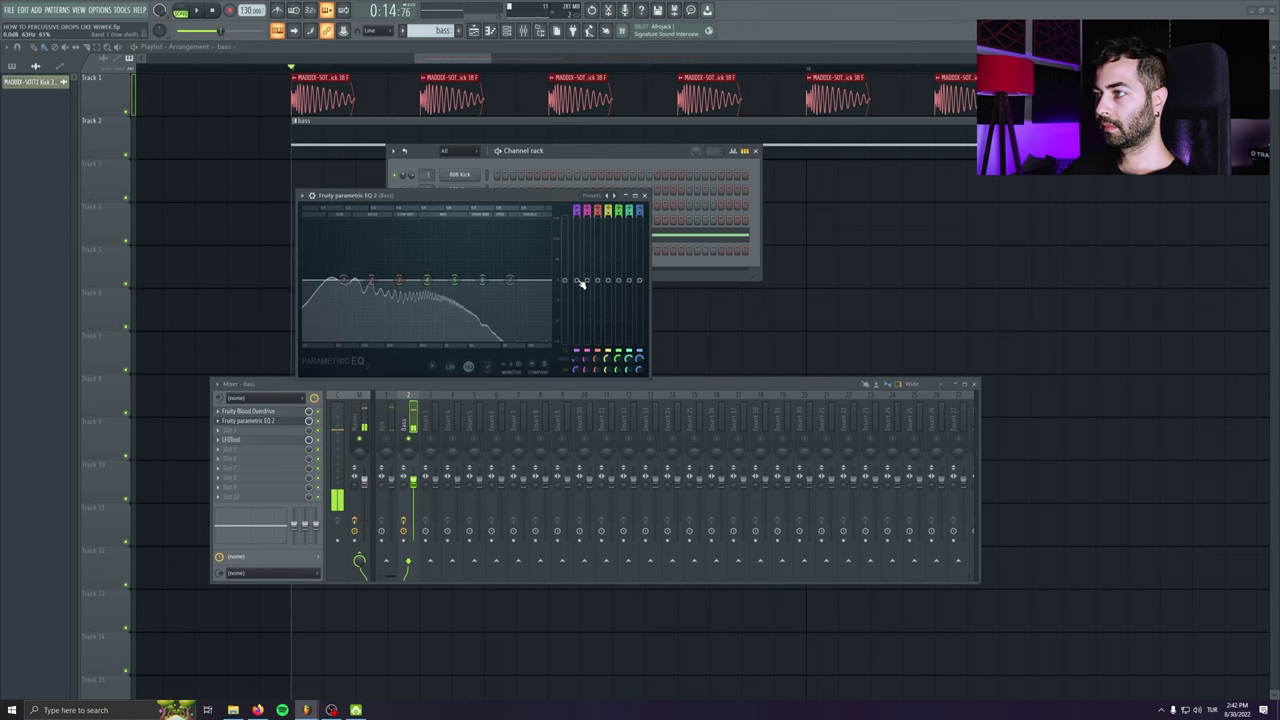
left_click_drag(577, 280, 577, 268)
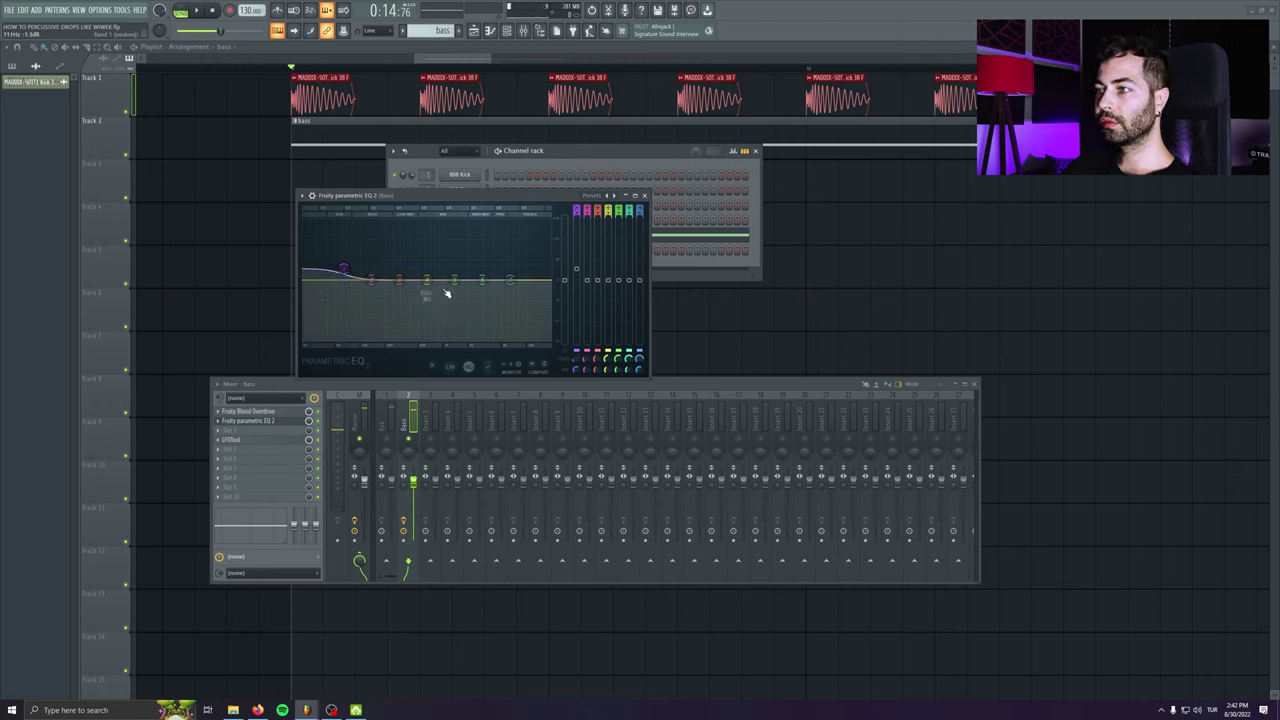
key("space")
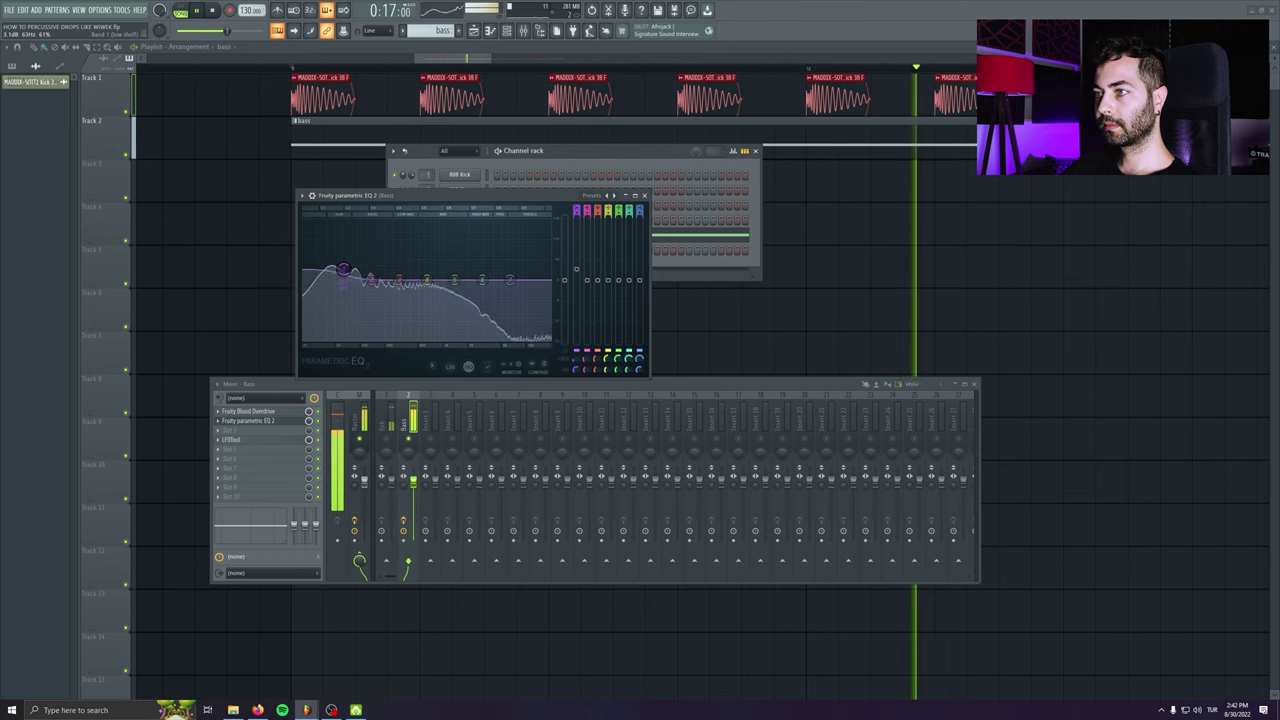
- Unmute the Kick mixer track and lower the Kick and Bass faders together, checking the balance in playback
key("space")
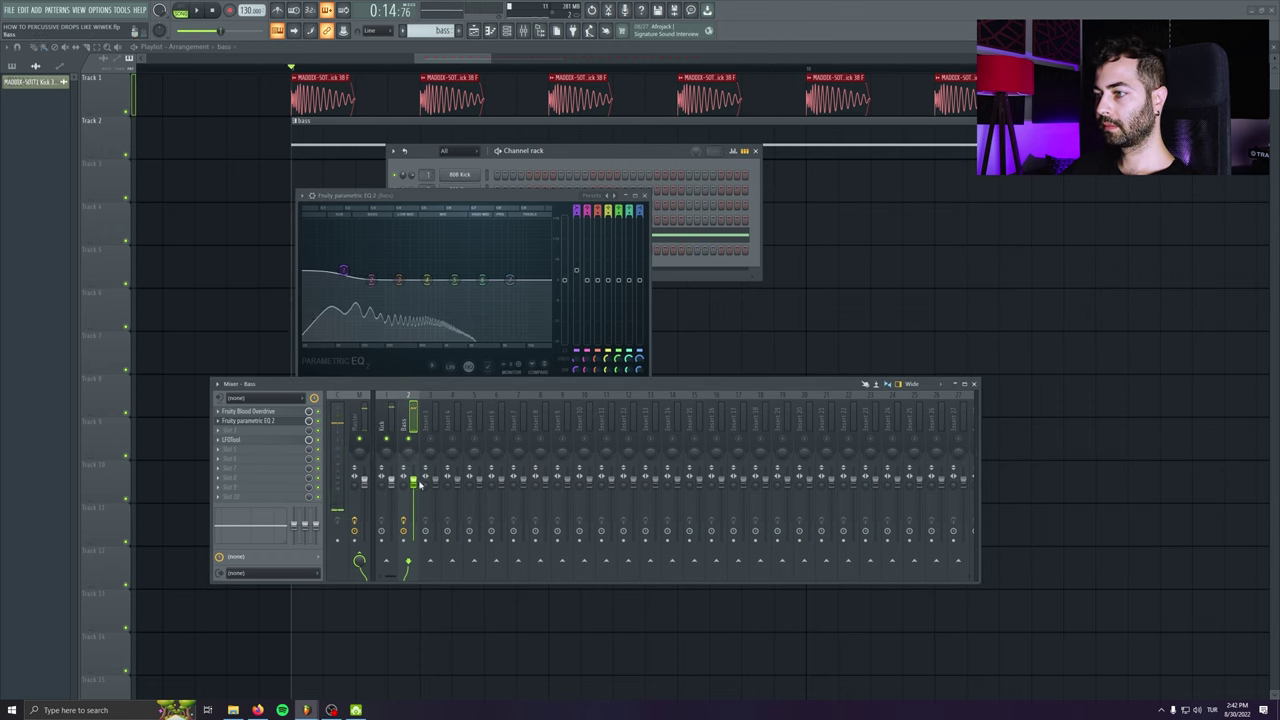
key("space")
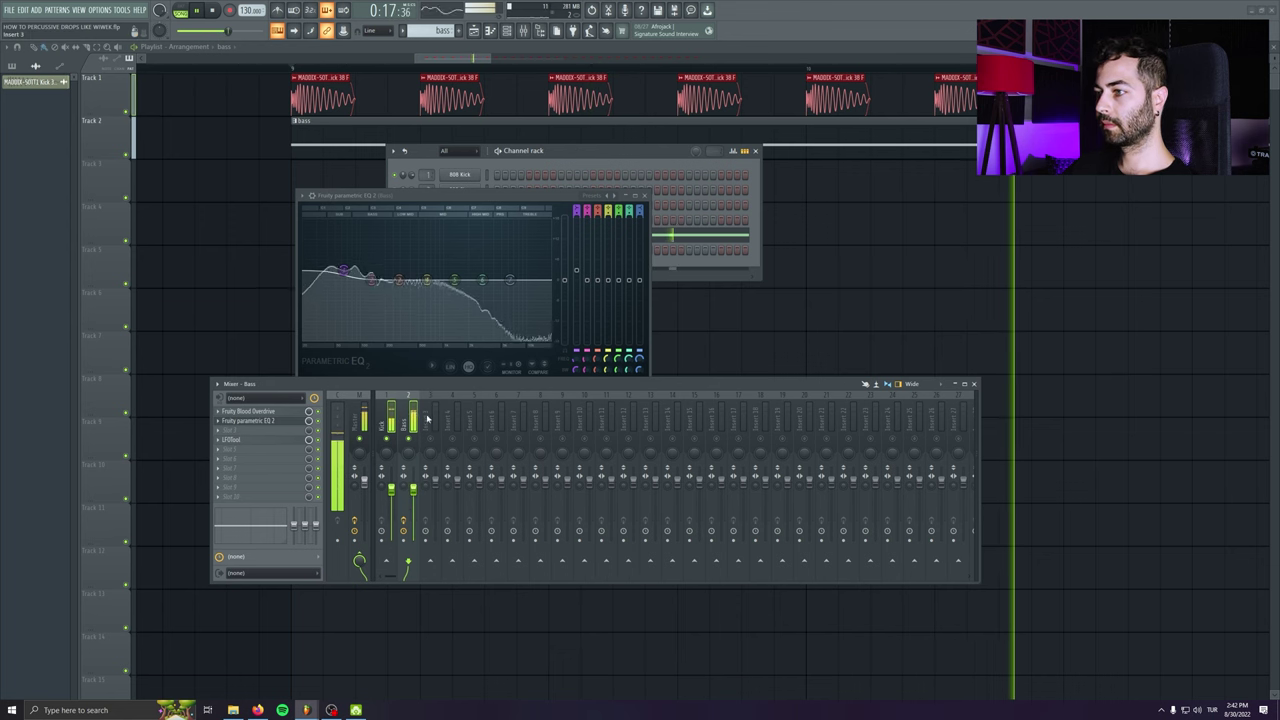
key("space")
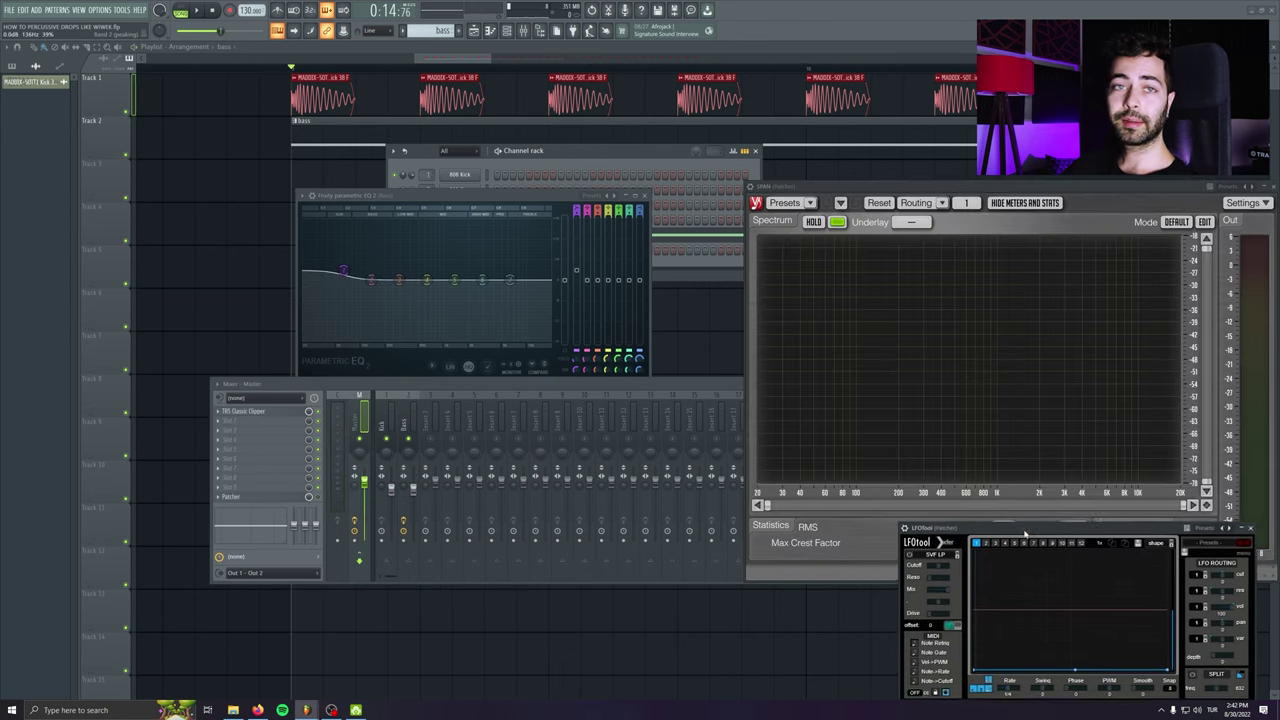
- Enable Patcher on the master track, arrange its SPAN and LFOTool windows, and move the mixer aside and close it
left_click_drag(1024, 535, 977, 520)
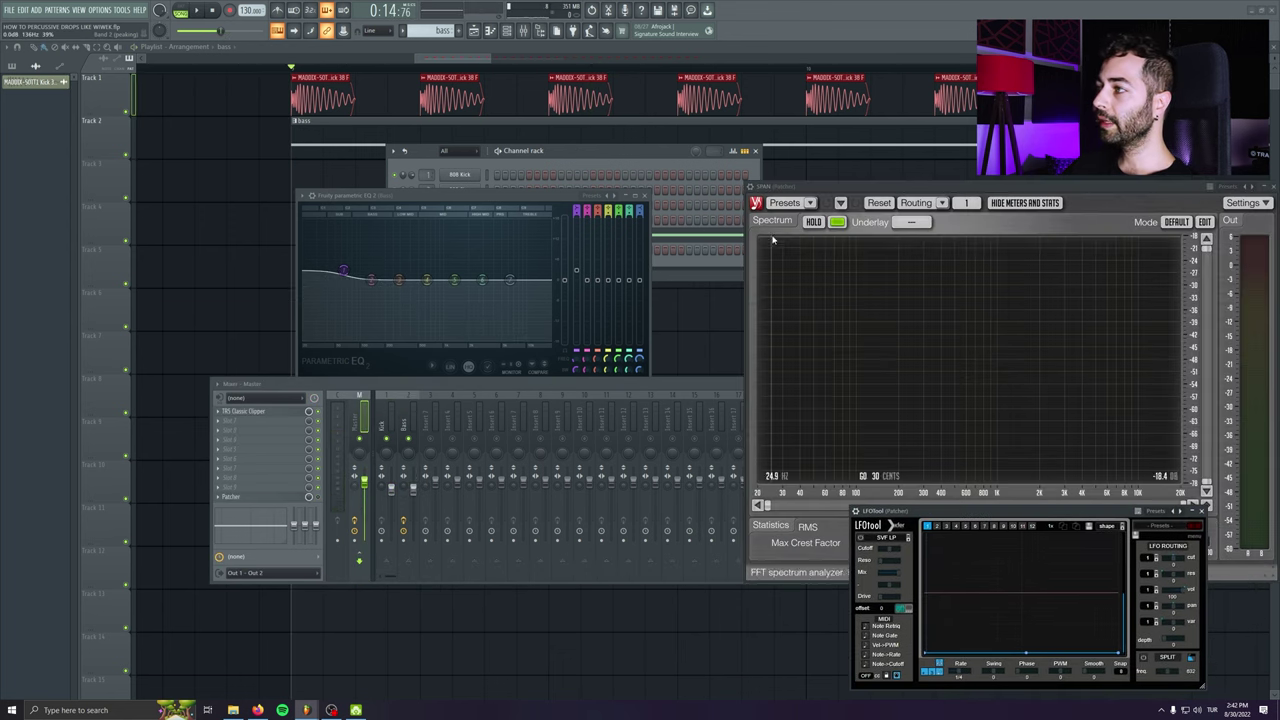
left_click_drag(823, 190, 823, 162)
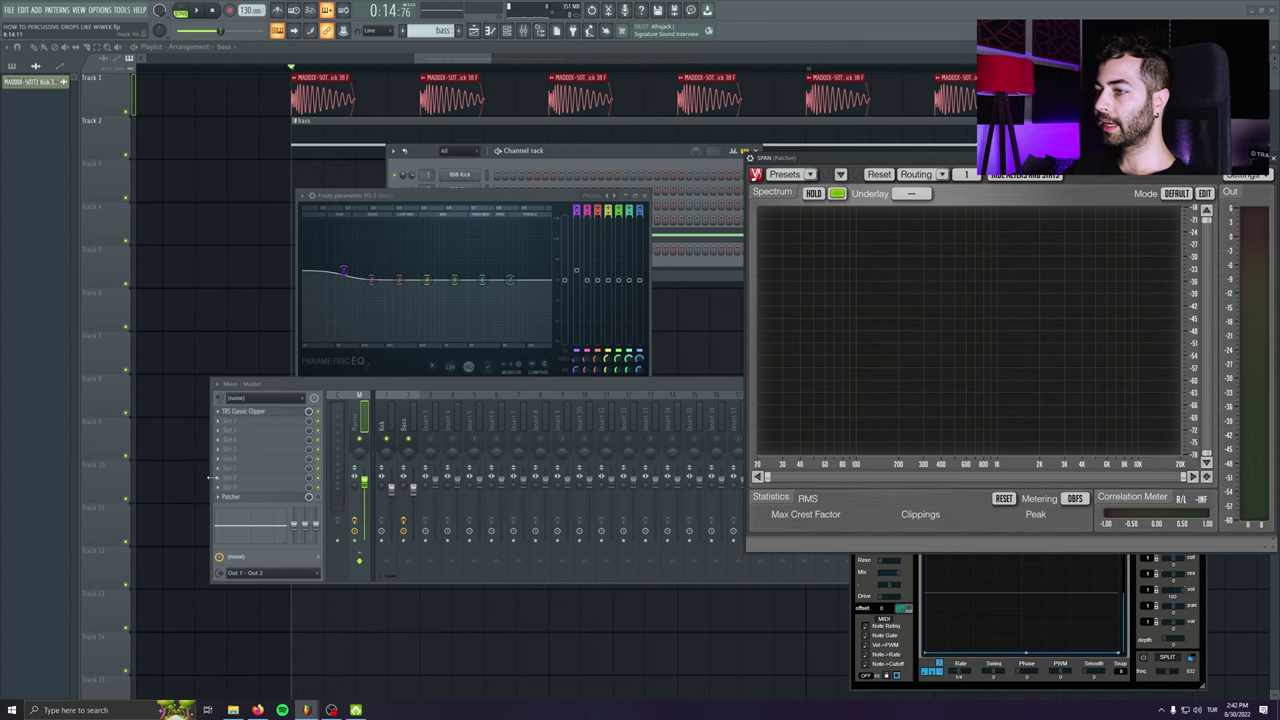
left_click(317, 497)
left_click_drag(467, 385, 337, 446)
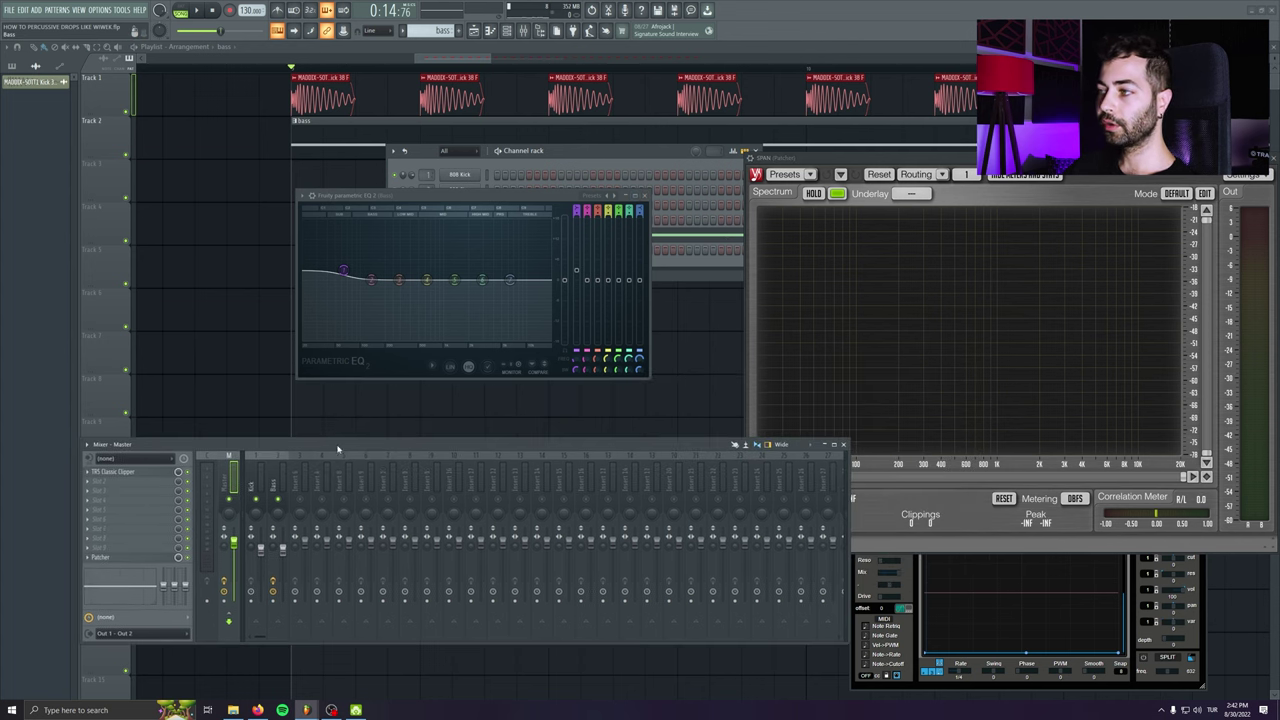
left_click(846, 446)
left_click(1017, 635)
- Play the kick and bass and examine SPAN's spectrum and LFOTool's waveform, with the bass EQ window moved clear
key("space")
key("space")
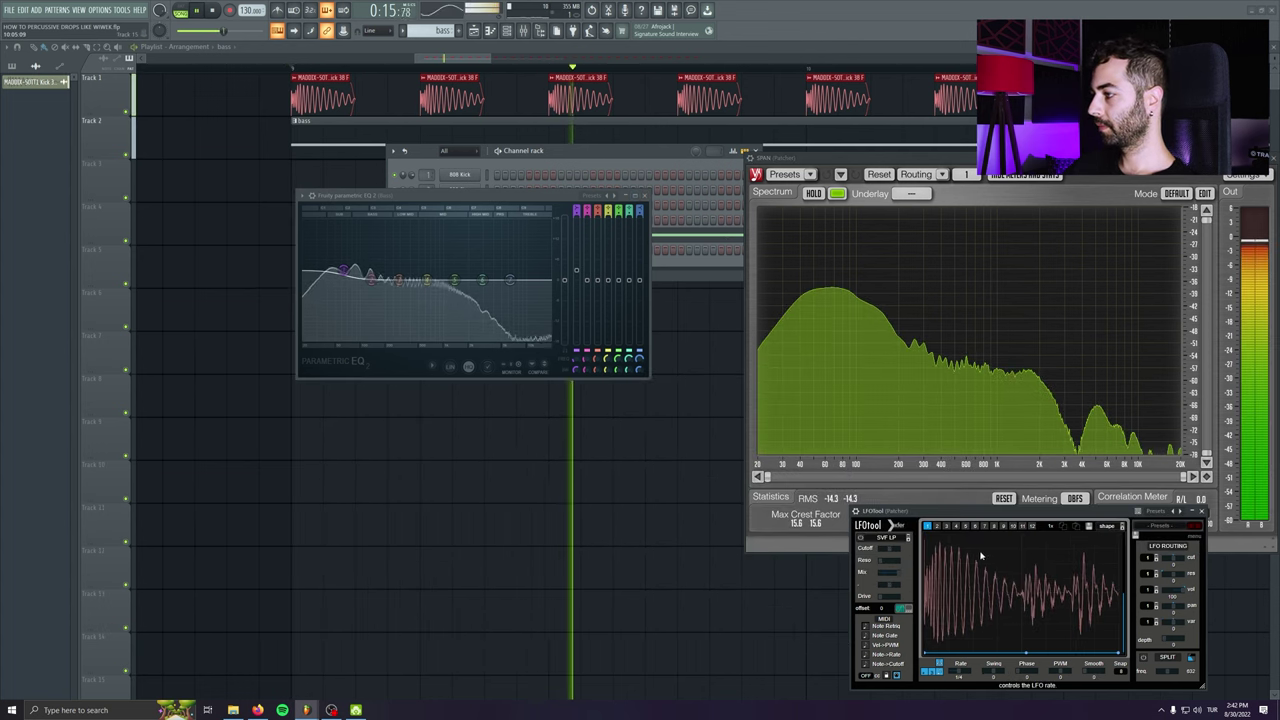
left_click_drag(544, 200, 368, 345)
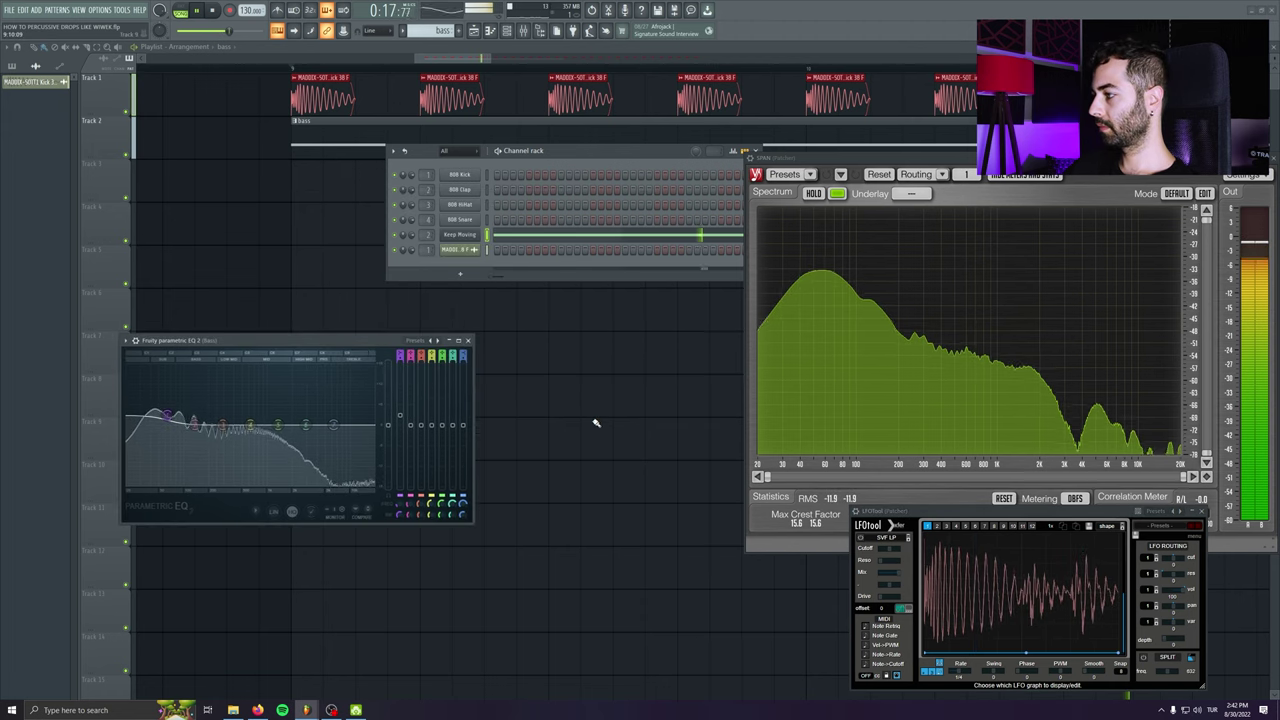
- Reopen the mixer and move the MADDIX-SOTT1 Clap 46 clip to Track 3, half a beat after the first kick
left_click(526, 33)
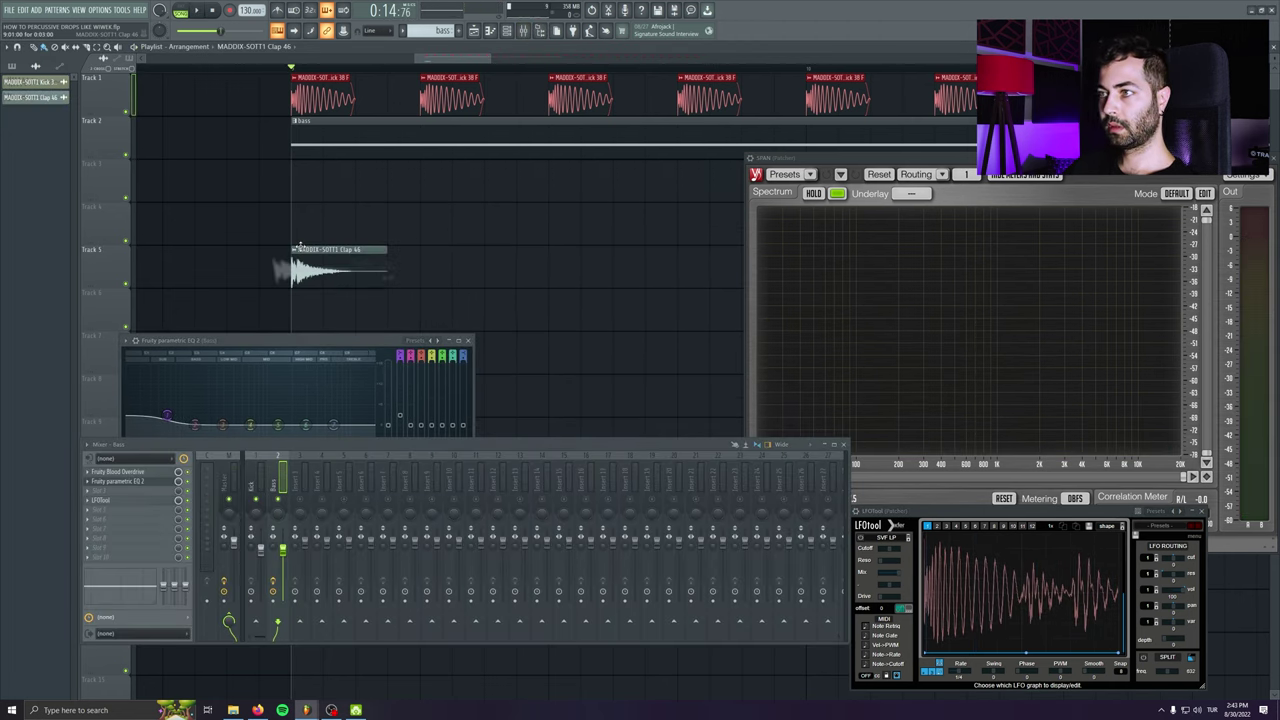
left_click_drag(328, 268, 392, 182)
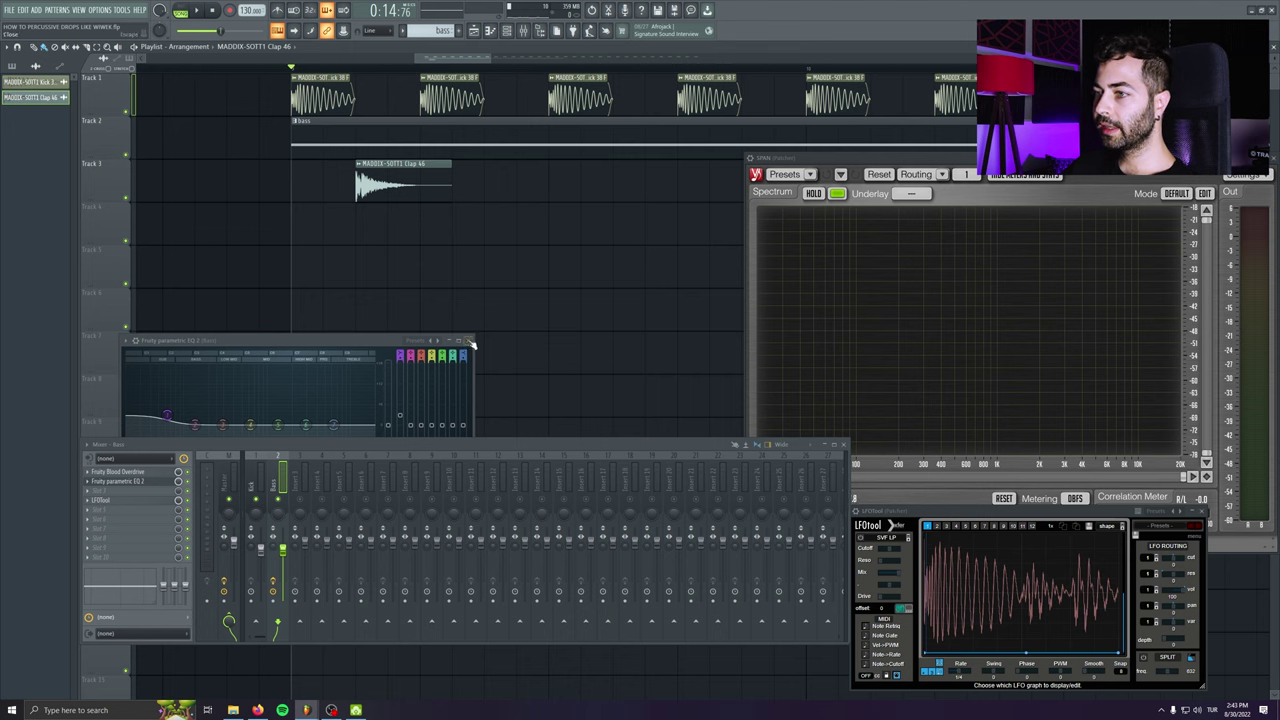
- Raise band 1 of the bass Parametric EQ 2 to about 5.9 dB and mute Track 3 in the playlist
left_click_drag(370, 350, 383, 270)
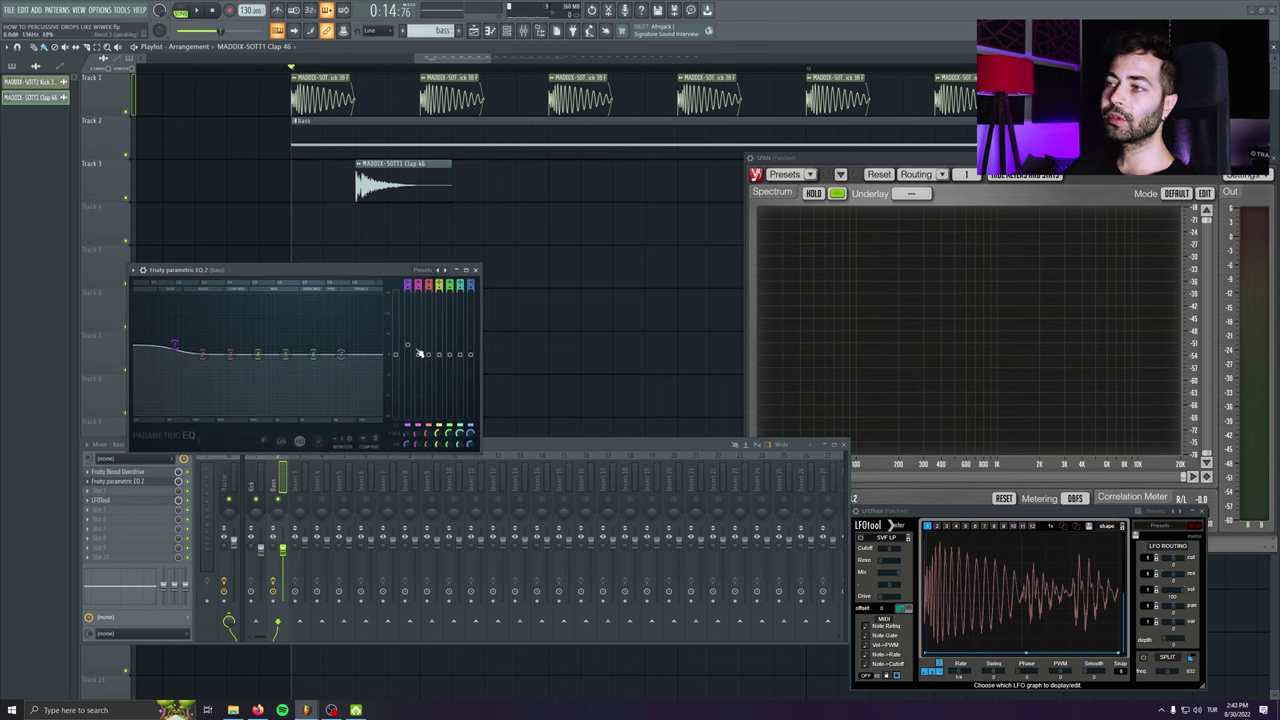
left_click_drag(408, 345, 408, 338)
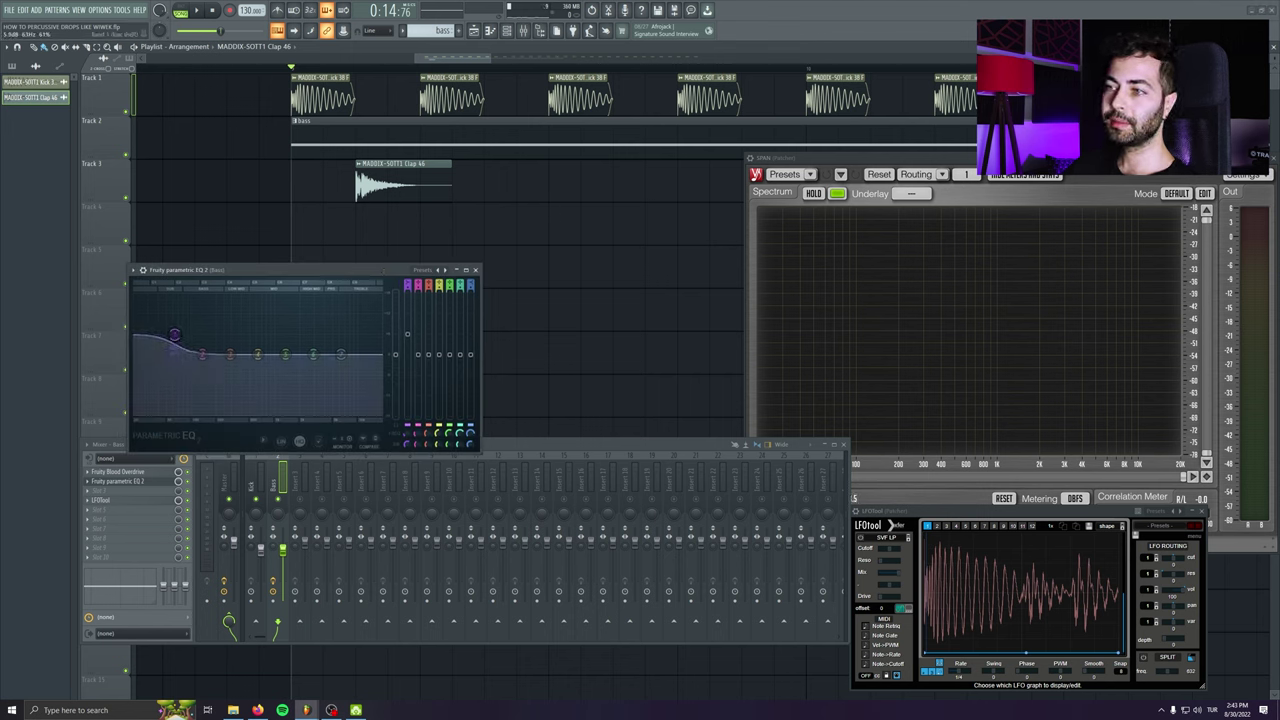
left_click(126, 198)
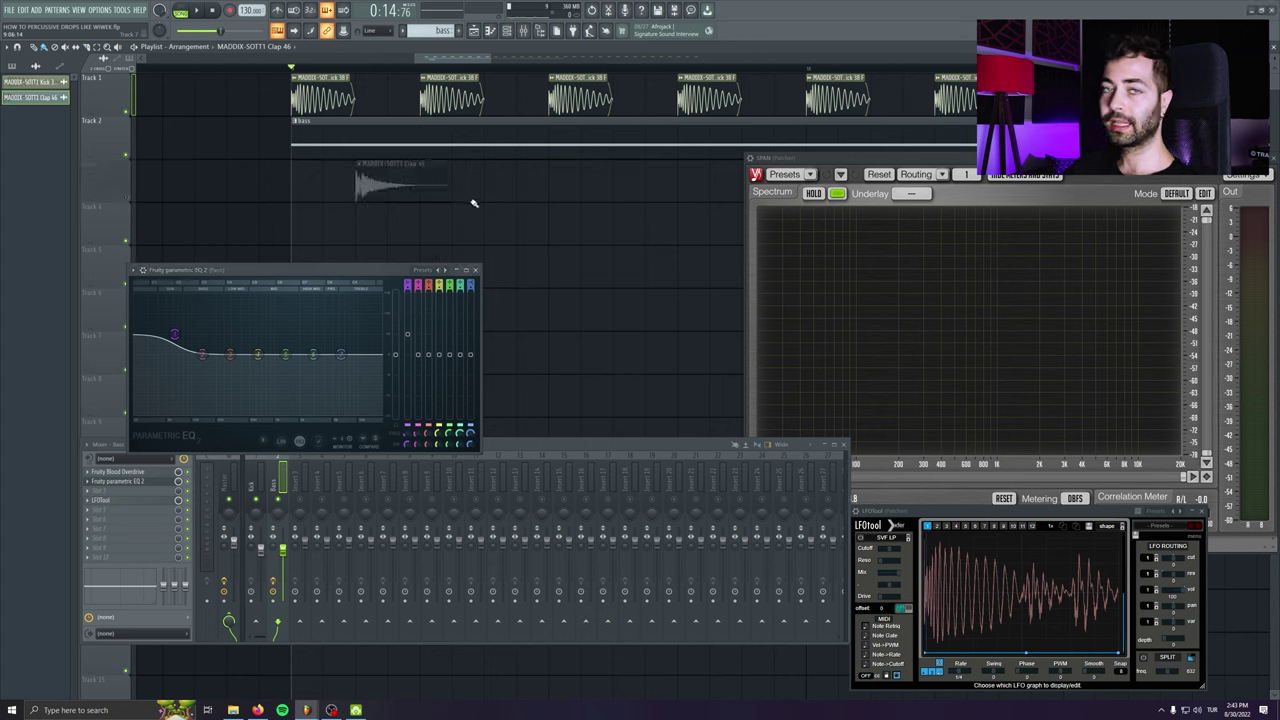
- Copy the bass pattern clip to bar 13 on Track 2 and set the playback selection from bar 9 to bar 17
scroll(492, 112, "down", 6)
scroll(531, 102, "right", 2)
left_click_drag(463, 143, 637, 131)
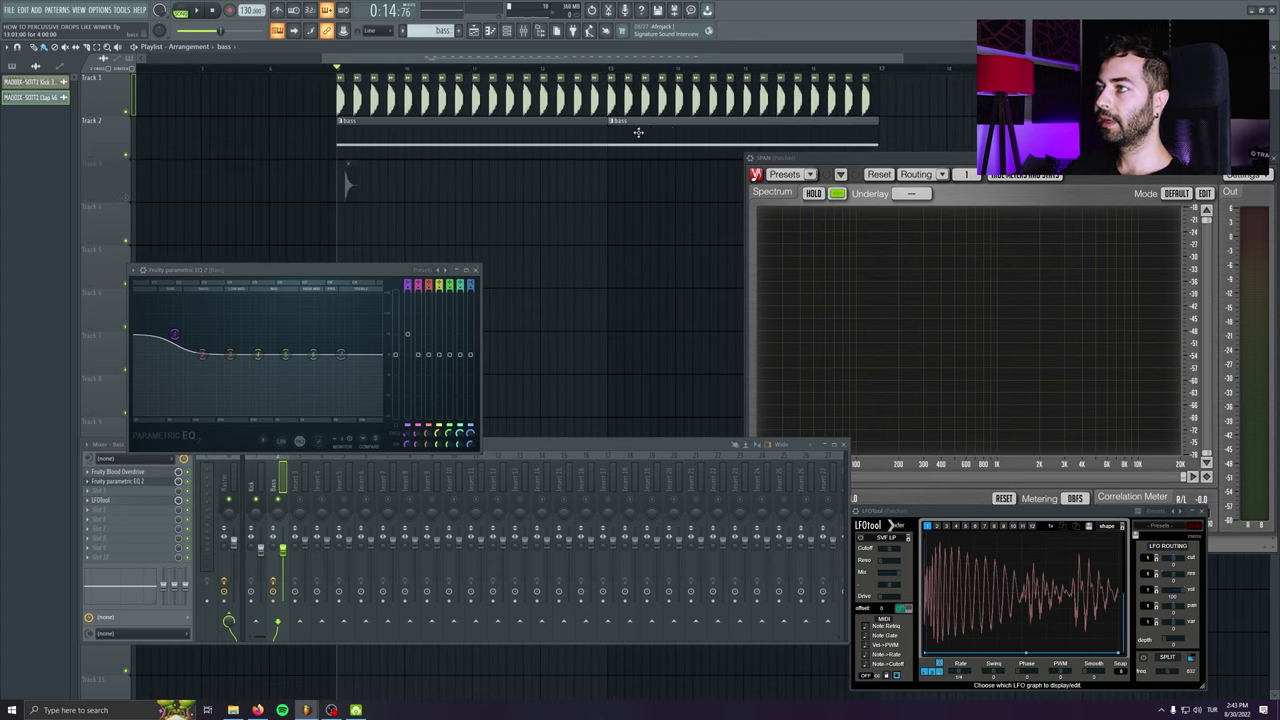
left_click_drag(573, 75, 440, 76)
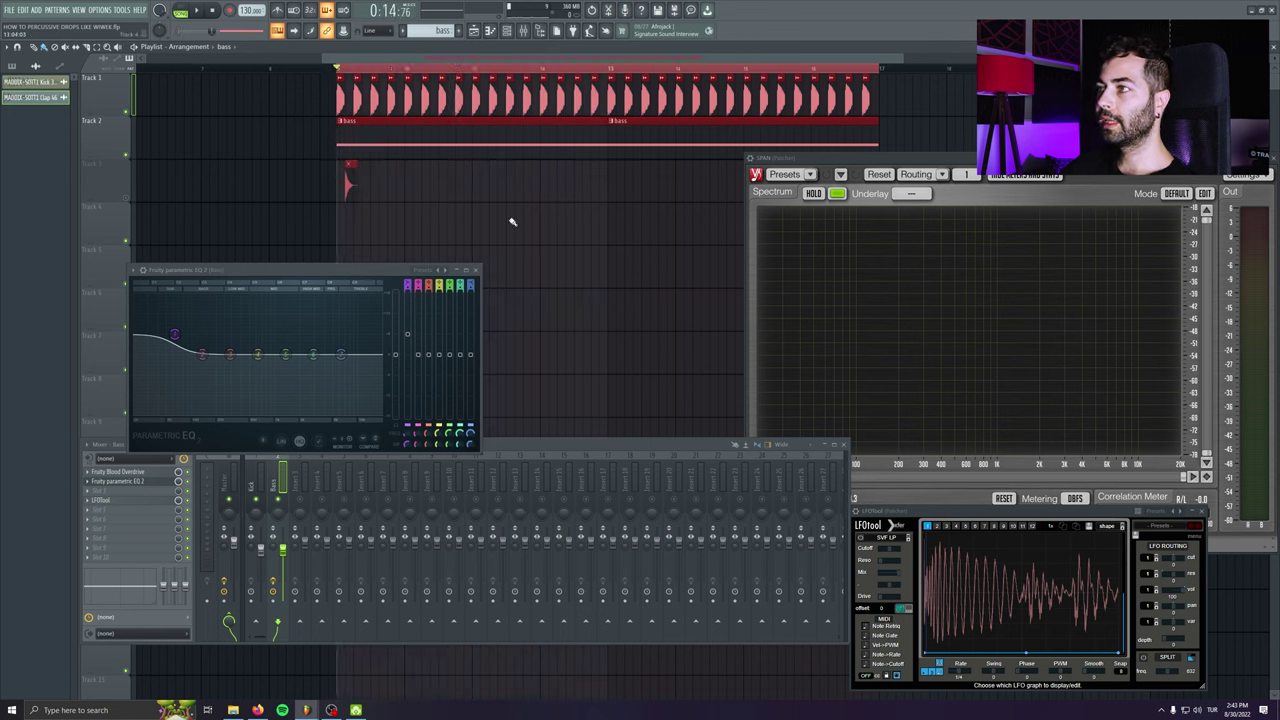
left_click(514, 223, "ctrl")
- Boost band 1 of the bass EQ further during playback, and select the Kick and Bass mixer tracks together
key("space")
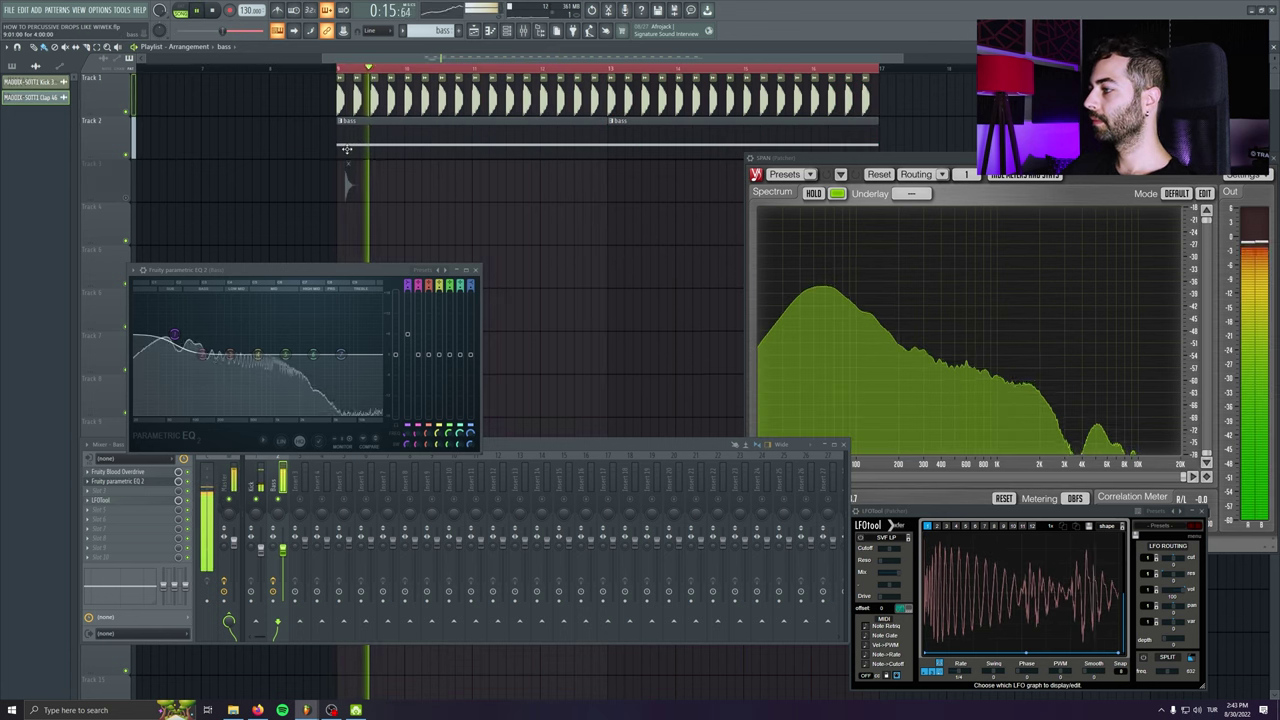
mouse_move(174, 334)
left_mouse_down()
mouse_move(174, 313)
mouse_move(174, 324)
left_mouse_up()
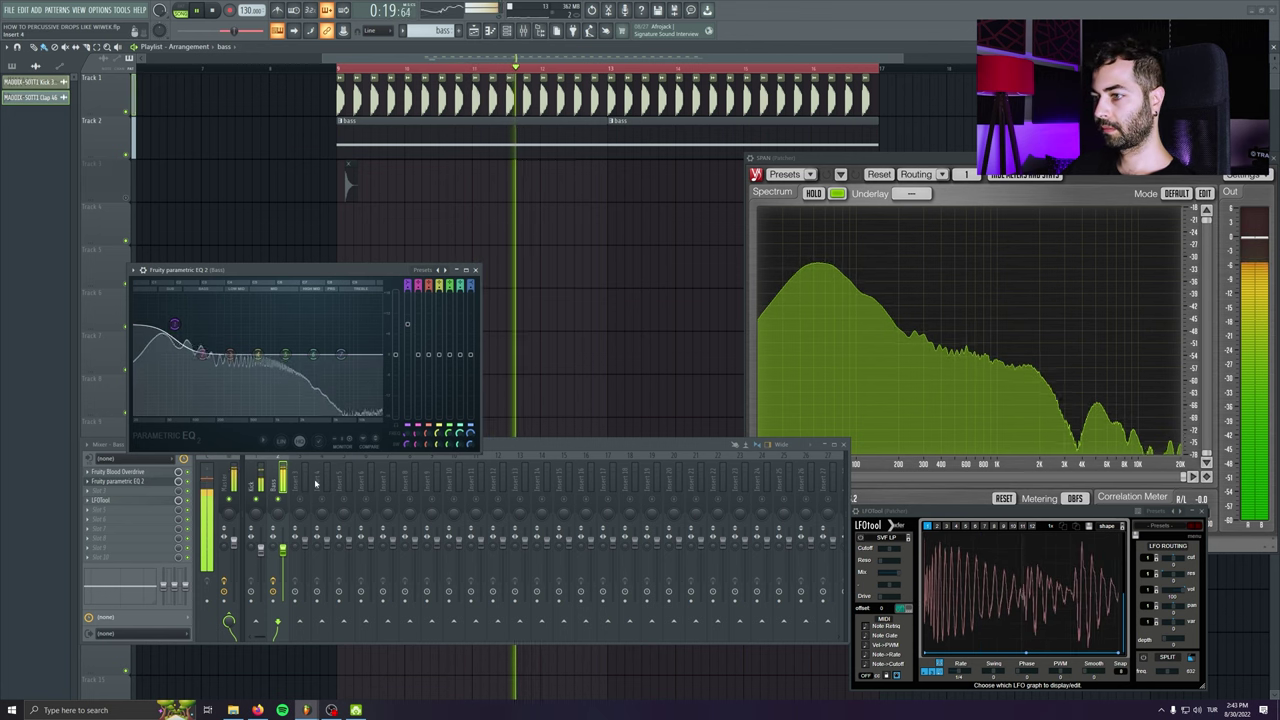
left_click(261, 480, "ctrl+shift")
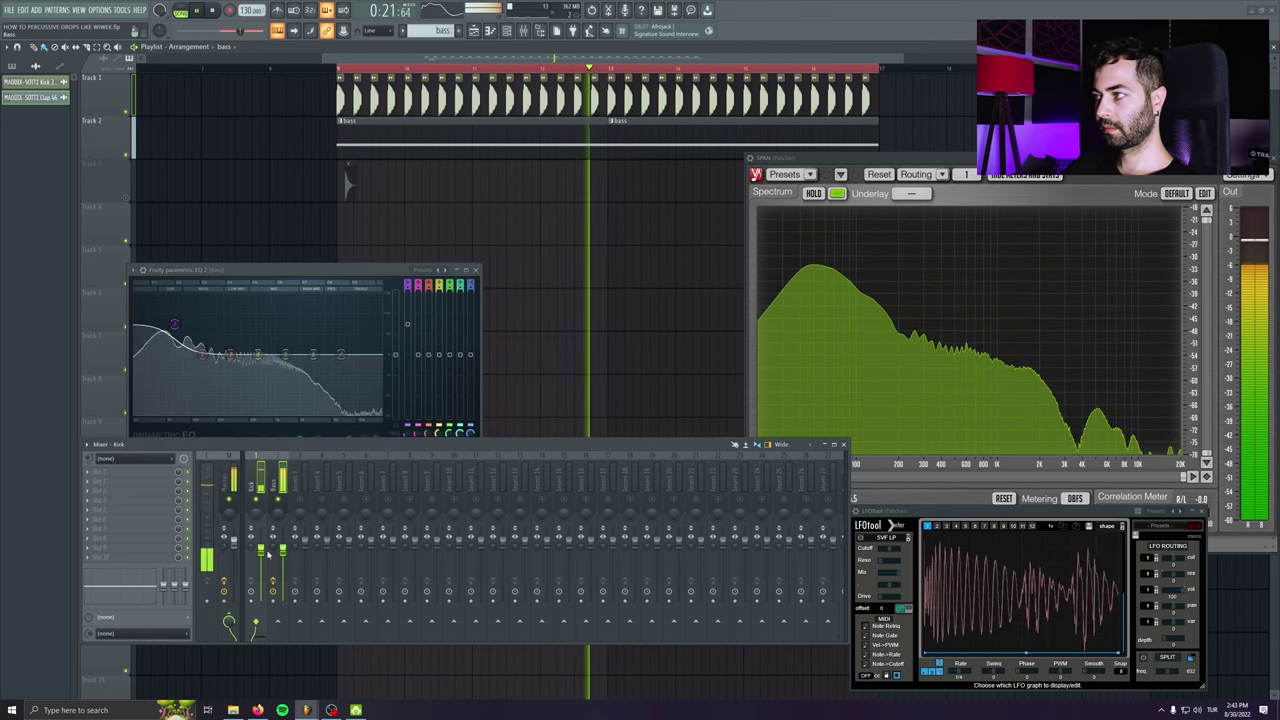
key("space")
scroll(357, 188, "up", 3)
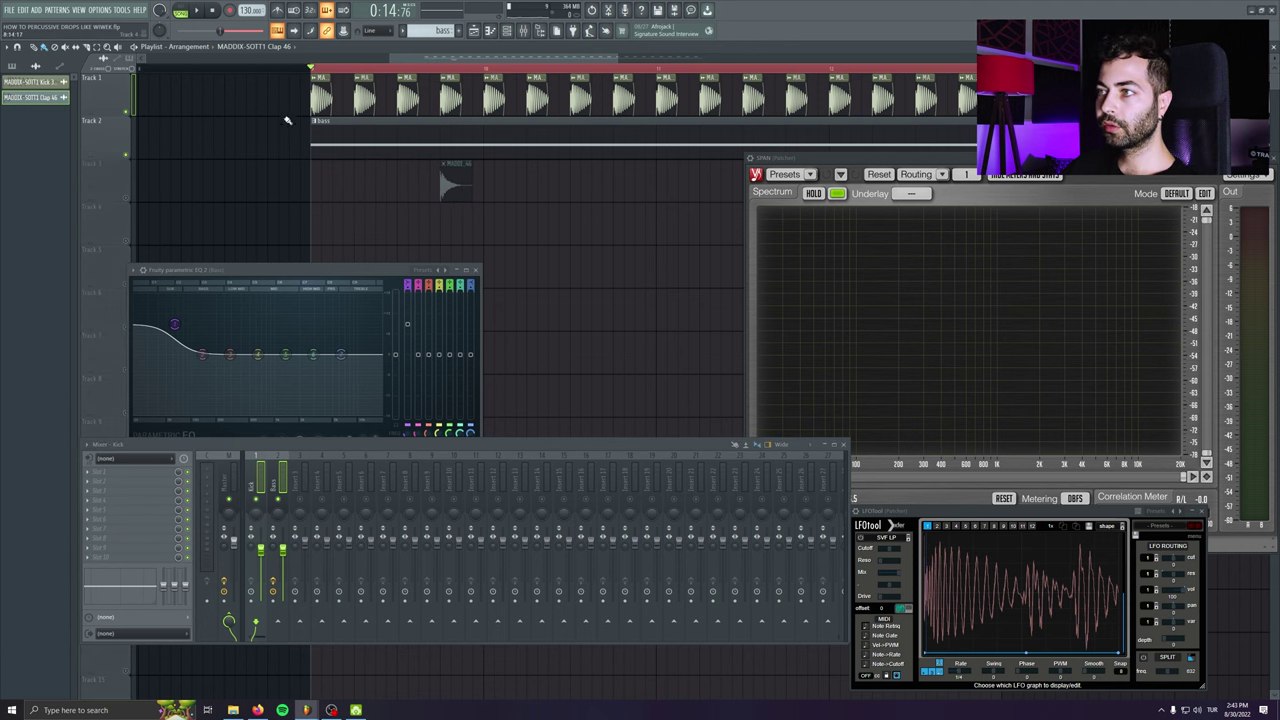
- Open the Keep Moving FLEX bass from the full channel list and close the bass Parametric EQ 2 window
left_click(507, 31)
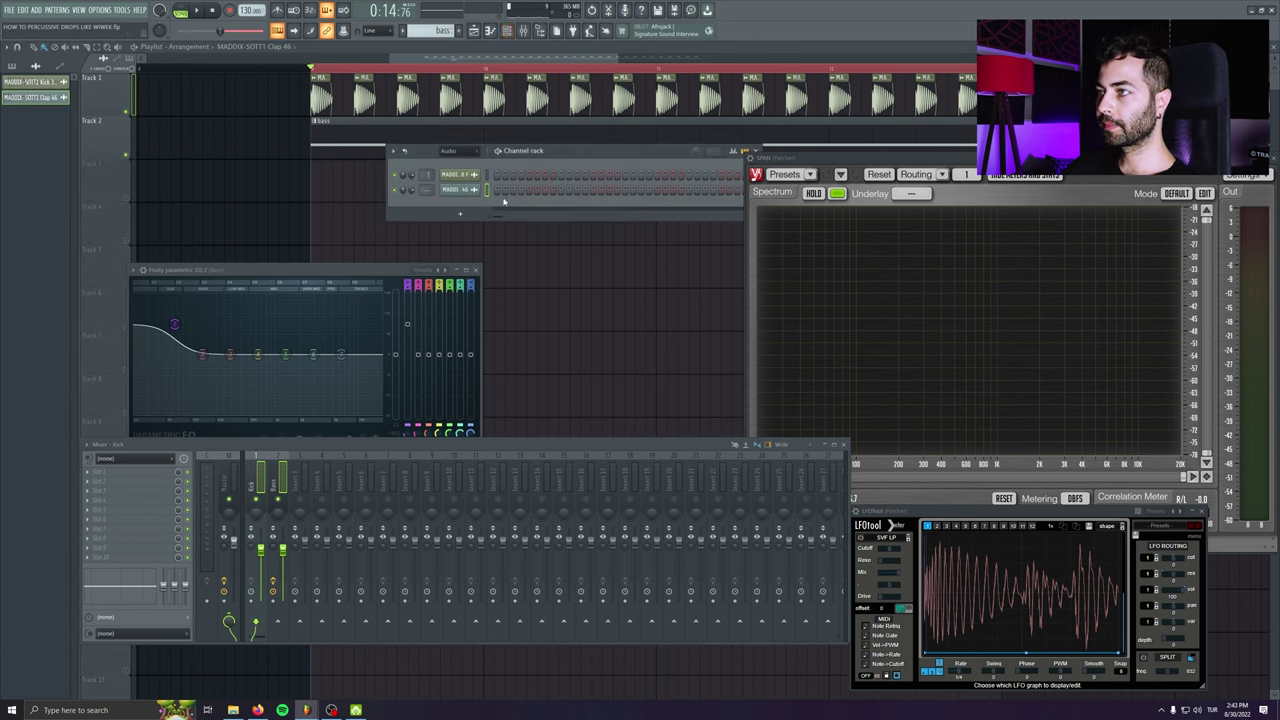
left_click(471, 236)
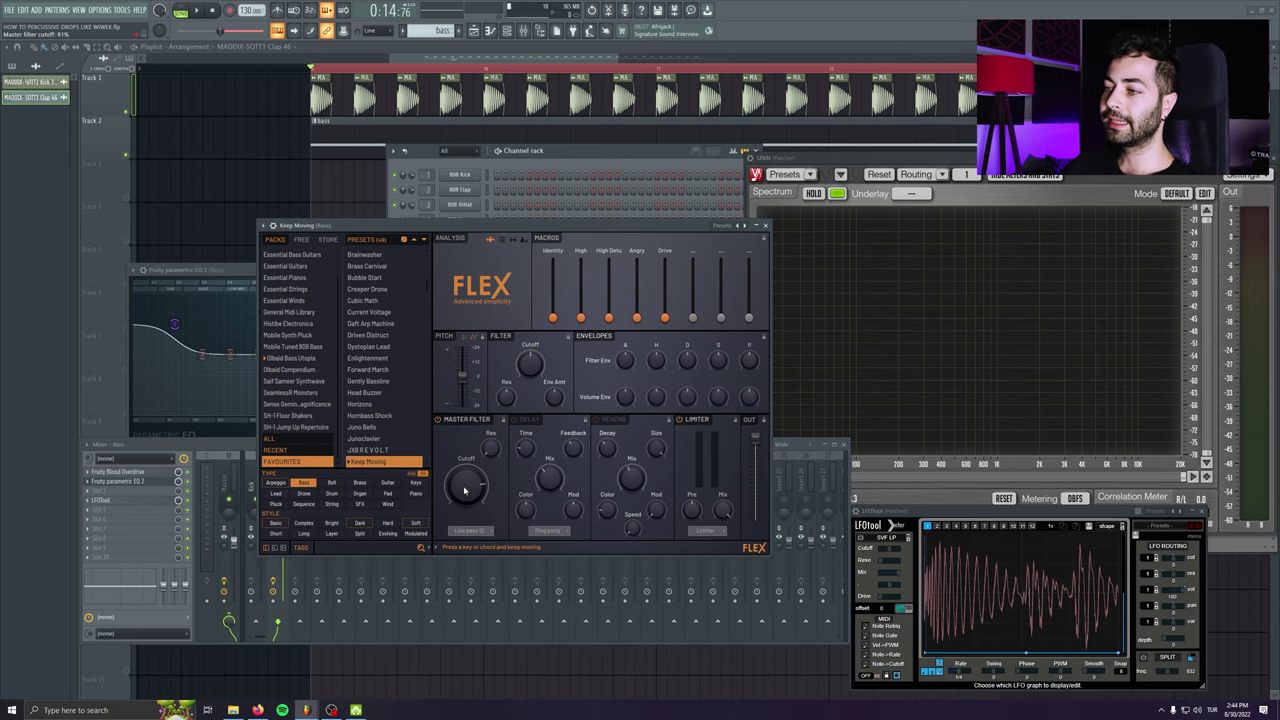
left_click_drag(566, 231, 393, 299)
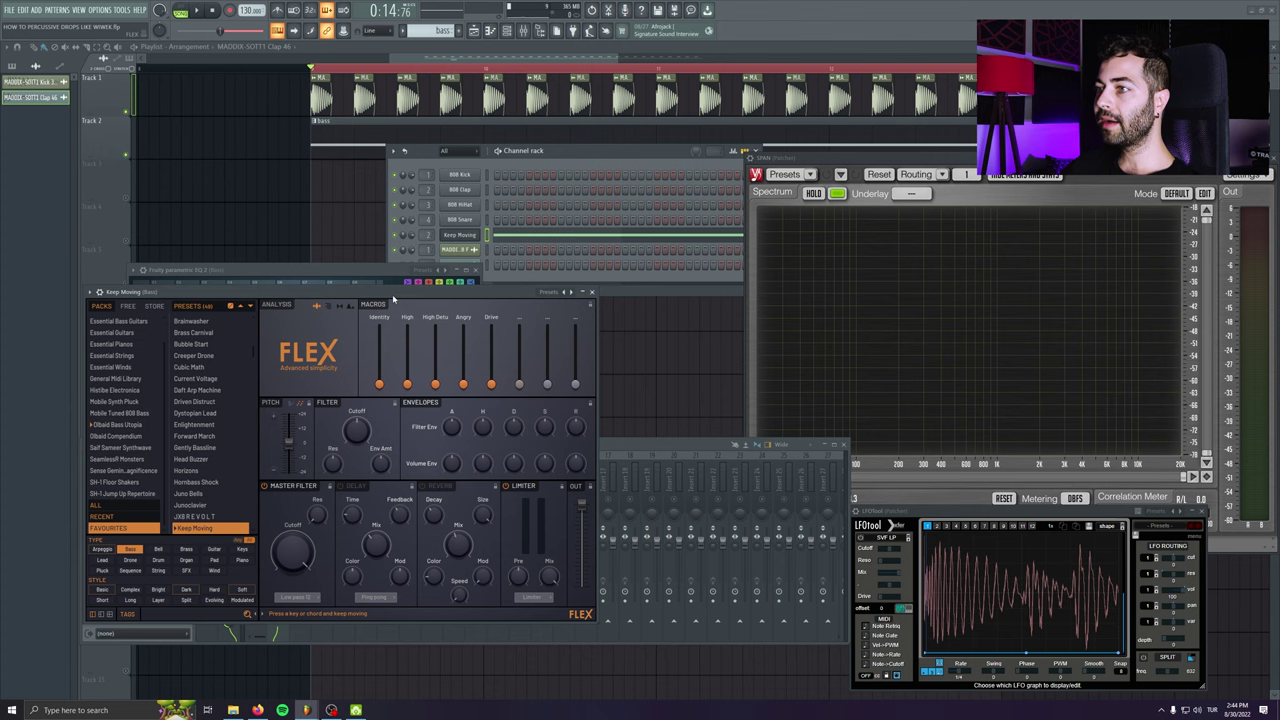
left_click(476, 270)
left_click_drag(471, 293, 464, 230)
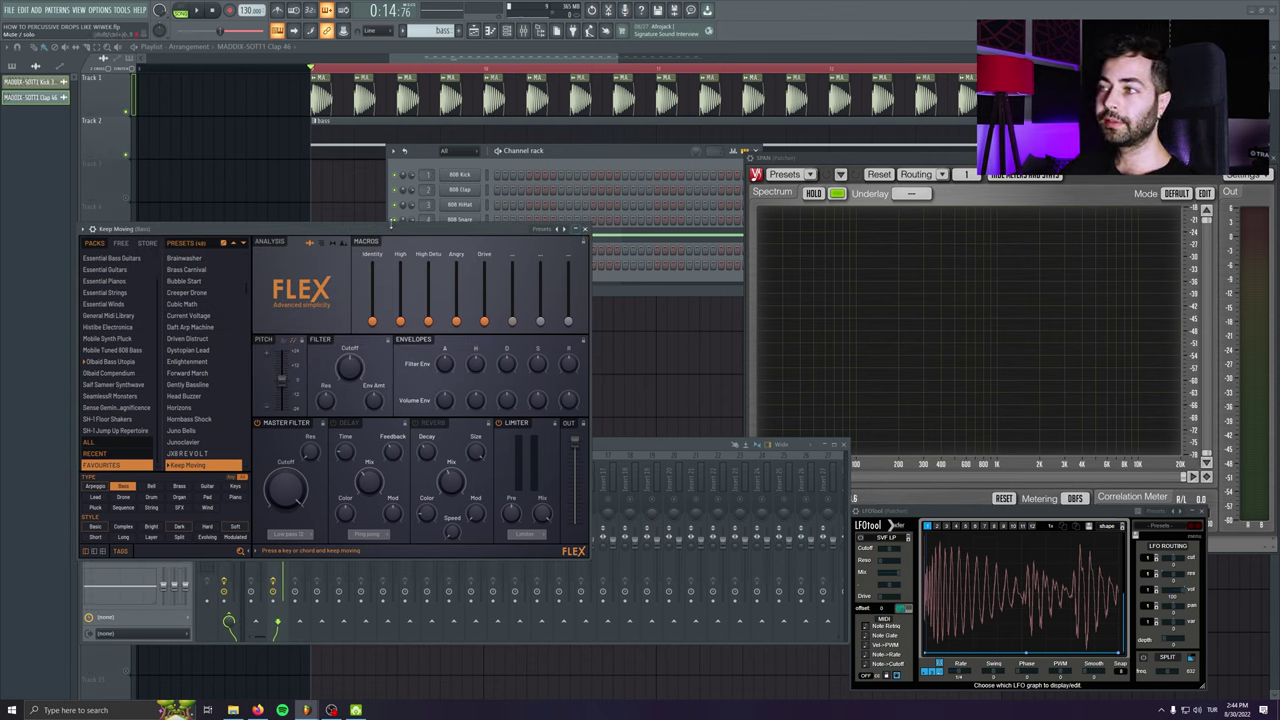
- Lower the FLEX bass master filter cutoff to about 40% during playback, stop playback and close the channel rack
key("space")
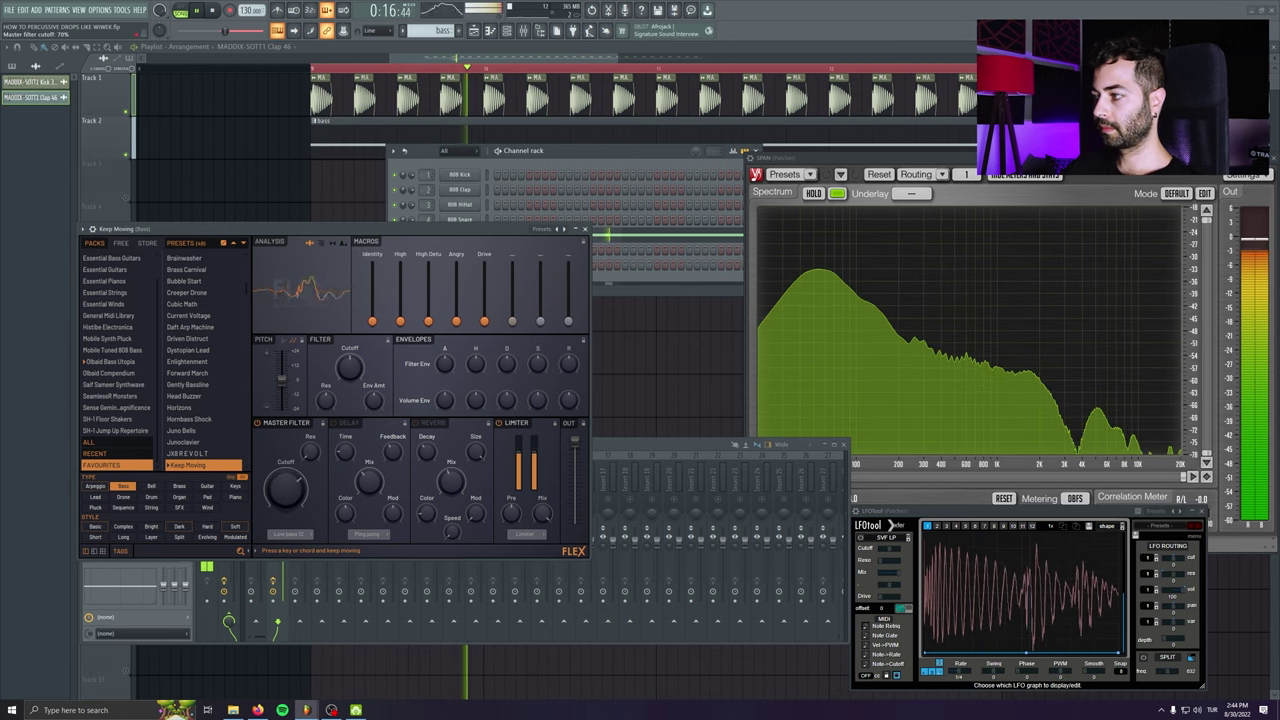
left_click_drag(286, 489, 286, 534)
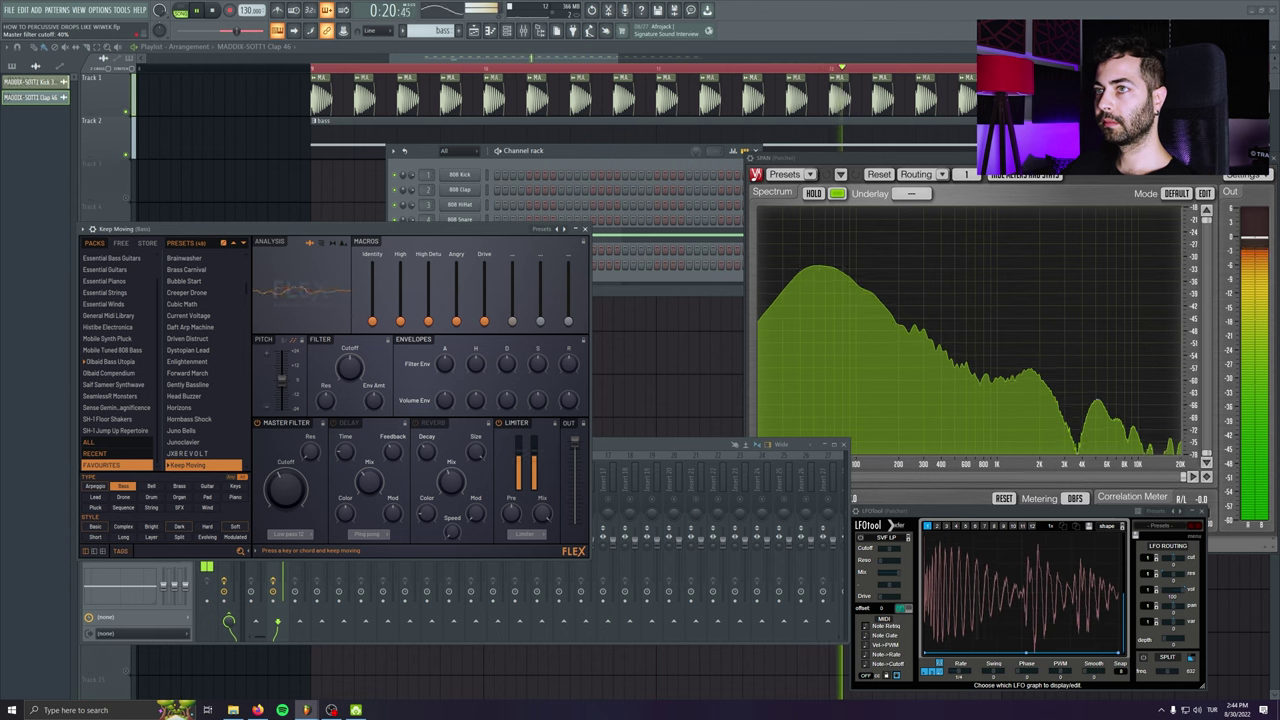
left_click_drag(485, 321, 456, 321)
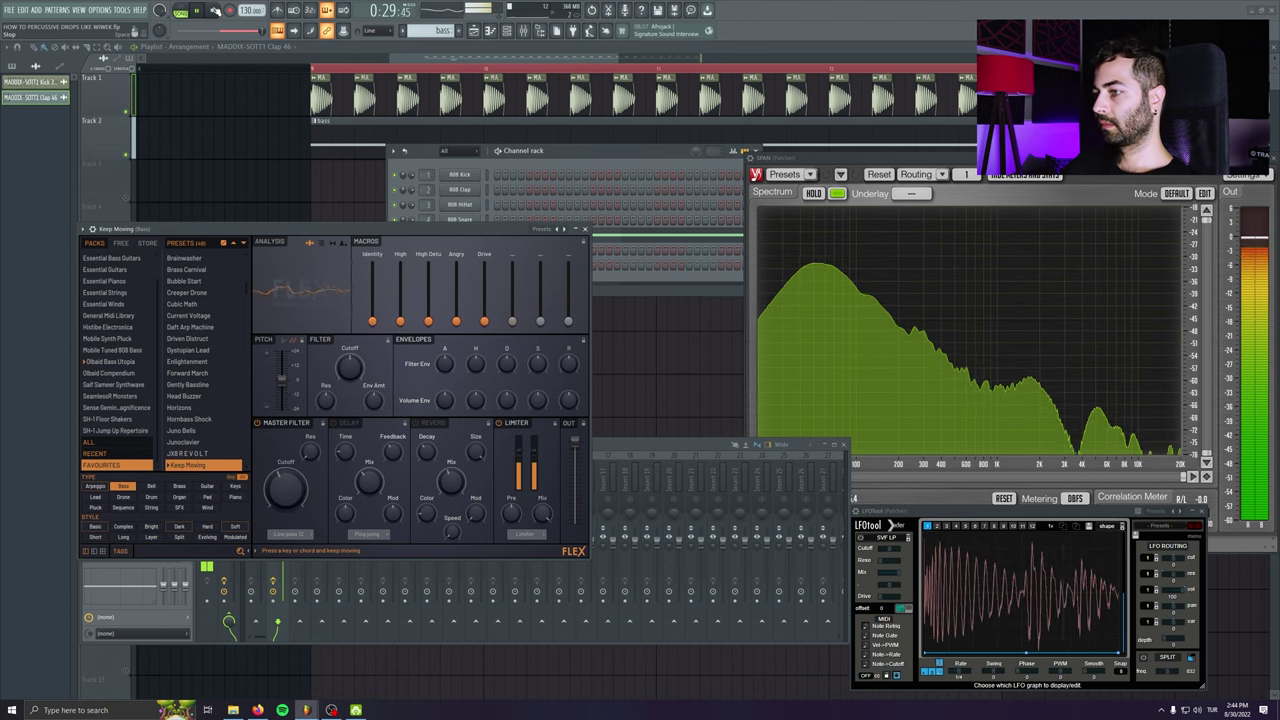
left_click(214, 10)
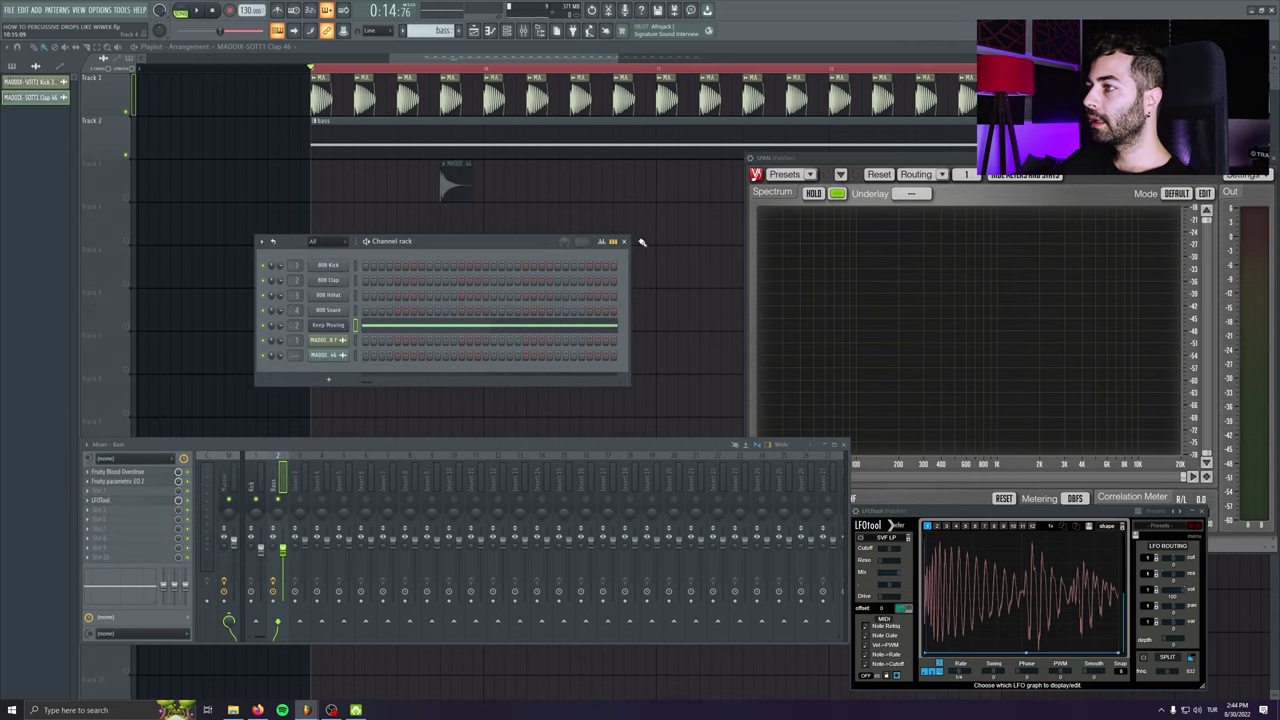
left_click(624, 240)
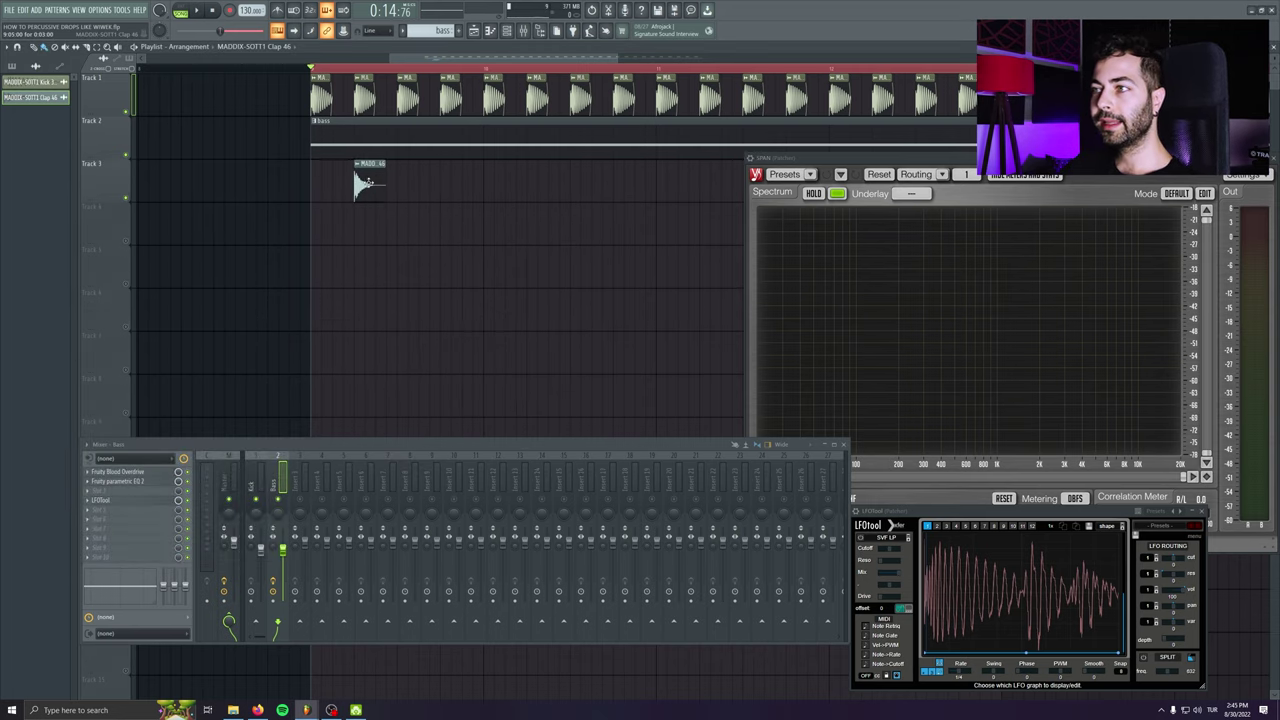
- Move the Track 3 clap to the second beat of bar 9 and repeat it every two beats up to bar 17
left_click_drag(570, 185, 350, 187)
key("ctrl+b")
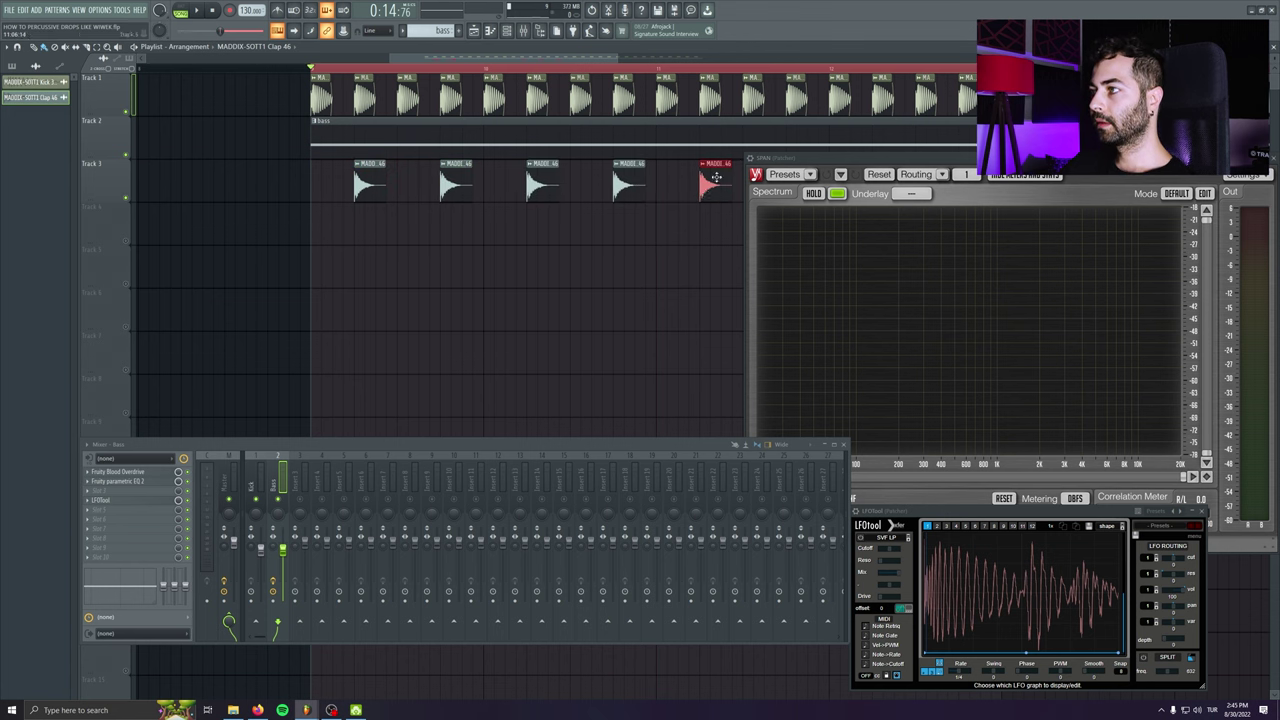
key("space")
scroll(251, 300, "right", 2)
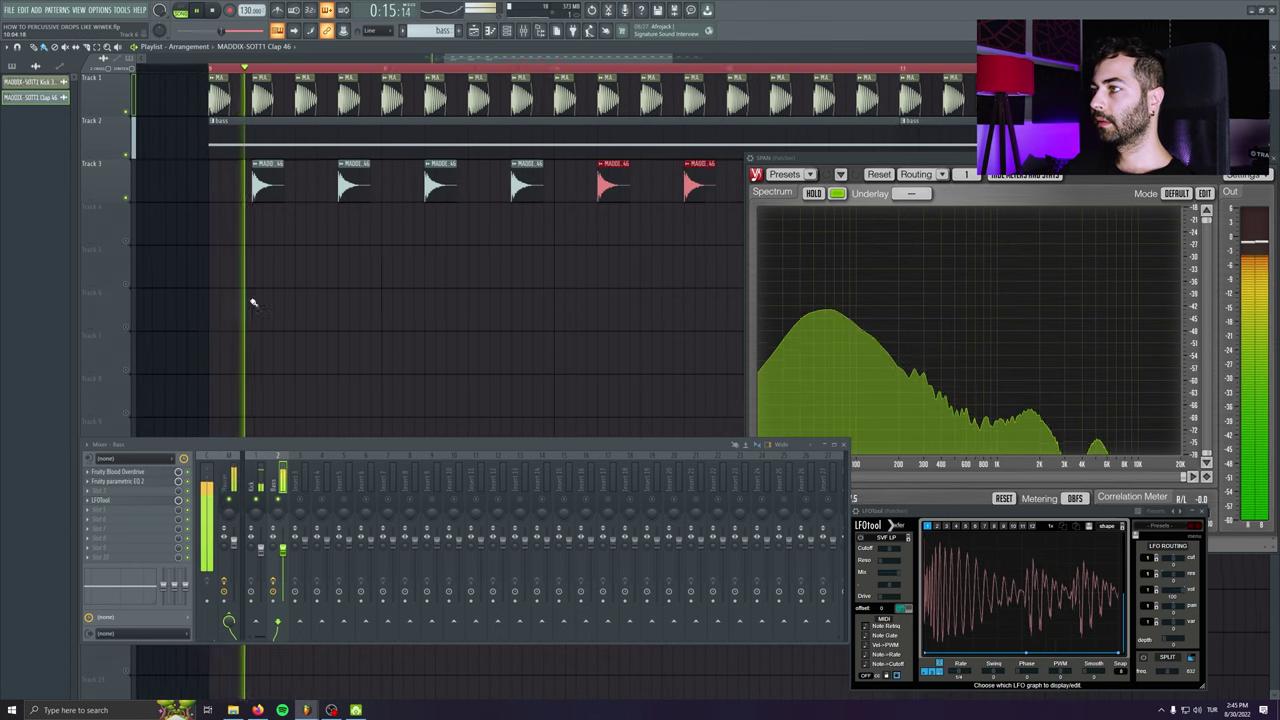
scroll(514, 240, "down", 3)
left_click_drag(546, 190, 255, 197)
key("ctrl+b")
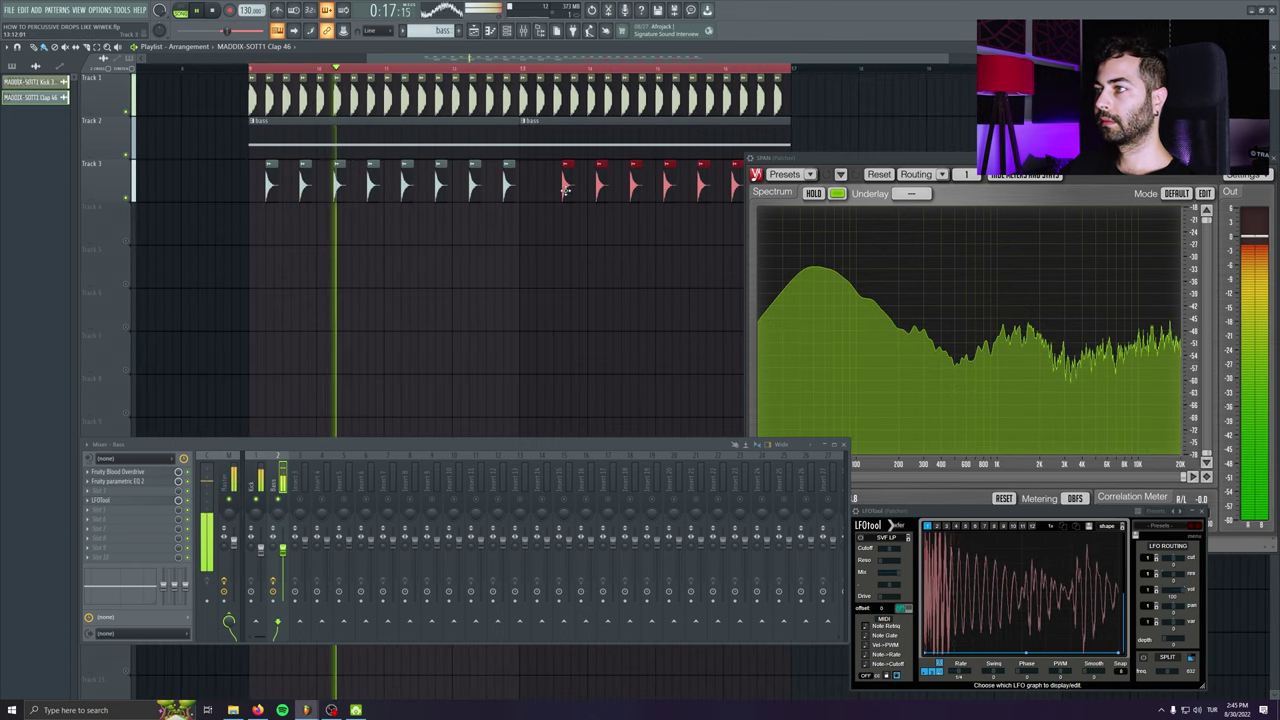
left_click_drag(573, 185, 544, 185)
- Route the clap sample to mixer track 3, name that track Claps and roll off its low end with the track EQ
double_click(544, 183)
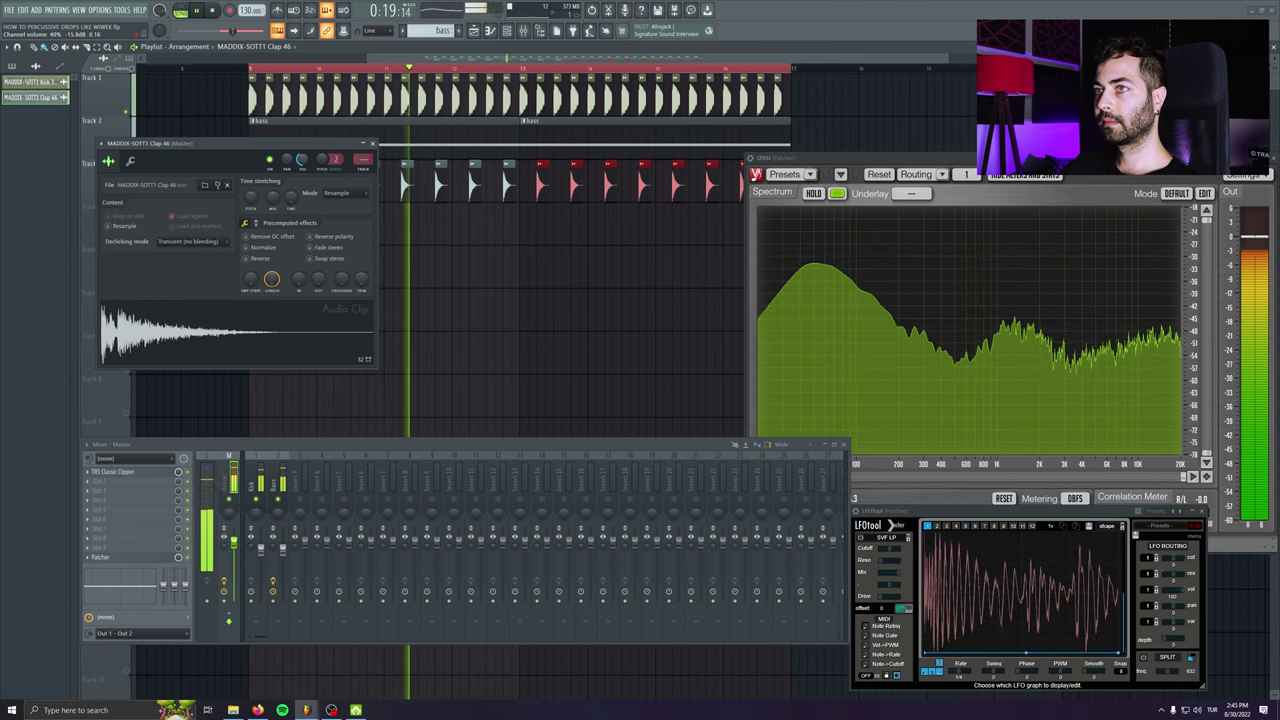
key("ctrl+l")
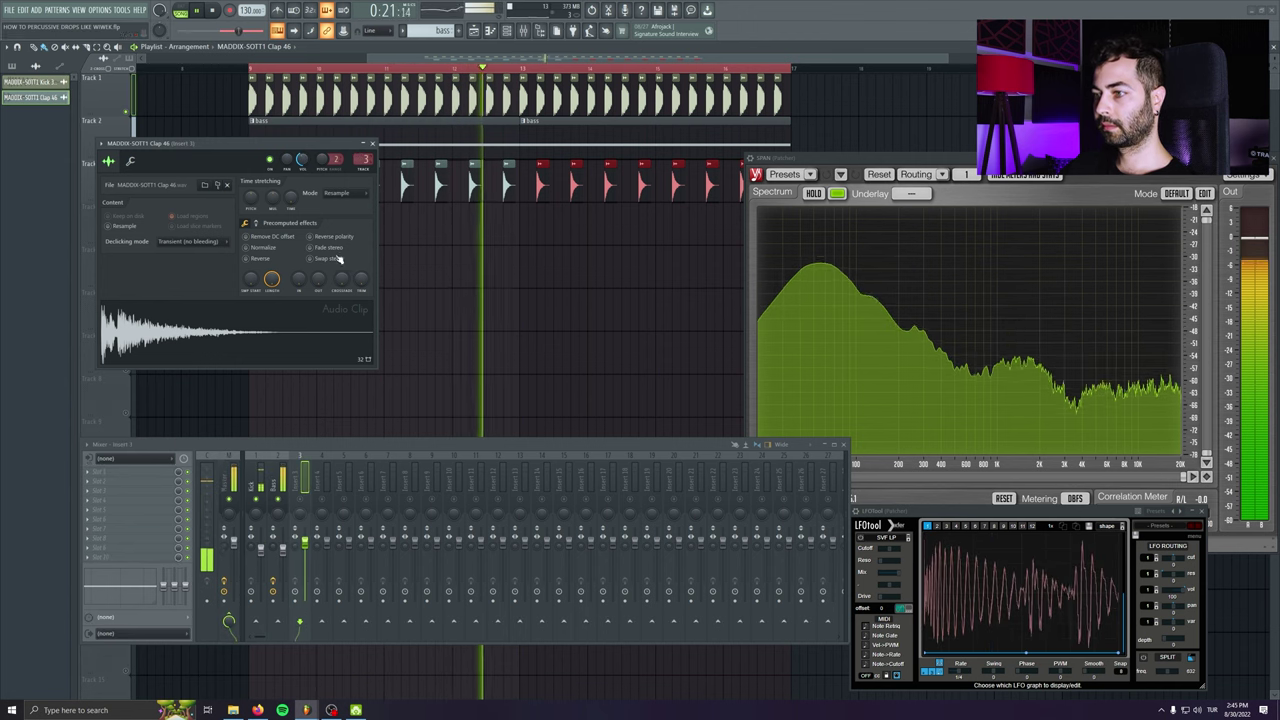
middle_click(307, 477)
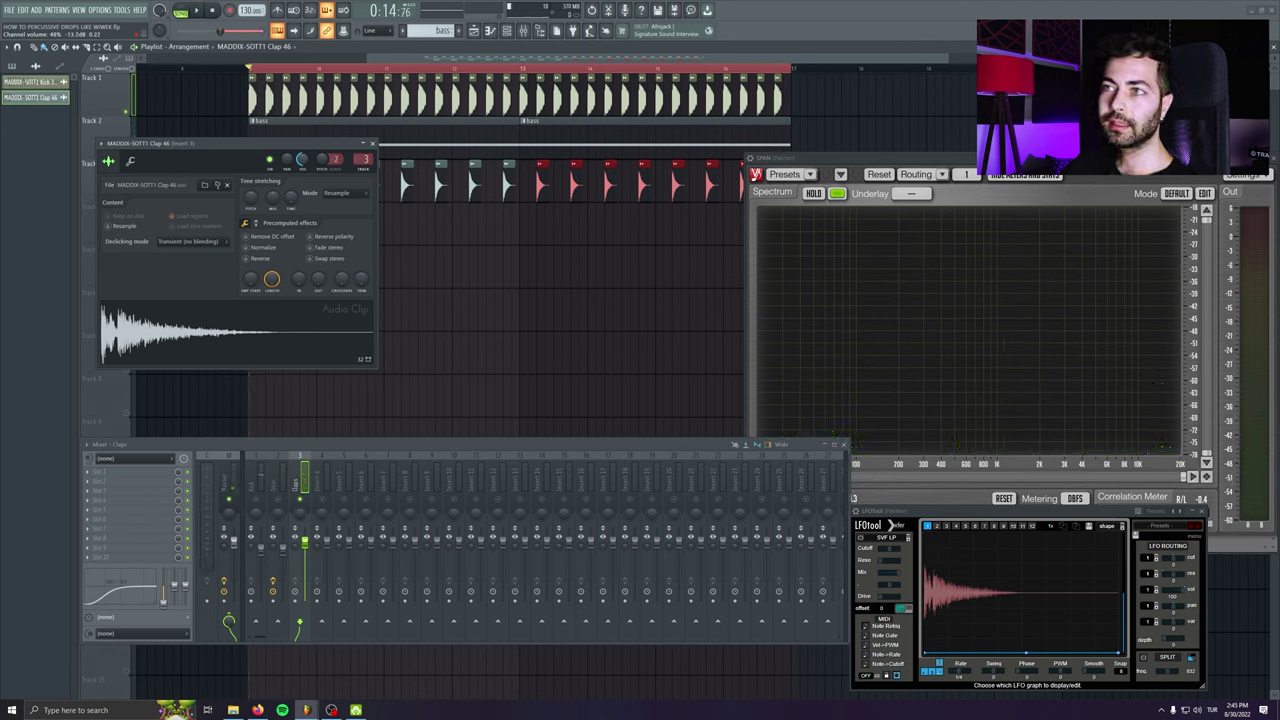
left_click(372, 145)
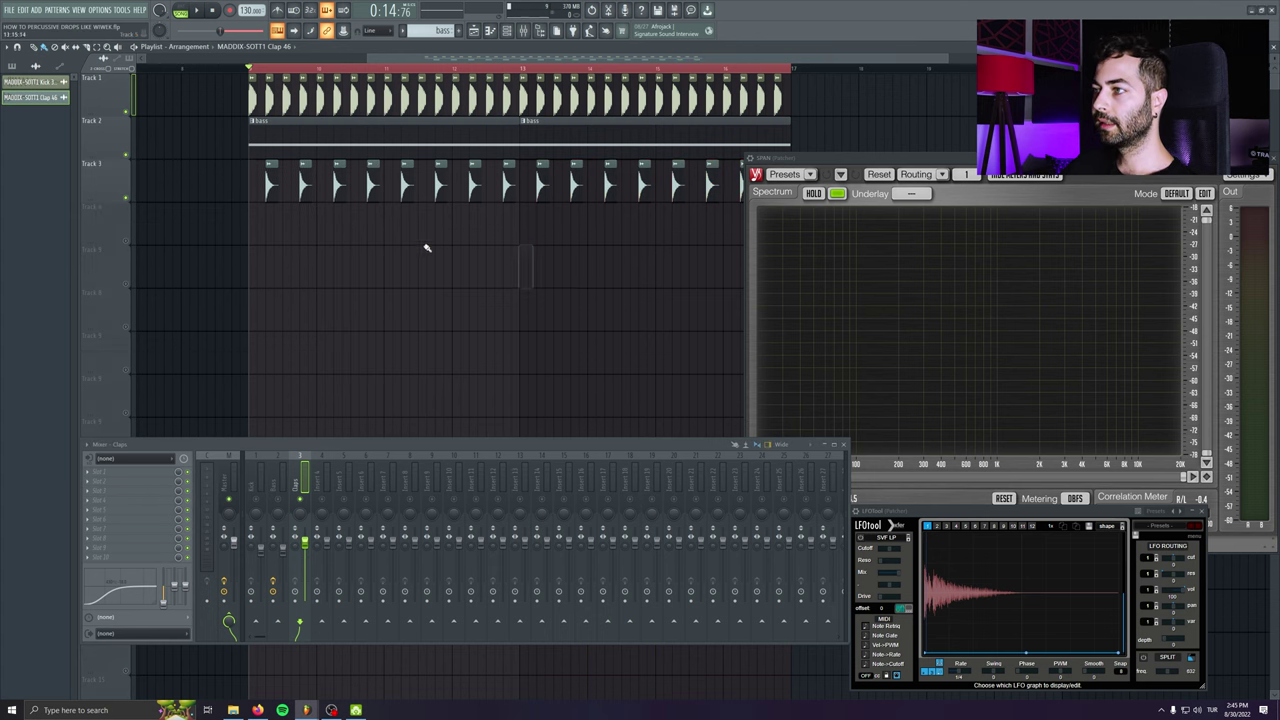
- Add the MADDIX-SOTT1 OH 10 sample as a channel and program off-beat hits on steps 3, 7, 11 and 15 in Pattern 2
scroll(367, 247, "down", 1)
scroll(530, 246, "right", 1)
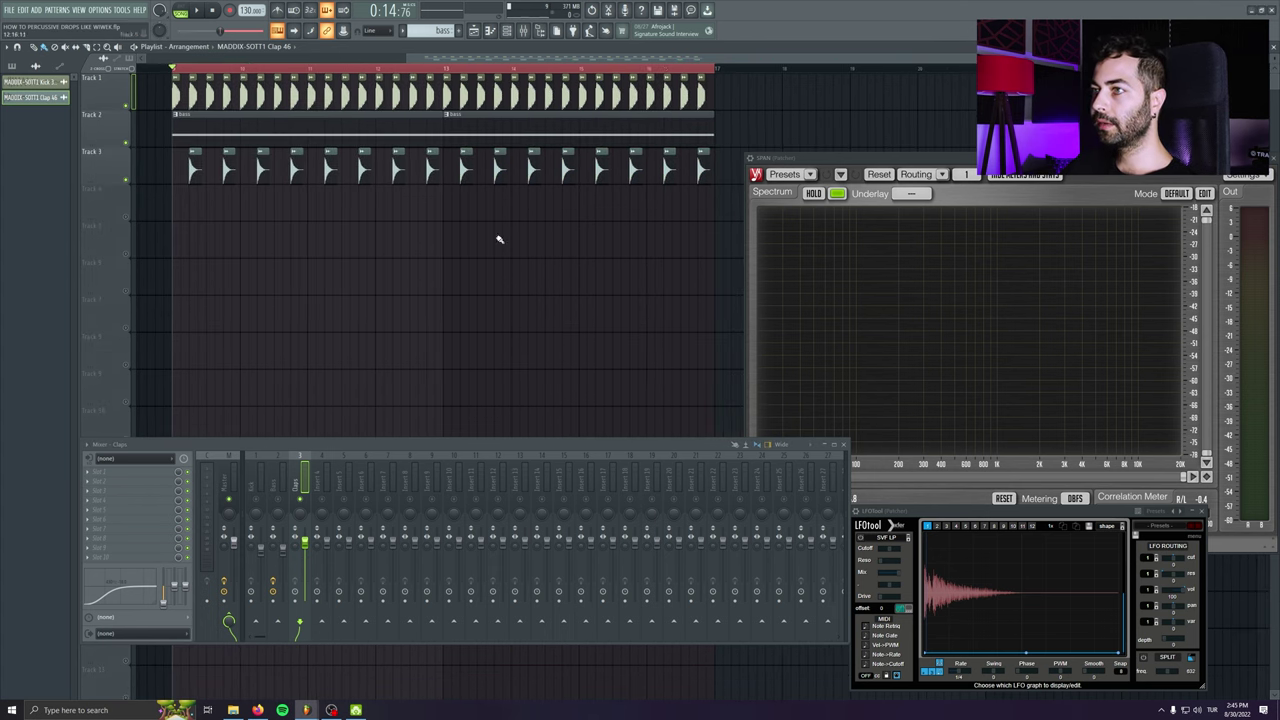
left_click_drag(525, 66, 369, 287)
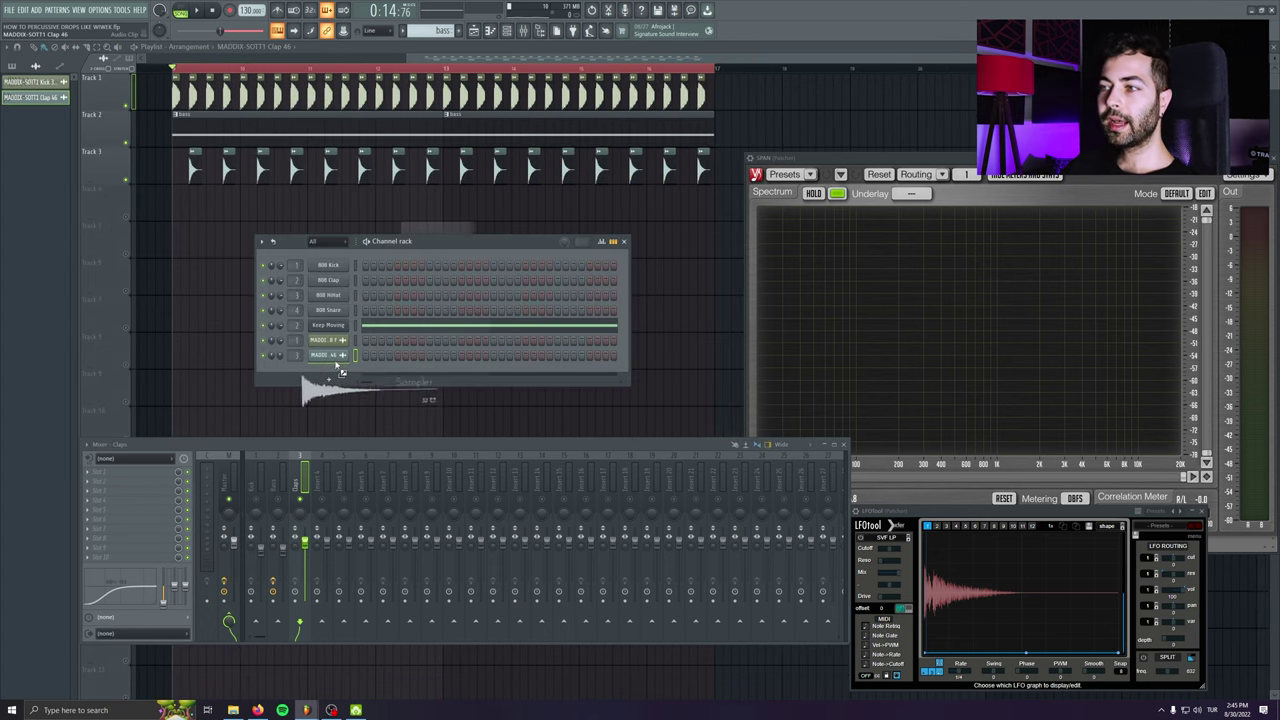
left_click_drag(336, 365, 337, 366)
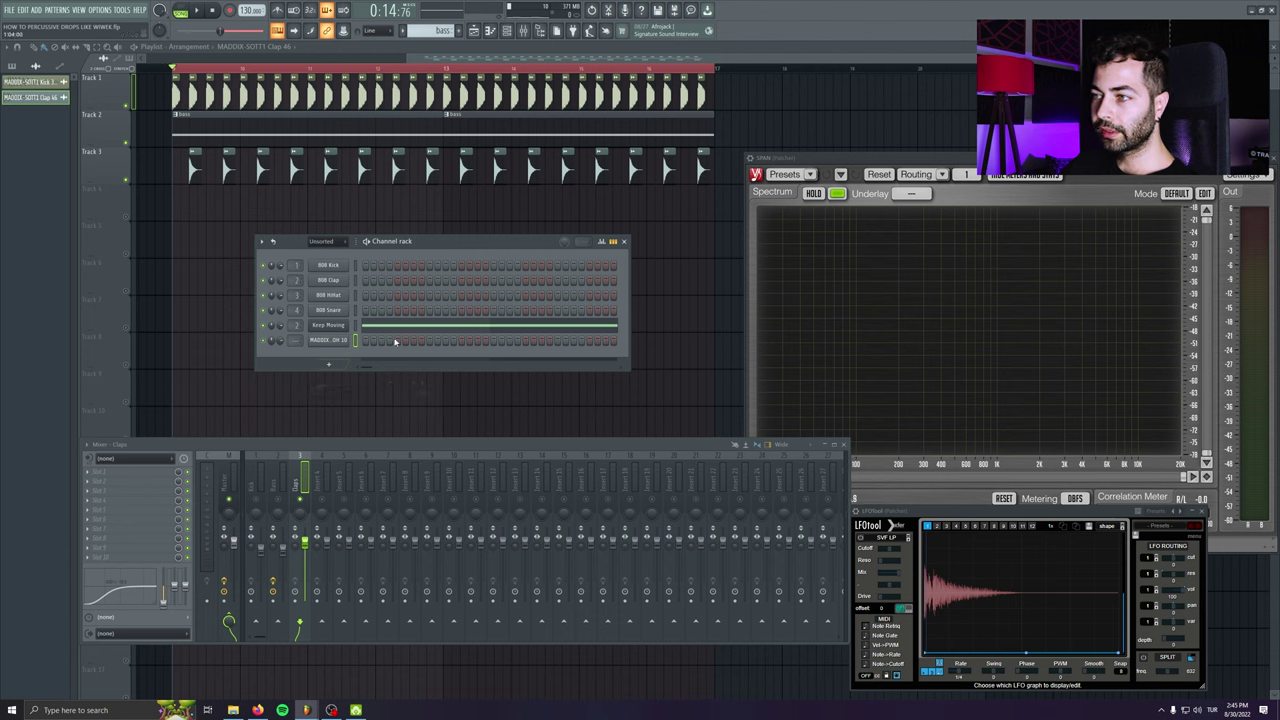
scroll(433, 30, "down", 1)
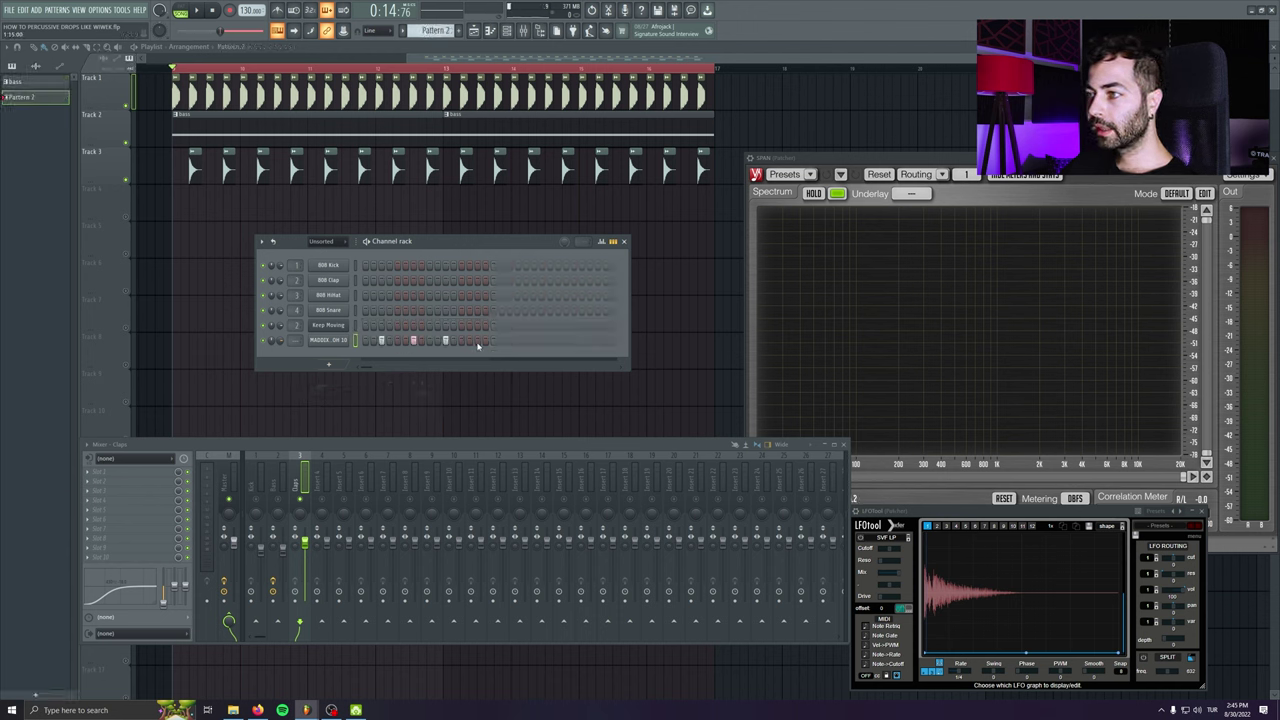
- Check the open-hat notes in the piano roll and audition Pattern 2
right_click(337, 343)
left_click(363, 343)
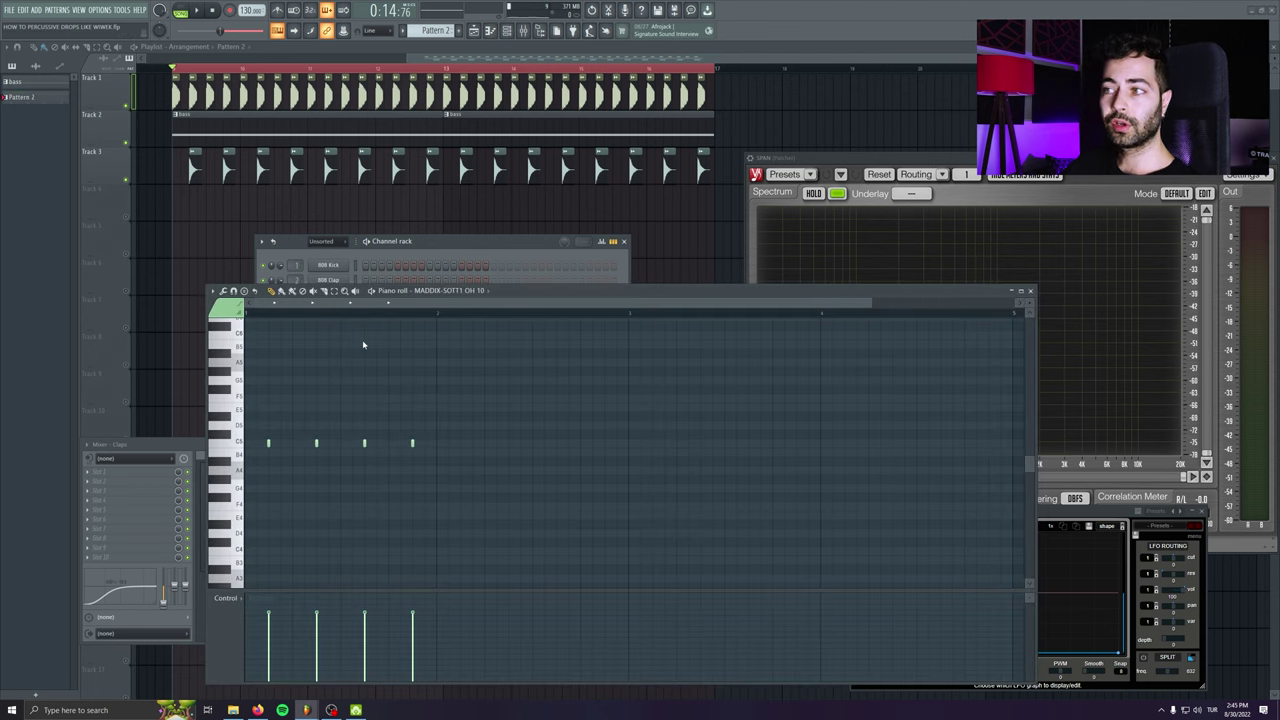
left_click_drag(505, 287, 457, 176)
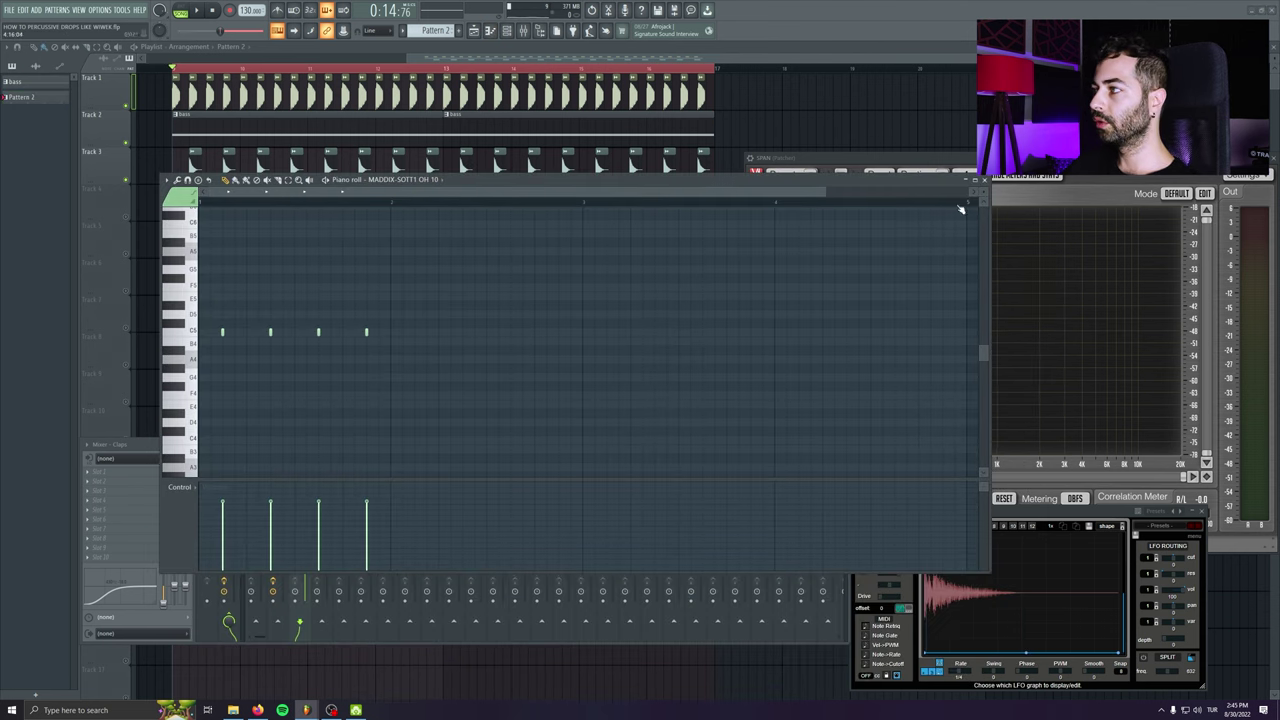
left_click(985, 183)
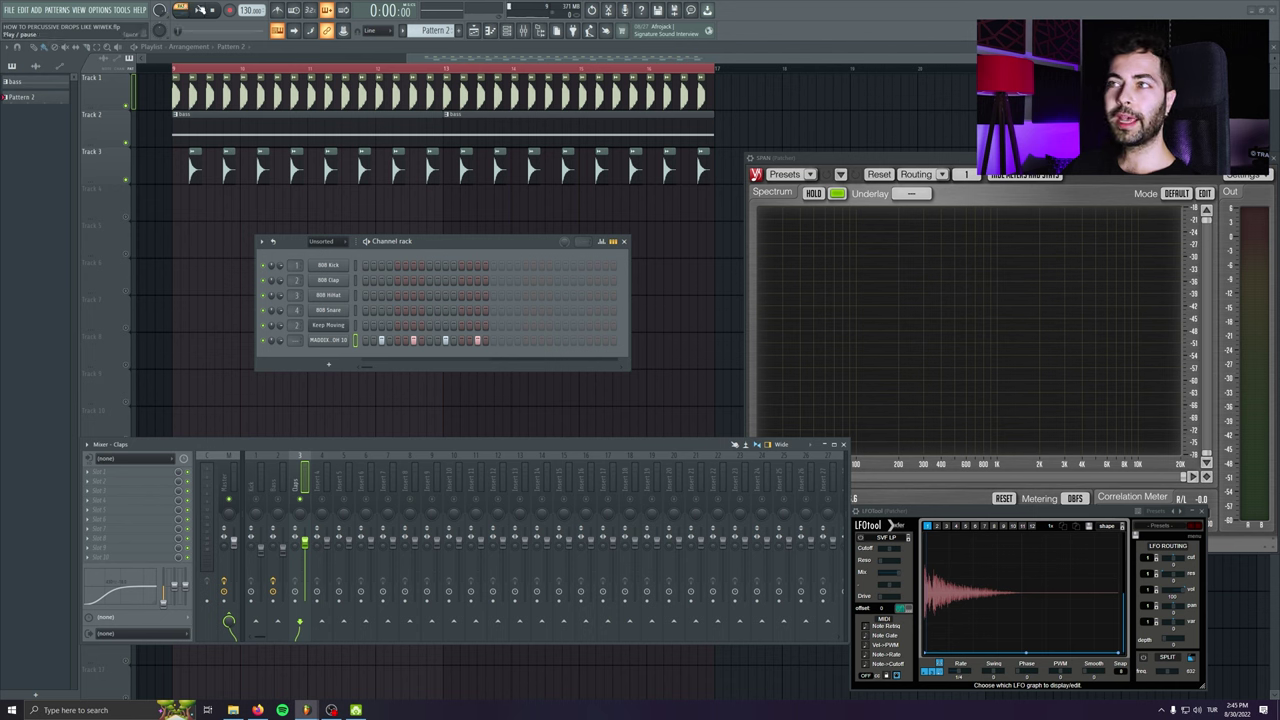
key("space")
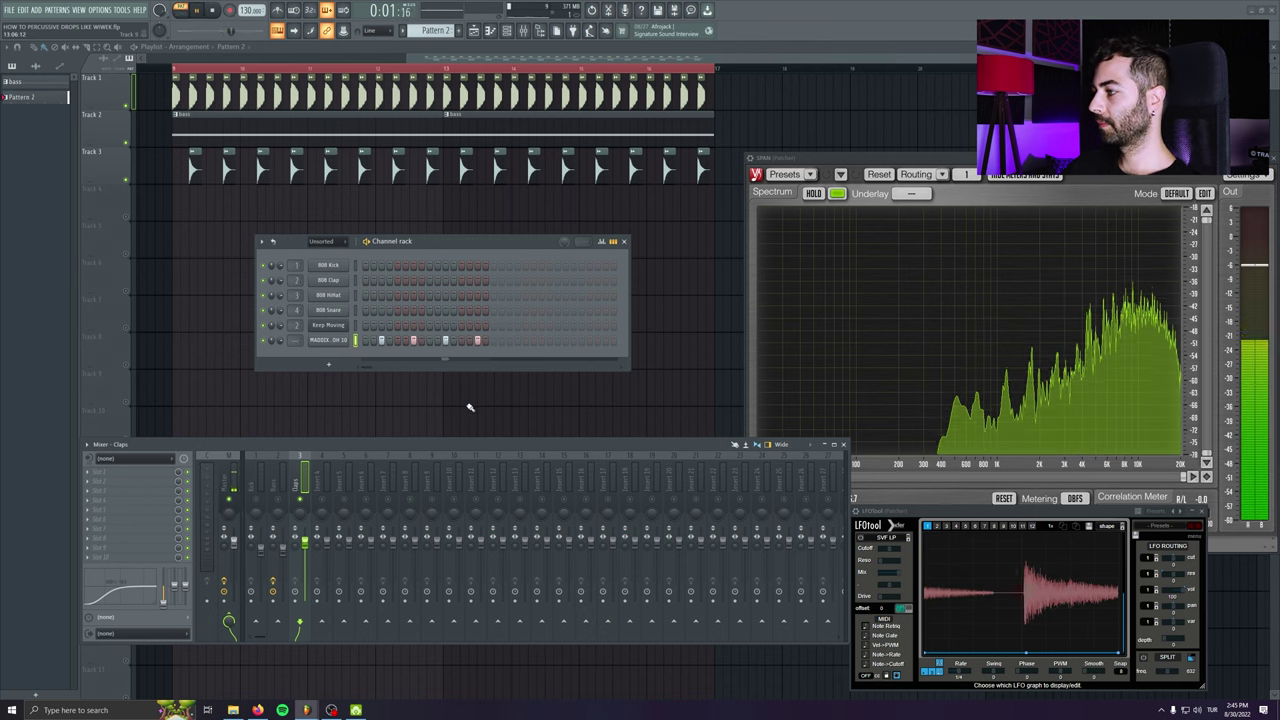
key("space")
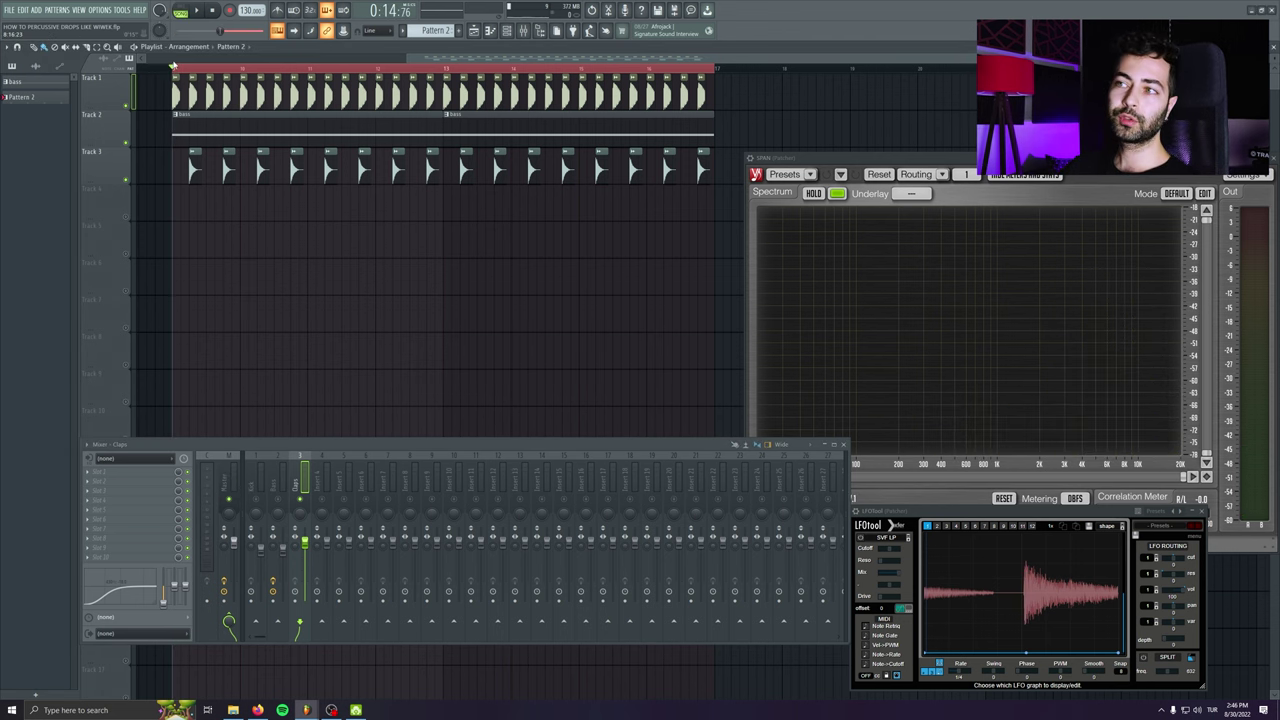
- Place Pattern 2 at bar 9 on Track 4 and keep the Track 3 claps muted while kick and bass stay active
scroll(157, 163, "up", 3)
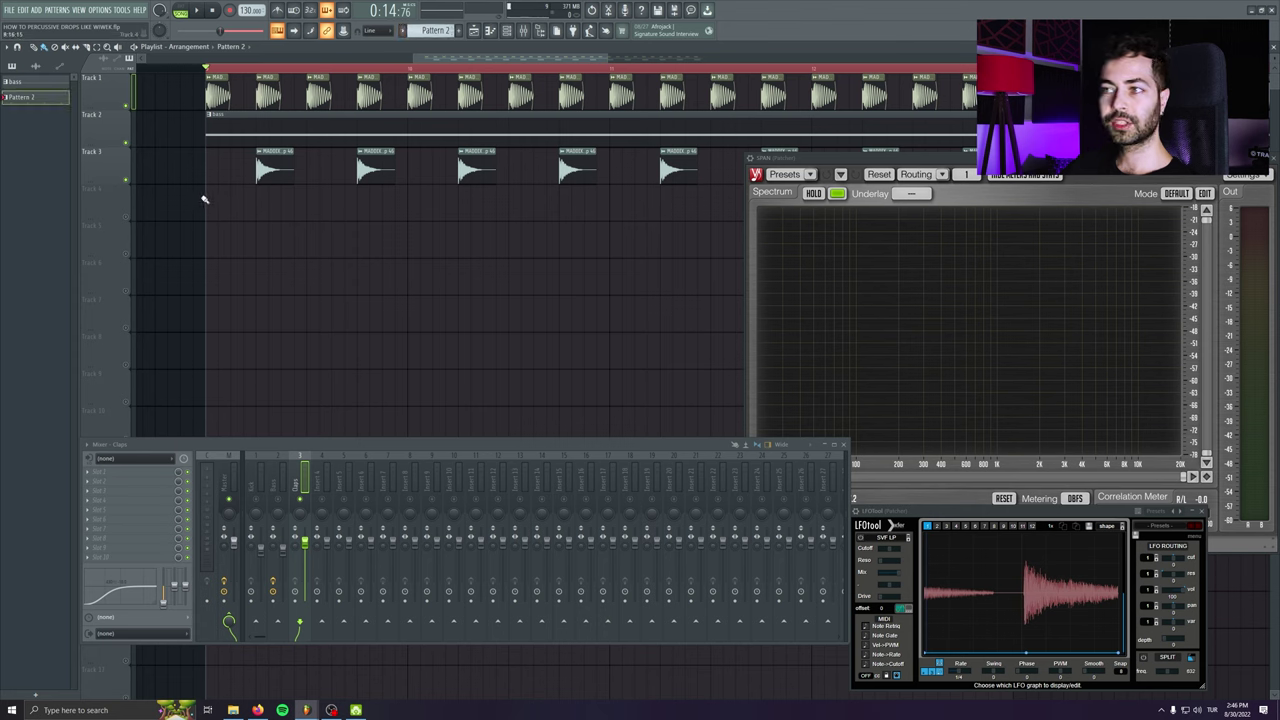
right_click(125, 217)
left_click(125, 143)
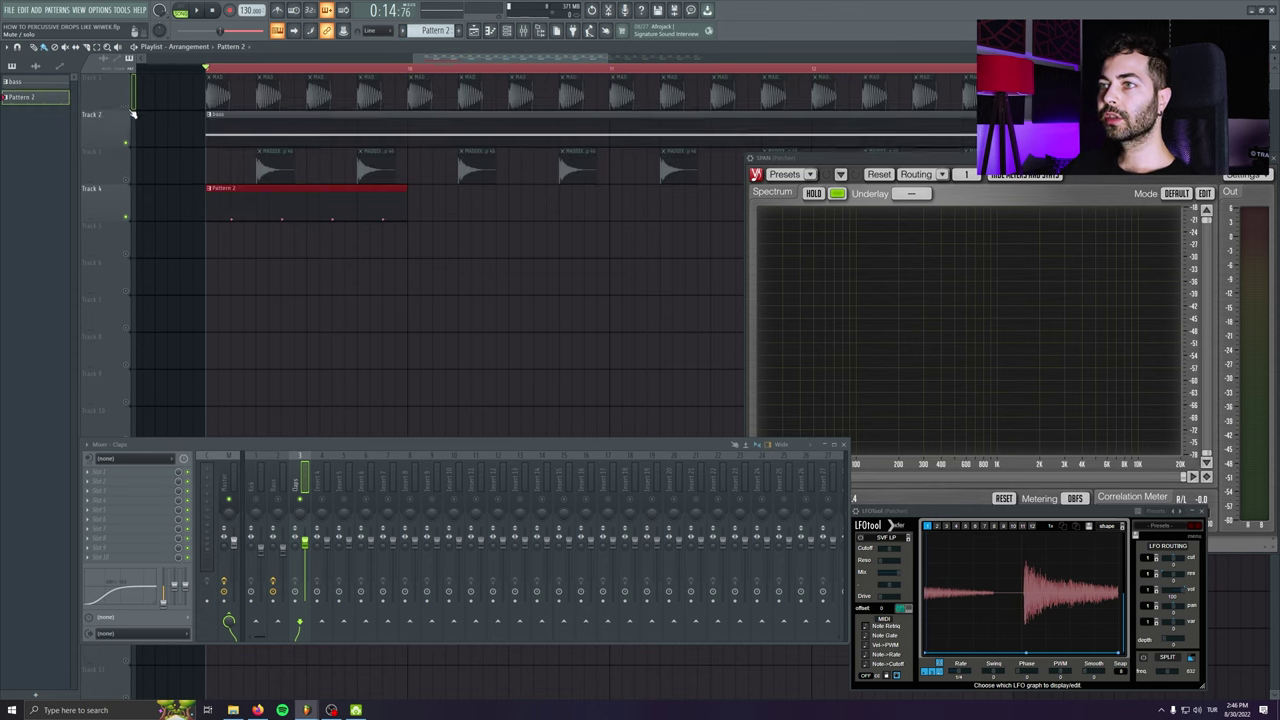
left_click(126, 106)
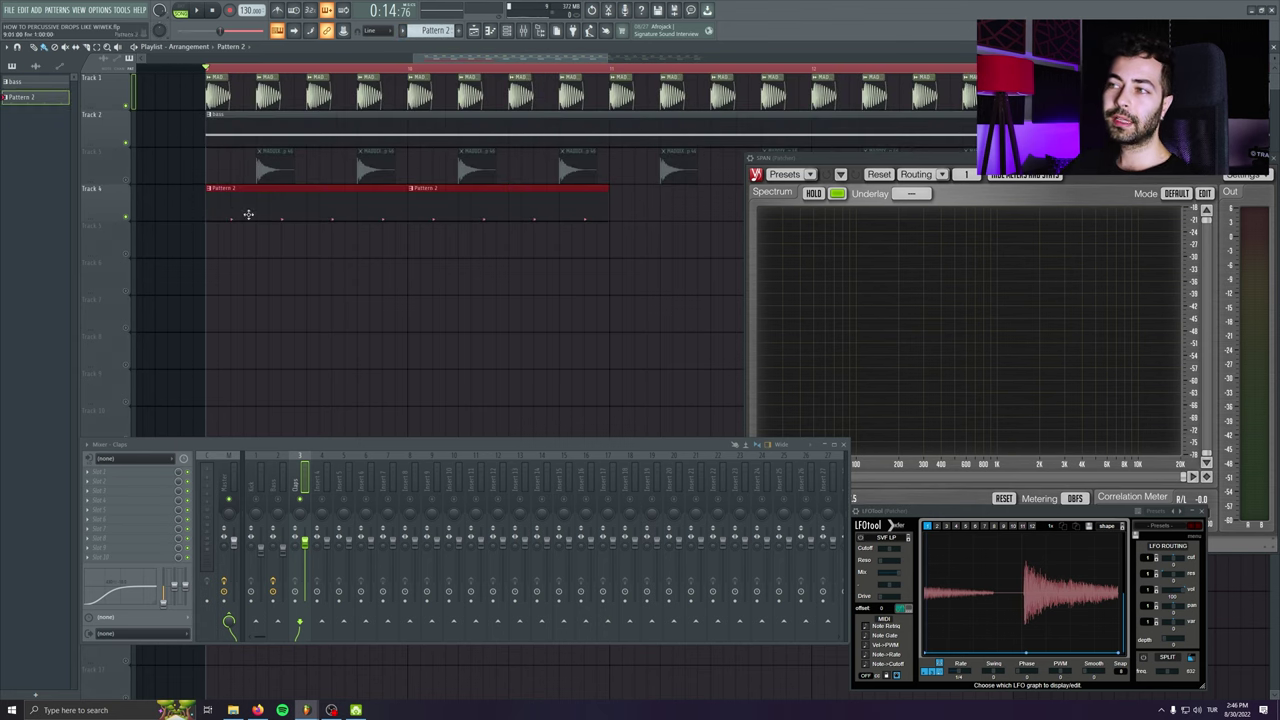
- Duplicate the Pattern 2 clips along Track 4 up to bar 17
left_click_drag(248, 214, 641, 209)
scroll(380, 266, "down", 3)
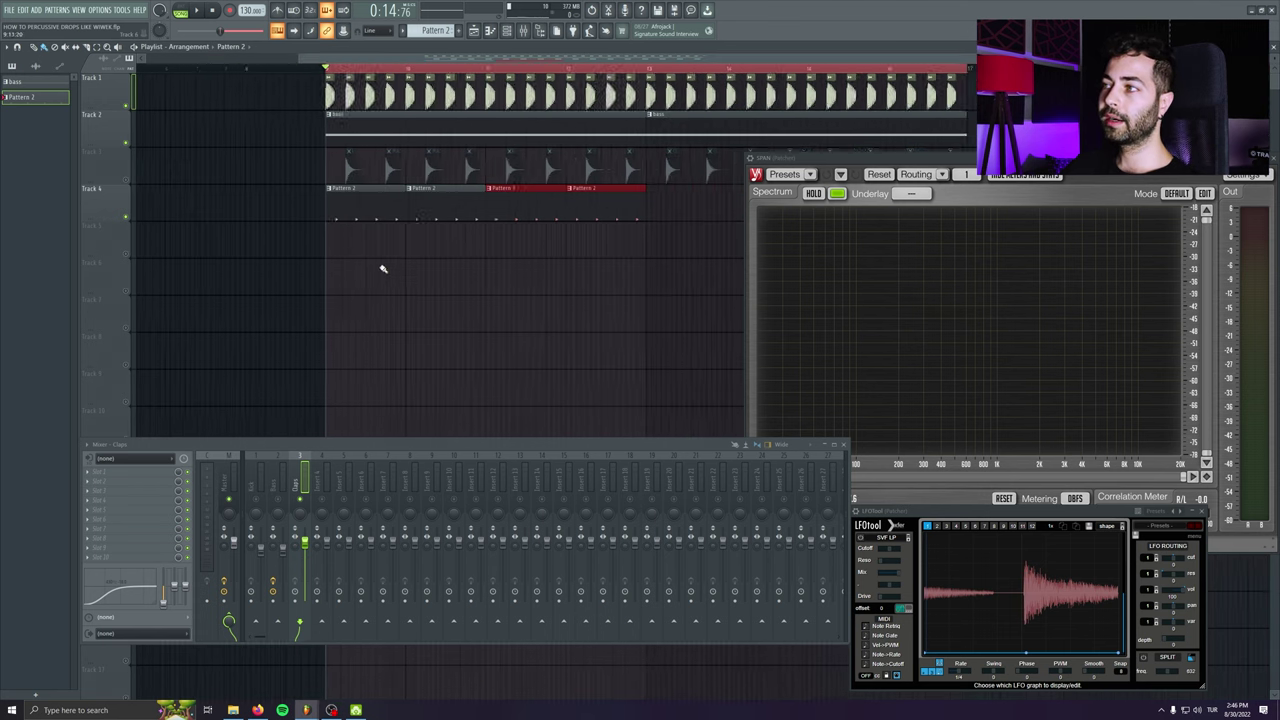
left_click(604, 279)
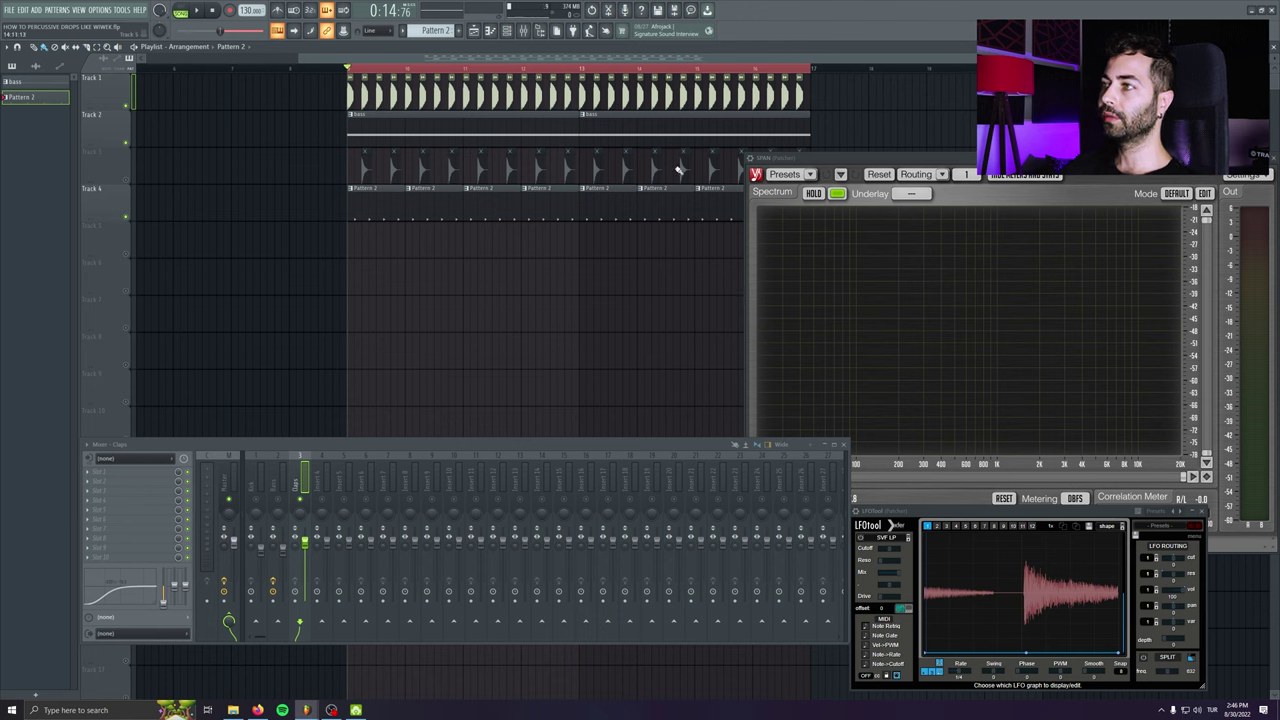
- Enable the volume envelope of the OH 10 sampler and set its decay time to 46% with no sustain
left_click(516, 36)
left_click(328, 341)
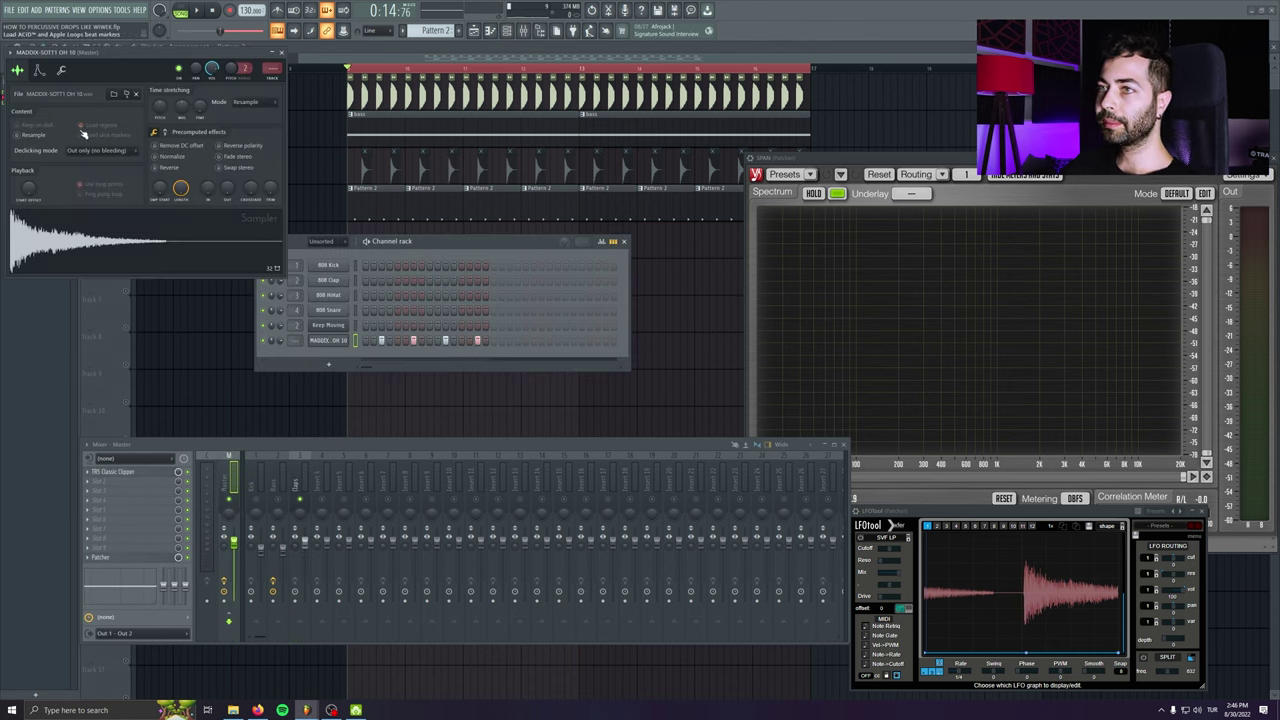
left_click(42, 71)
left_click_drag(81, 52, 274, 153)
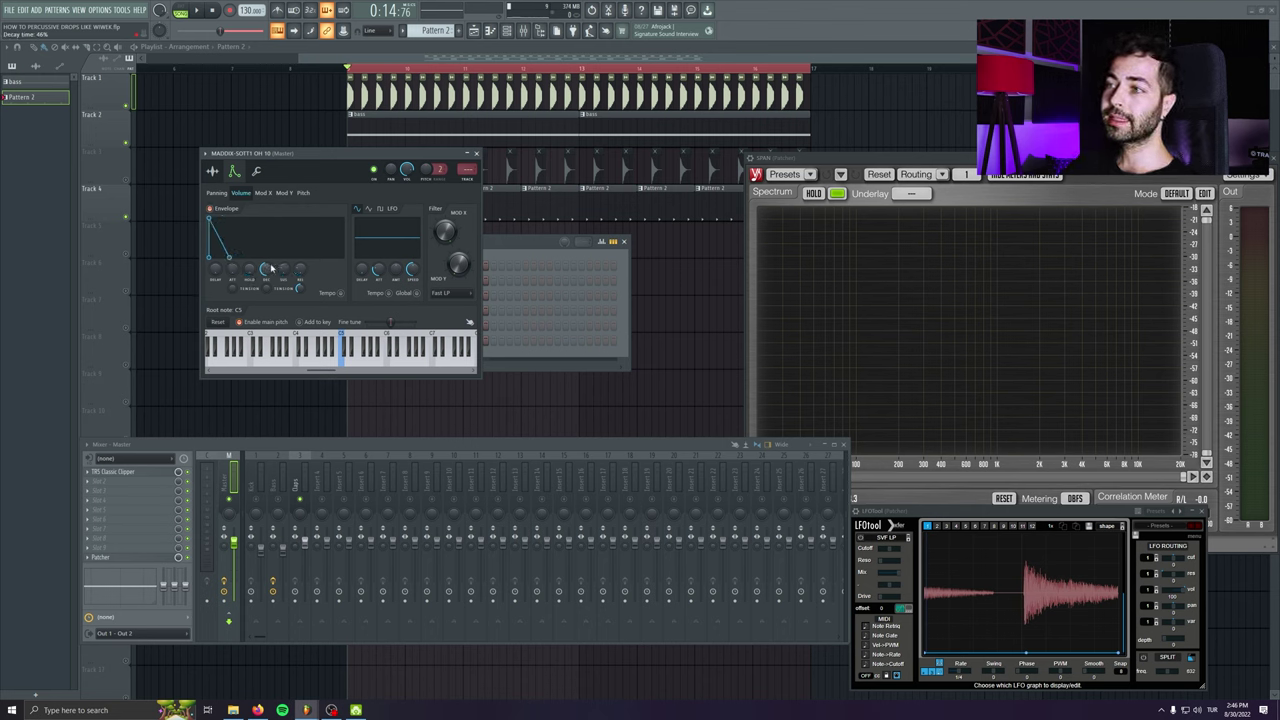
- Bring the muted kick back in the mixer and play the loop with the shortened open hat
key("space")
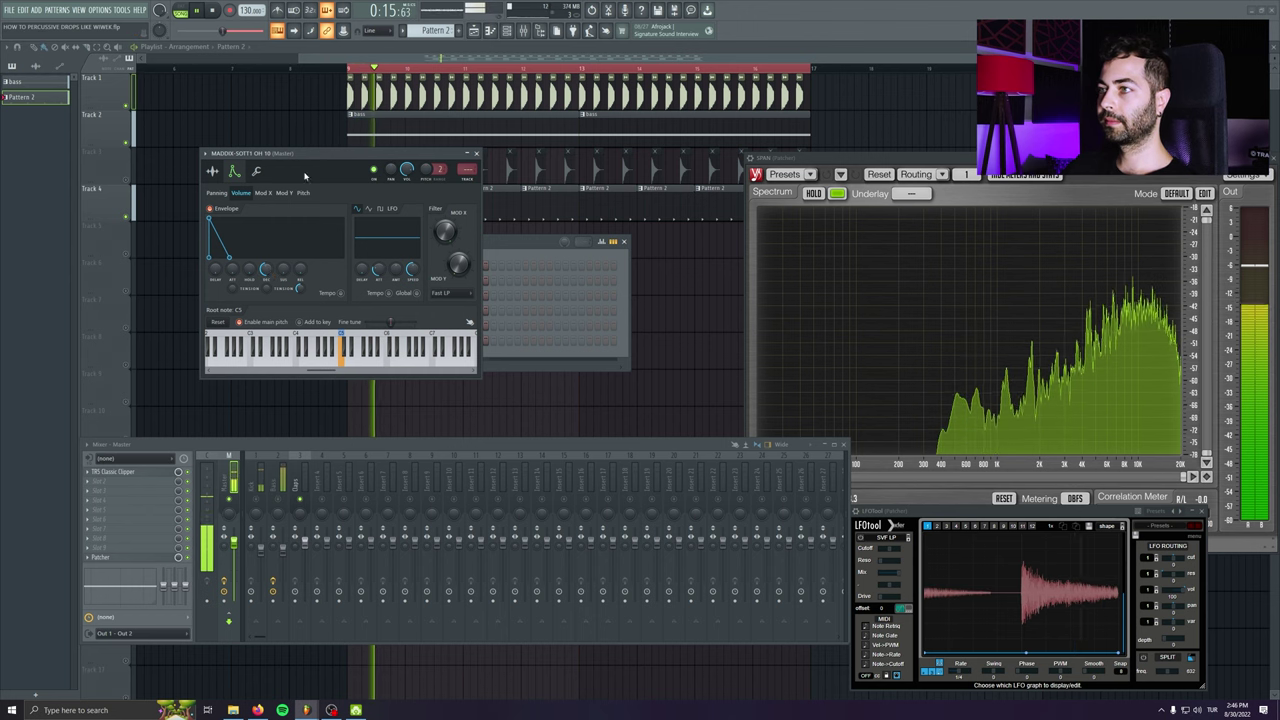
key("space")
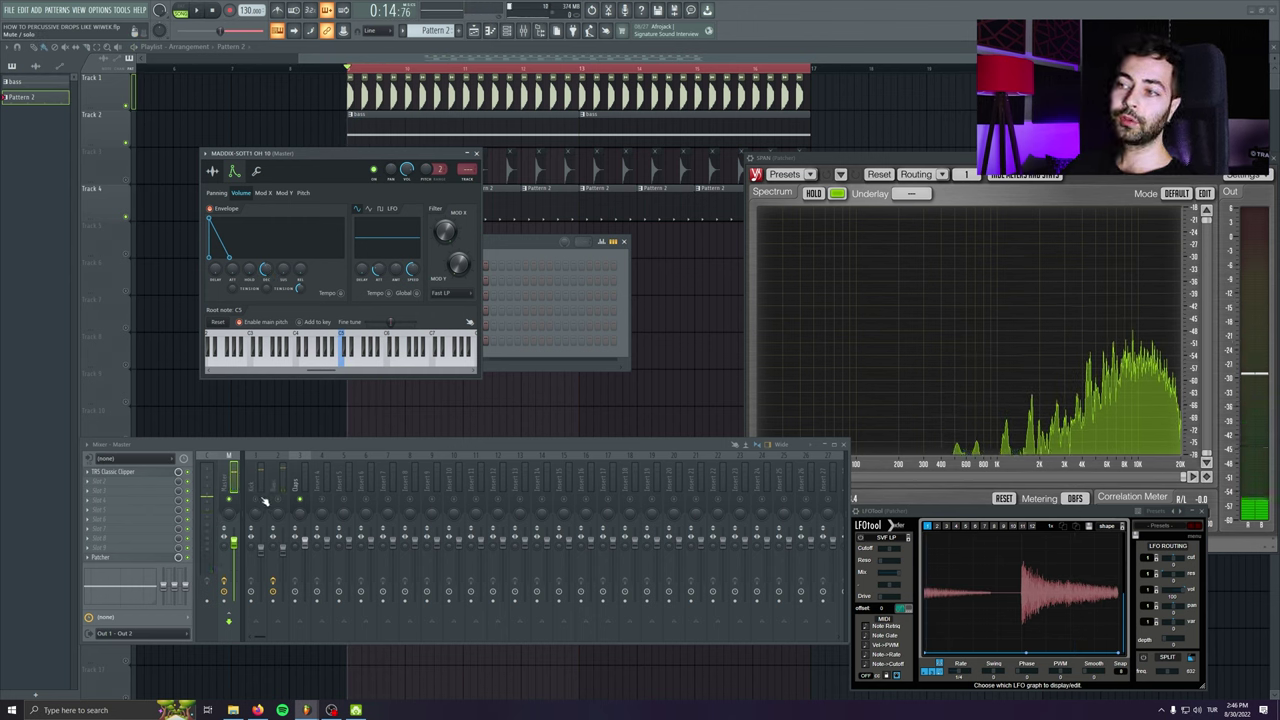
key("space")
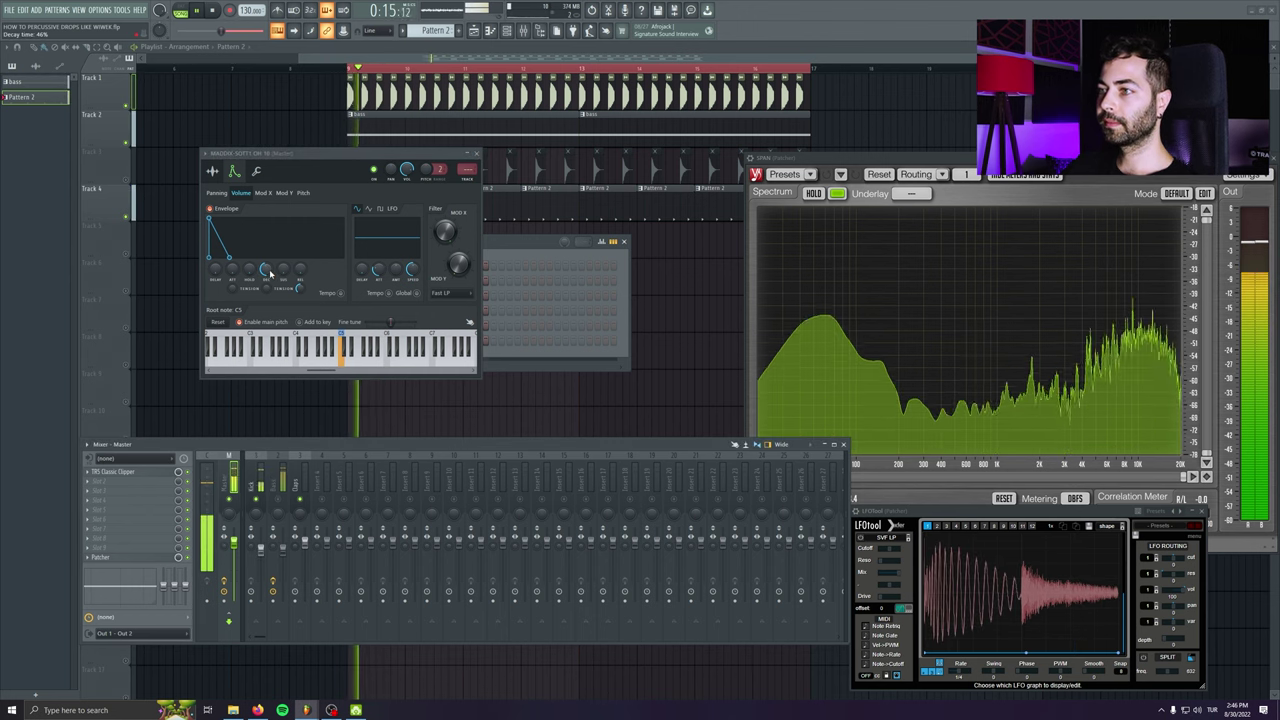
- Shorten the OH 10 sampler's volume envelope decay further and replay the loop
left_click_drag(266, 270, 266, 288)
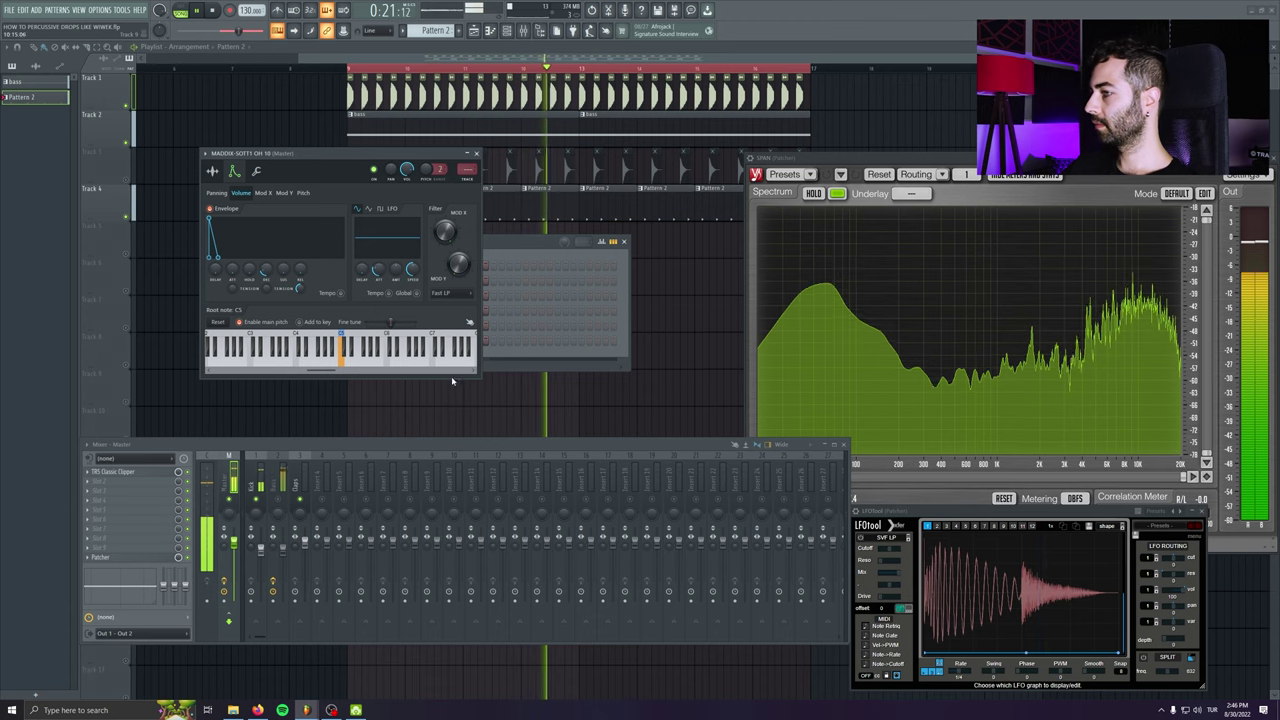
key("space")
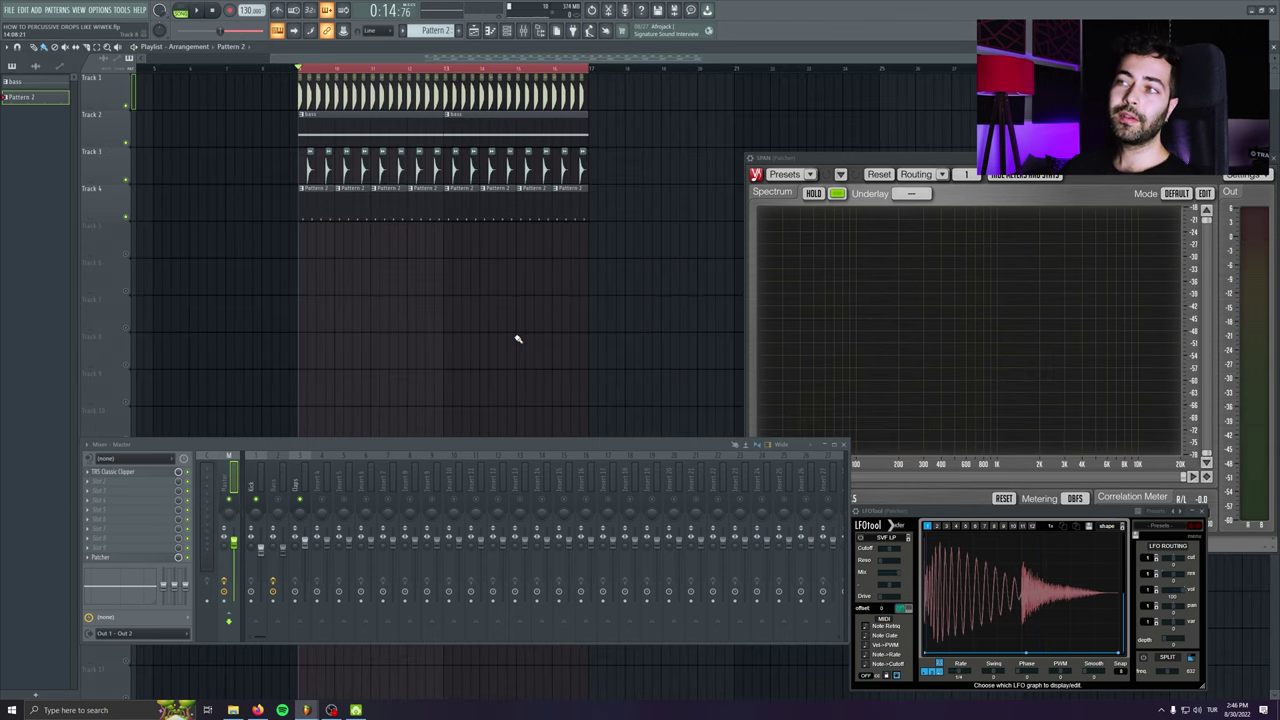
key("space")
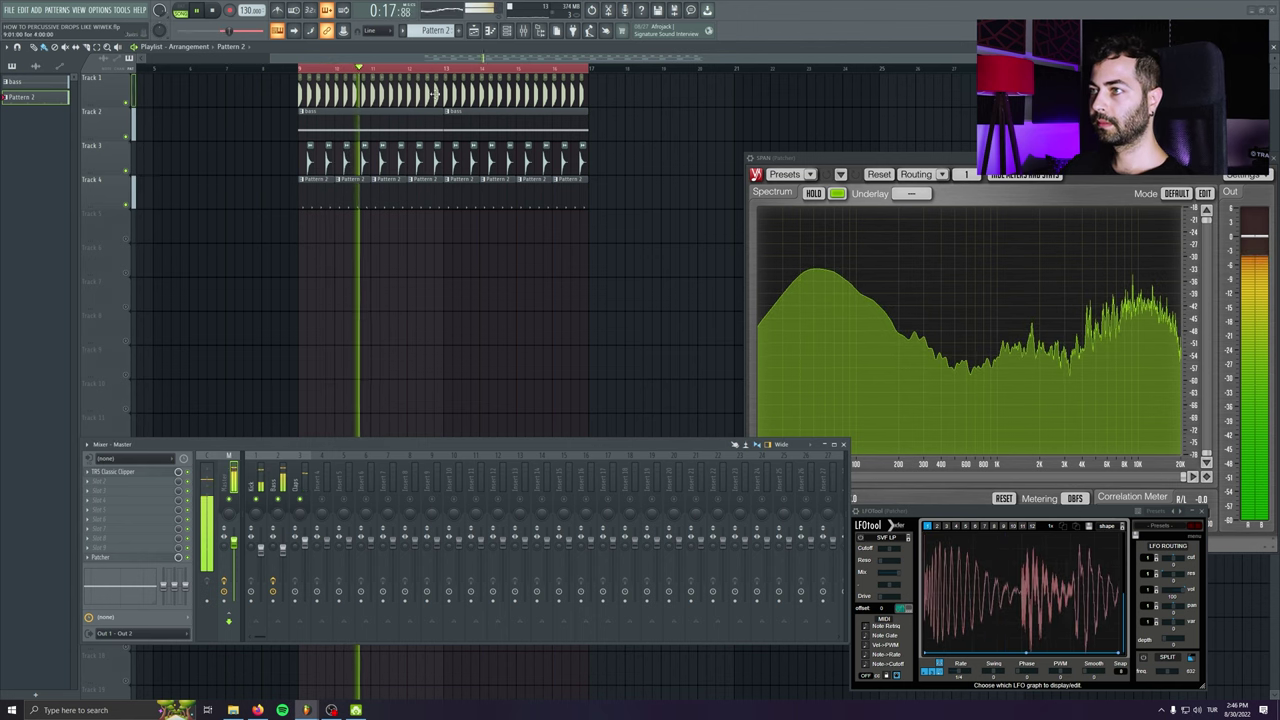
- Route the OH 10 channel to mixer insert 4, named Hat, and lower the Claps track volume to 89%
left_click(521, 31)
left_click(325, 485)
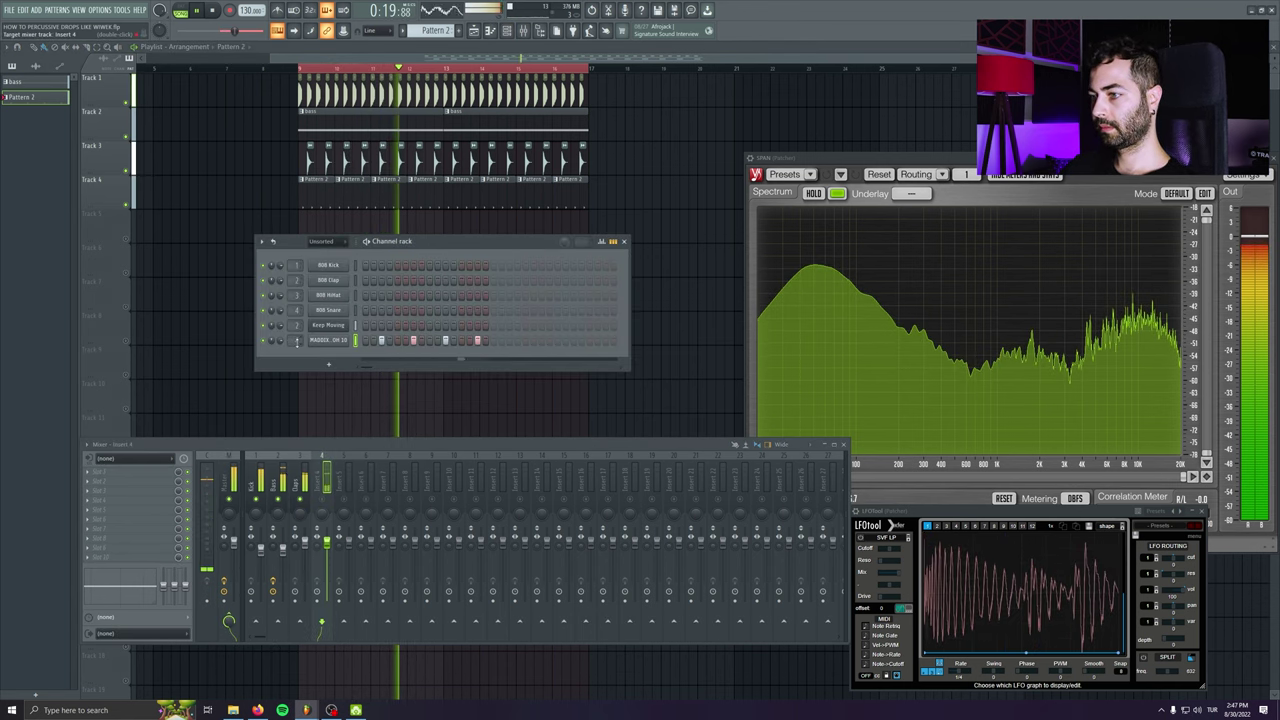
left_click(302, 485)
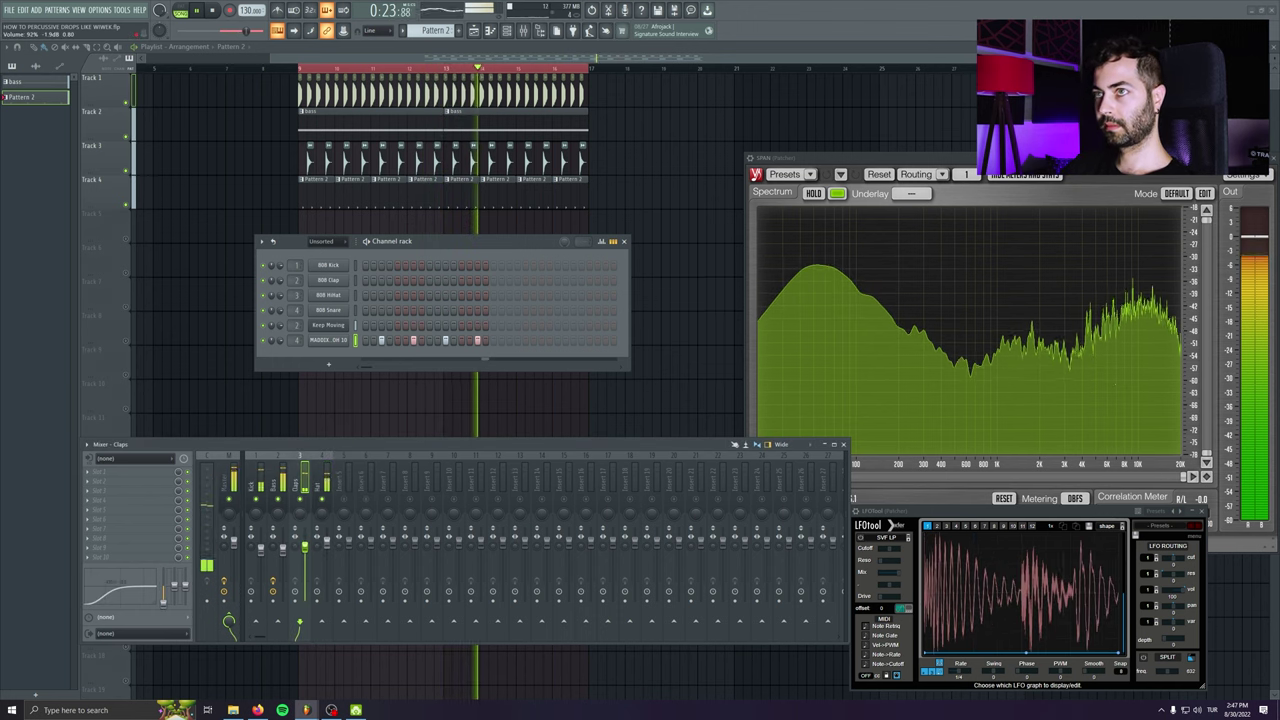
left_click_drag(305, 549, 305, 550)
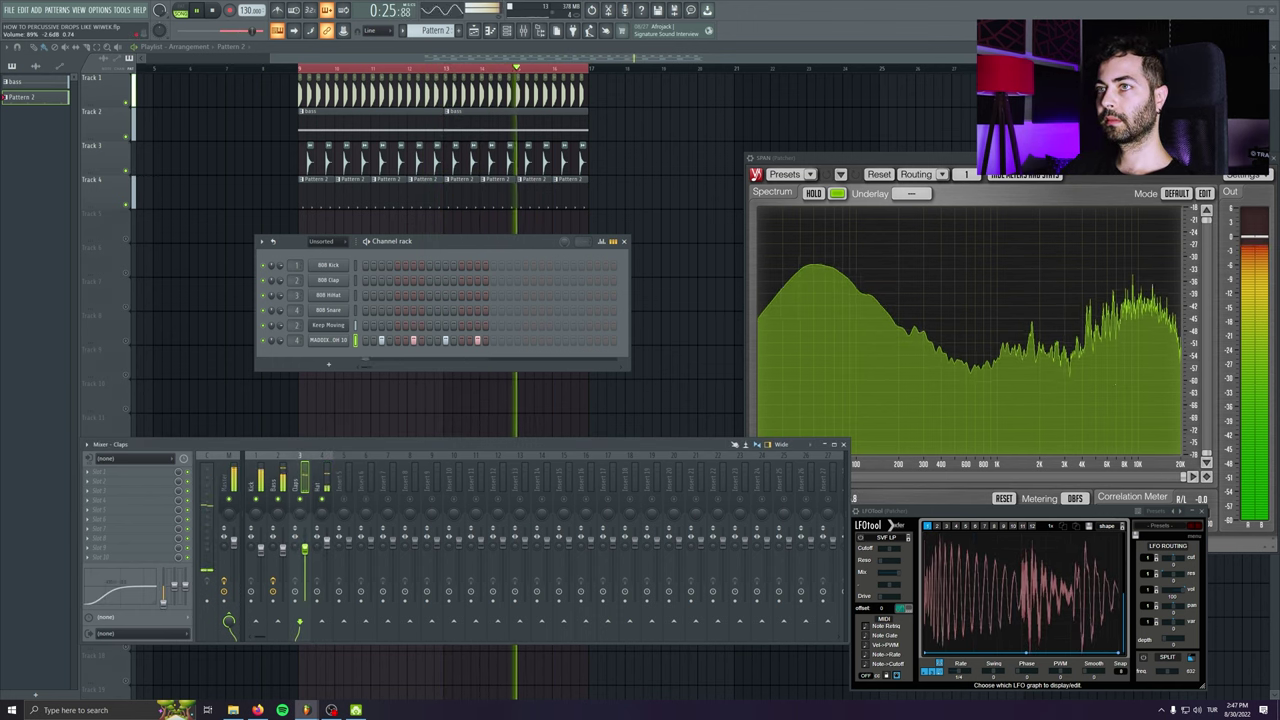
- Pan the Hat mixer track about 22% left and lower its volume to about 89%
left_click(321, 528)
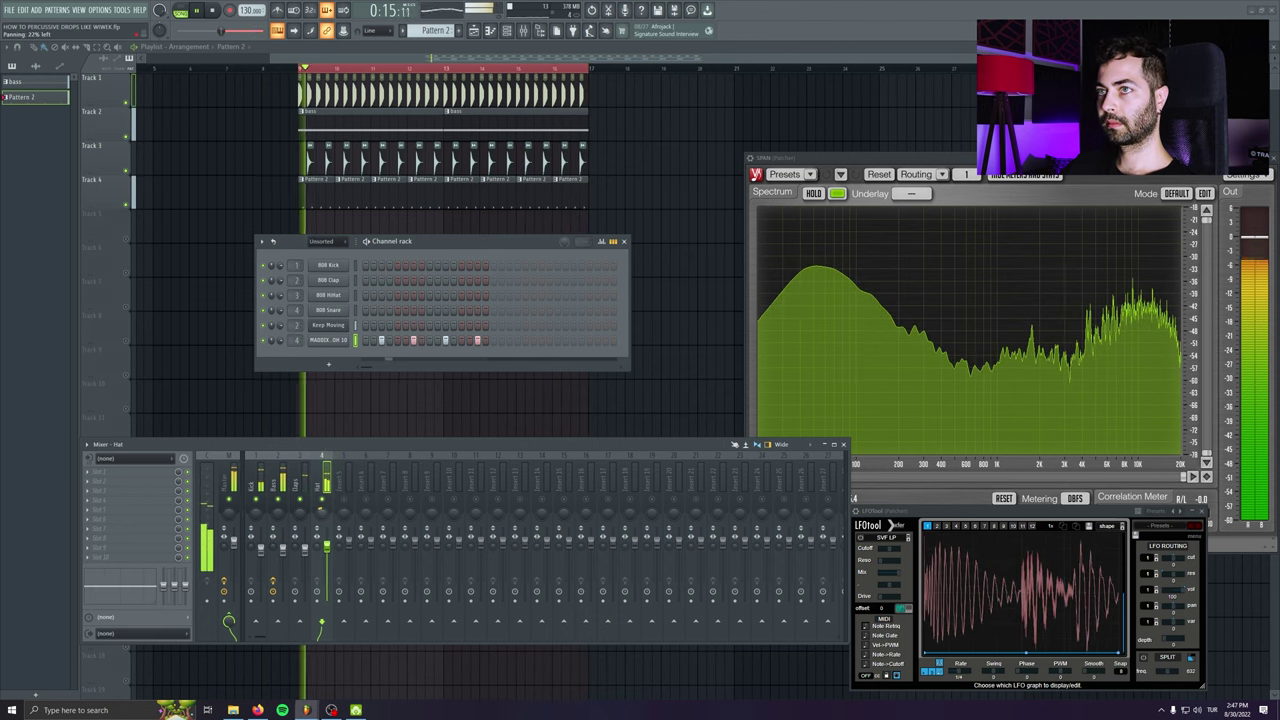
left_click_drag(321, 511, 321, 513)
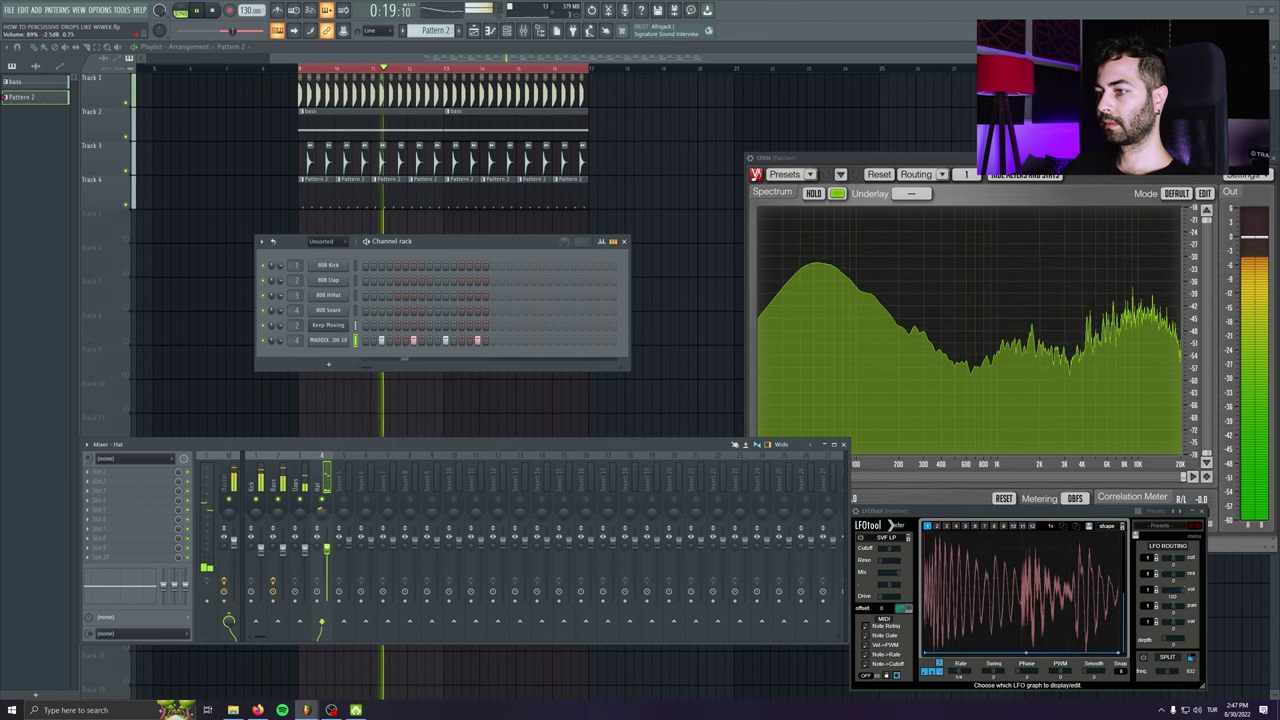
left_click_drag(328, 549, 330, 552)
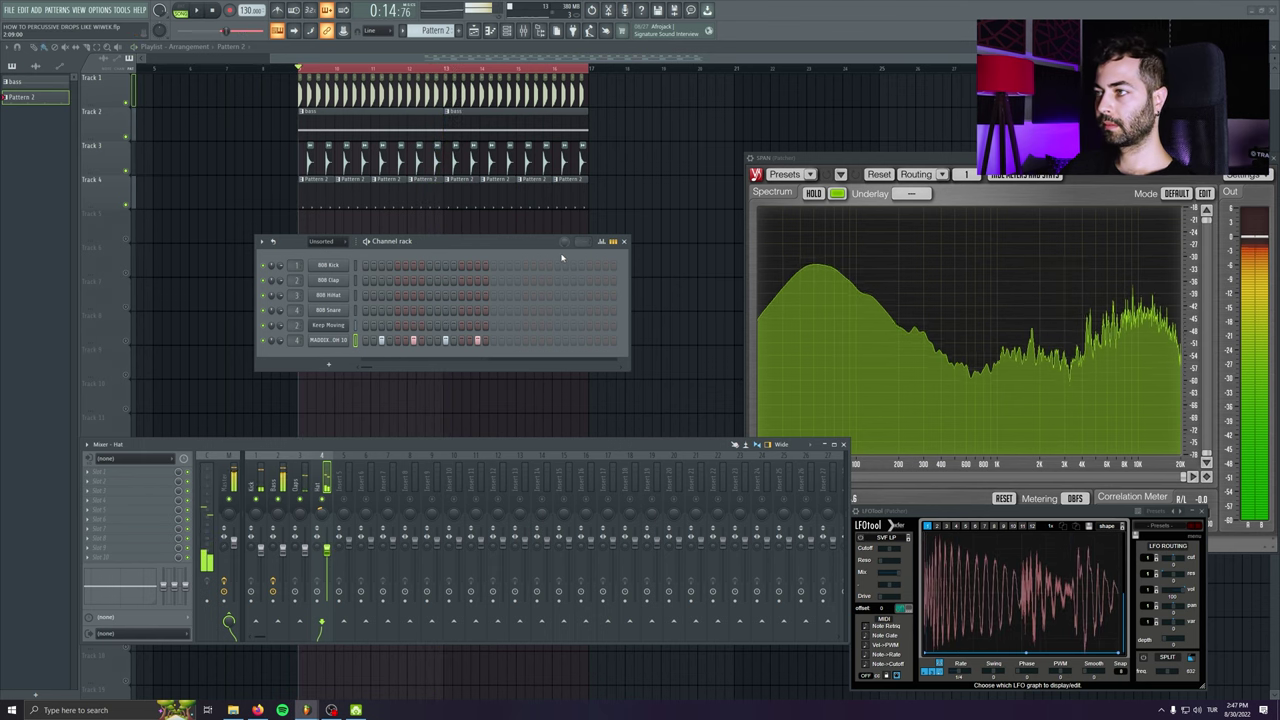
- Close the channel rack, select the clap clips on Track 3 and shorten them all to about half their length
left_click(626, 242)
left_click_drag(263, 163, 628, 166)
scroll(628, 166, "up", 3)
left_click(610, 228, "ctrl")
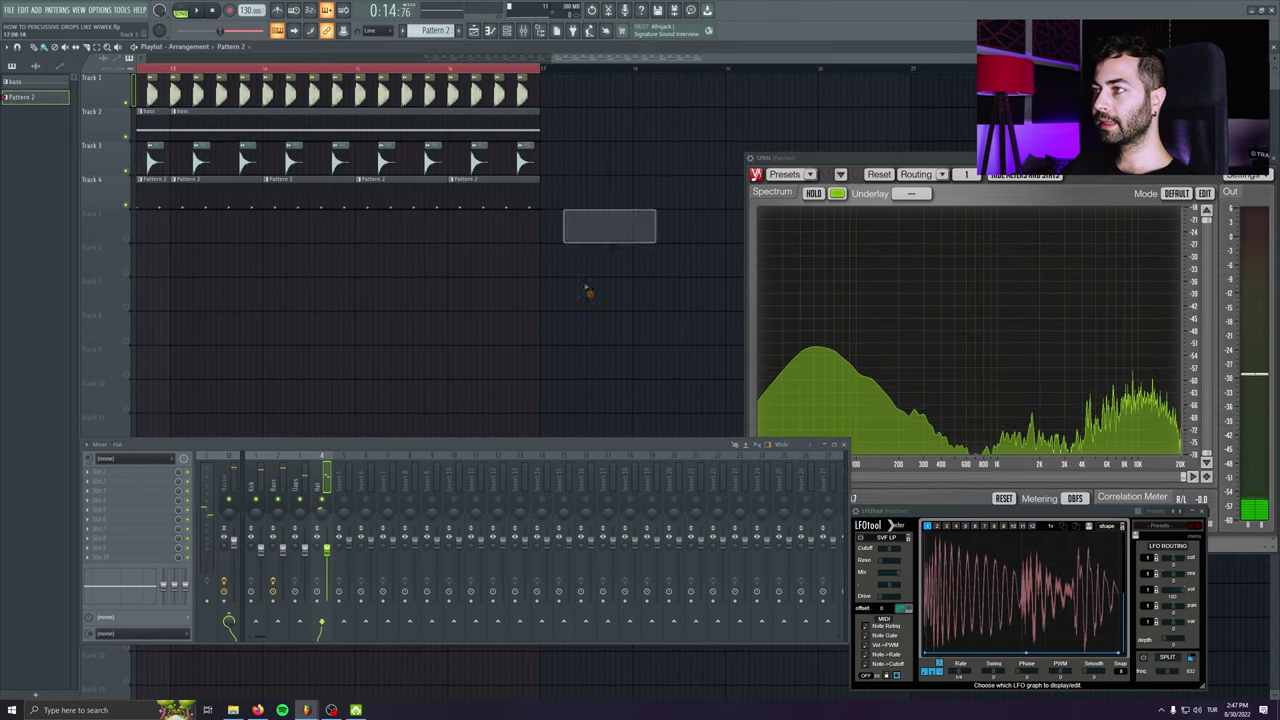
scroll(589, 280, "up", 1)
scroll(555, 165, "up", 3)
left_click(344, 157)
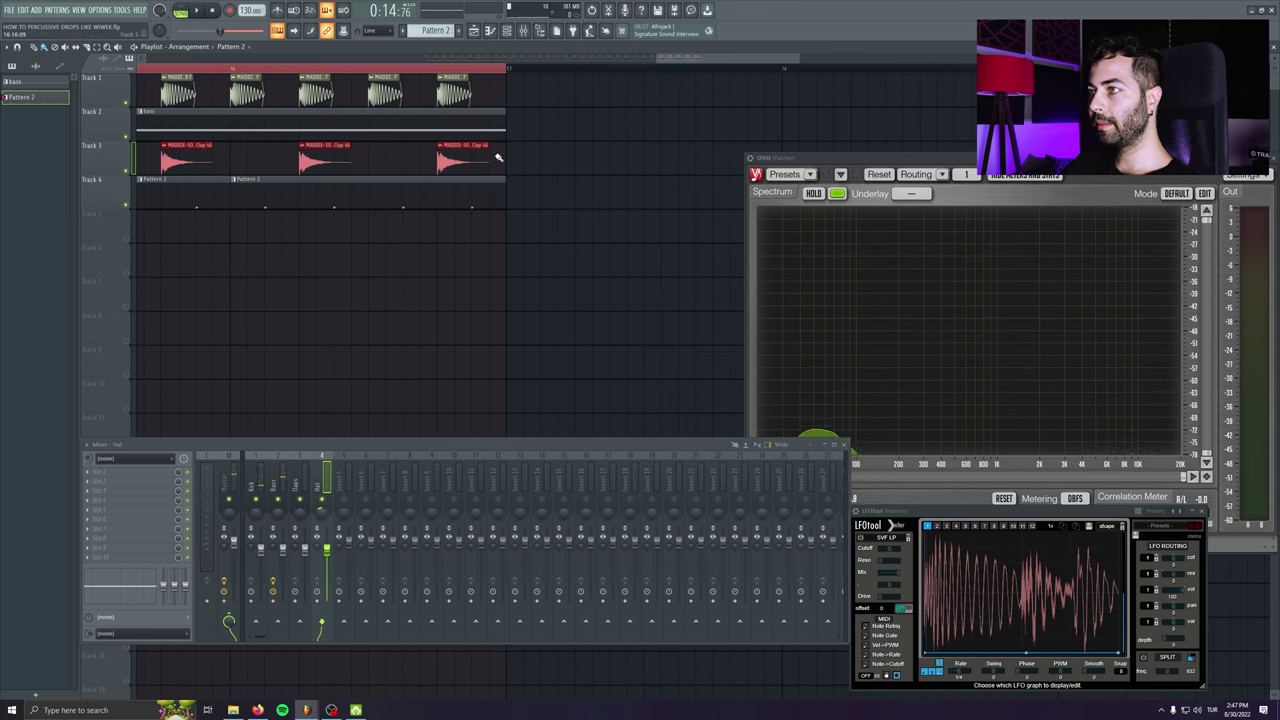
- Try the Generic (bleeding) declicking mode on the Clap 46 audio clip during playback, and switch it to Out only (no bleeding)
double_click(455, 164)
left_click(193, 243)
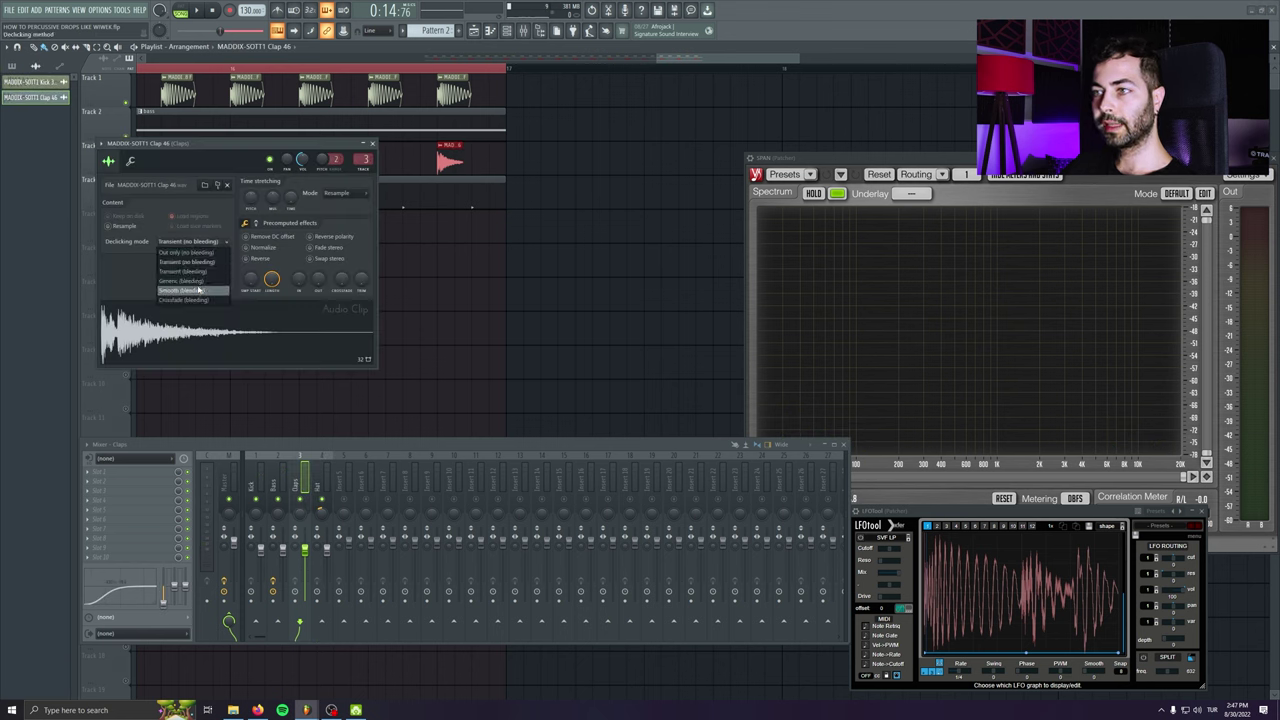
left_click(190, 288)
key("space")
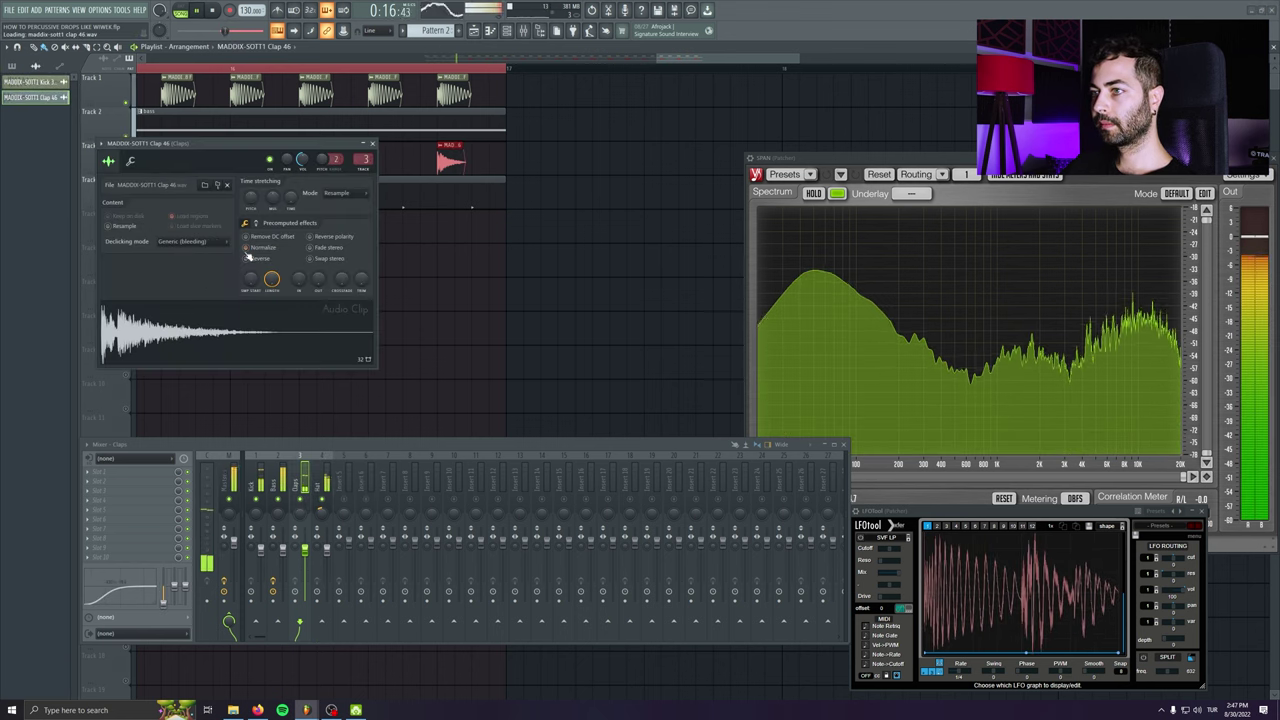
left_click(210, 242)
left_click(208, 250)
left_click(373, 143)
- Try duplicating the last Track 3 clap directly behind itself, and undo the duplication
scroll(452, 170, "up", 5)
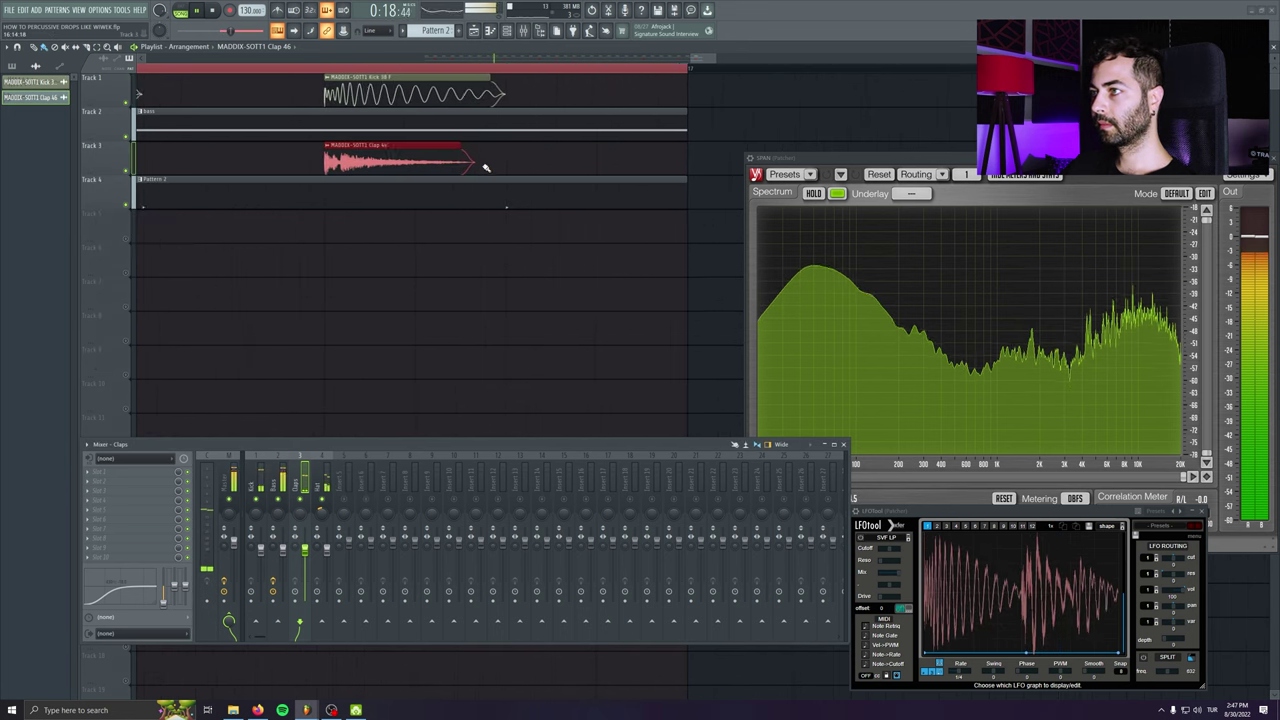
left_click_drag(418, 170, 462, 175)
key("ctrl+b")
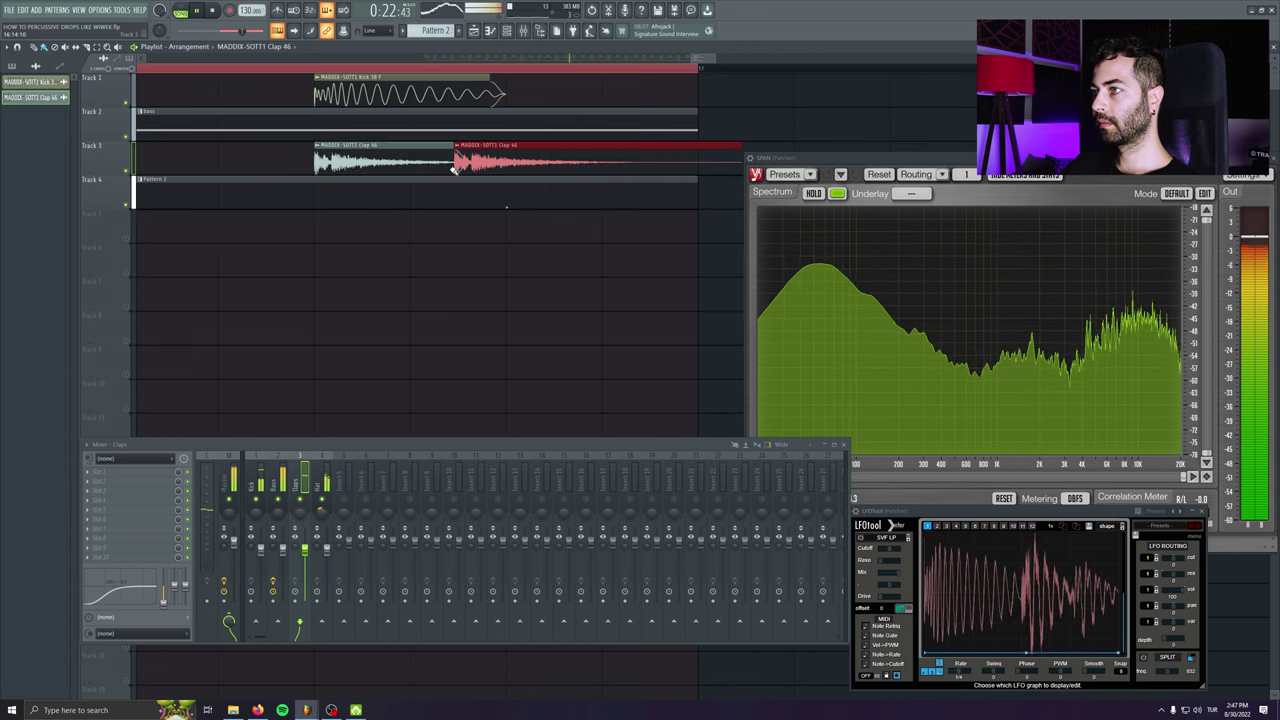
key("ctrl+z")
- Place a copy of the last clap on the final sixteenth before bar 17, shorten it and play the loop
key("space")
left_click_drag(645, 162, 545, 162)
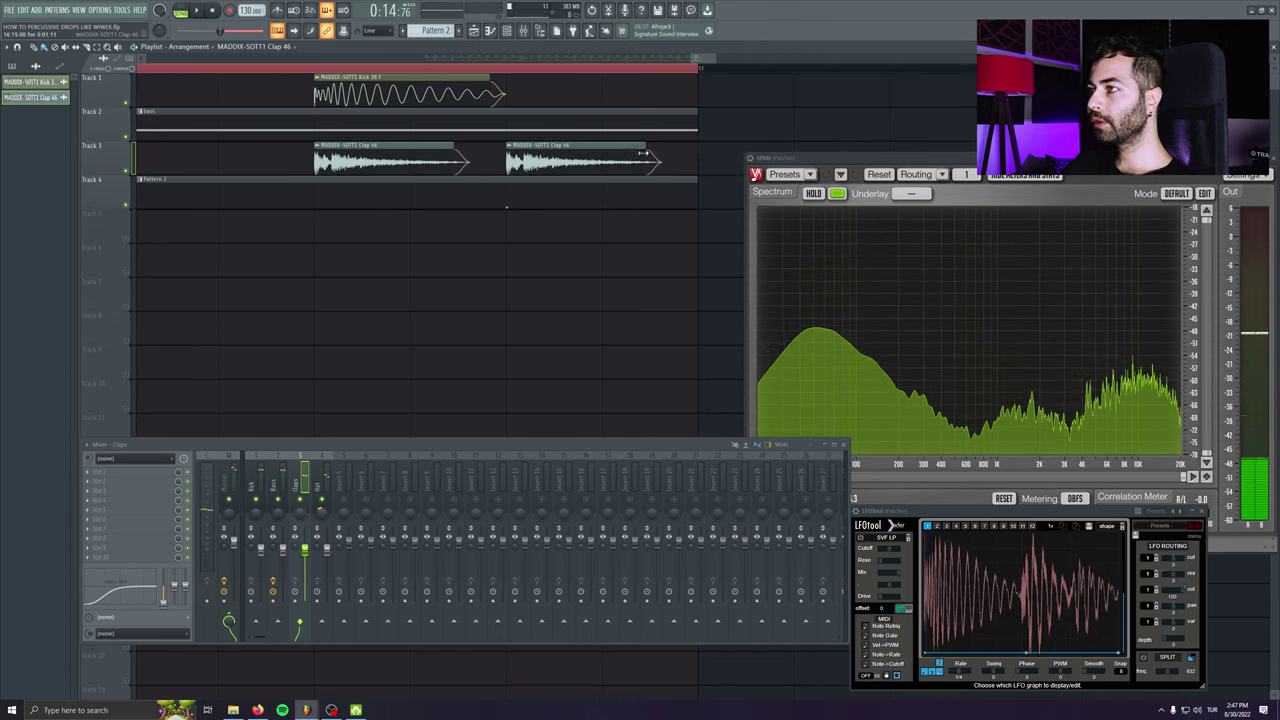
mouse_move(645, 157)
left_mouse_down()
mouse_move(549, 158)
mouse_move(627, 160)
left_mouse_up()
scroll(324, 205, "down", 3)
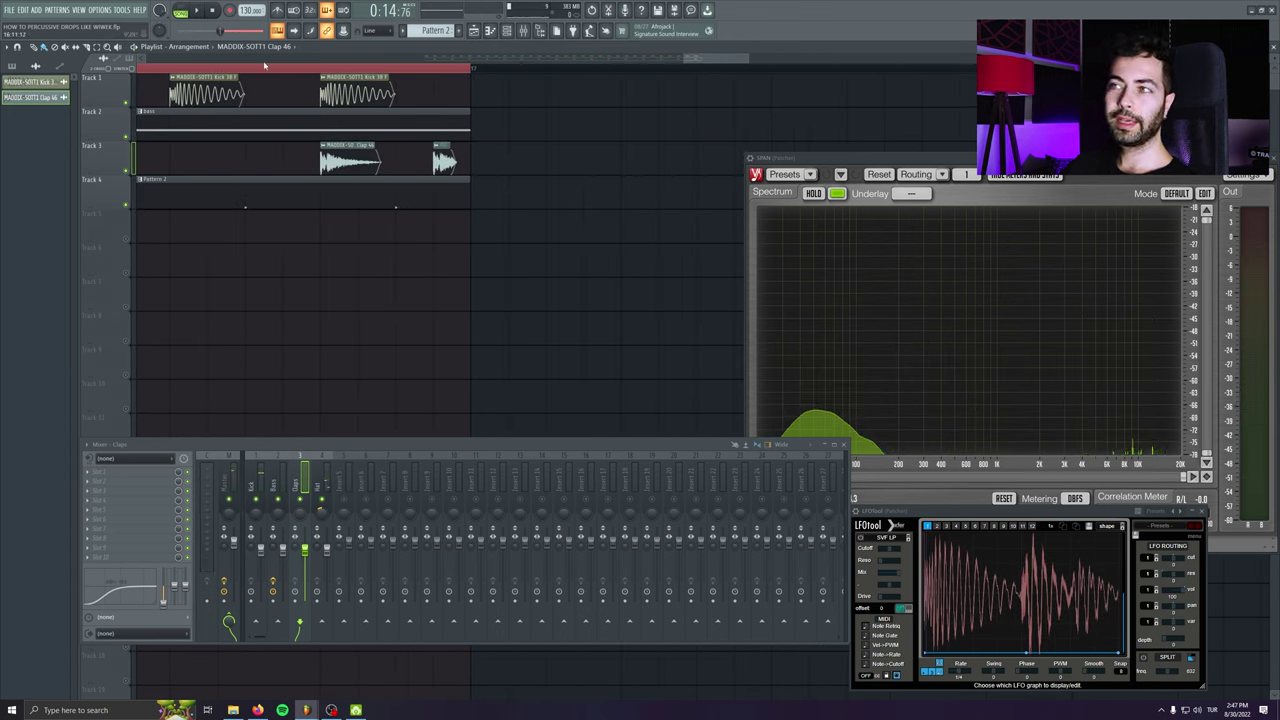
key("space")
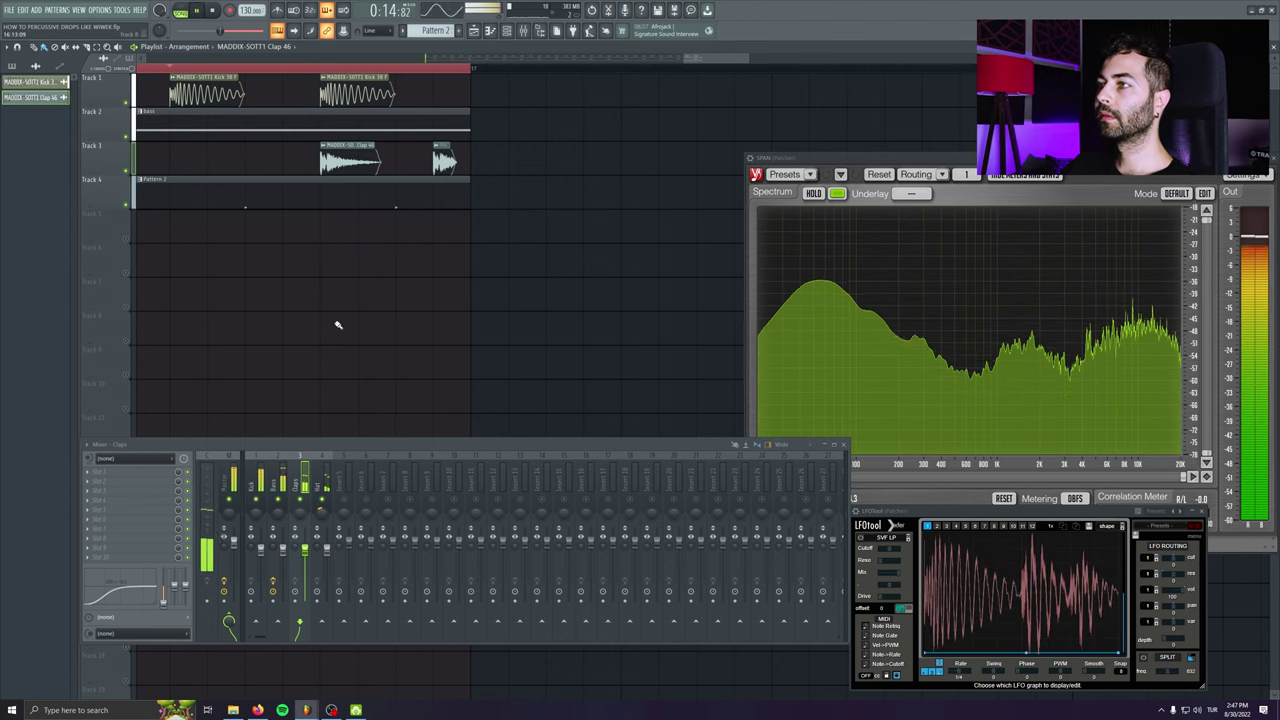
- Try a second short clap immediately behind the extra clap at the end of bar 16
scroll(469, 215, "up", 3)
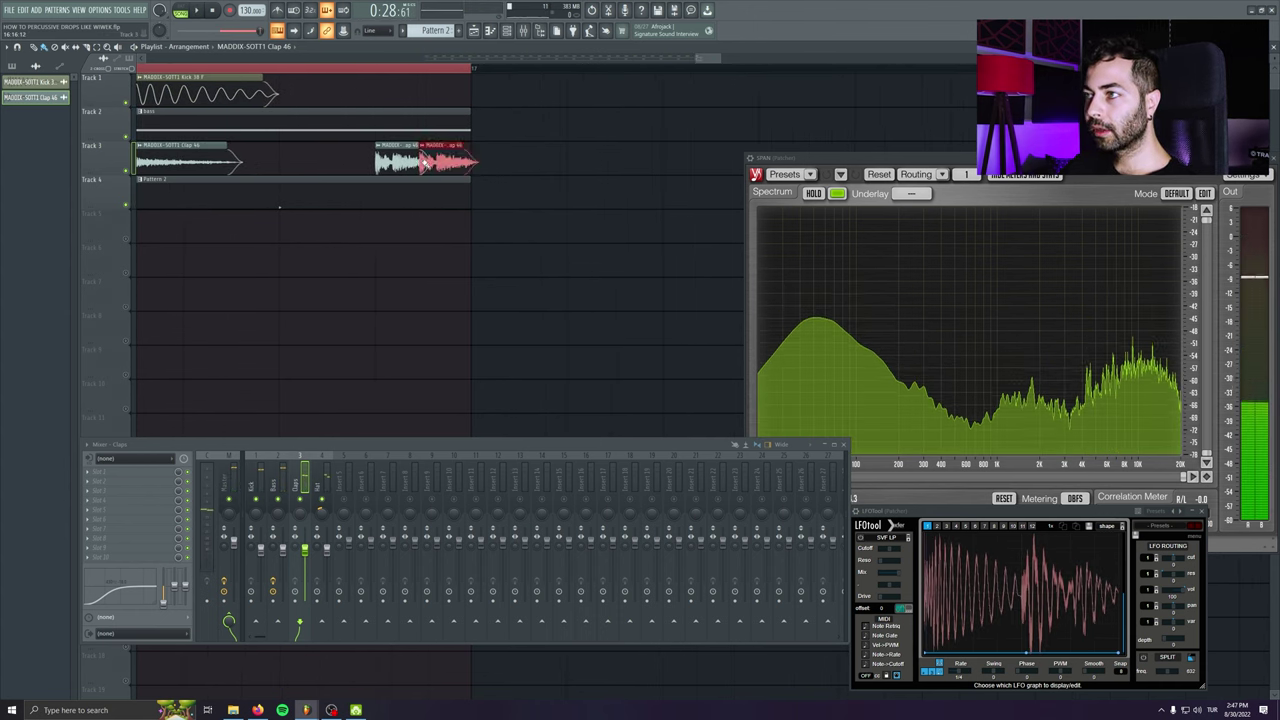
right_click(424, 162)
left_click_drag(425, 165, 434, 167)
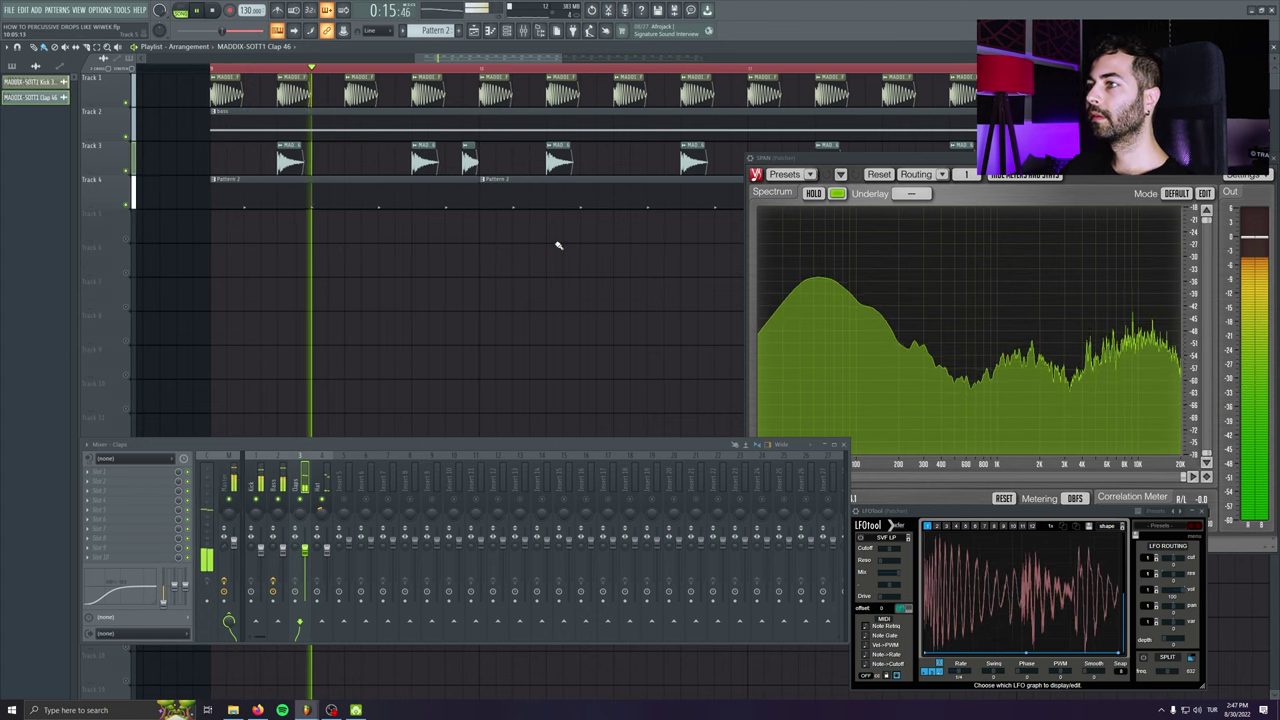
- Place the short extra clap on the last sixteenth of beat 2 in bars 10 and 12 on Track 3
left_click_drag(467, 158, 604, 160)
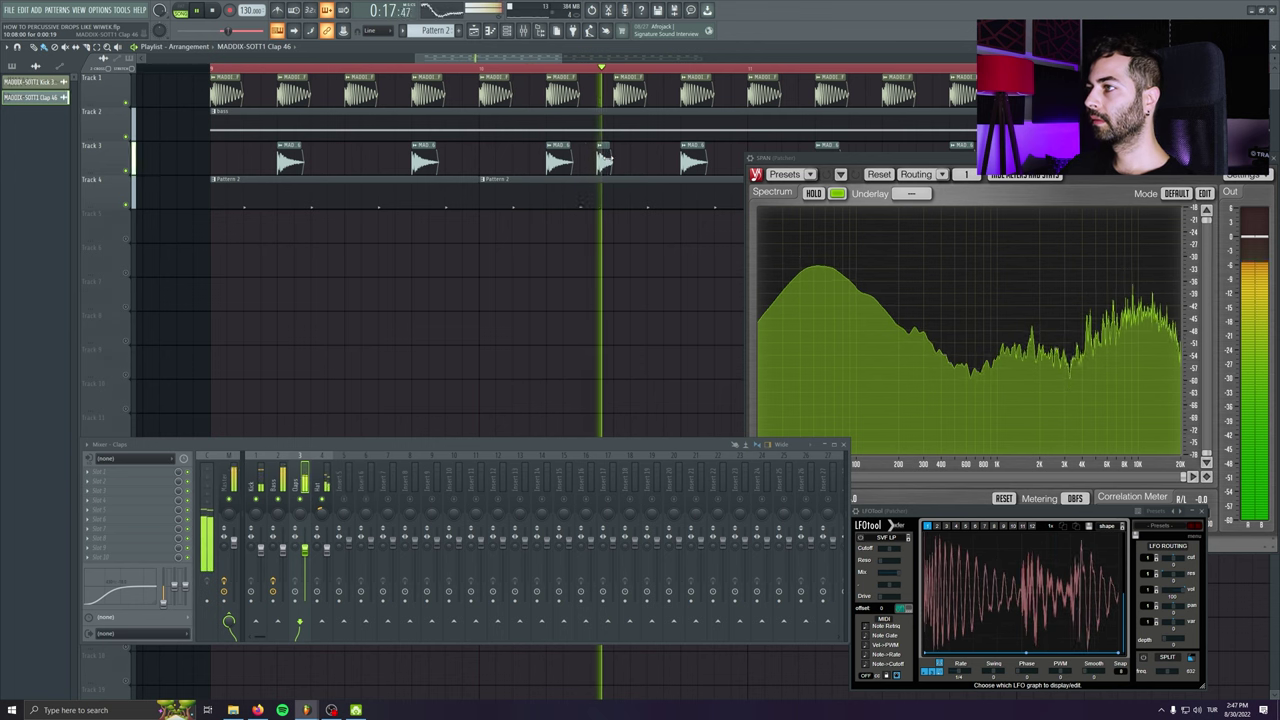
scroll(458, 239, "down", 3)
scroll(628, 211, "up", 4)
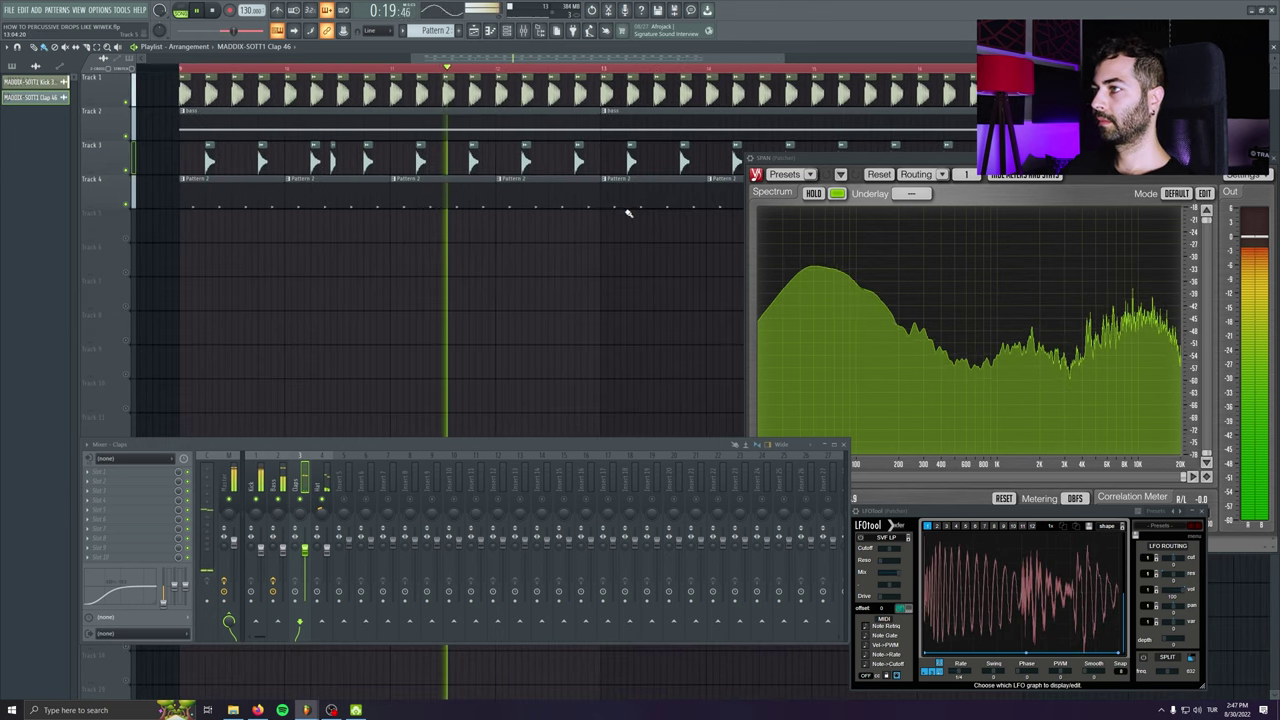
left_click_drag(485, 157, 475, 160)
key("space")
scroll(510, 290, "down", 4)
key("space")
scroll(547, 234, "up", 2)
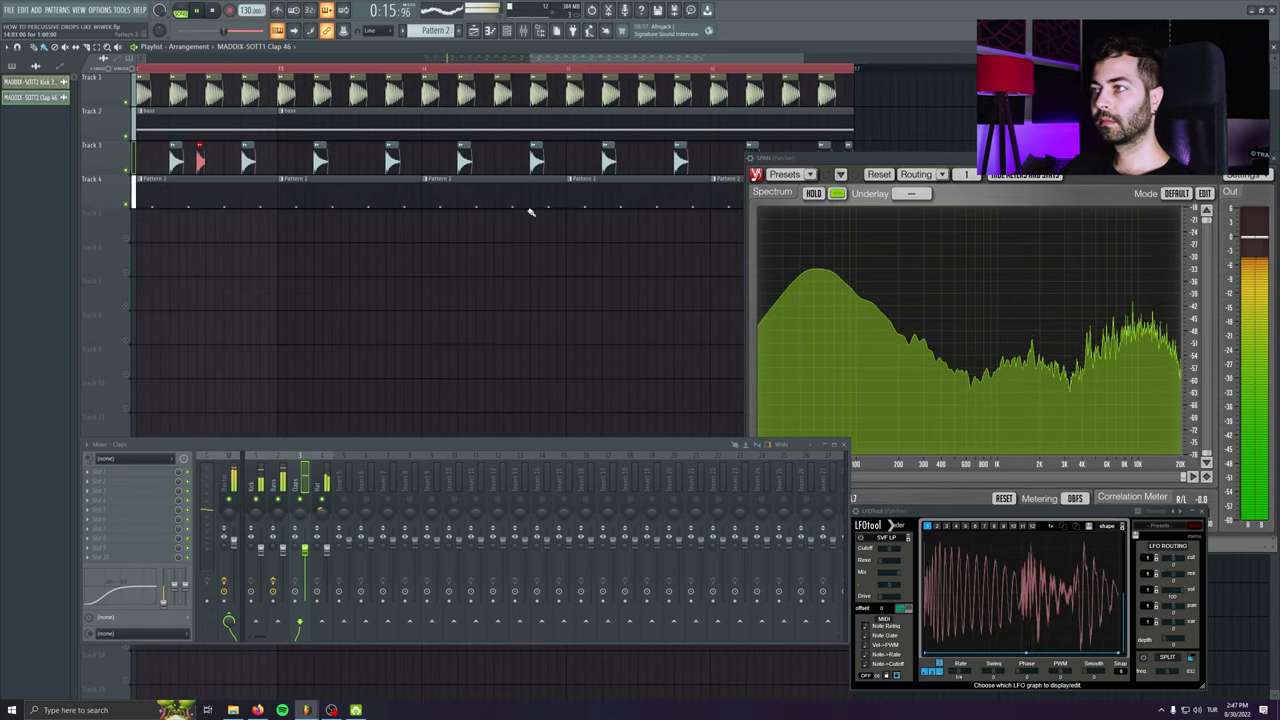
- Copy the short extra clap to the same position in bars 14 and 16, and delete the stray copy past bar 17
scroll(450, 205, "down", 3)
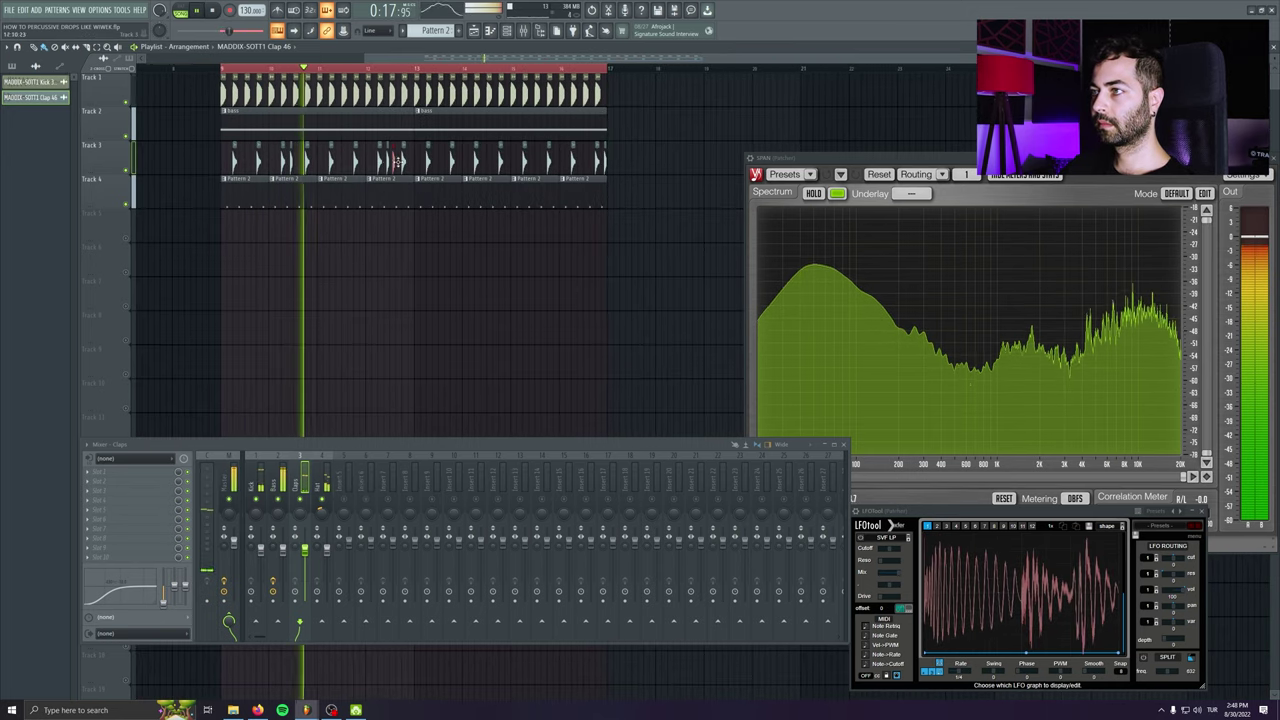
left_click(485, 160)
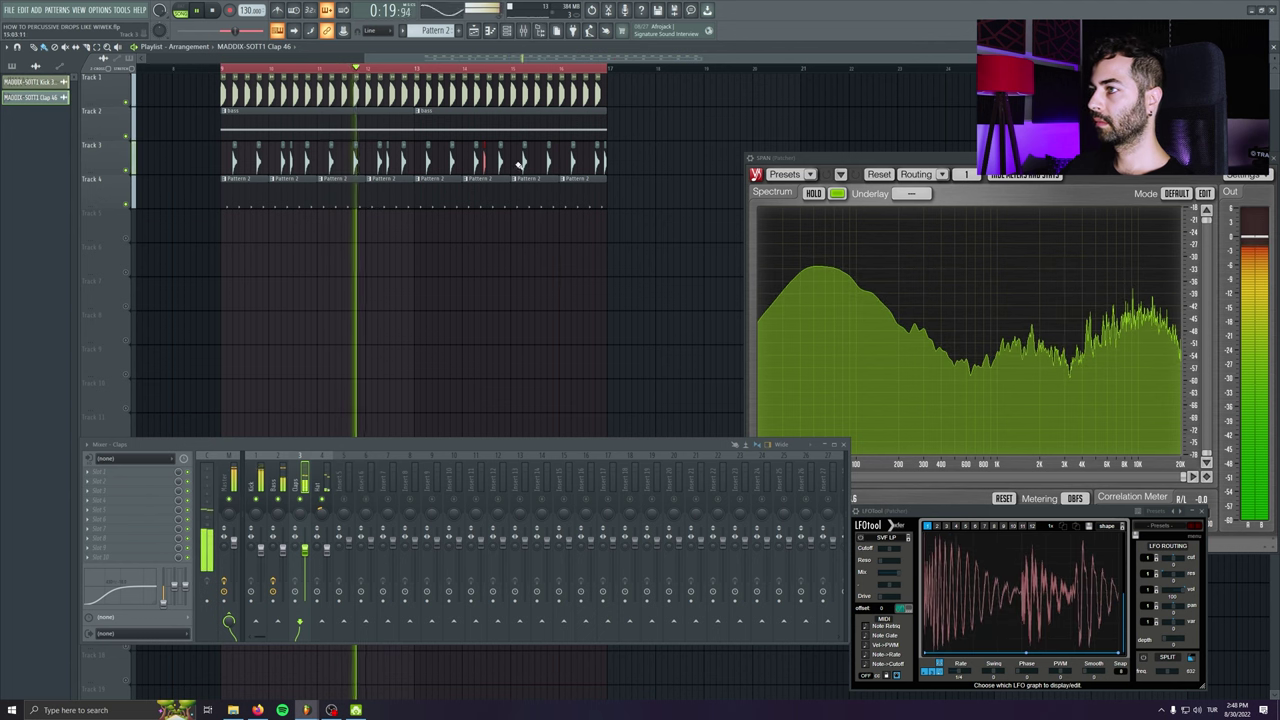
left_click(582, 158)
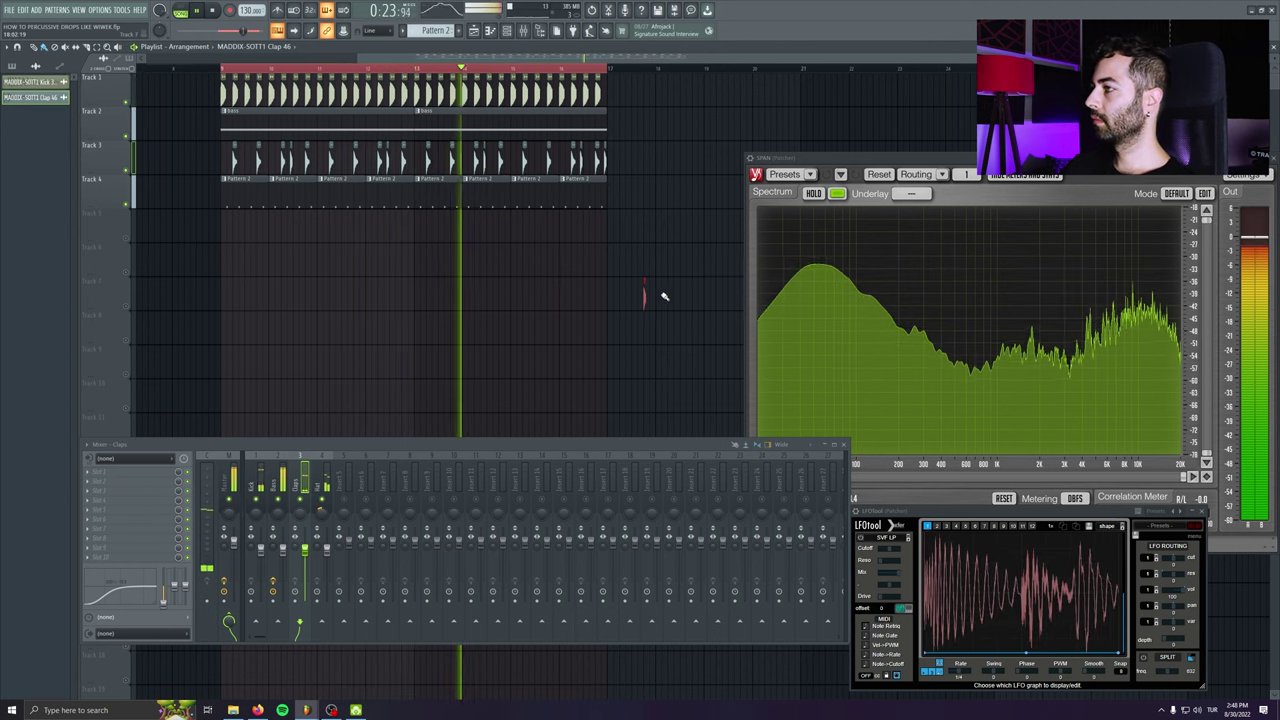
right_click(645, 296)
scroll(540, 335, "down", 1)
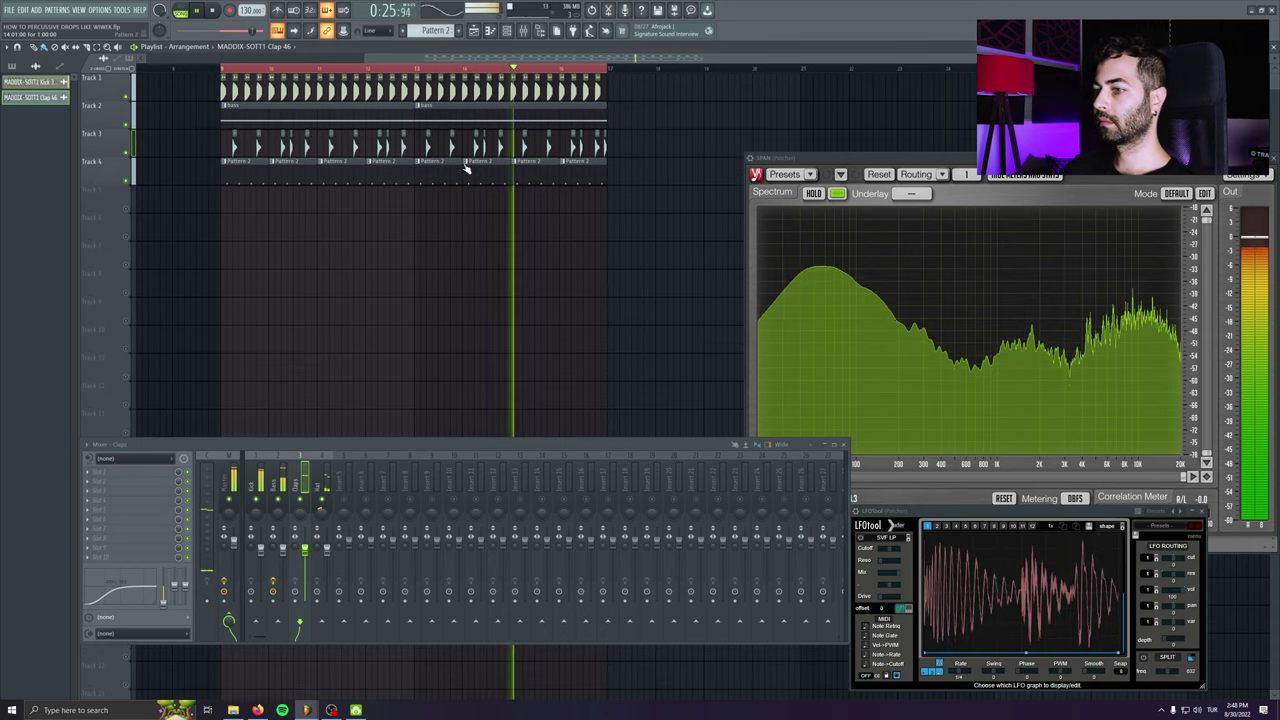
- Set the gain of the master's T-RackS Classic Clipper to 3.1 dB, then stop playback and save the project
left_click(231, 484)
left_click(152, 472)
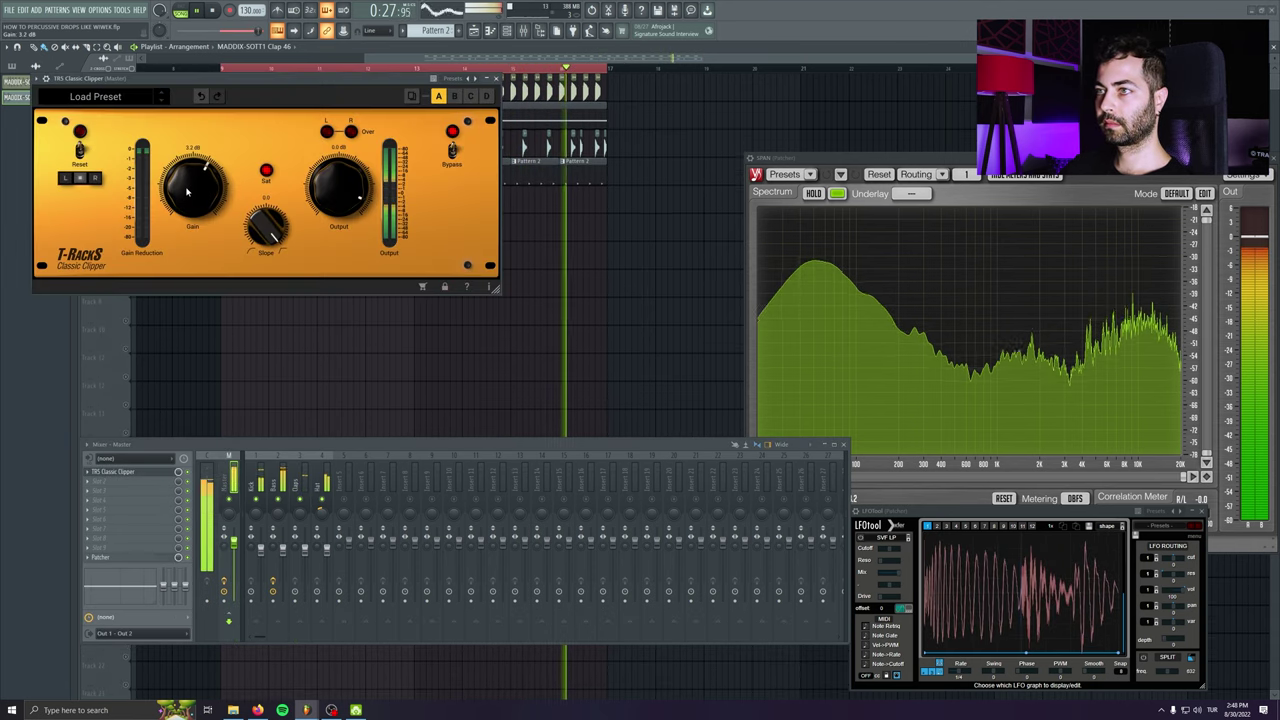
left_click_drag(187, 195, 185, 188)
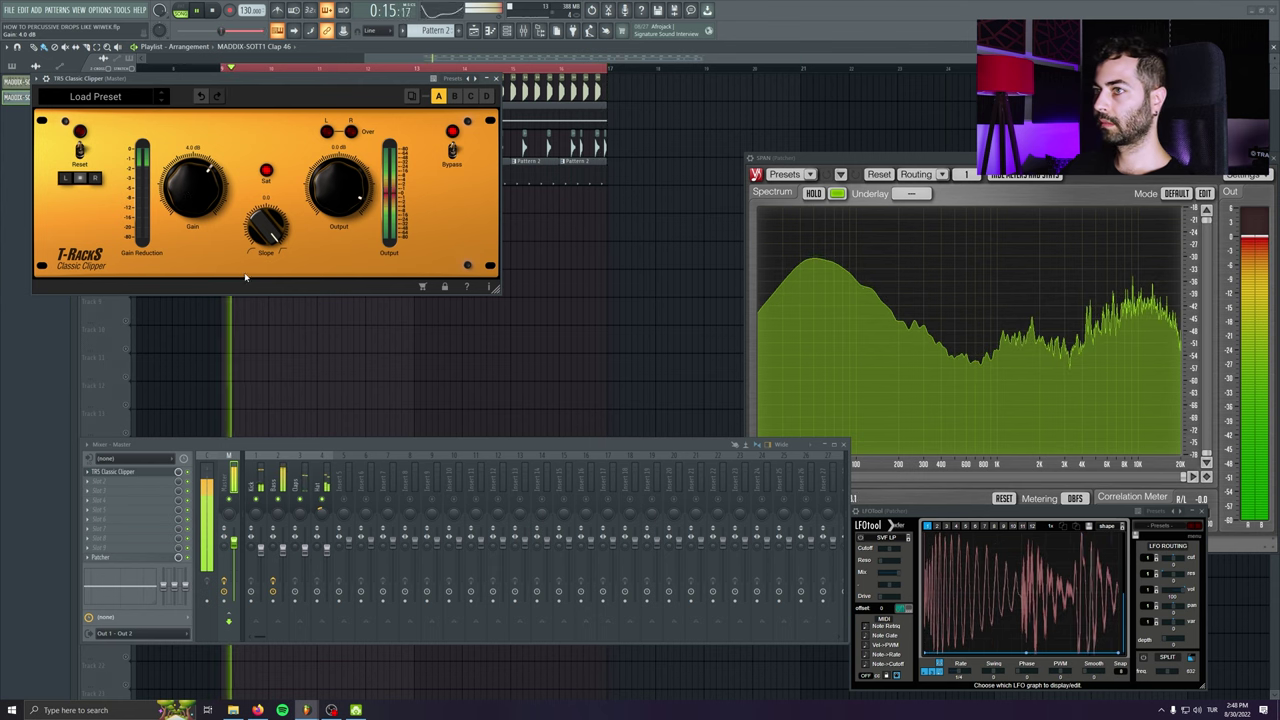
left_click_drag(190, 183, 190, 188)
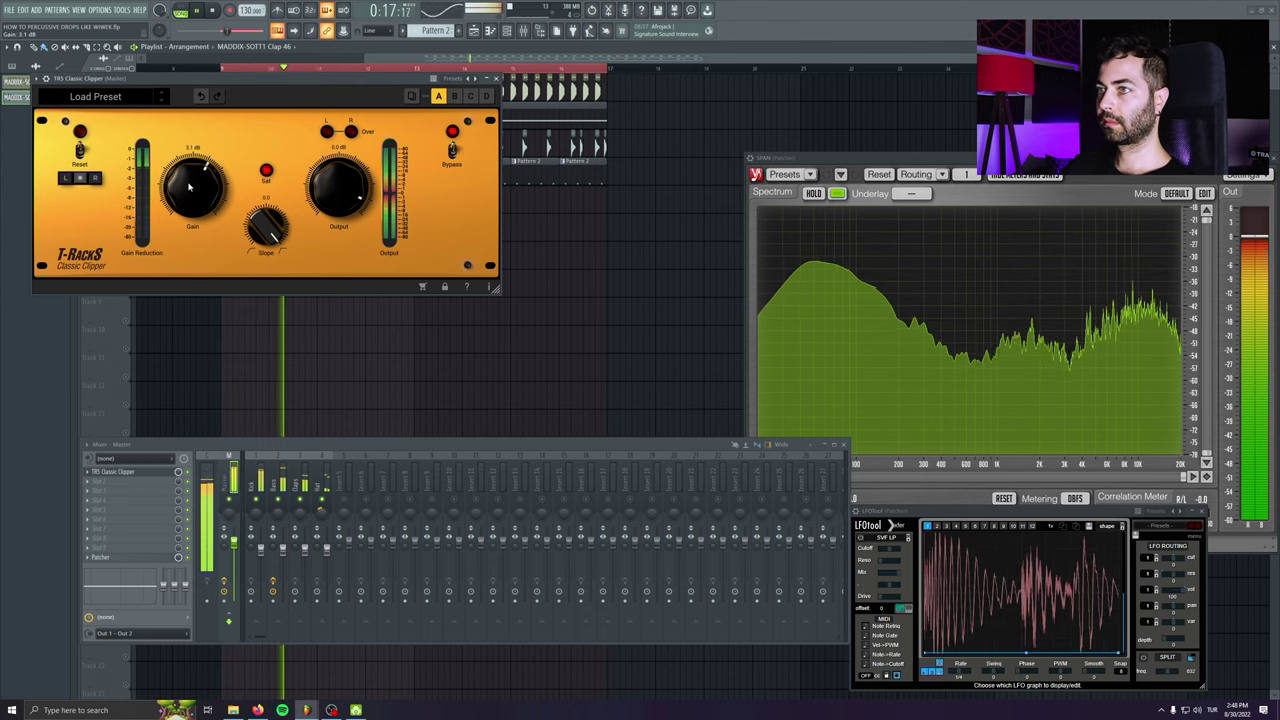
left_click(496, 78)
key("space")
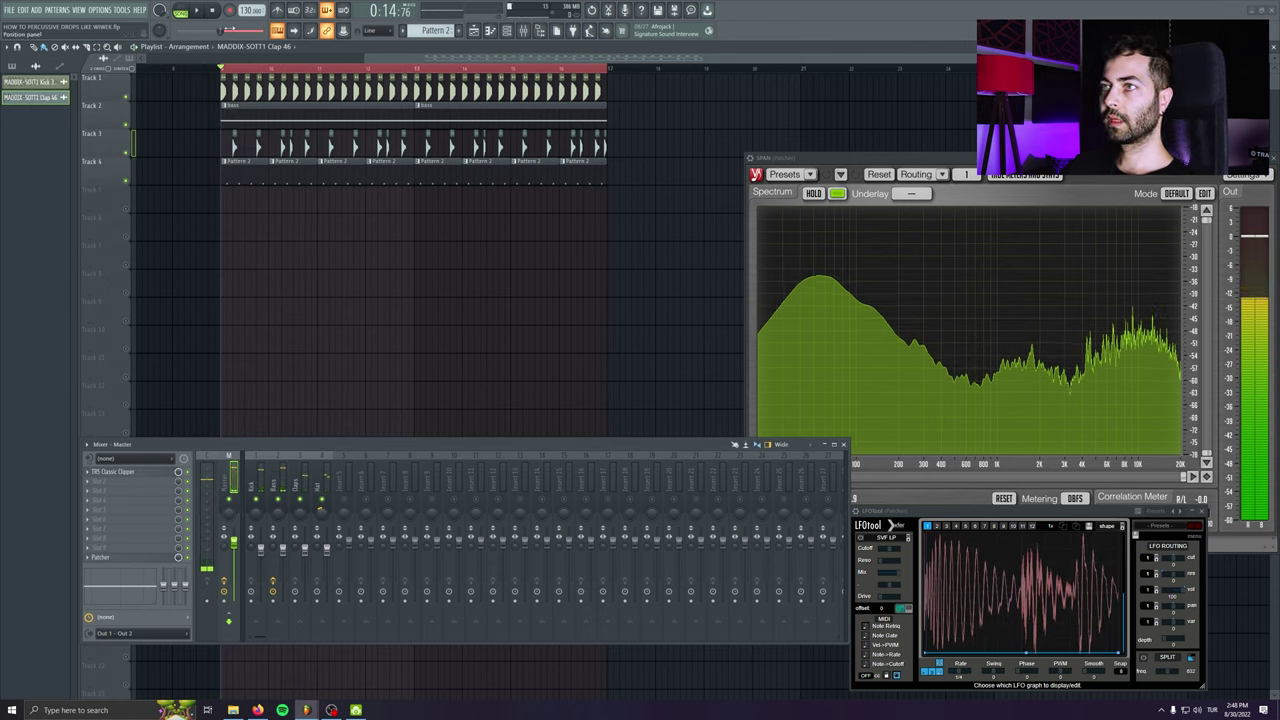
key("ctrl+s")
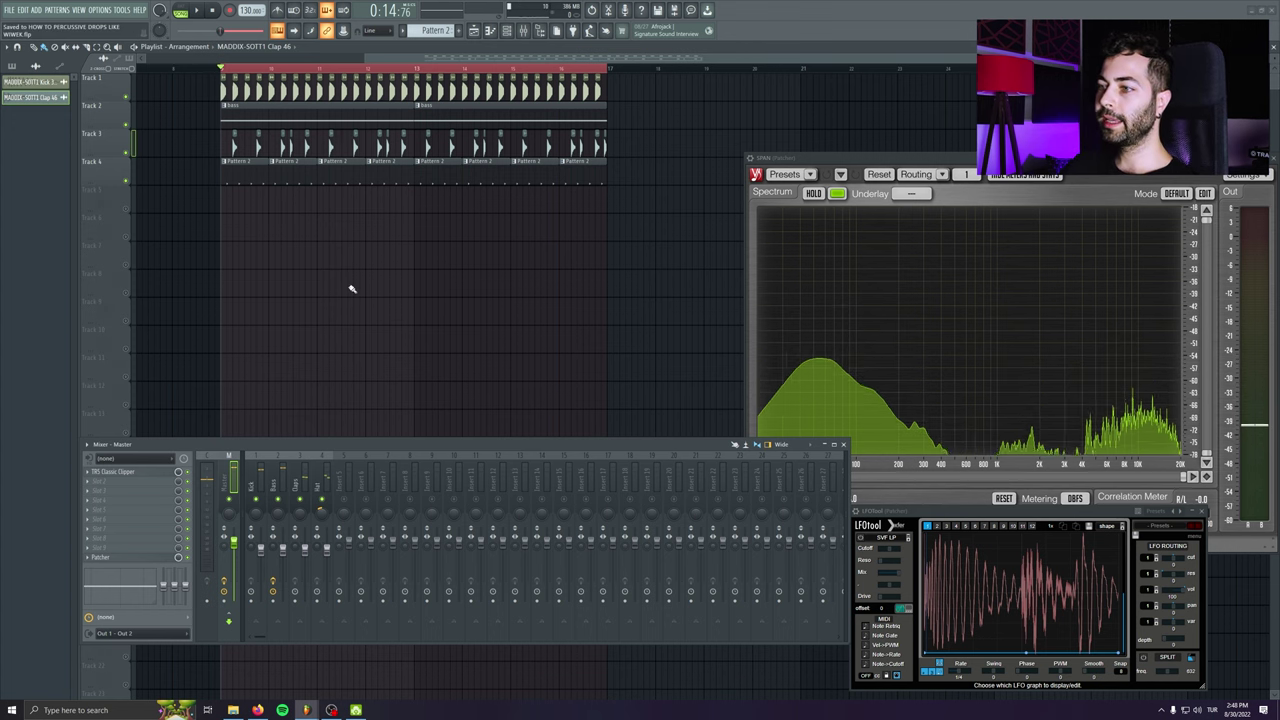
- Create a new pattern named "PERC LD"
scroll(405, 276, "down", 2)
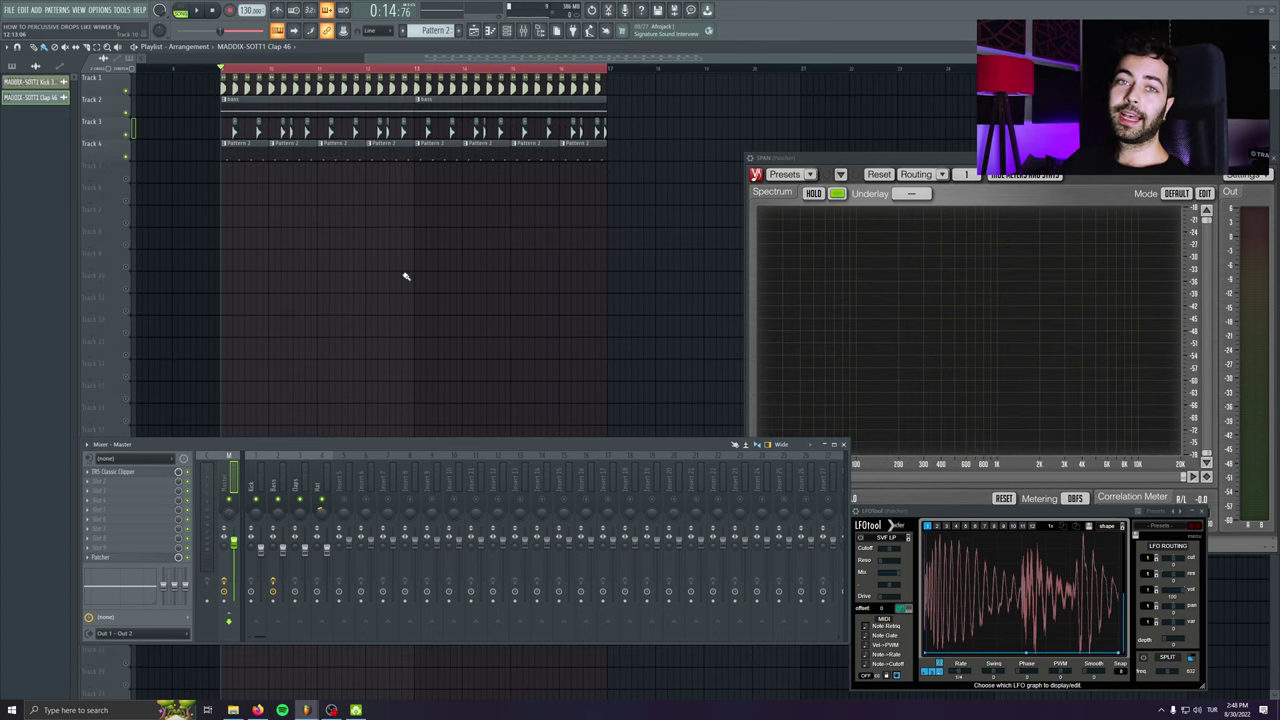
left_click(466, 30)
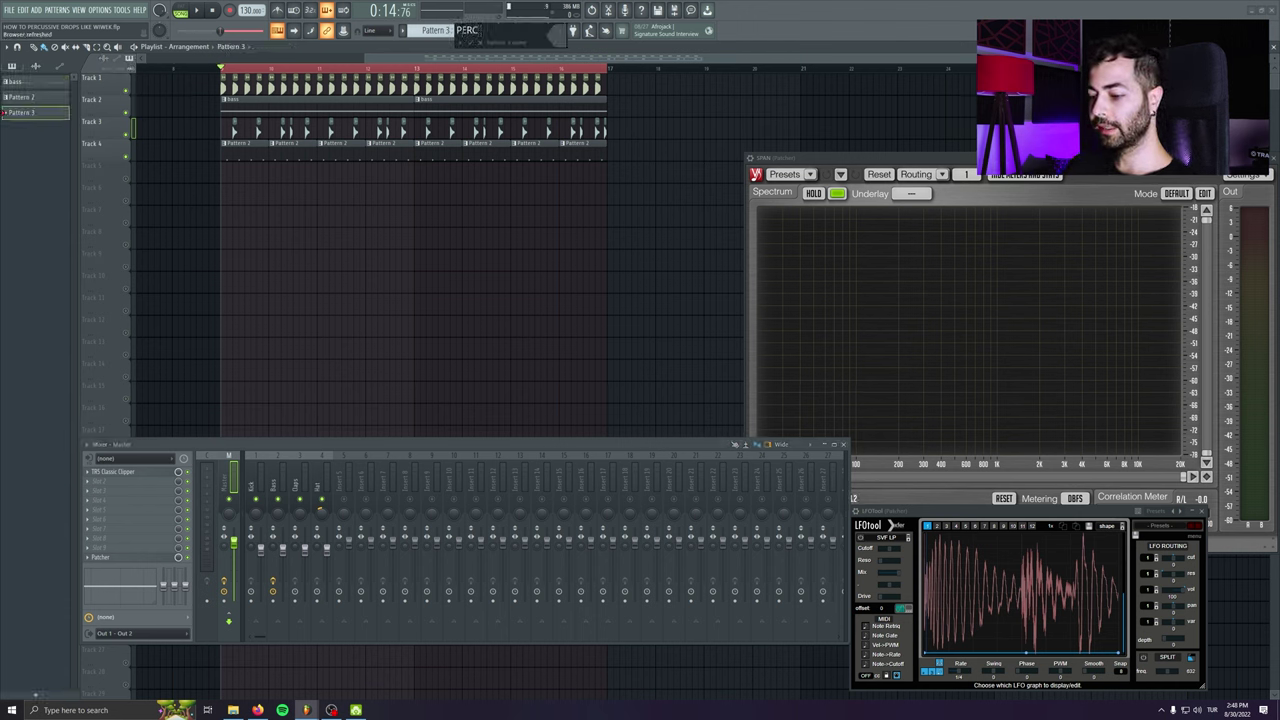
type("PERC LD")
key("Return")
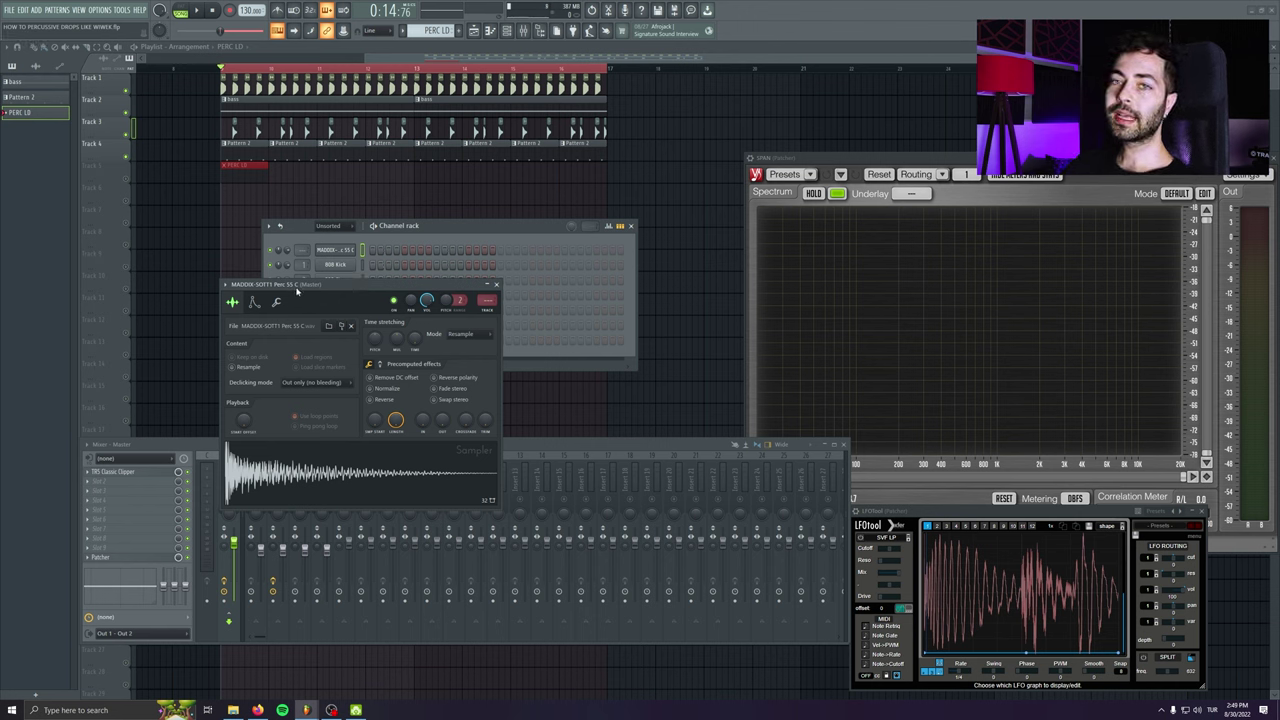
- Audition the MADDIX-SOTT1 Perc 55 C sample in its sampler window
left_click(317, 464)
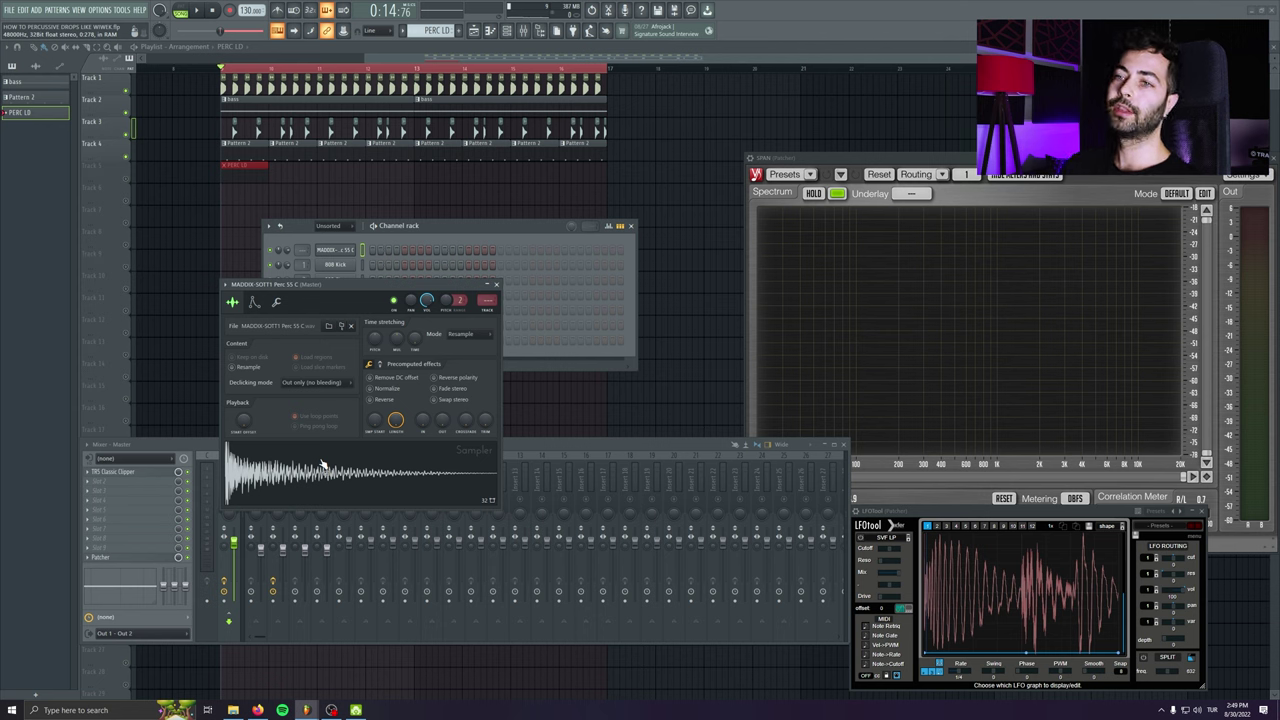
left_click_drag(323, 294, 328, 283)
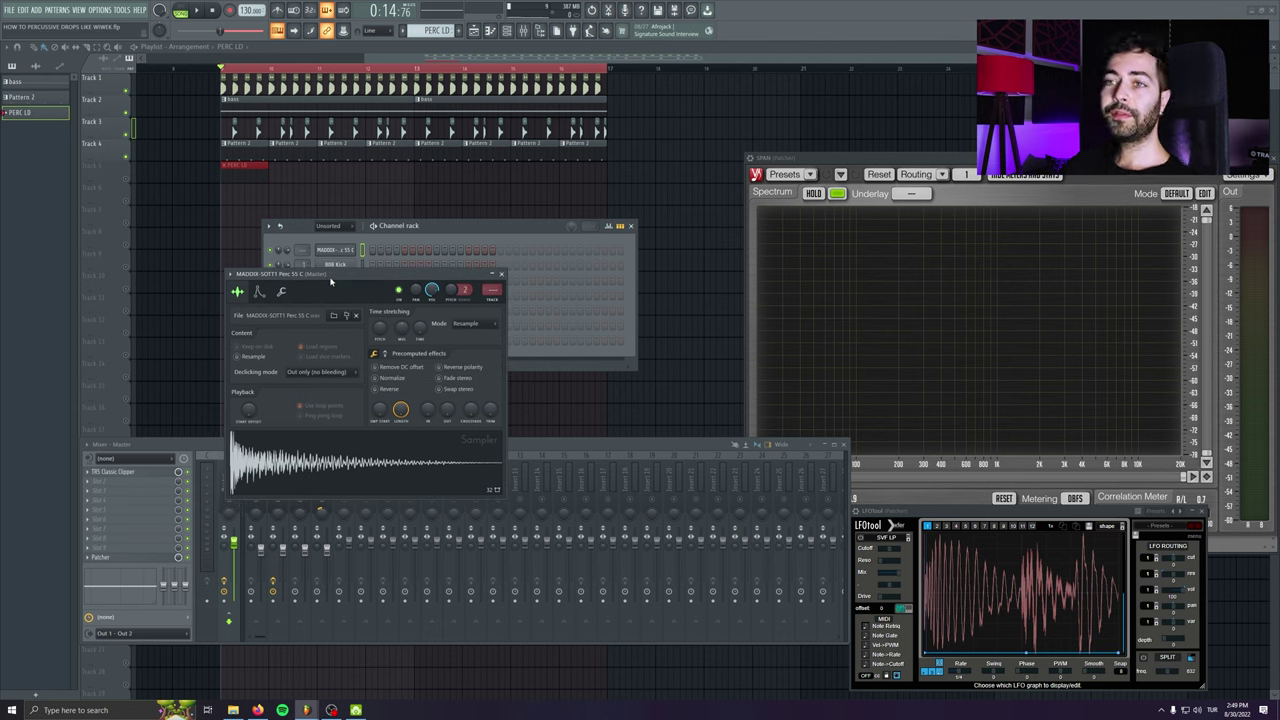
left_click(381, 447)
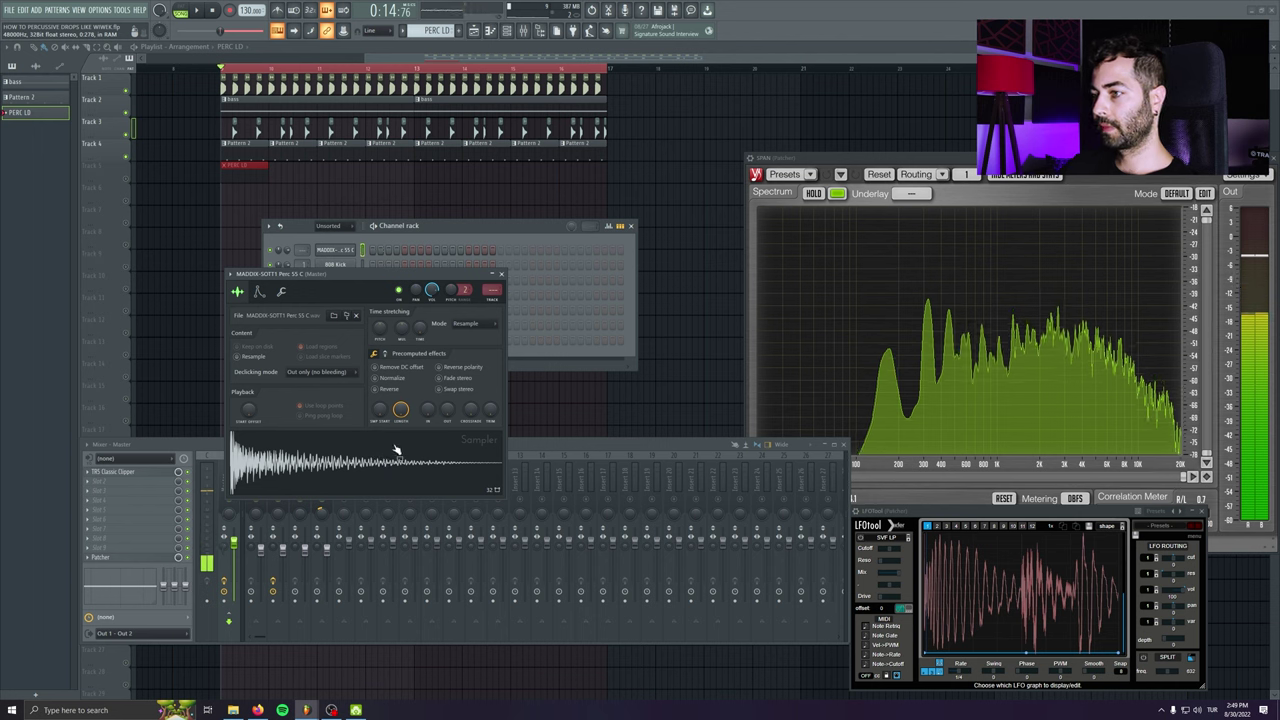
left_click_drag(325, 278, 282, 328)
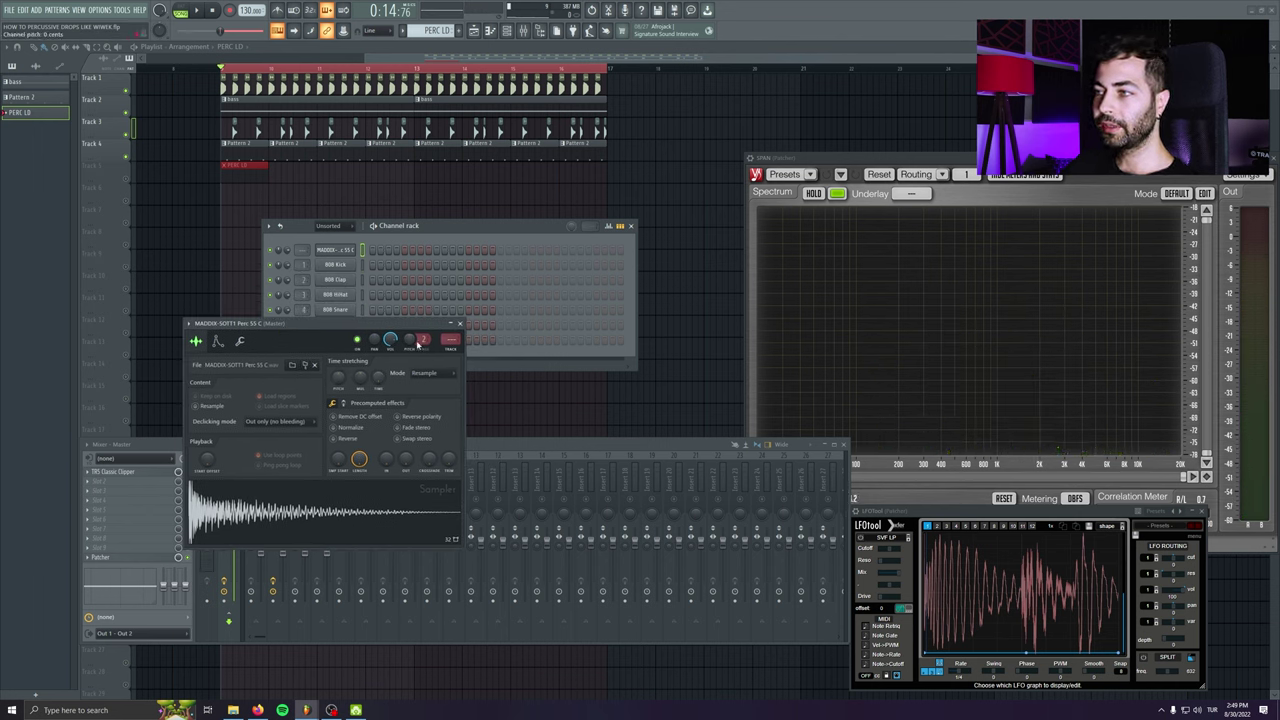
- Set the percussion sample's time-stretching mode to Stretch, comparing it with Resample, and close the sampler
left_click(433, 376)
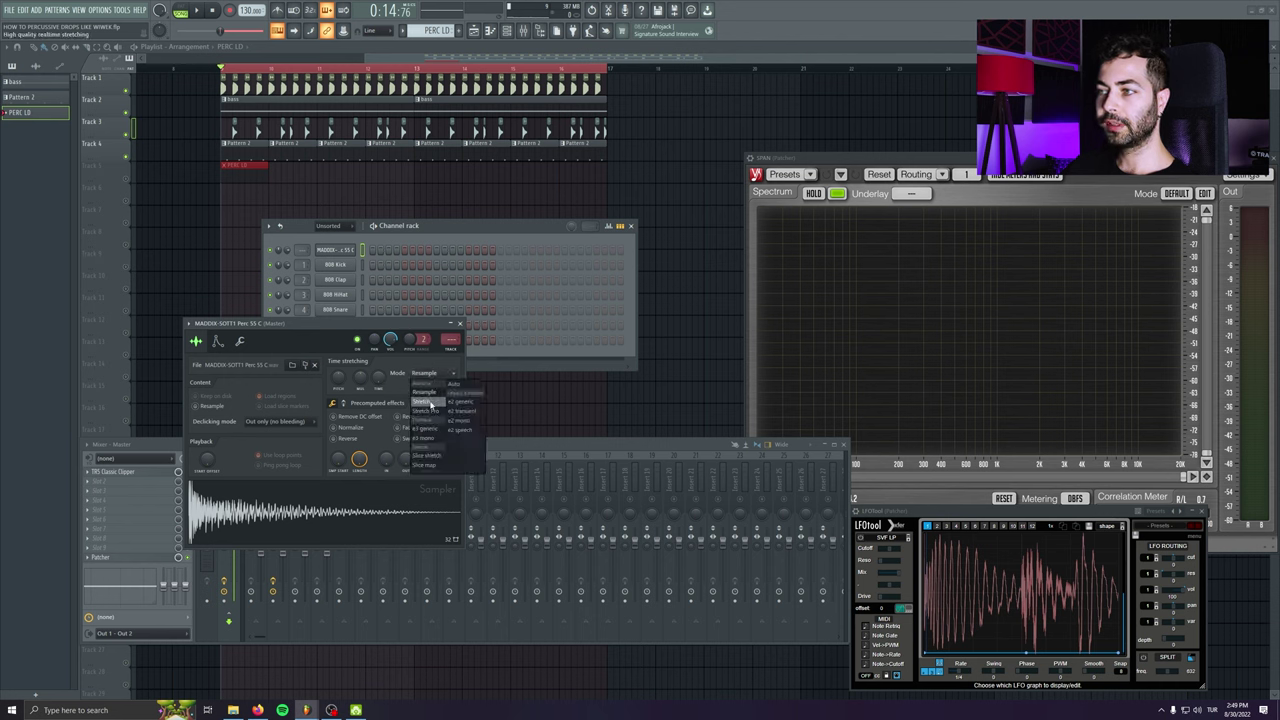
left_click(431, 403)
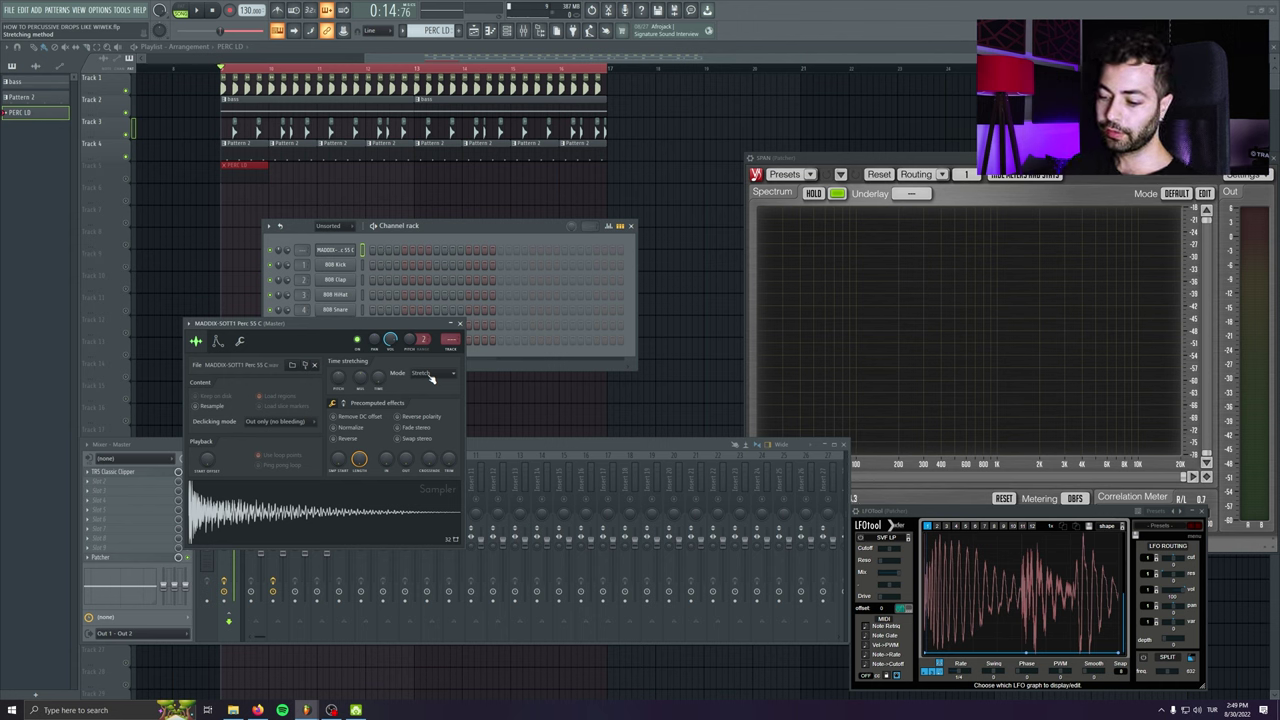
key("c")
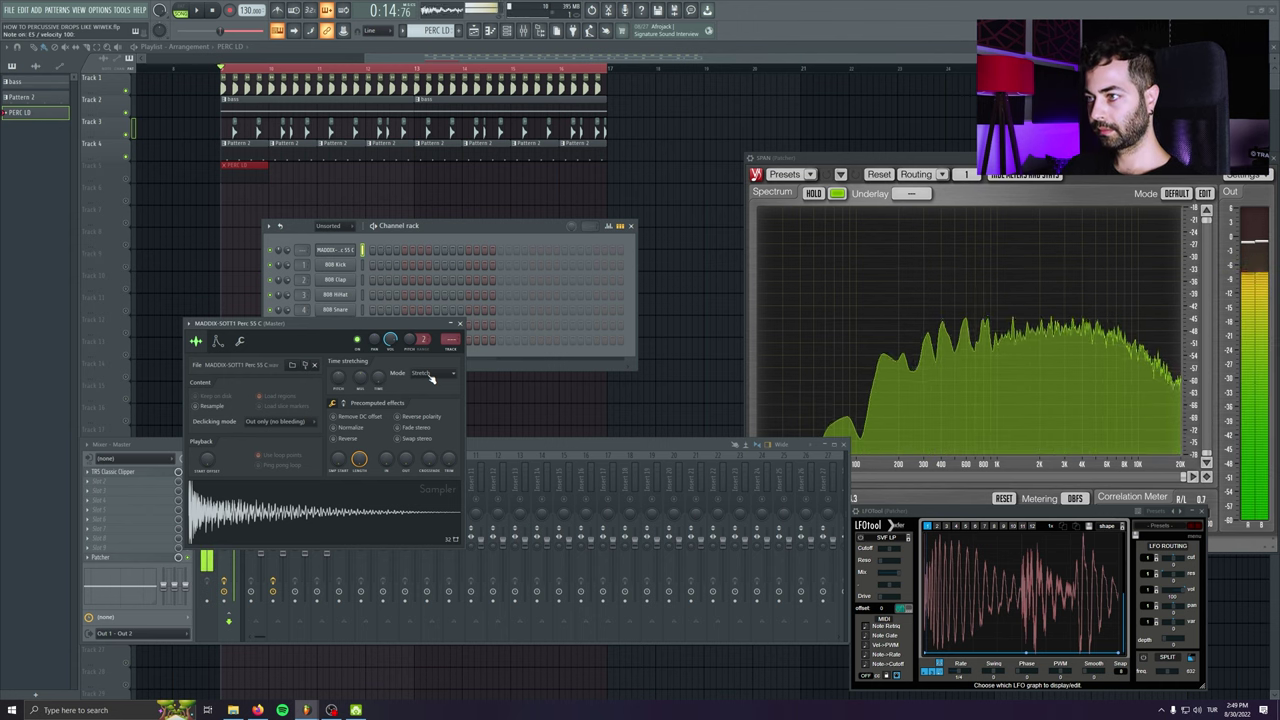
left_click(431, 376)
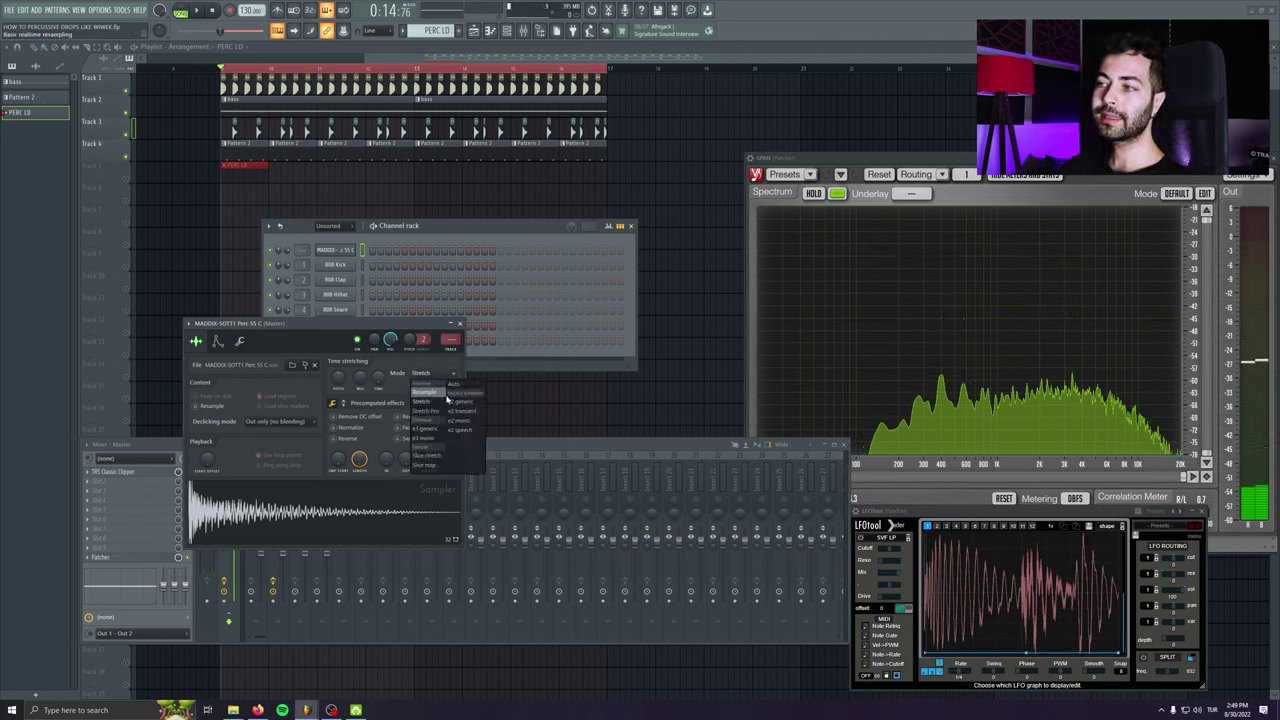
left_click(434, 392)
left_click(437, 374)
left_click(435, 402)
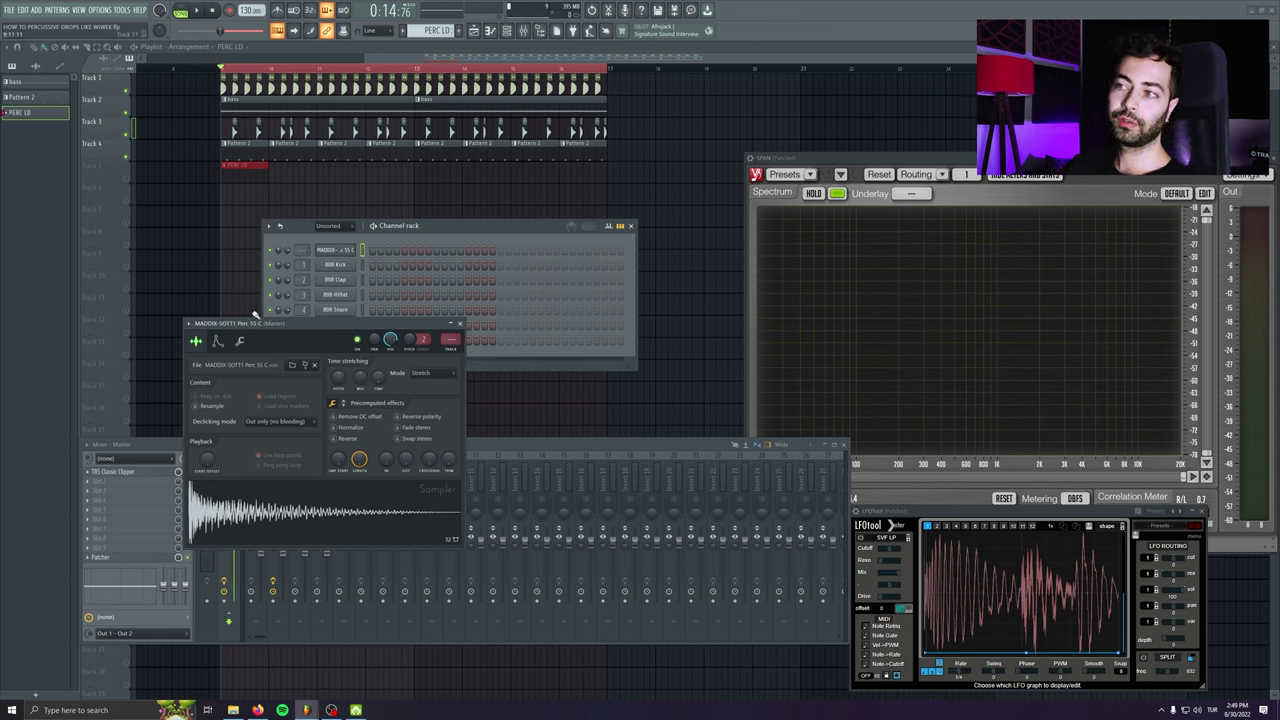
left_click(462, 324)
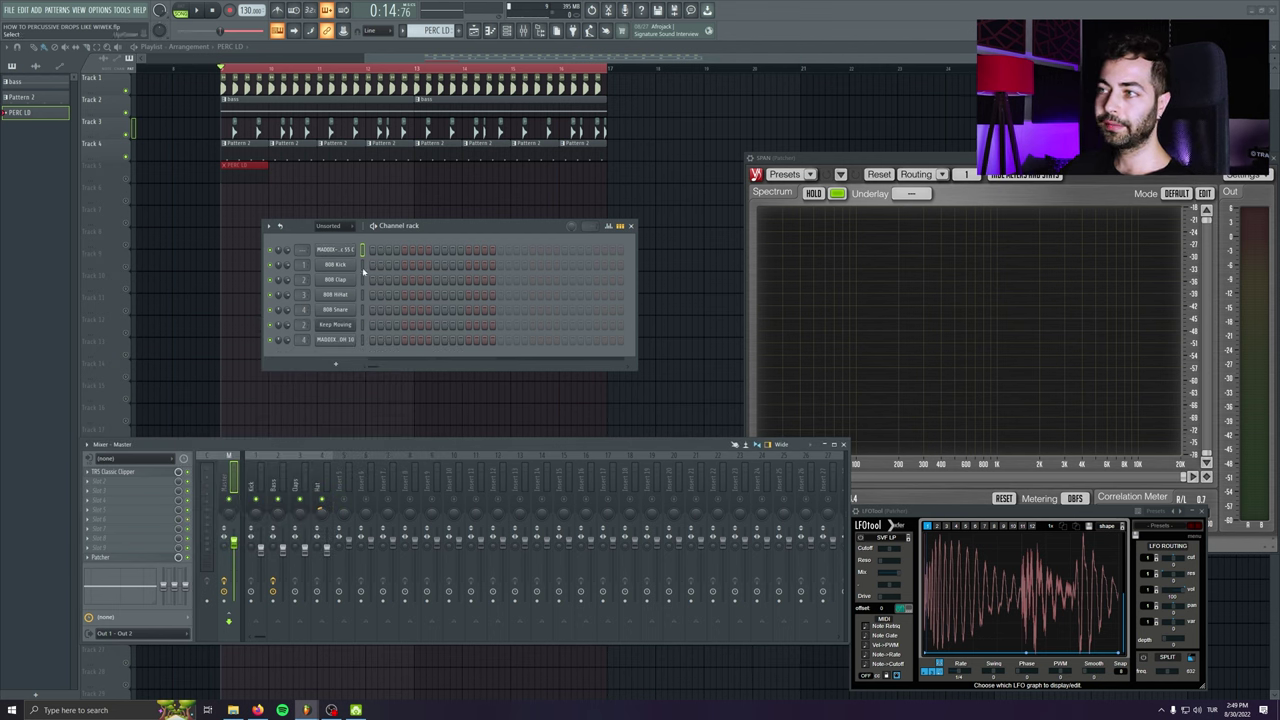
- Route the percussion sample to mixer insert 7 and name that insert "LD"
scroll(298, 249, "up", 6)
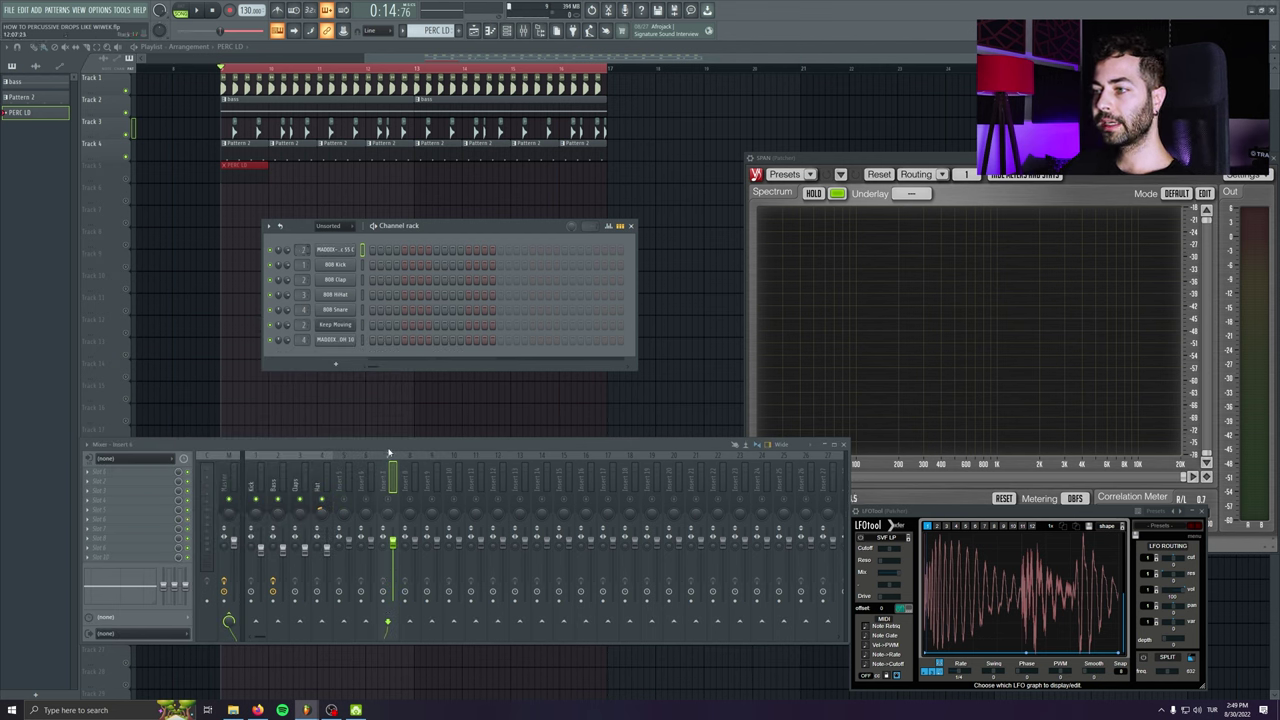
key("Return")
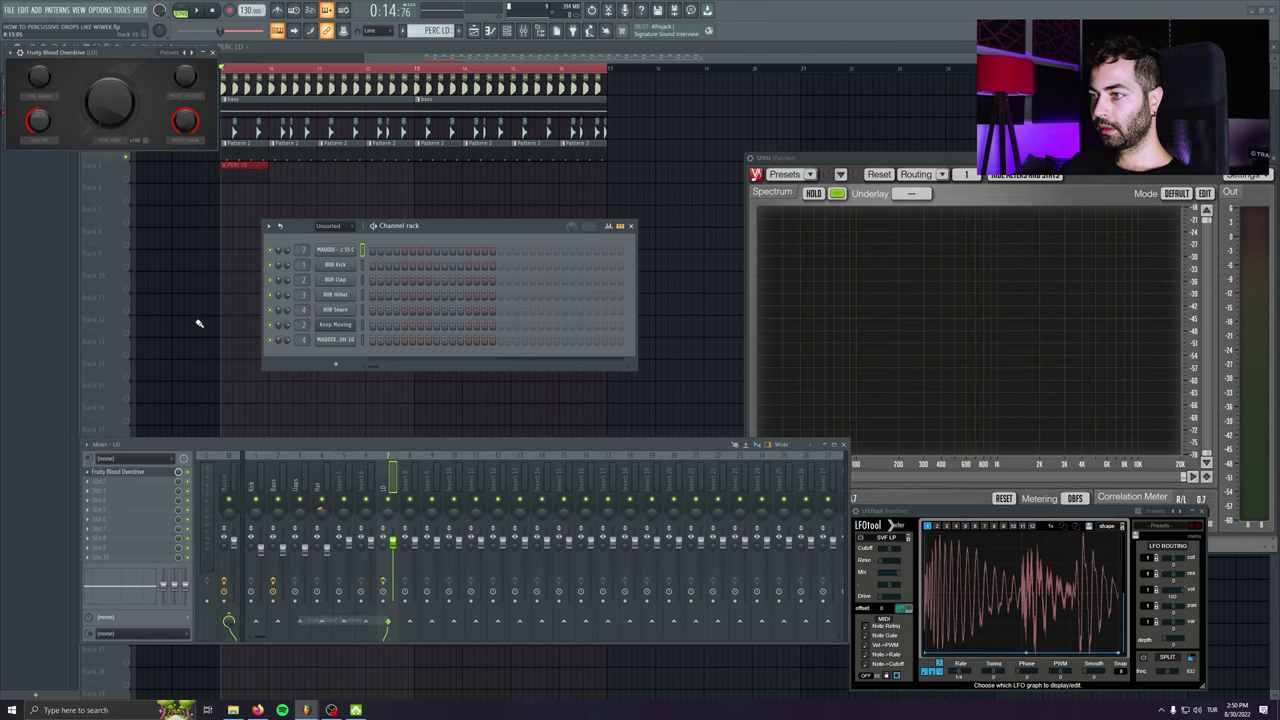
- Load Fruity Blood Overdrive and LFOTool on the LD insert and close the plugin windows
left_click_drag(108, 64, 272, 357)
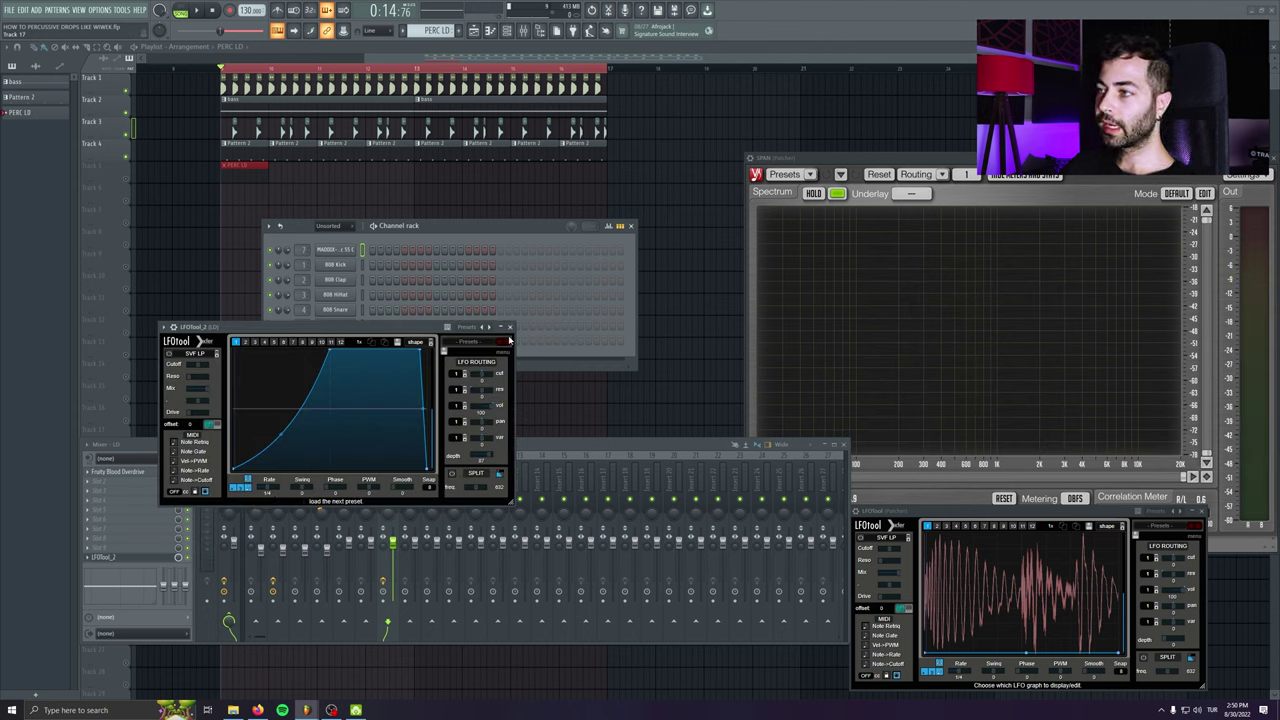
left_click_drag(318, 328, 208, 302)
left_click(401, 301)
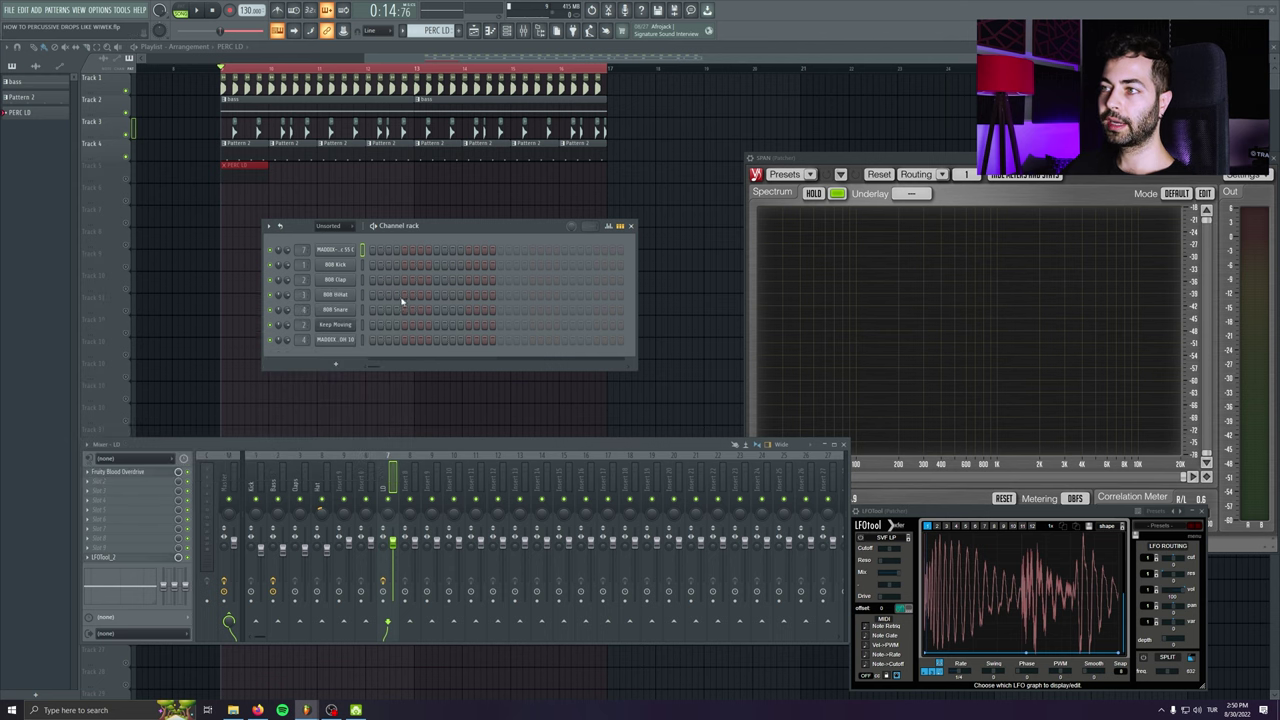
- Open the PERC LD clip in the piano roll and place a one-step F5 note at the start of bar 1
key("F6")
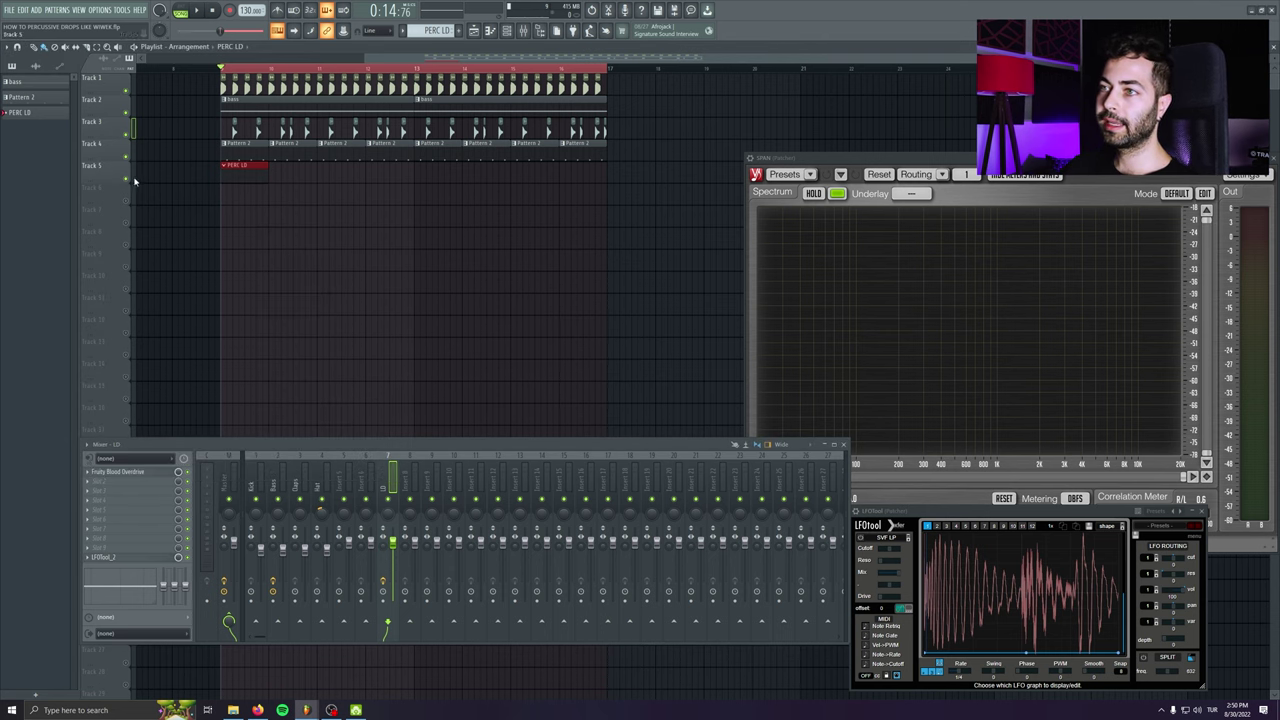
double_click(239, 169)
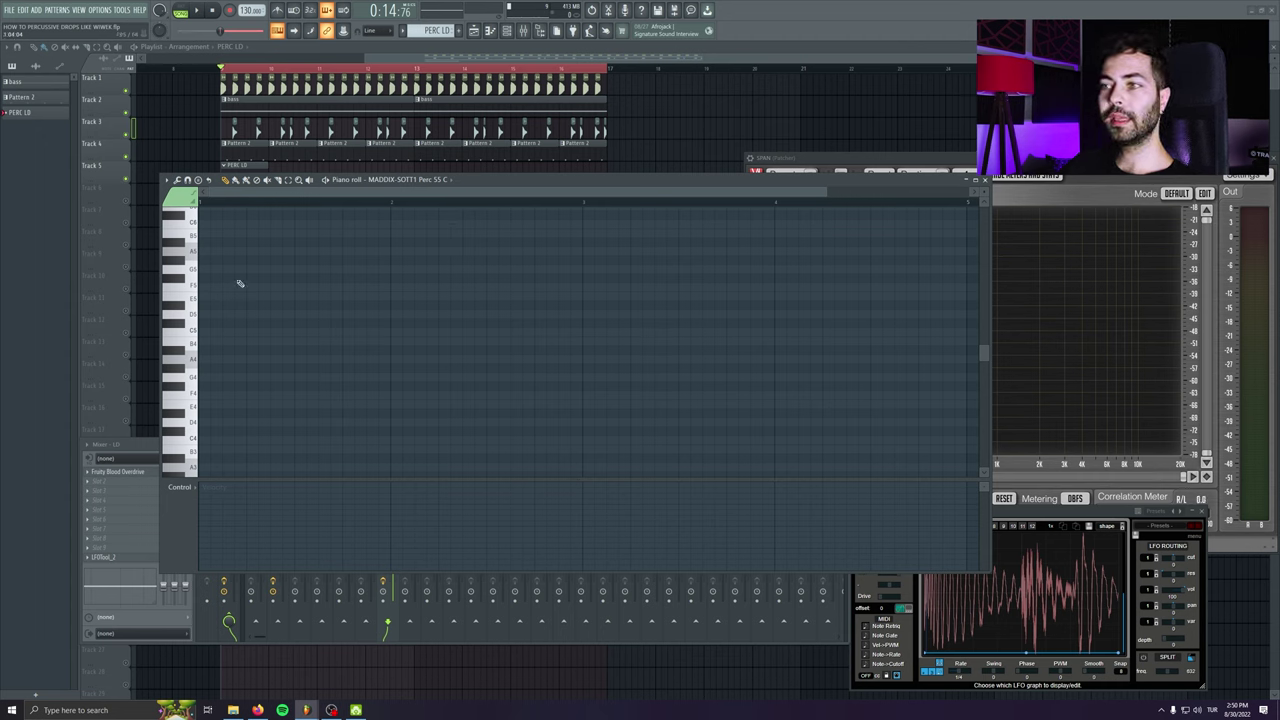
left_click_drag(497, 182, 661, 308)
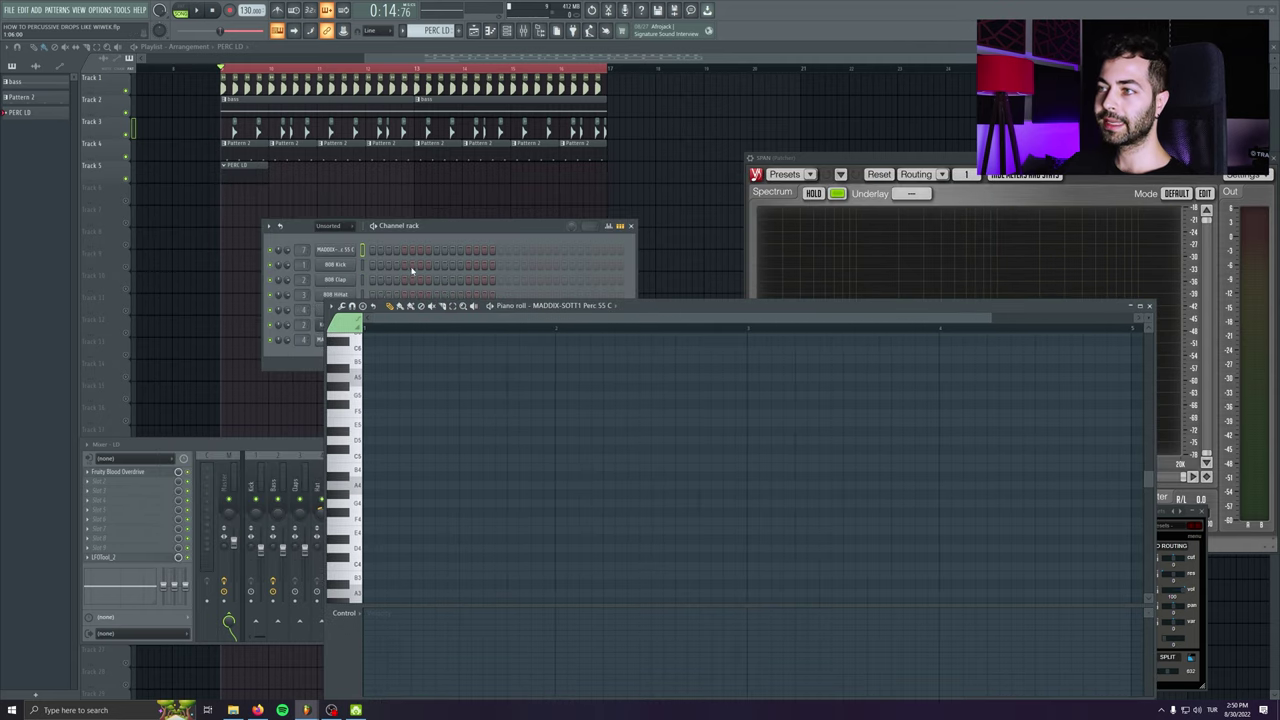
left_click(372, 414)
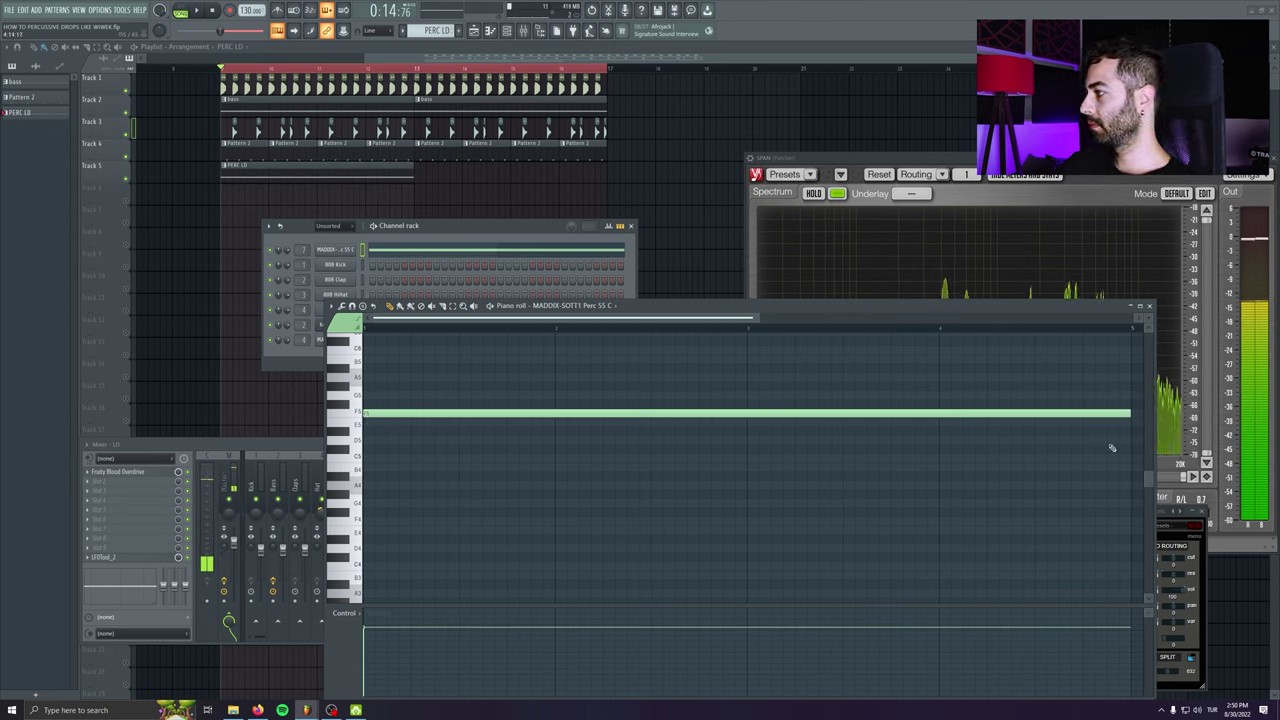
left_click_drag(1129, 414, 373, 416)
scroll(373, 416, "up", 3)
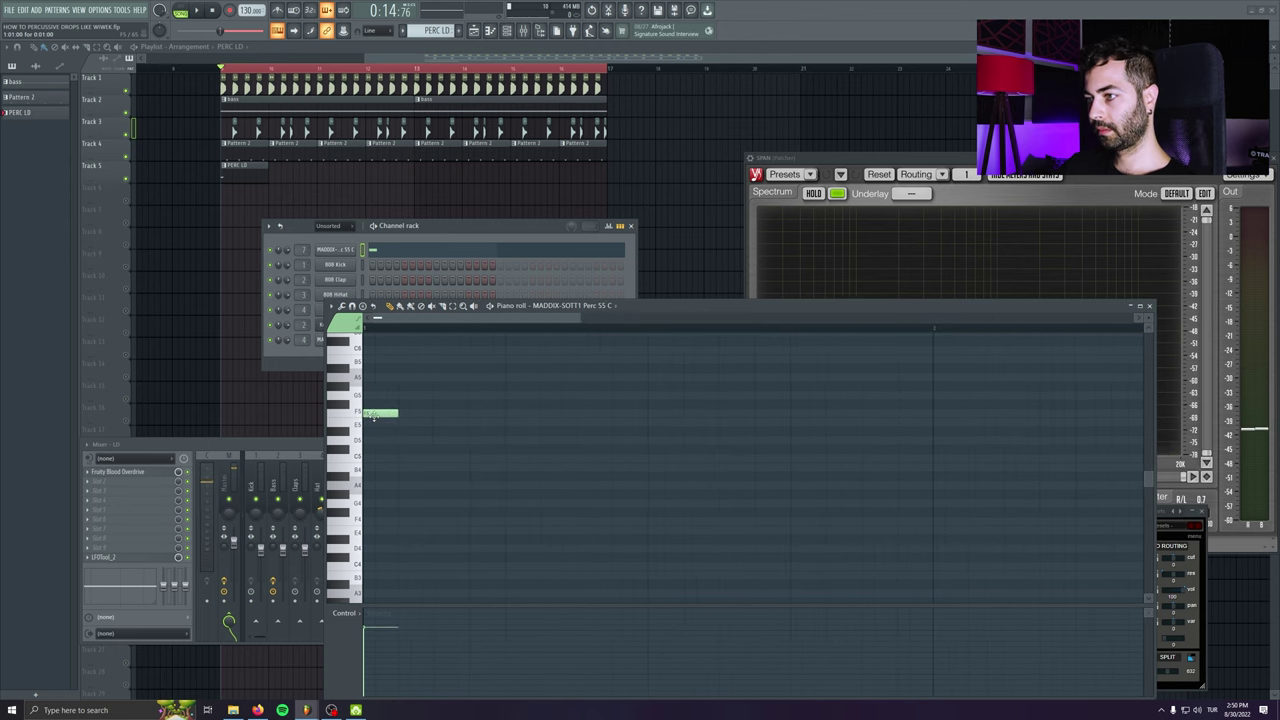
- Add a second F5 note on step 4 of bar 1 and shorten both notes to 0:00:20
left_click(451, 413)
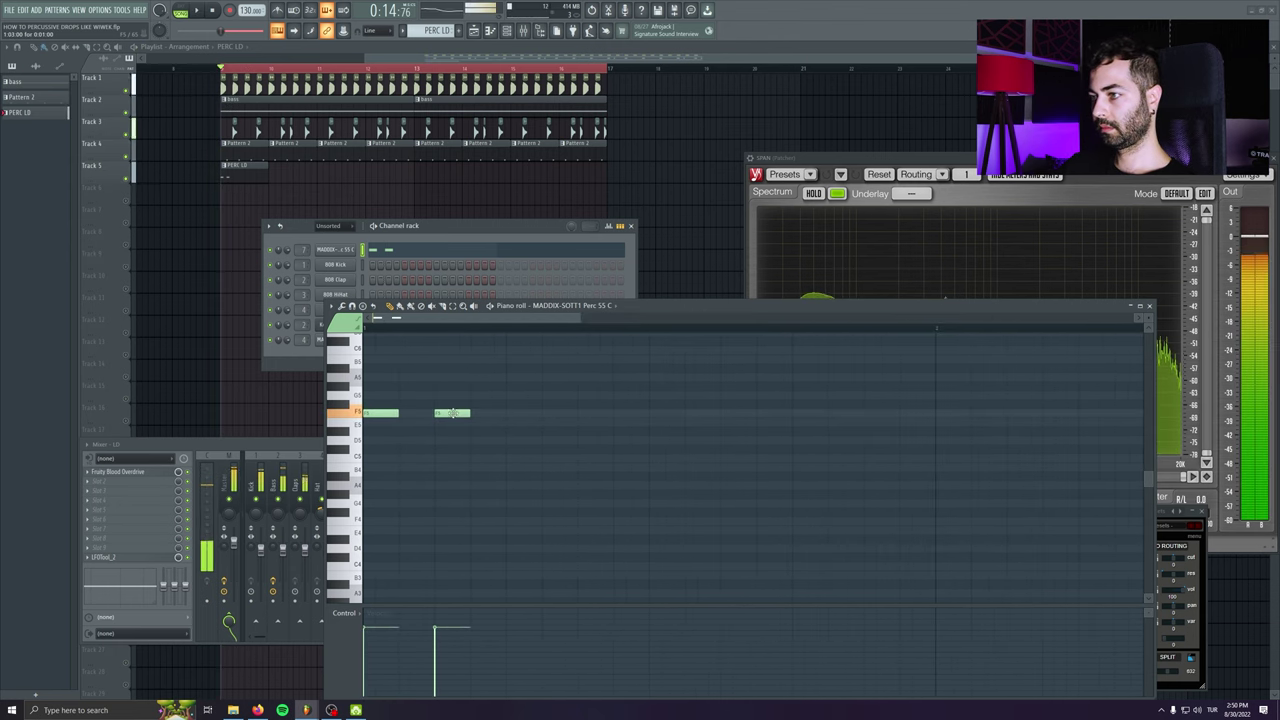
left_click_drag(453, 413, 487, 413)
key("space")
key("space")
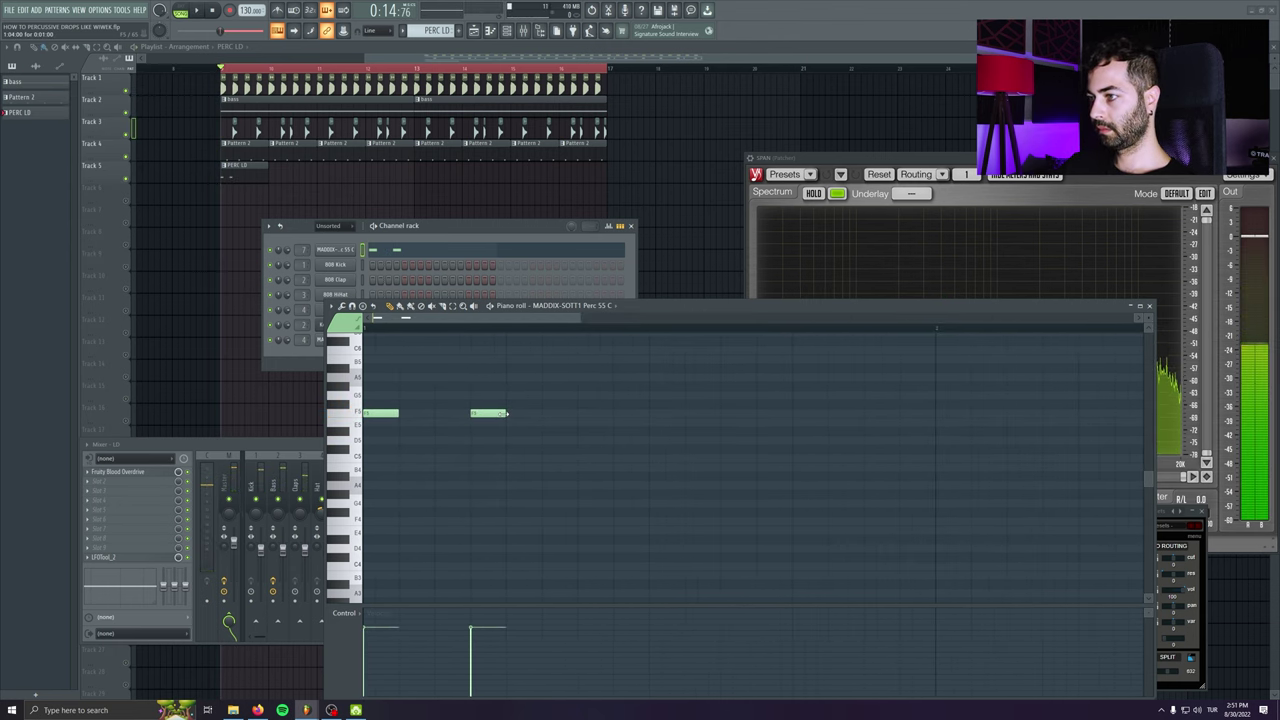
key("ctrl+a")
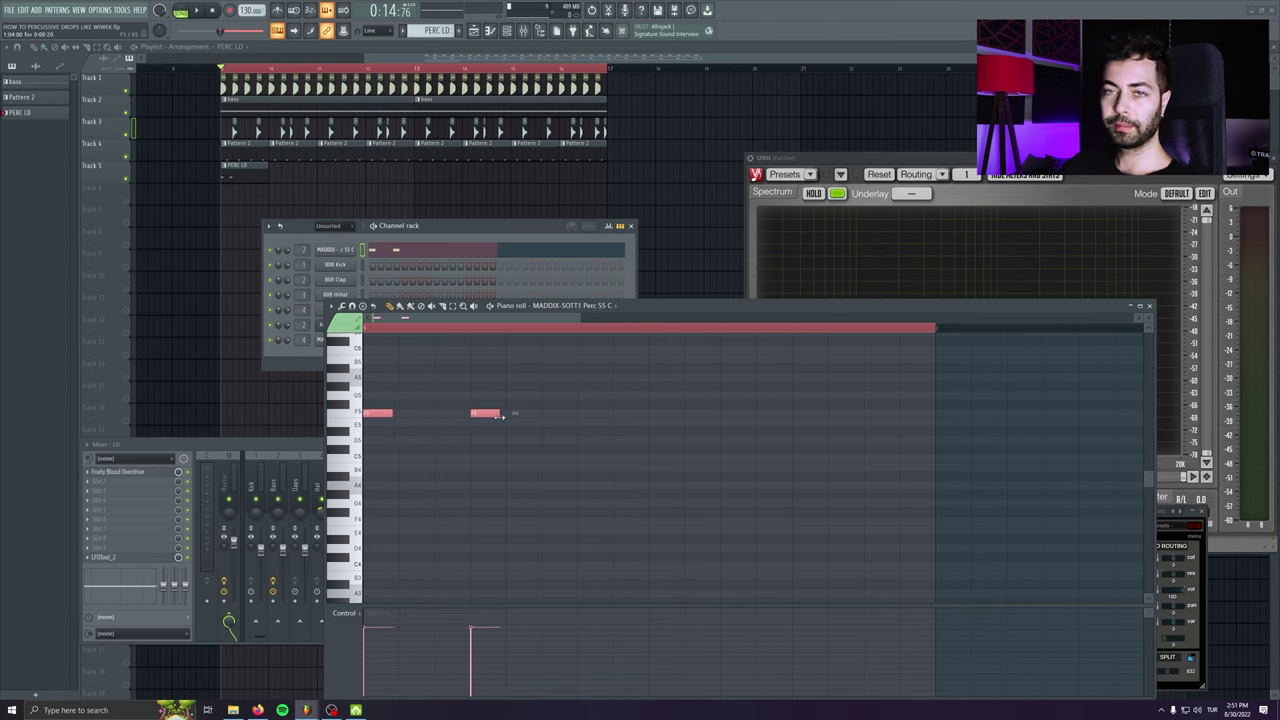
left_click(589, 414)
right_click(596, 413)
- Add F5 notes on steps 2, 6, 7 and 9 of bar 1 while the drop plays
key("space")
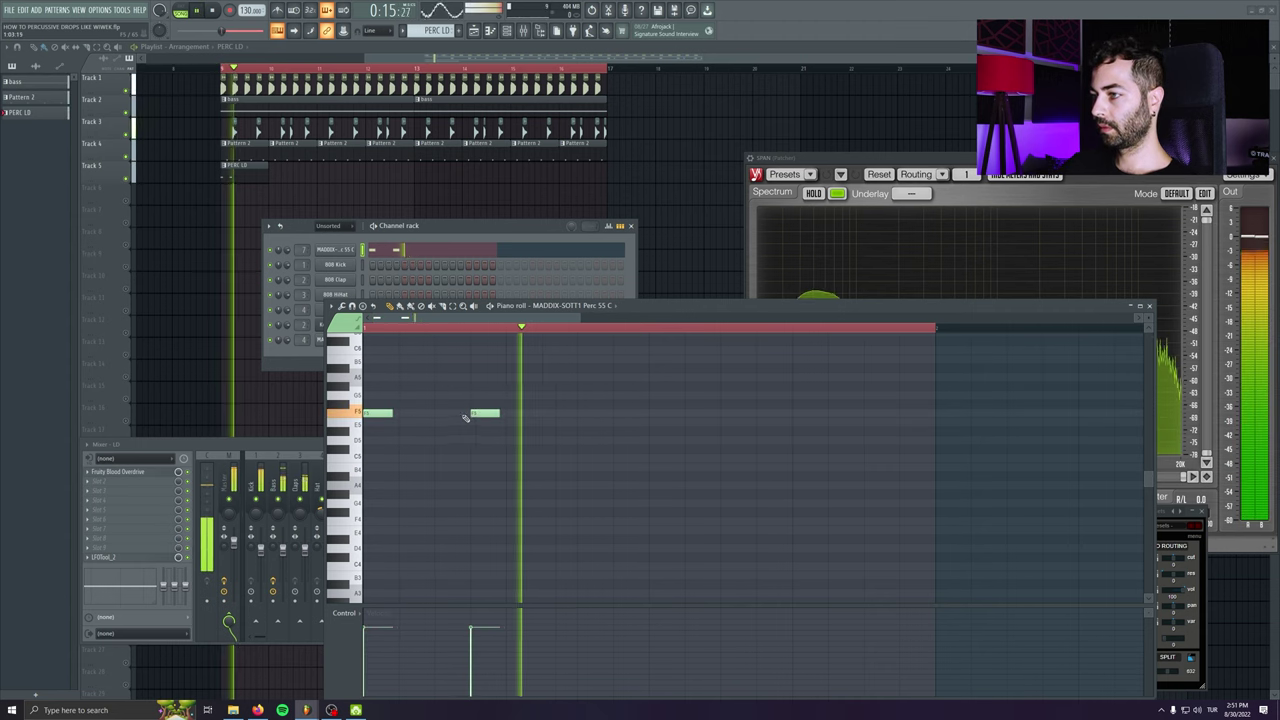
left_click(405, 413)
left_click(545, 413)
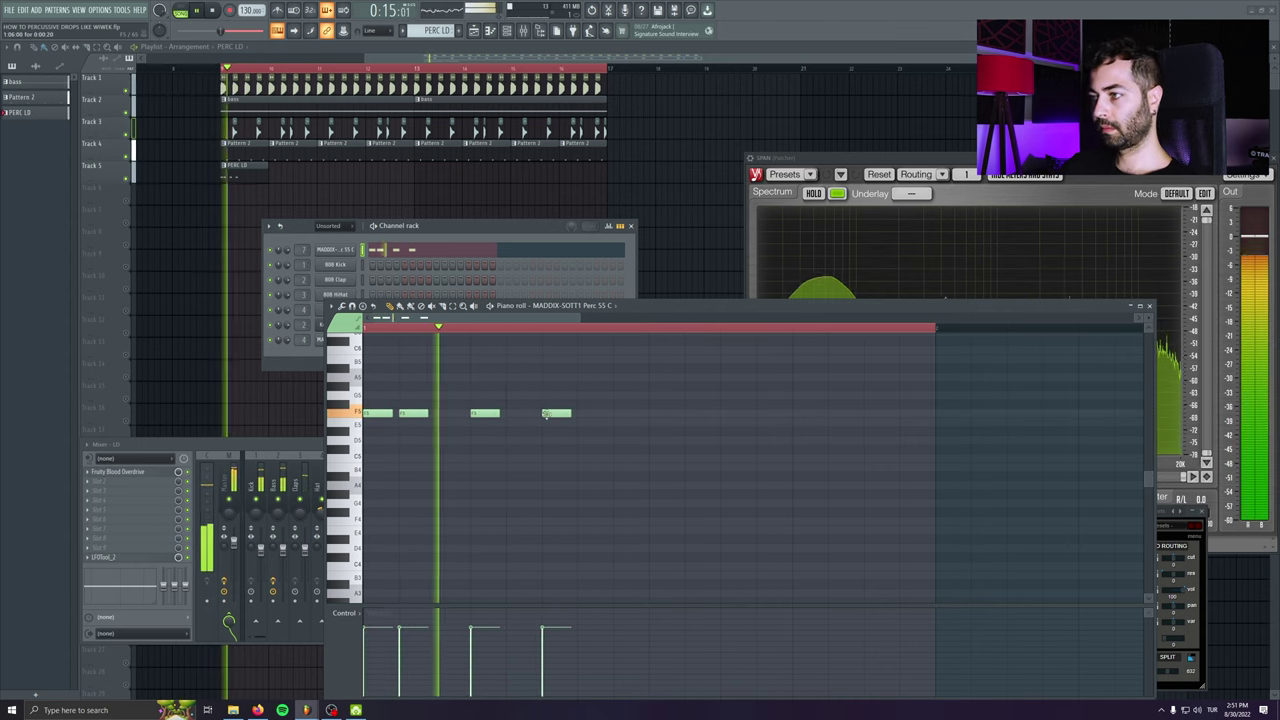
left_click(582, 413)
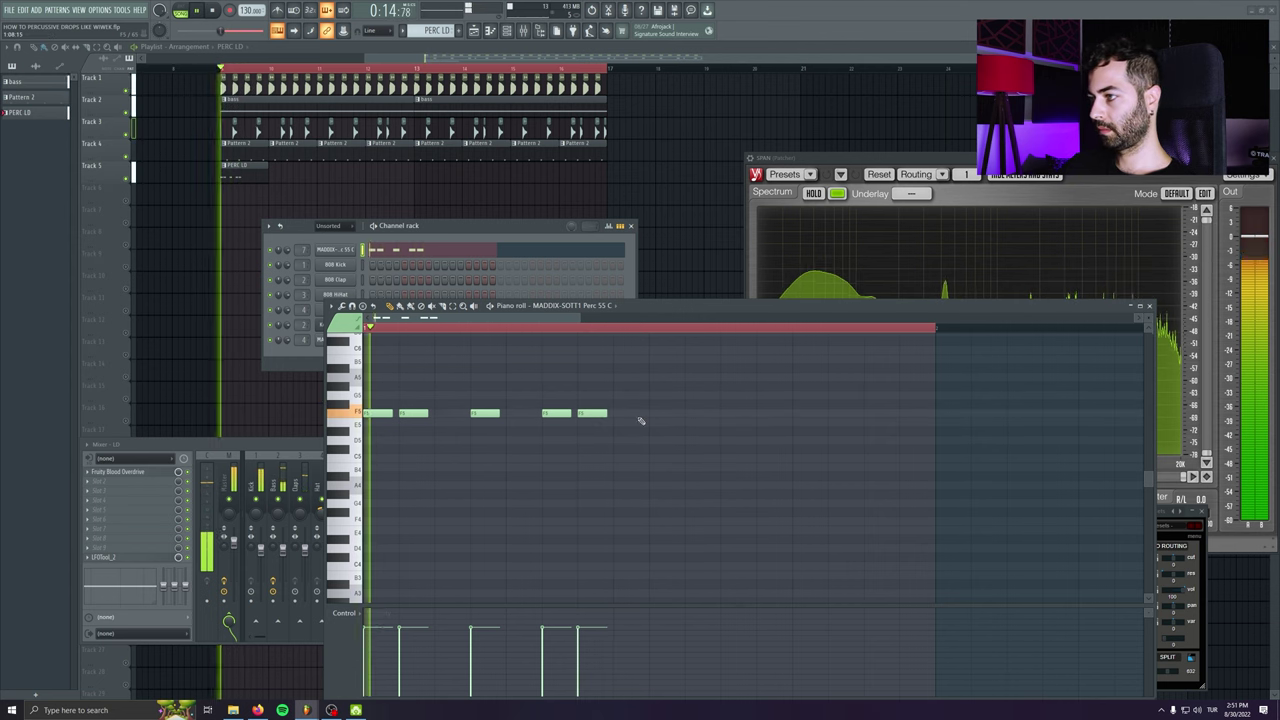
left_click(691, 414)
right_click(695, 414)
left_click(660, 414)
- Add F5 notes on steps 10, 12 and 13 of bar 1, removing the stray E5 note, and stop playback
left_click(723, 420)
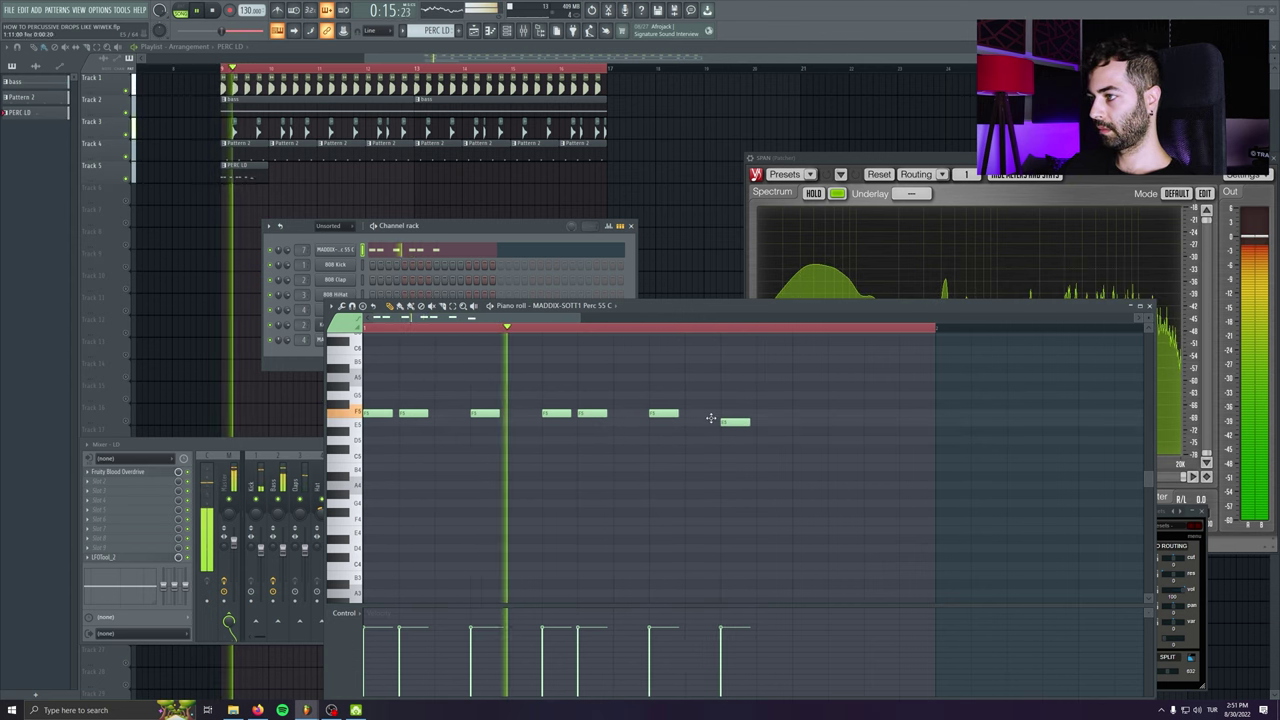
right_click(735, 421)
left_click(690, 413)
left_click(762, 413)
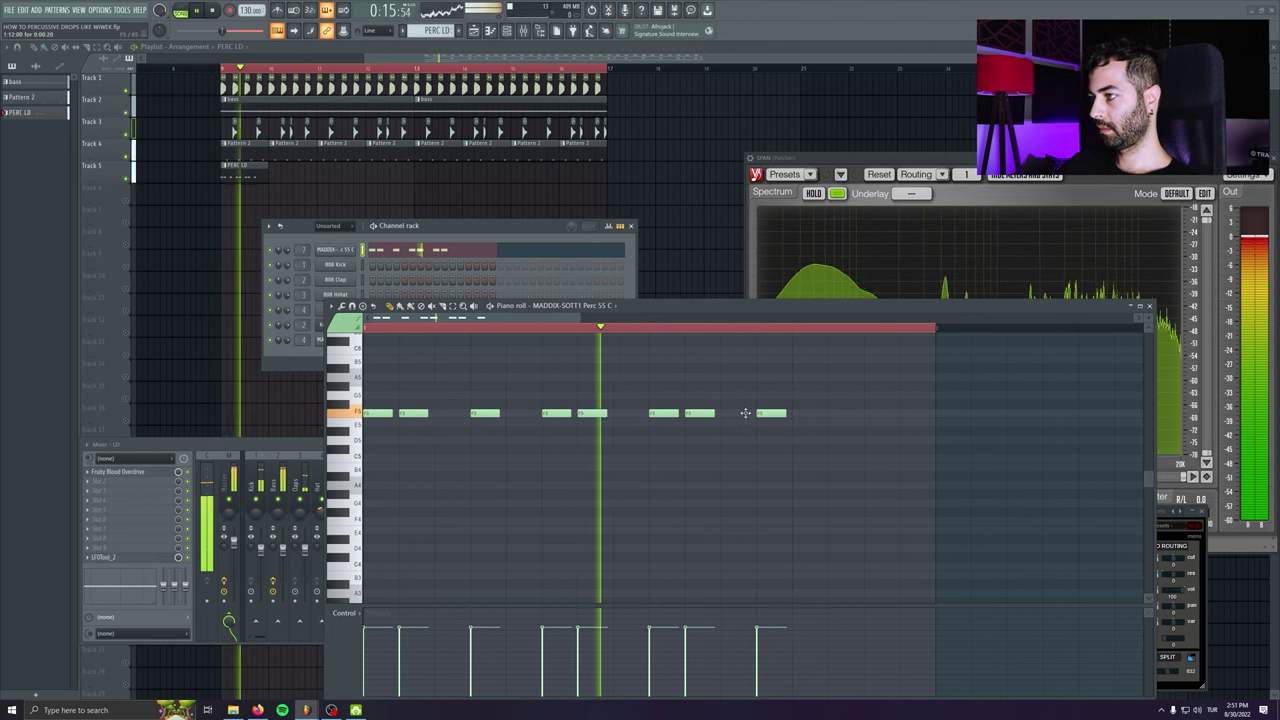
left_click(797, 413)
key("space")
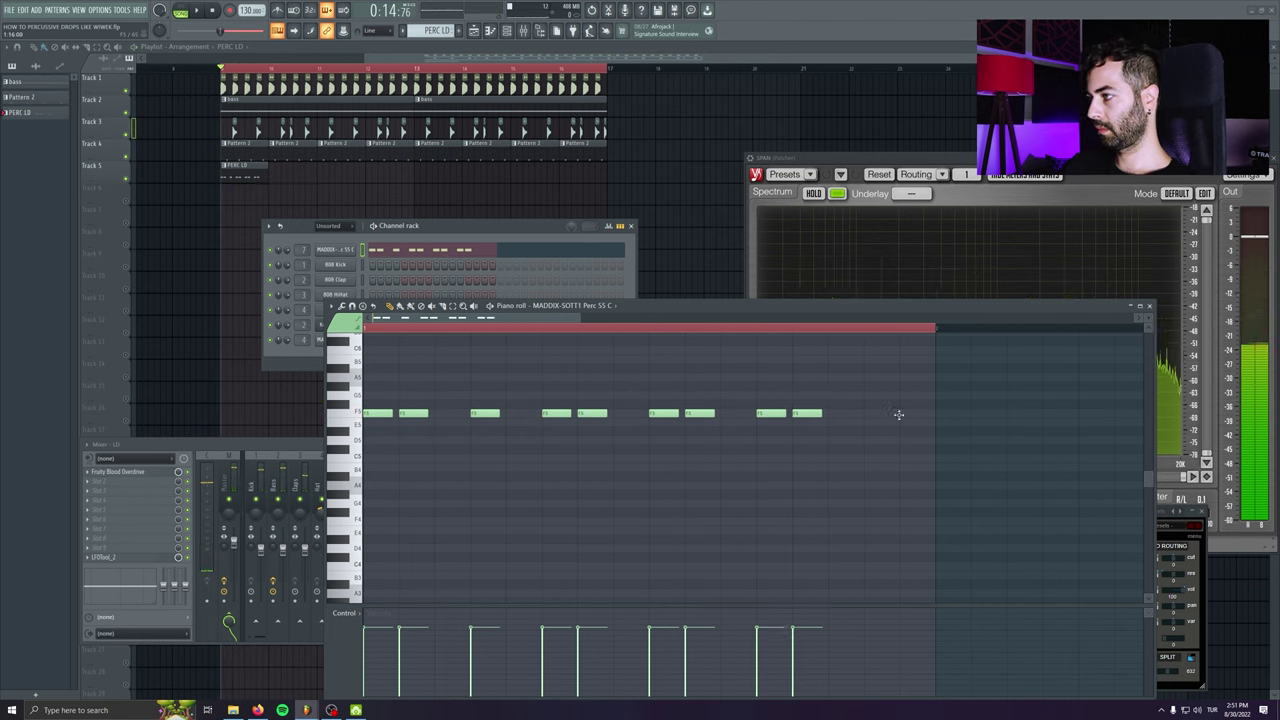
- Try F5 notes on steps 15 and 16 of bar 1 during playback, keeping only the one on step 15
left_click(900, 414)
key("space")
left_click(870, 414)
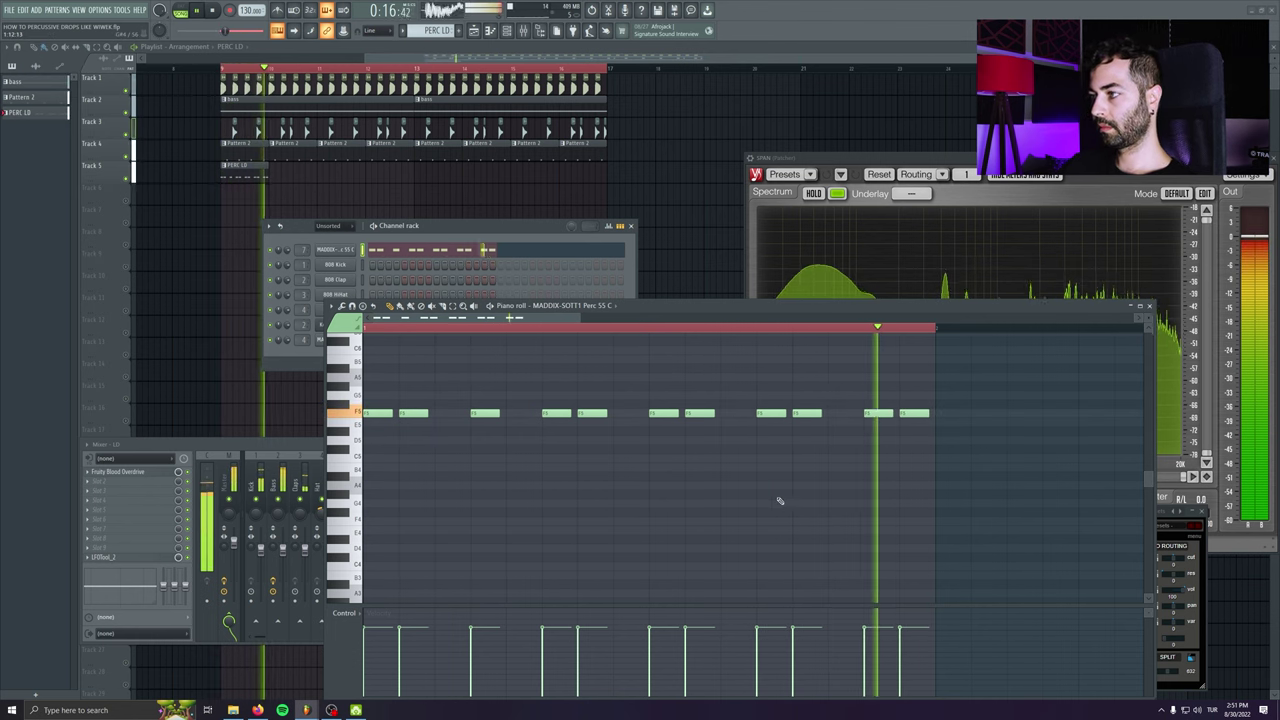
right_click(918, 412)
- Duplicate the bar 1 notes into bar 2 and add a closing F5 note on step 16 of bar 2
scroll(665, 430, "down", 2)
mouse_move(700, 364)
left_mouse_down()
mouse_move(660, 400)
mouse_move(376, 428)
mouse_move(671, 449)
left_mouse_up()
key("space")
key("space")
left_click(686, 524, "ctrl")
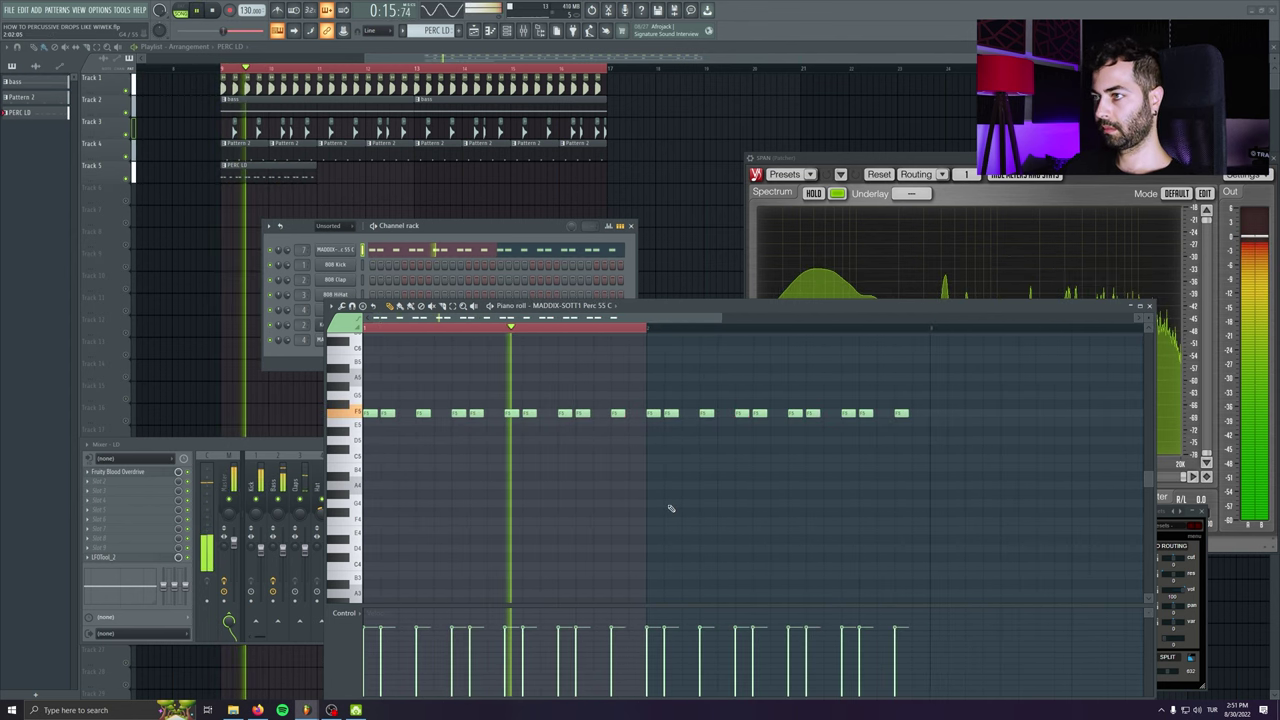
left_click(912, 413)
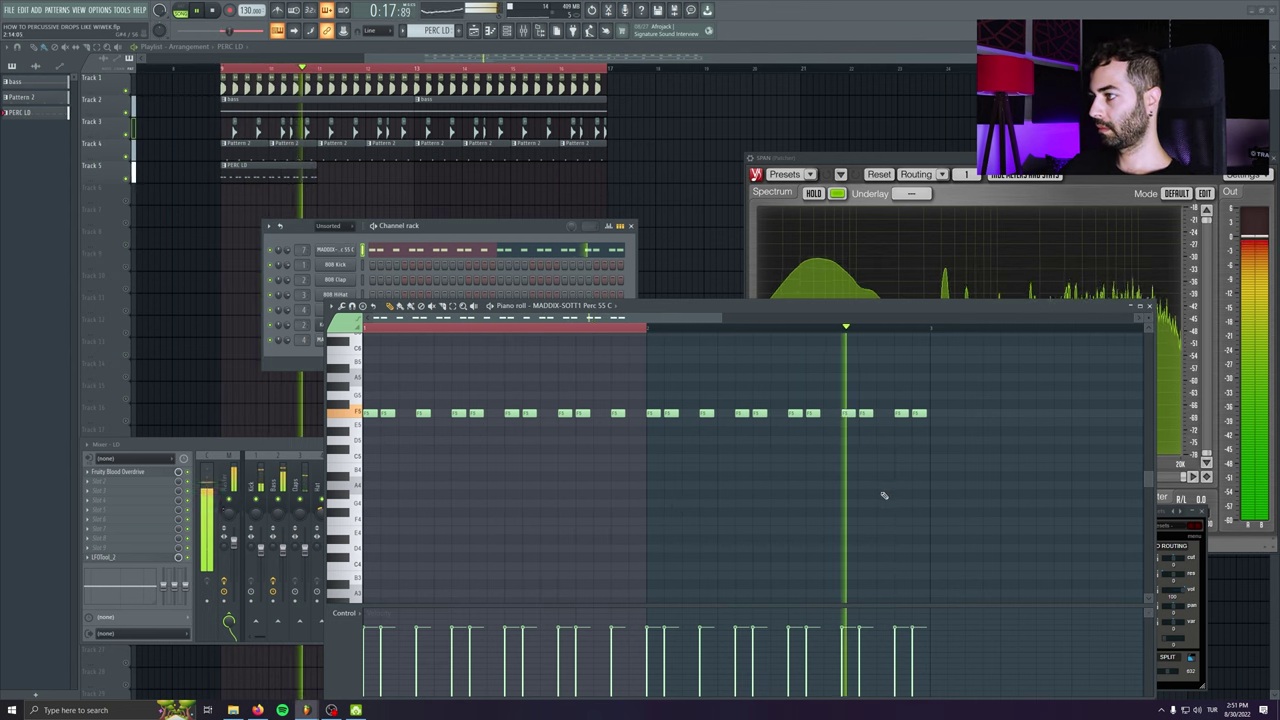
key("space")
- Mute the short extra claps on Track 3 in bars 10, 12, 14 and 16
scroll(209, 140, "up", 3)
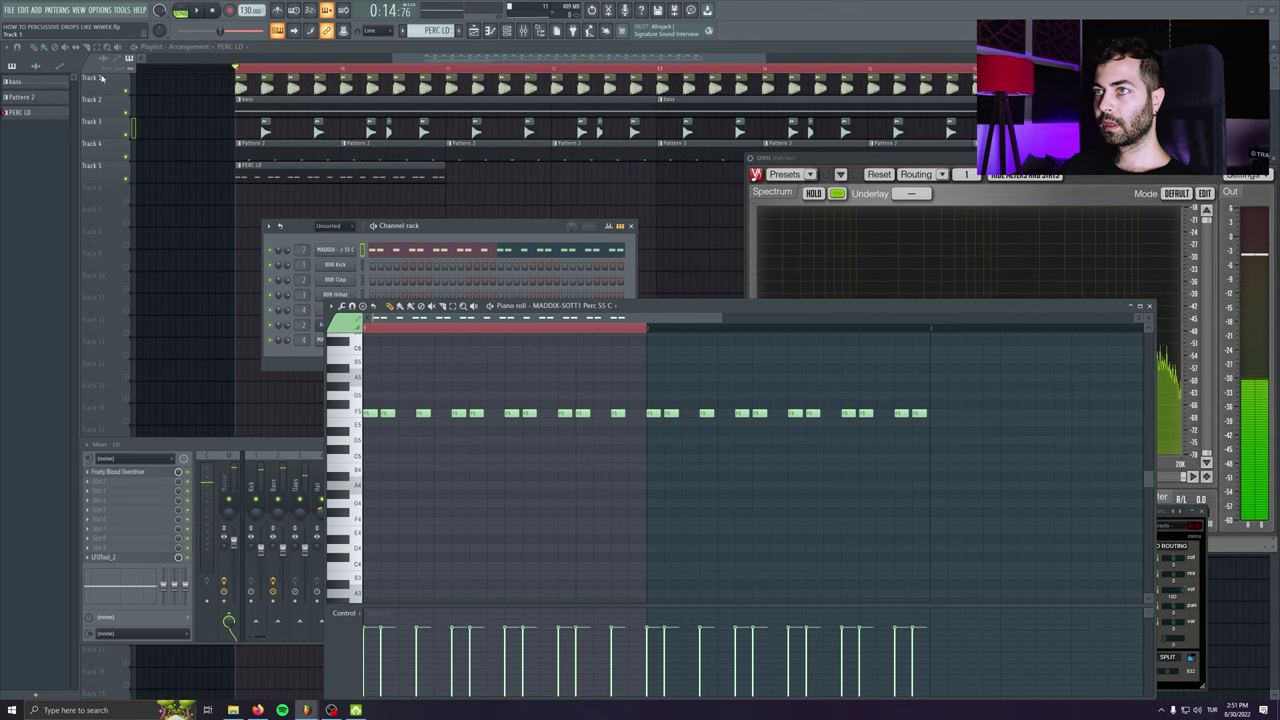
left_click(67, 47)
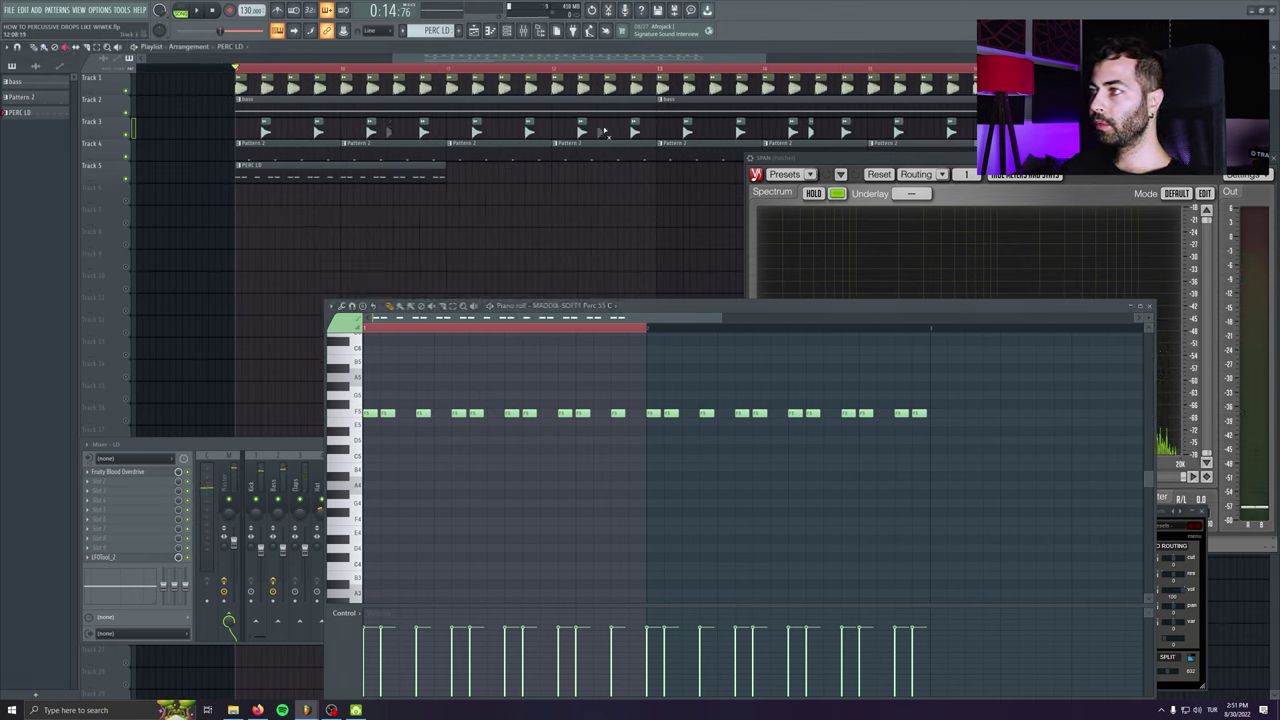
left_click(1021, 123)
left_click(1021, 130)
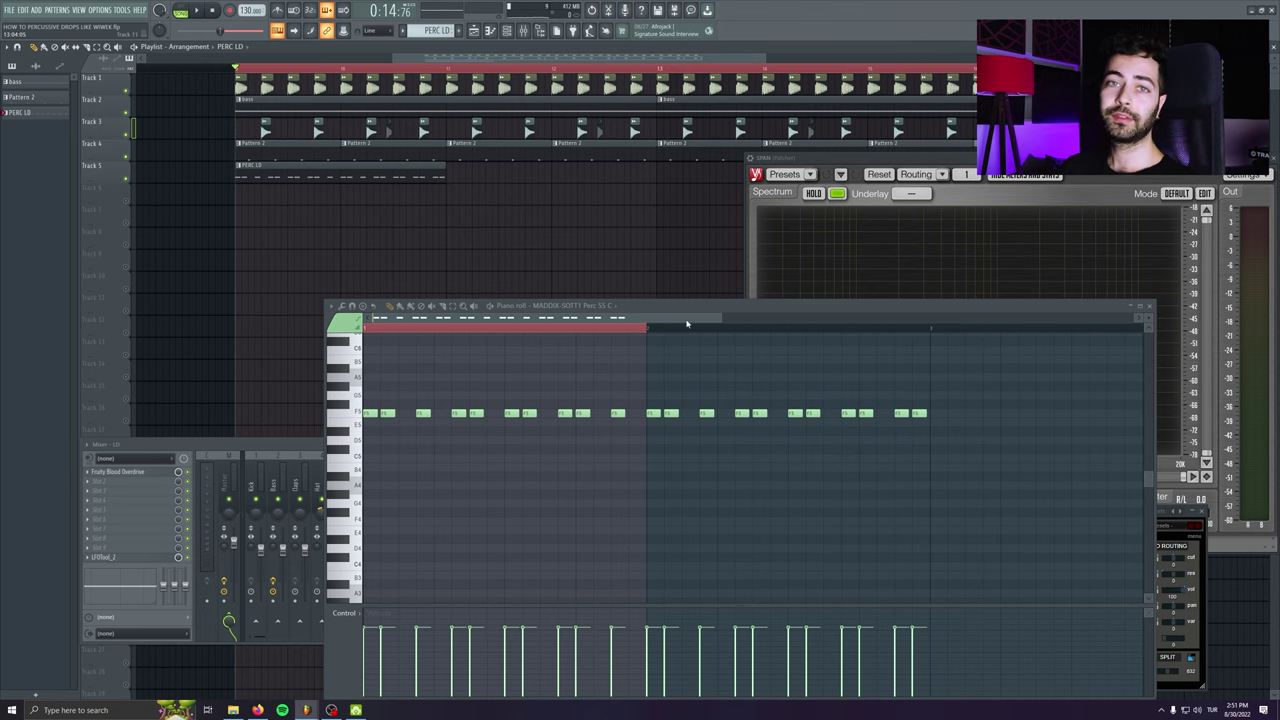
- Audition the two-bar F5 percussion pattern and duplicate all its notes into bars 3 and 4
left_click_drag(967, 383, 366, 477)
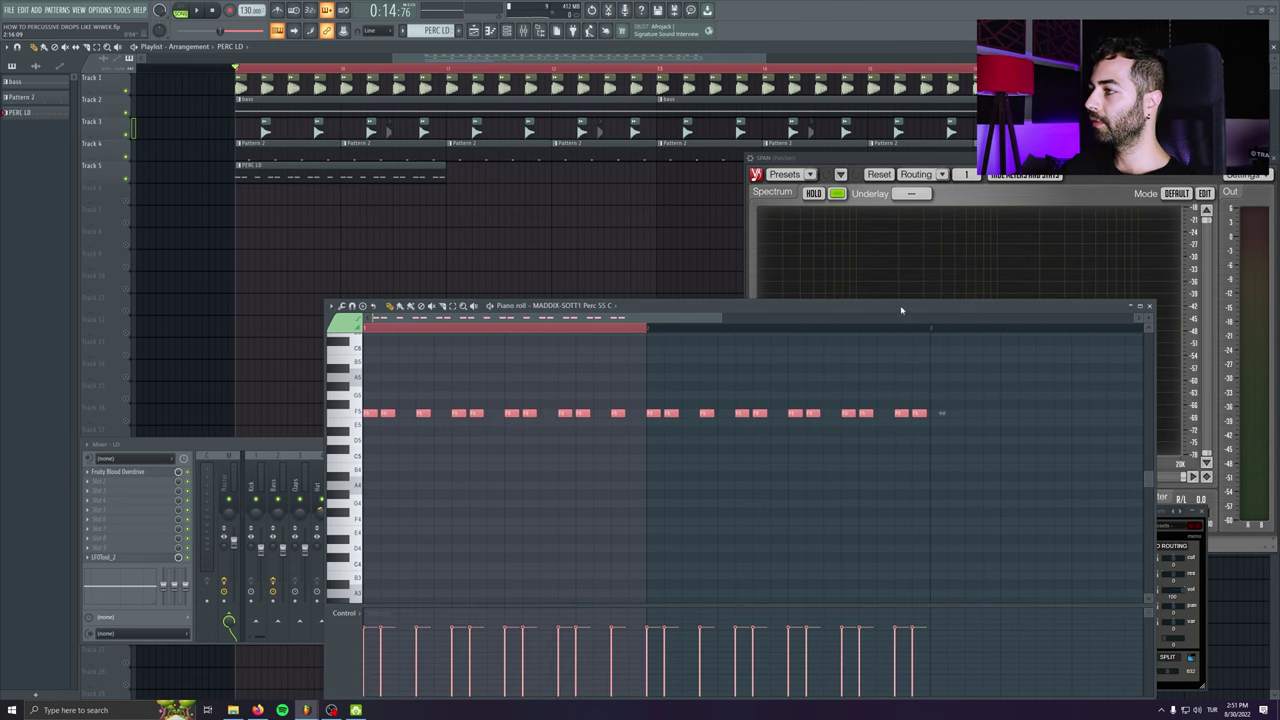
left_click_drag(900, 305, 699, 253)
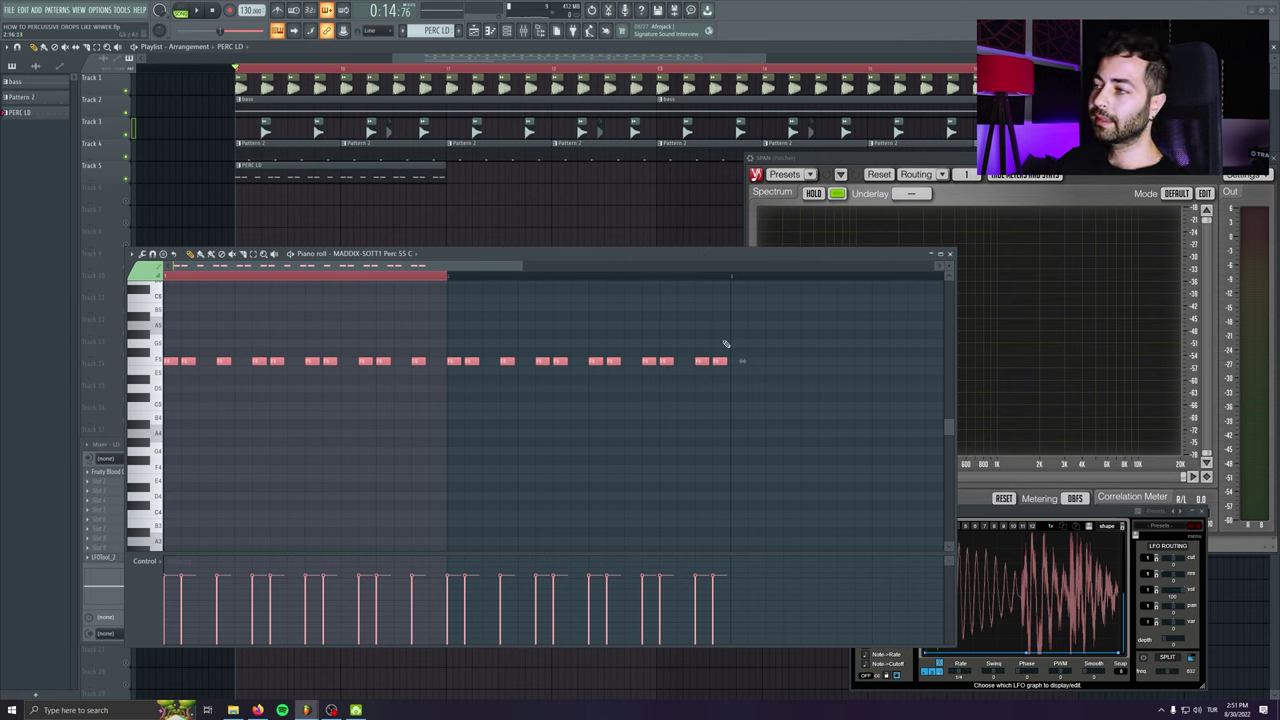
left_click(240, 281)
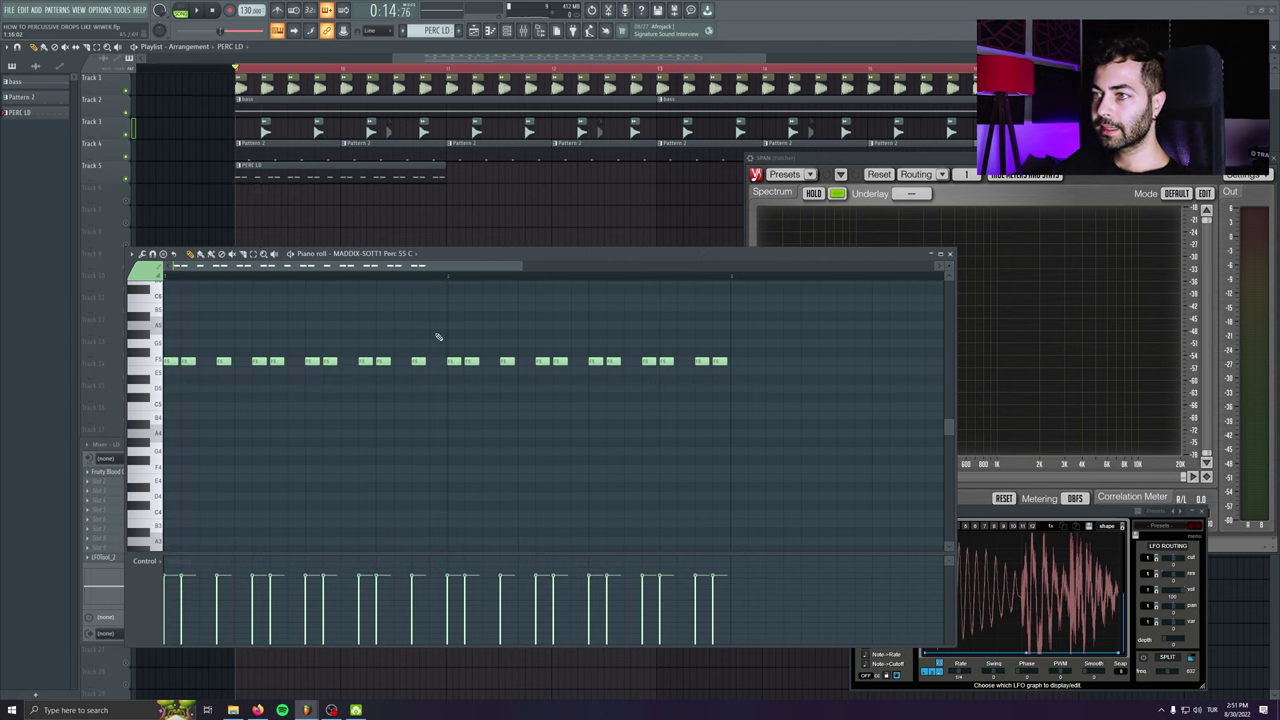
key("space")
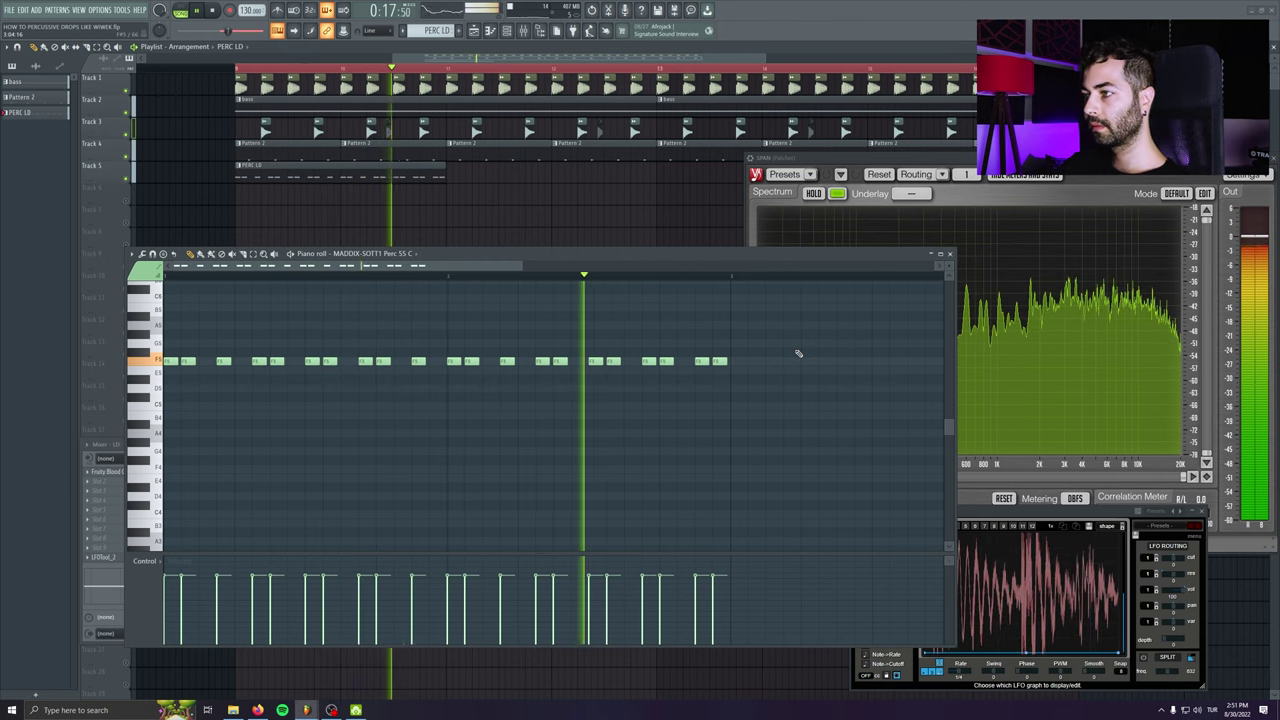
key("space")
key("ctrl+a")
key("ctrl+b")
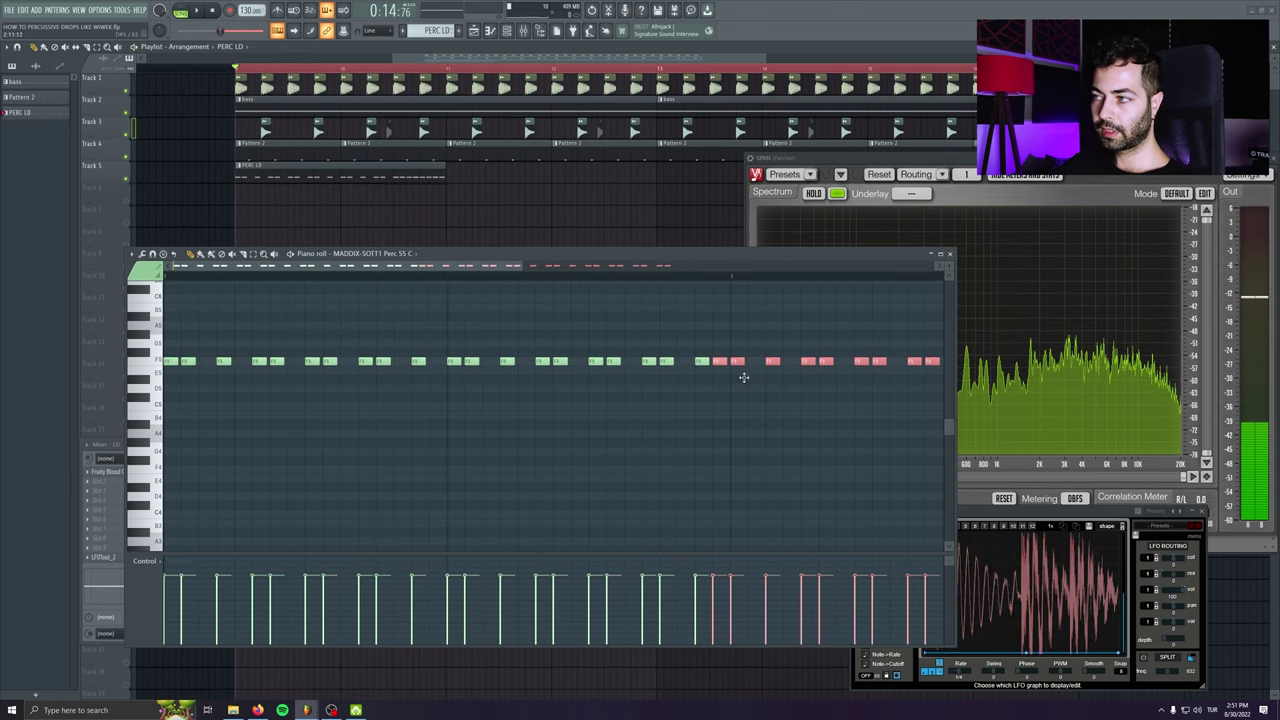
scroll(422, 508, "down", 2)
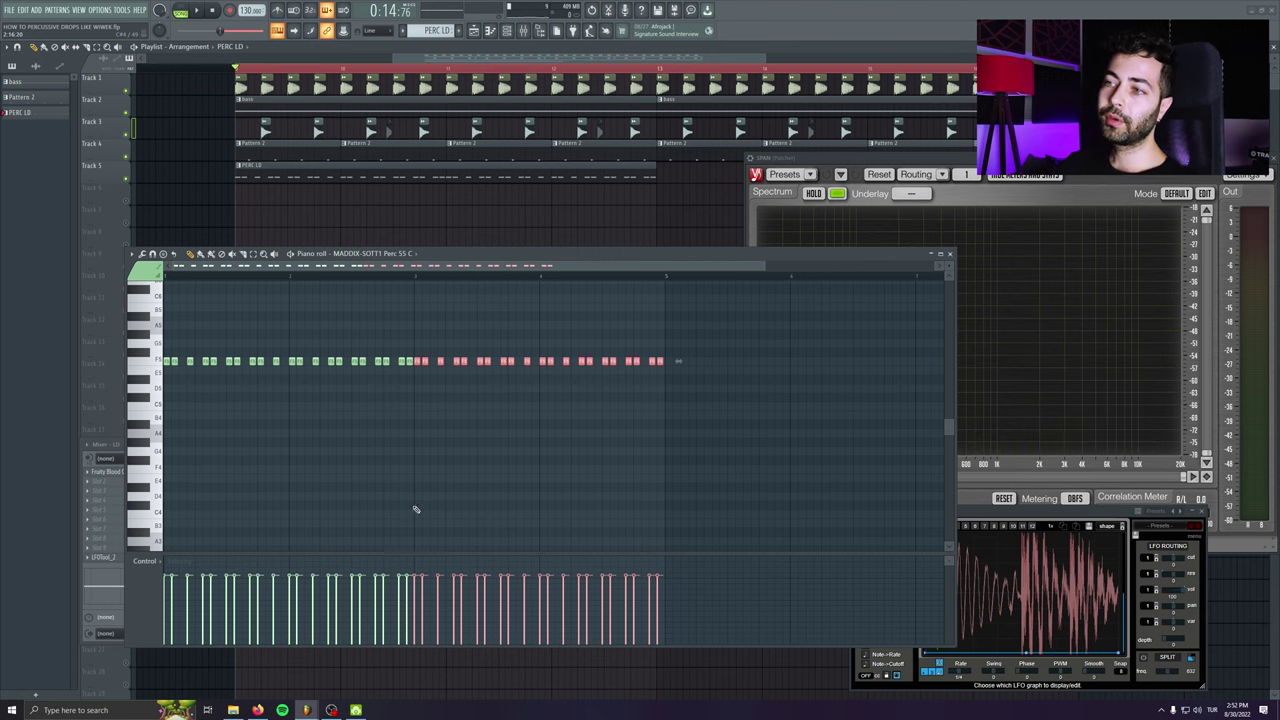
- Try F6 and E6 notes on steps 3 and 4 of bar 1 and E6 on step 2 of bar 2, undoing them after playback
scroll(416, 510, "up", 3)
left_click_drag(454, 469, 841, 530)
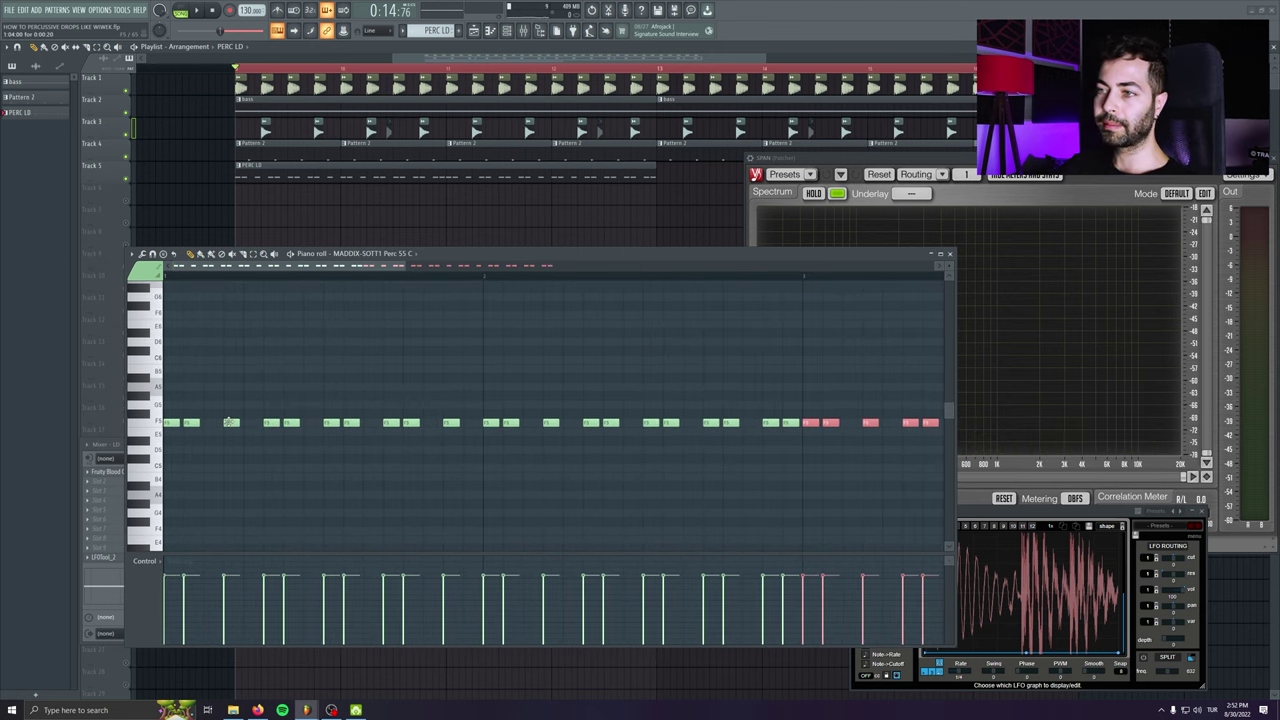
left_click(212, 315)
left_click(231, 324)
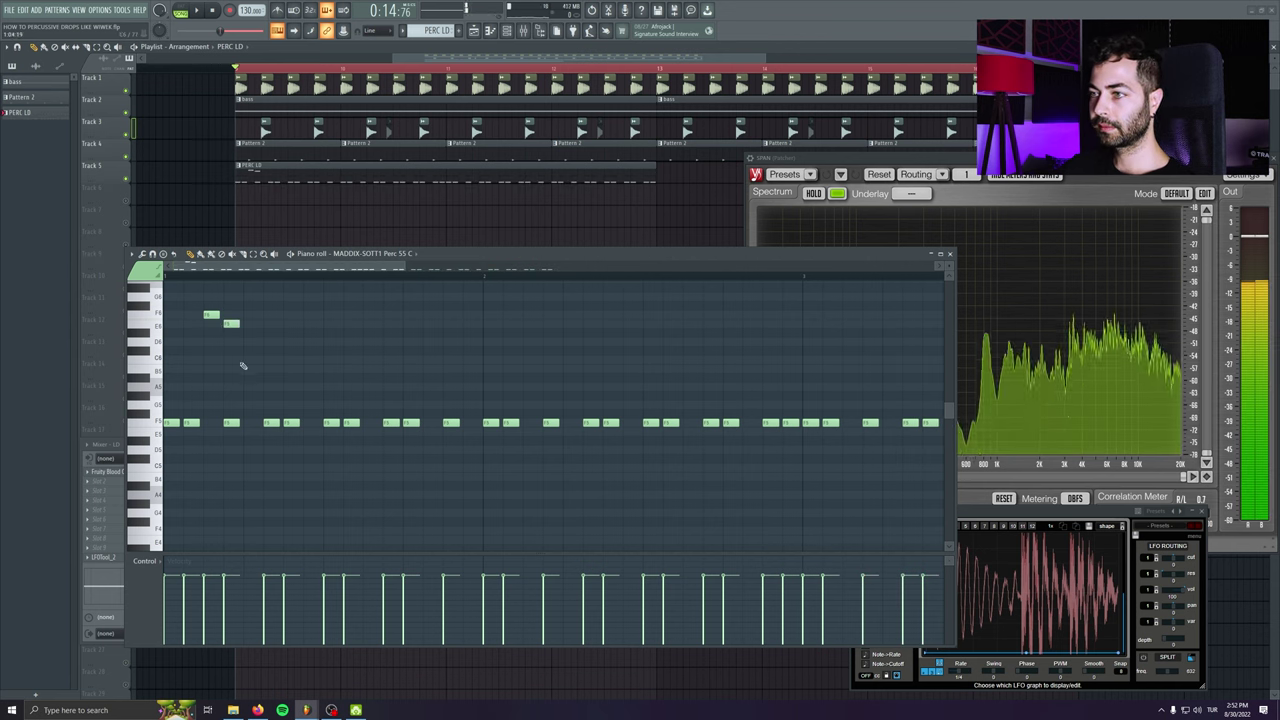
right_click(232, 423)
key("space")
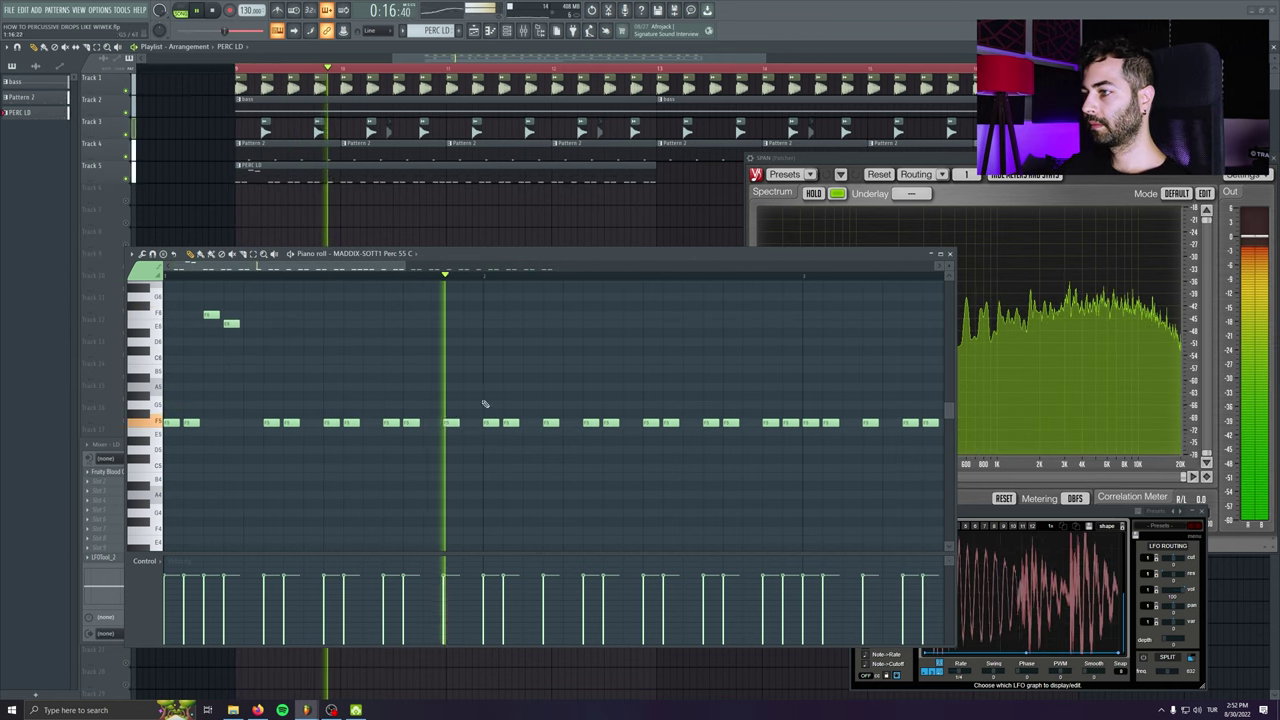
left_click(510, 323)
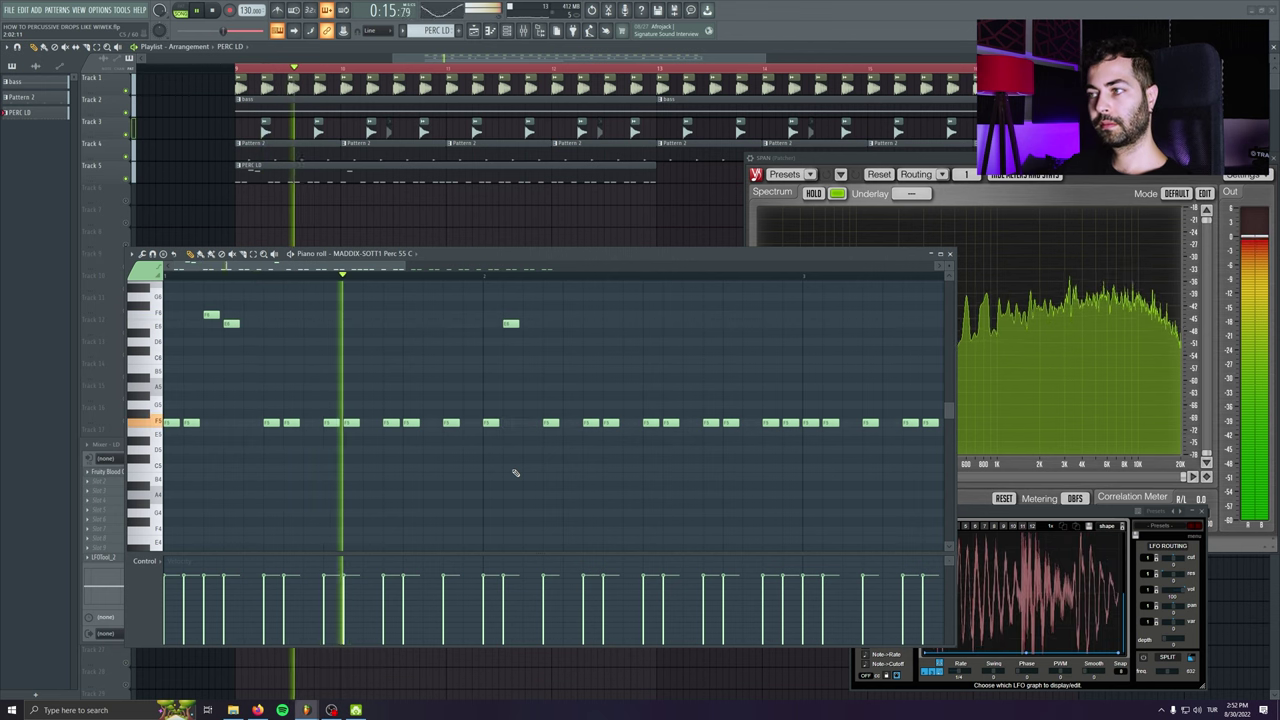
key("space")
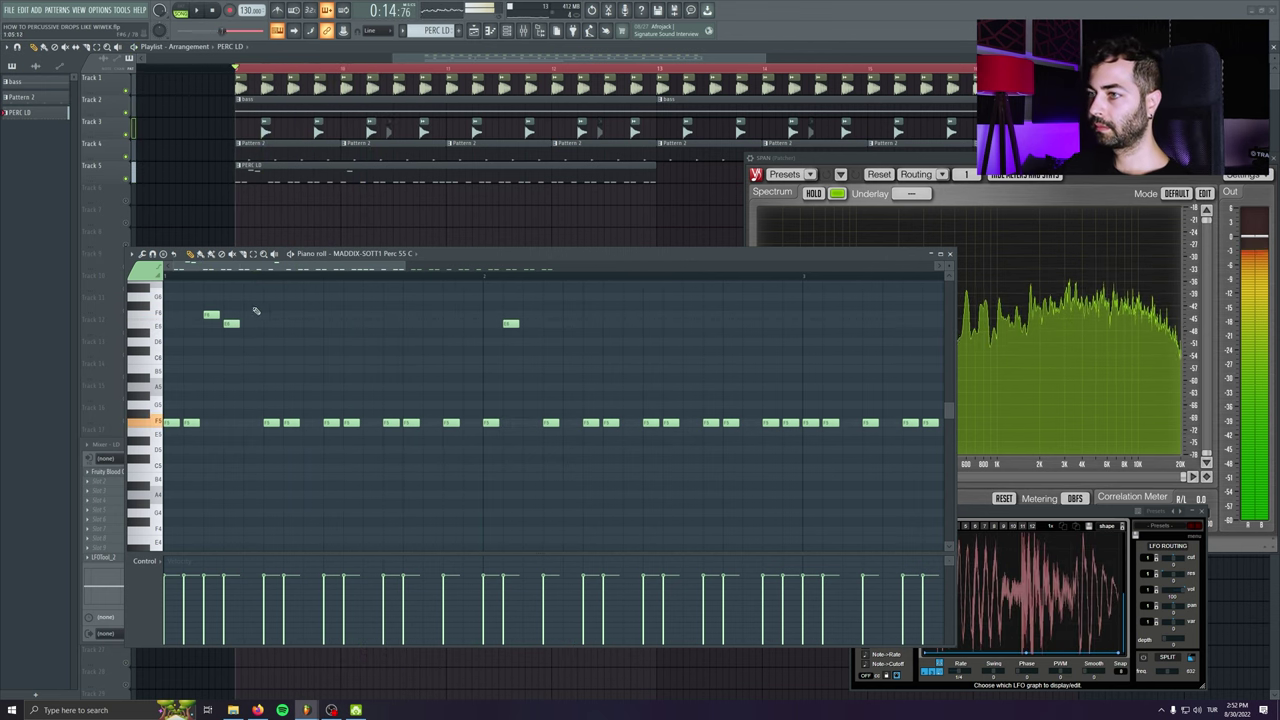
key("ctrl+z")
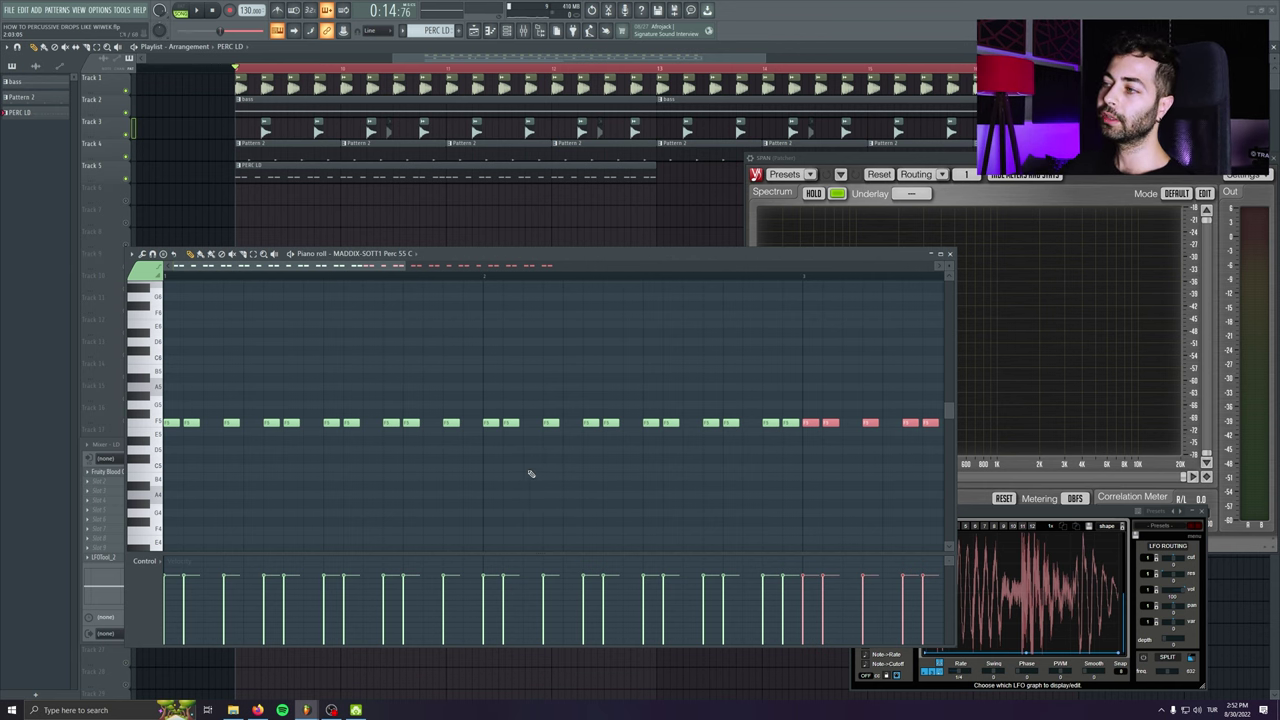
- Add F5 notes on steps 11 and 14 of bar 4 so steps 9 to 16 form a continuous roll, and audition it
scroll(300, 272, "down", 3)
key("space")
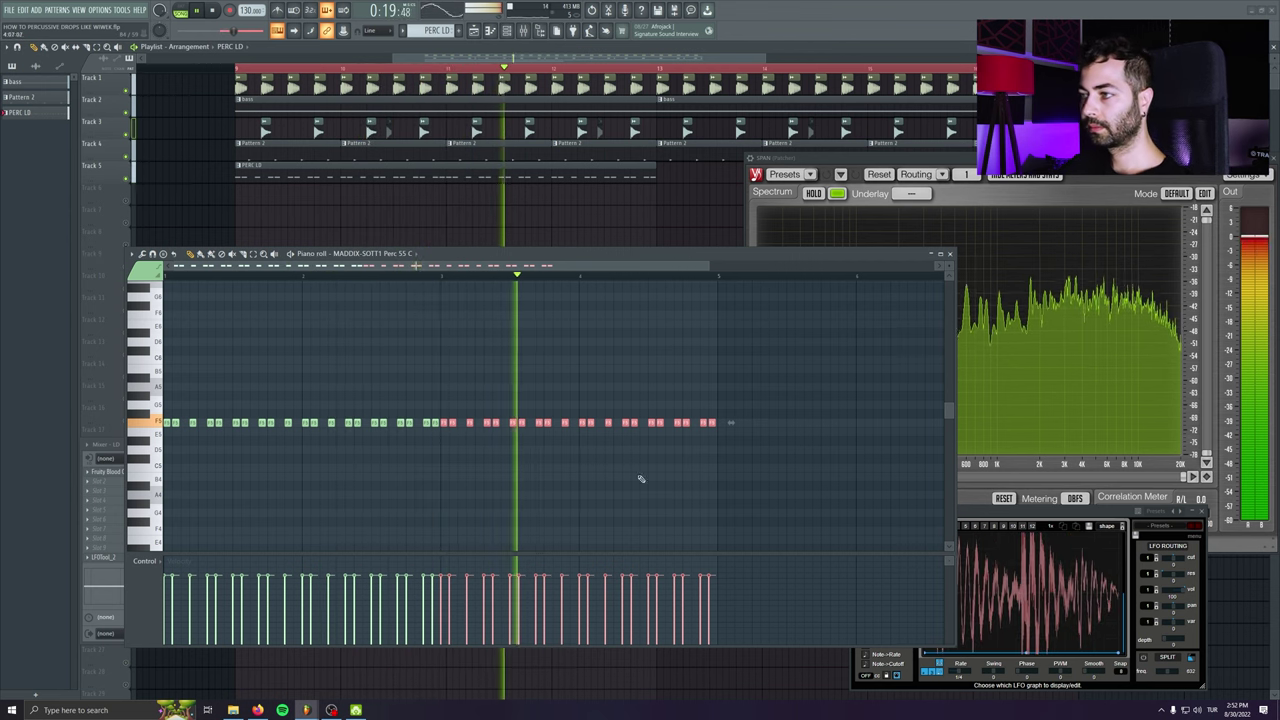
scroll(751, 466, "up", 3)
scroll(274, 480, "up", 4)
scroll(343, 480, "down", 5)
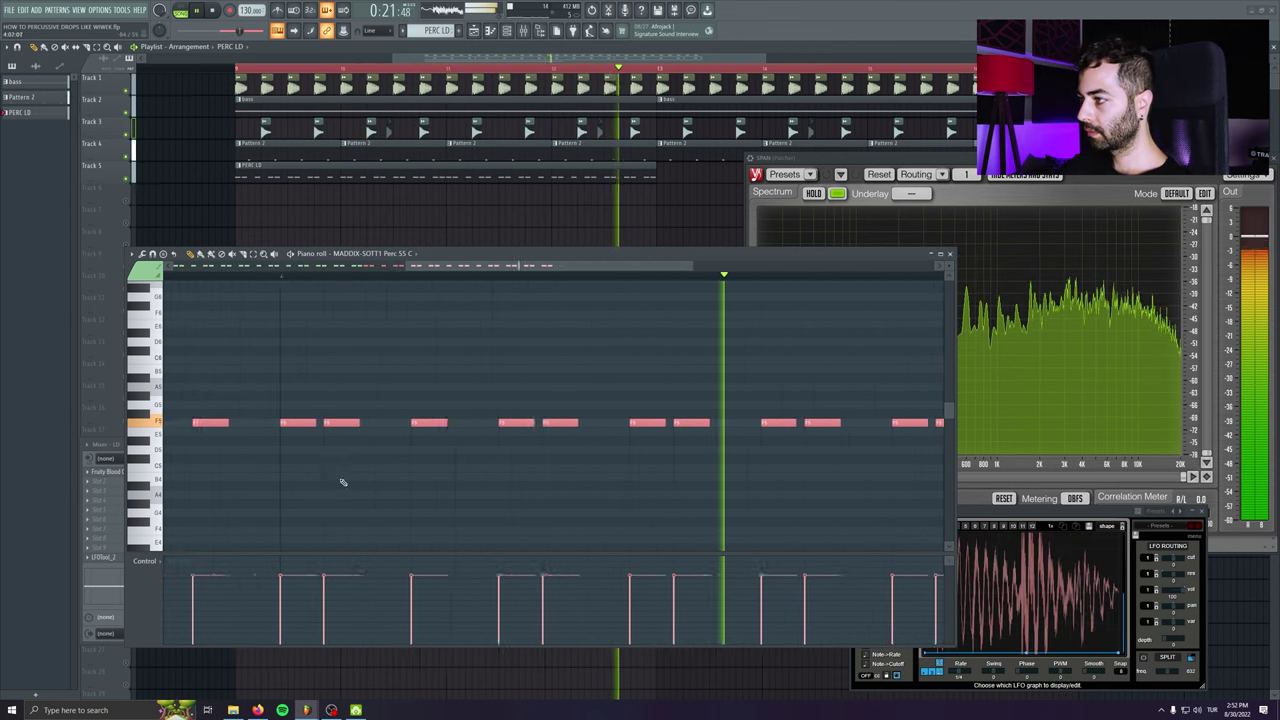
key("space")
scroll(545, 430, "up", 2)
left_click_drag(663, 370, 466, 441)
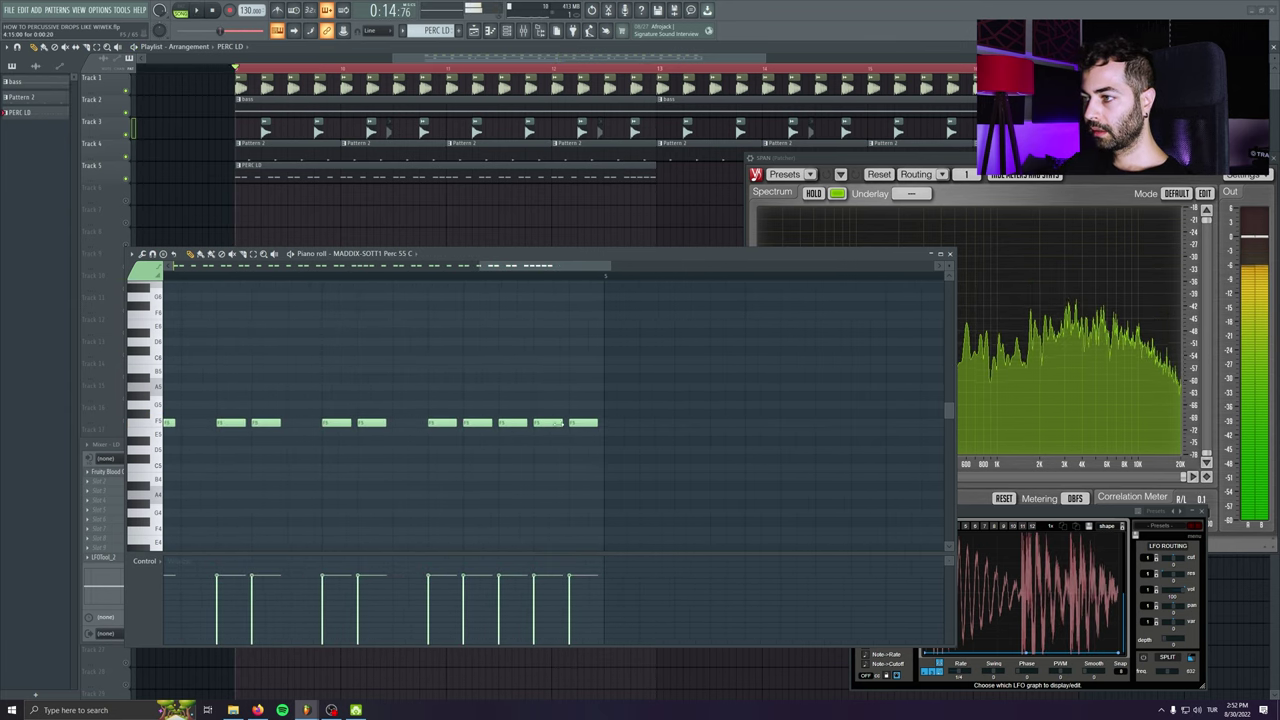
scroll(370, 482, "down", 4)
left_click_drag(408, 474, 620, 469)
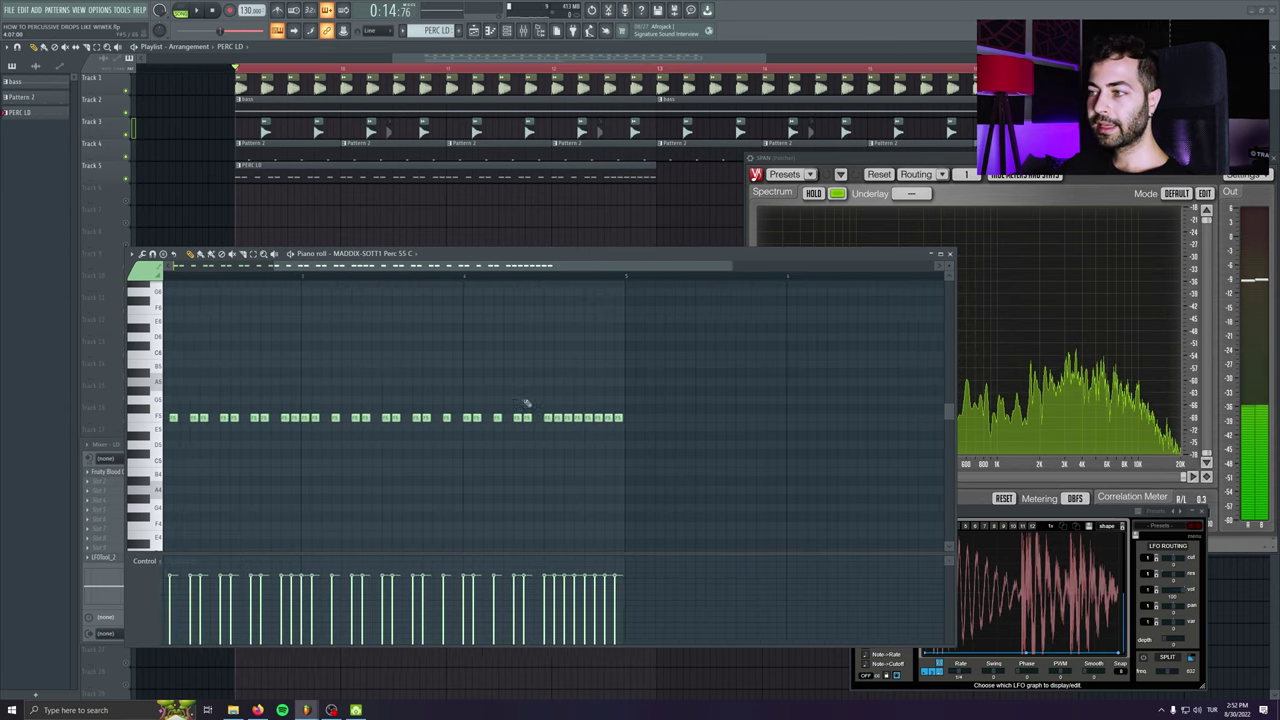
left_click_drag(675, 392, 556, 488)
key("space")
left_click(795, 463)
right_click(796, 464)
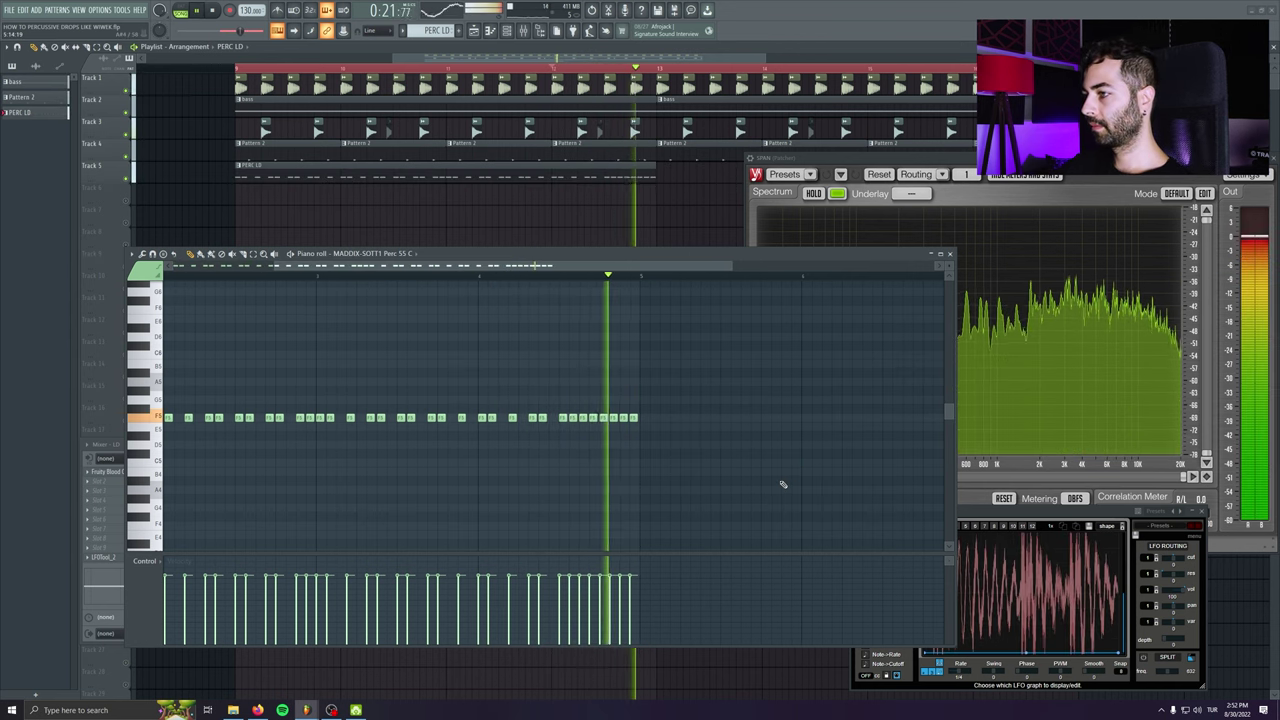
- Split the F5 notes on steps 13 to 16 of bar 4 into evenly spaced 32nd notes and audition the roll
key("space")
left_click_drag(720, 451, 600, 397)
scroll(637, 420, "up", 5)
mouse_move(677, 420)
left_mouse_down()
mouse_move(635, 418)
mouse_move(660, 416)
left_mouse_up()
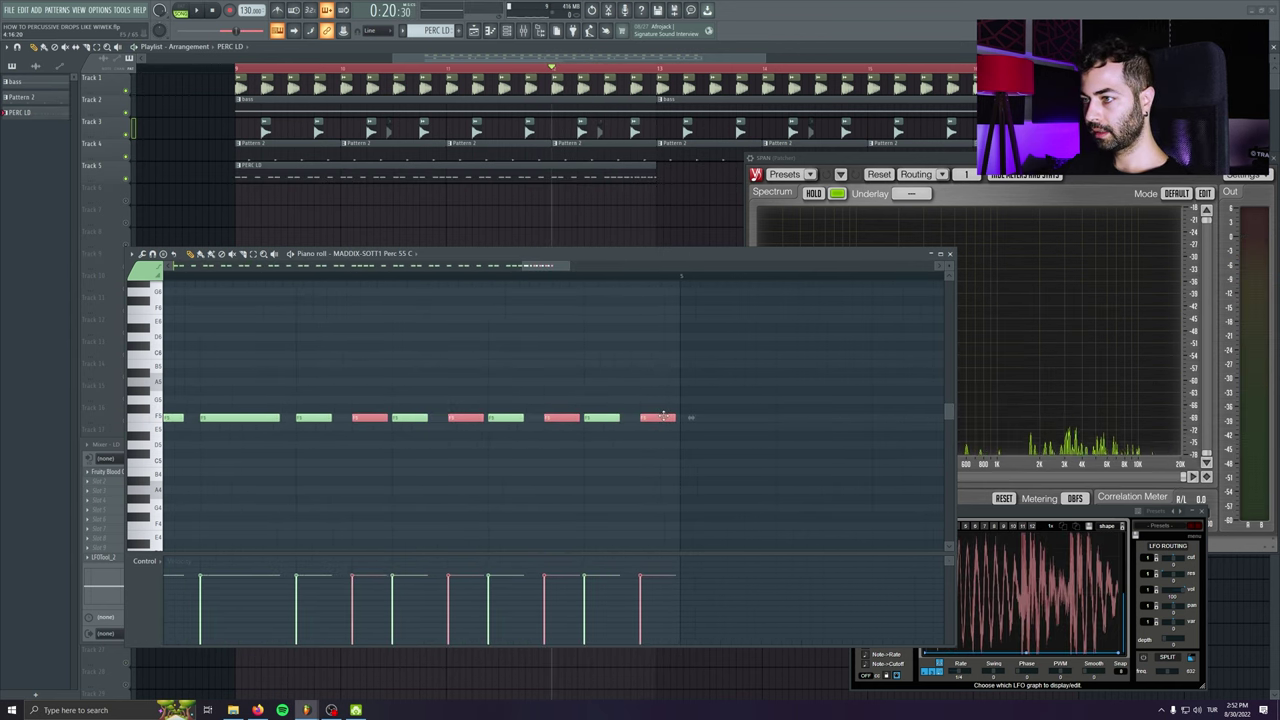
key("space")
scroll(668, 445, "down", 2)
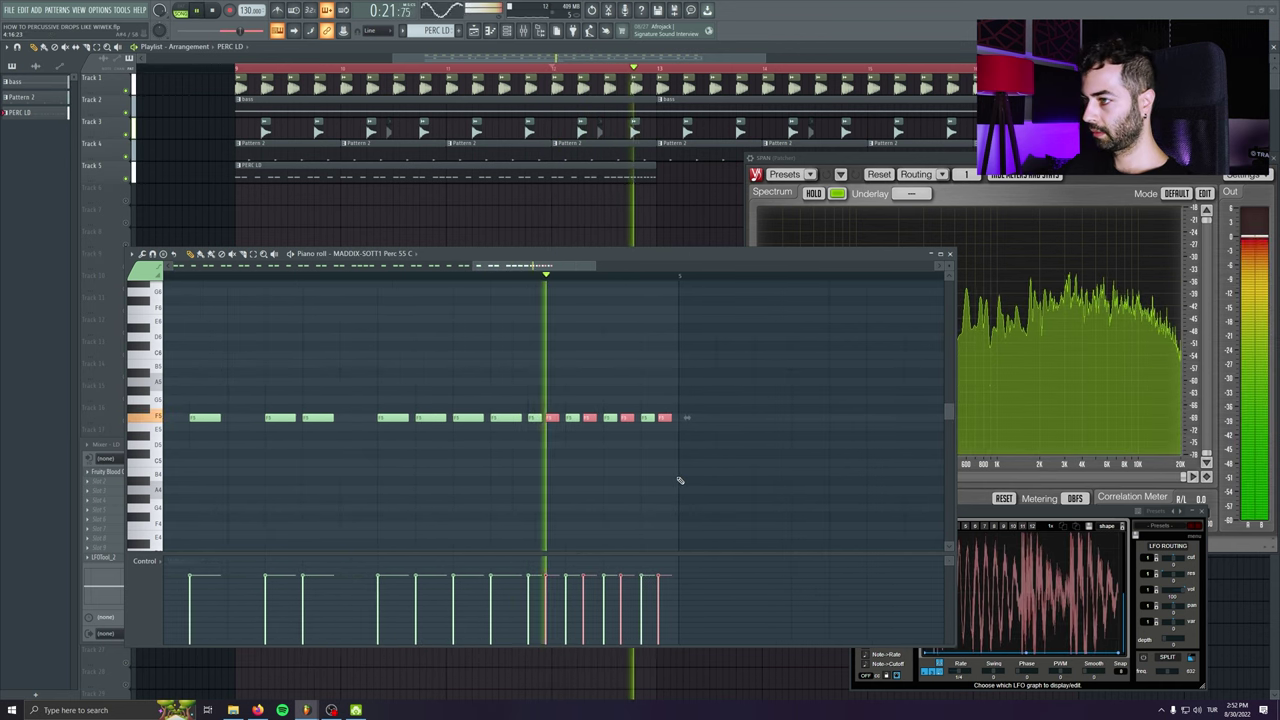
scroll(661, 430, "up", 2)
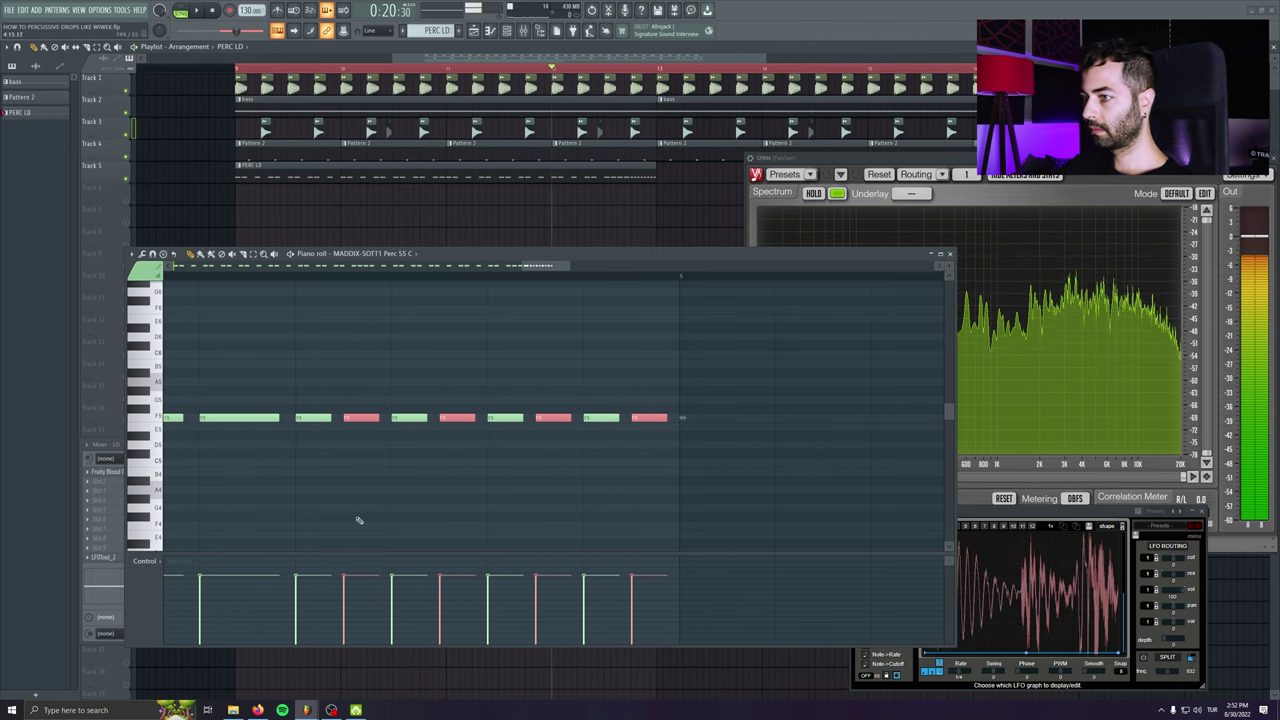
scroll(294, 483, "down", 2)
scroll(294, 483, "up", 3)
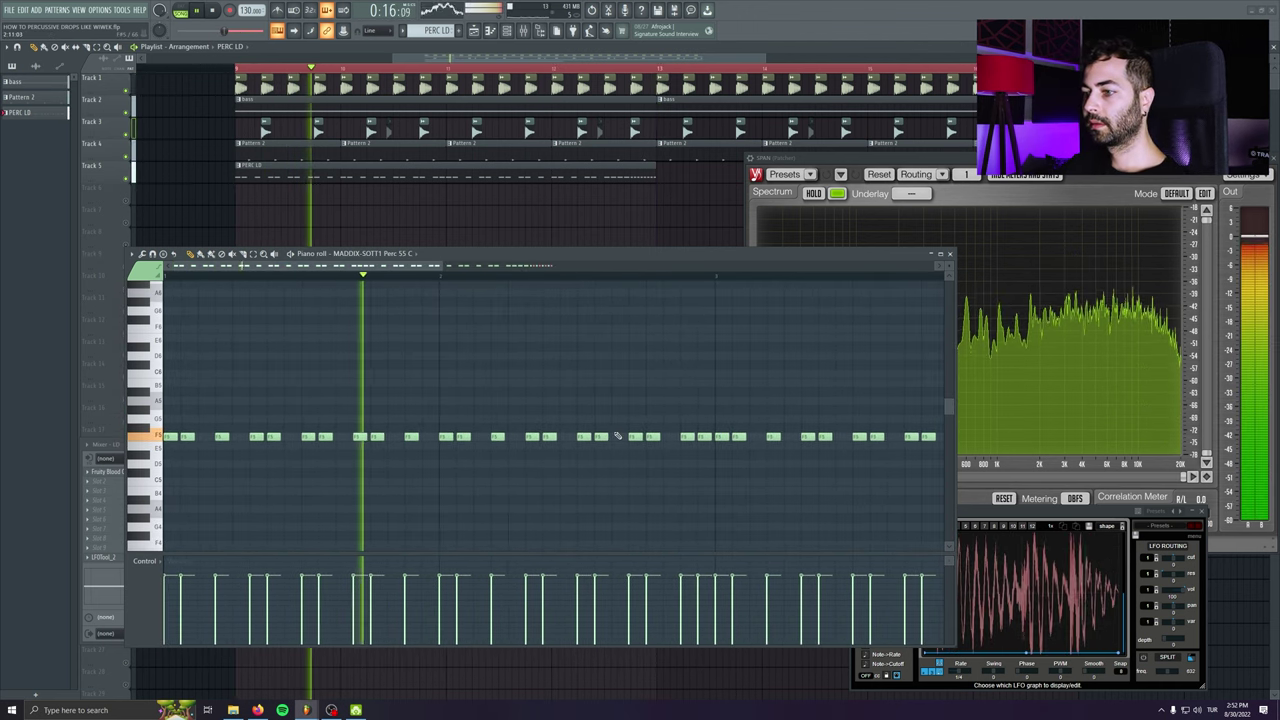
- Try deleting the F5 note on step 1 of bar 3 during playback, stop, and undo the deletion
scroll(720, 425, "up", 2)
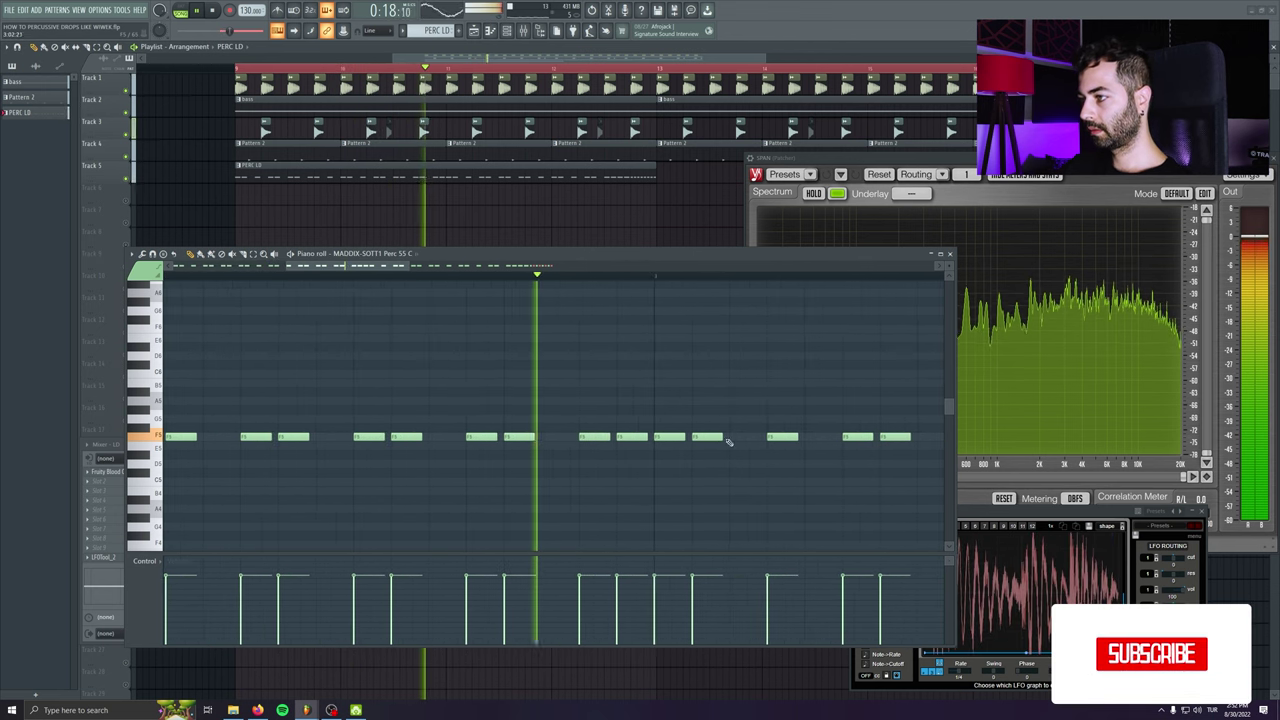
scroll(337, 449, "down", 3)
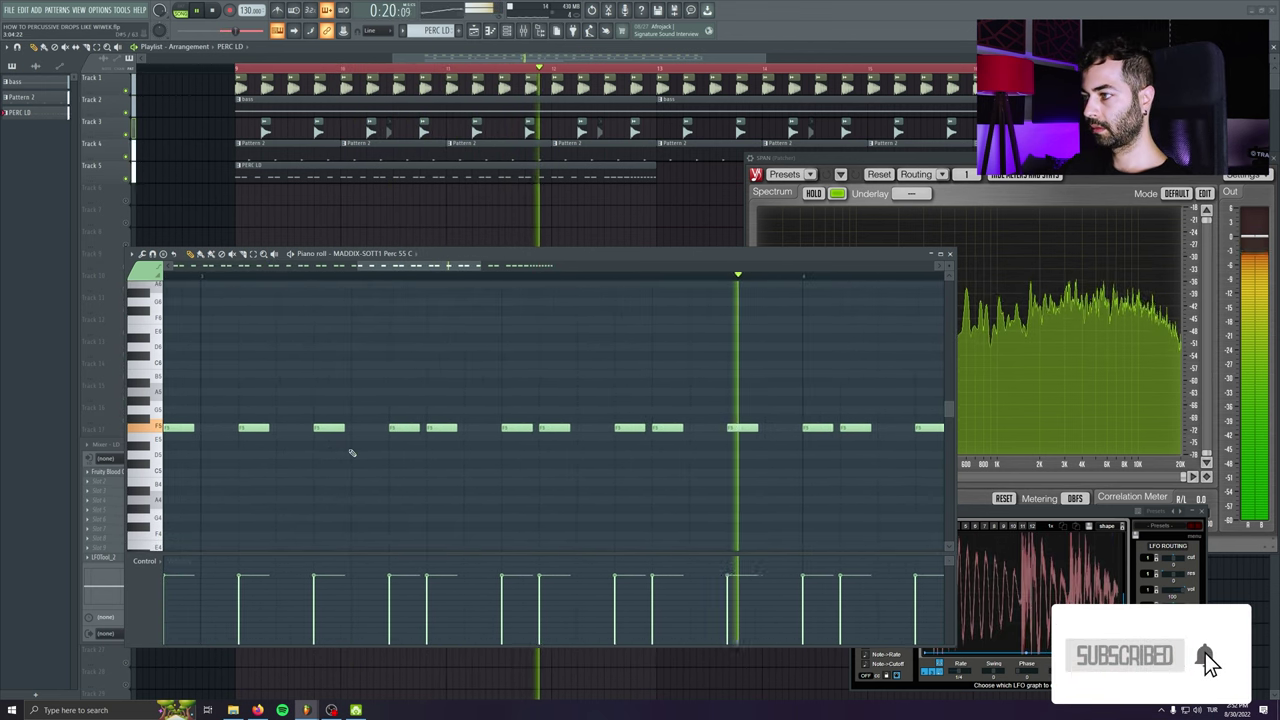
scroll(657, 486, "down", 3)
key("space")
key("ctrl+z")
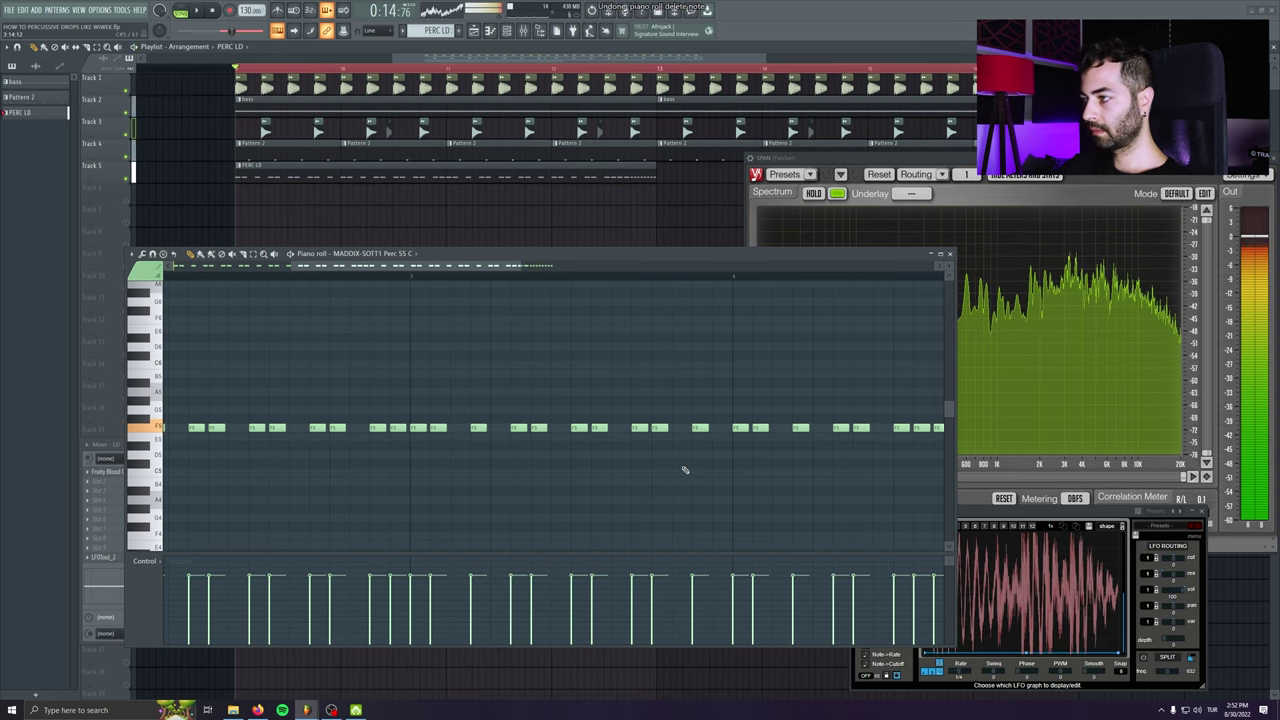
- Try the Funky drummer and Hip Hop 2 levels templates in the quantizer and apply Techno 2 to the percussion notes
scroll(414, 449, "down", 4)
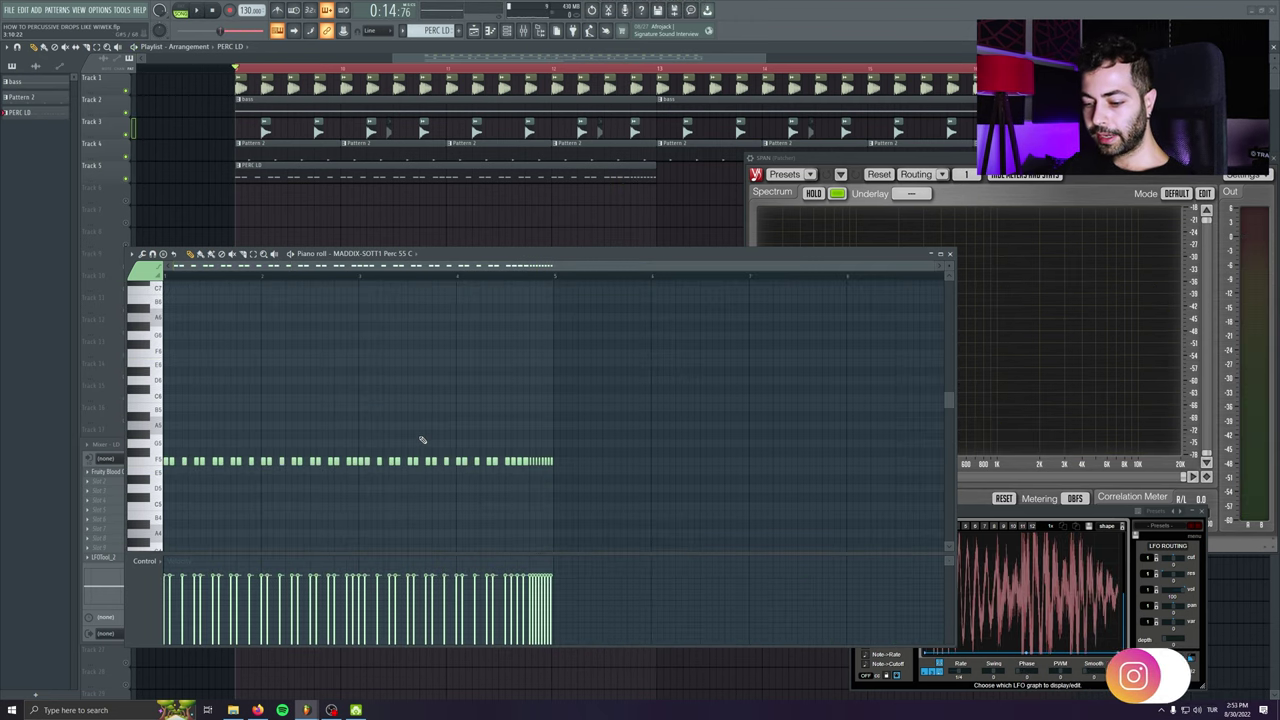
key("alt+q")
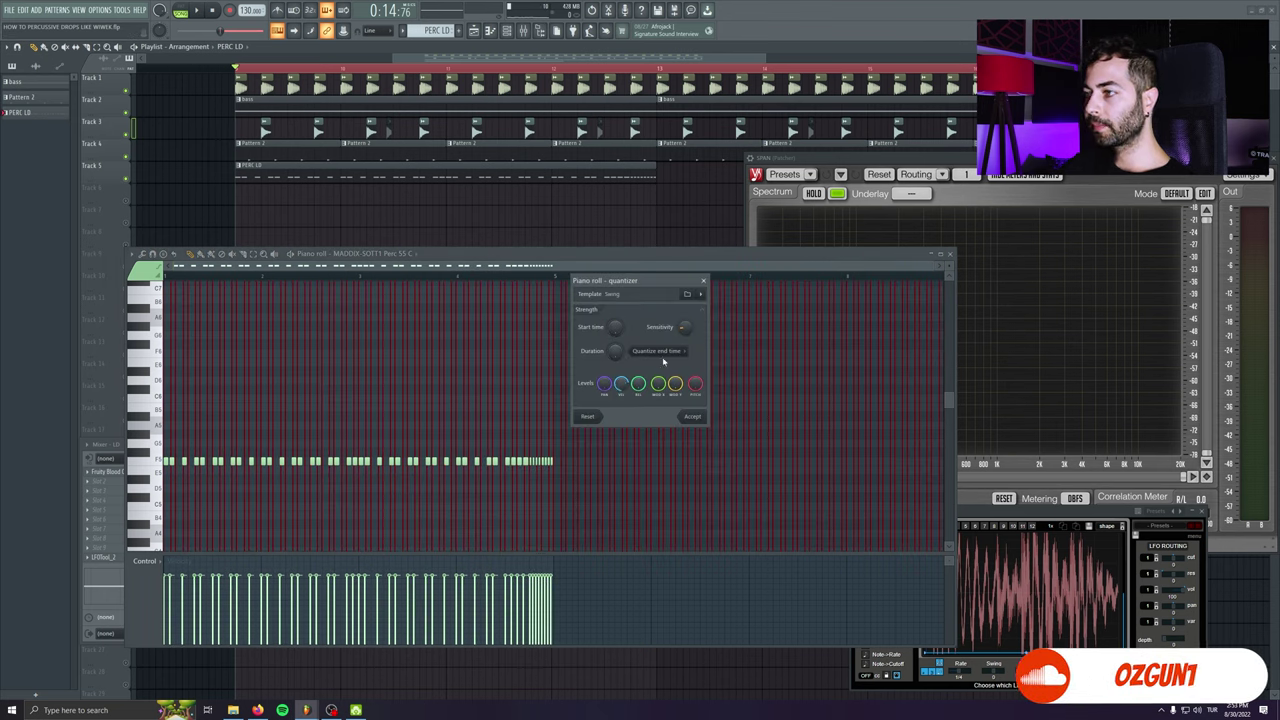
left_click(701, 294)
mouse_move(718, 413)
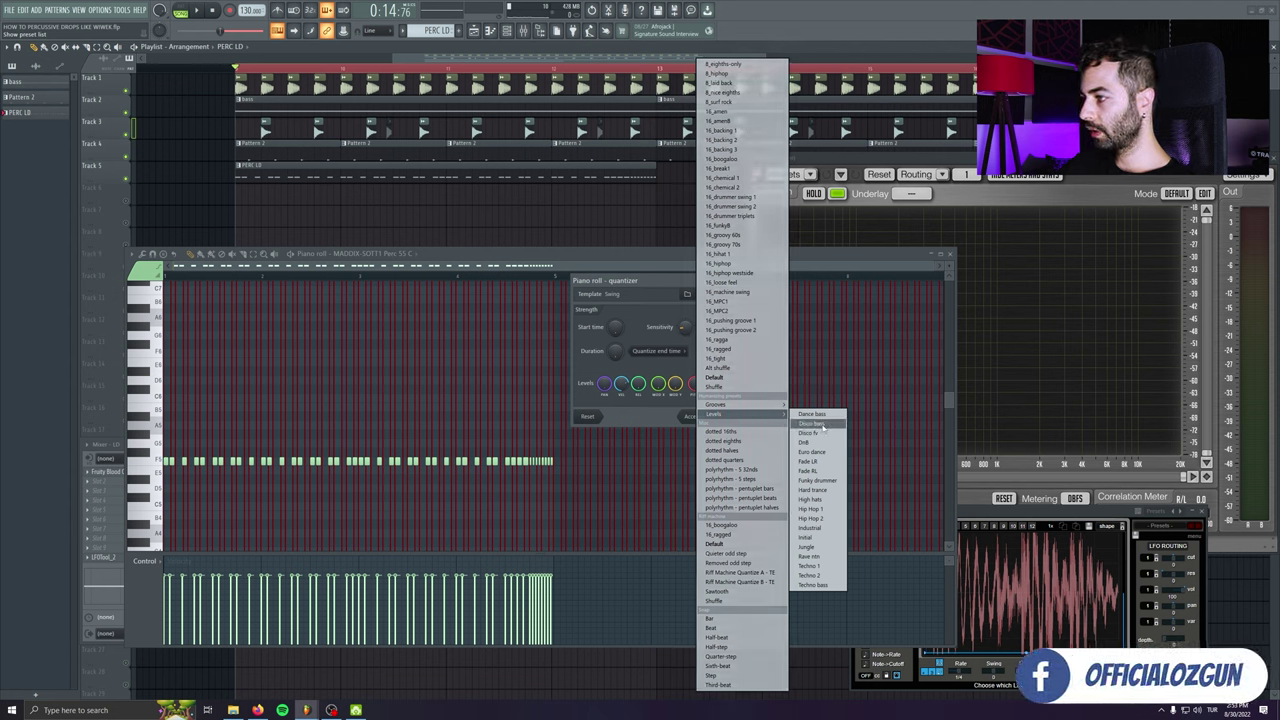
left_click(830, 482)
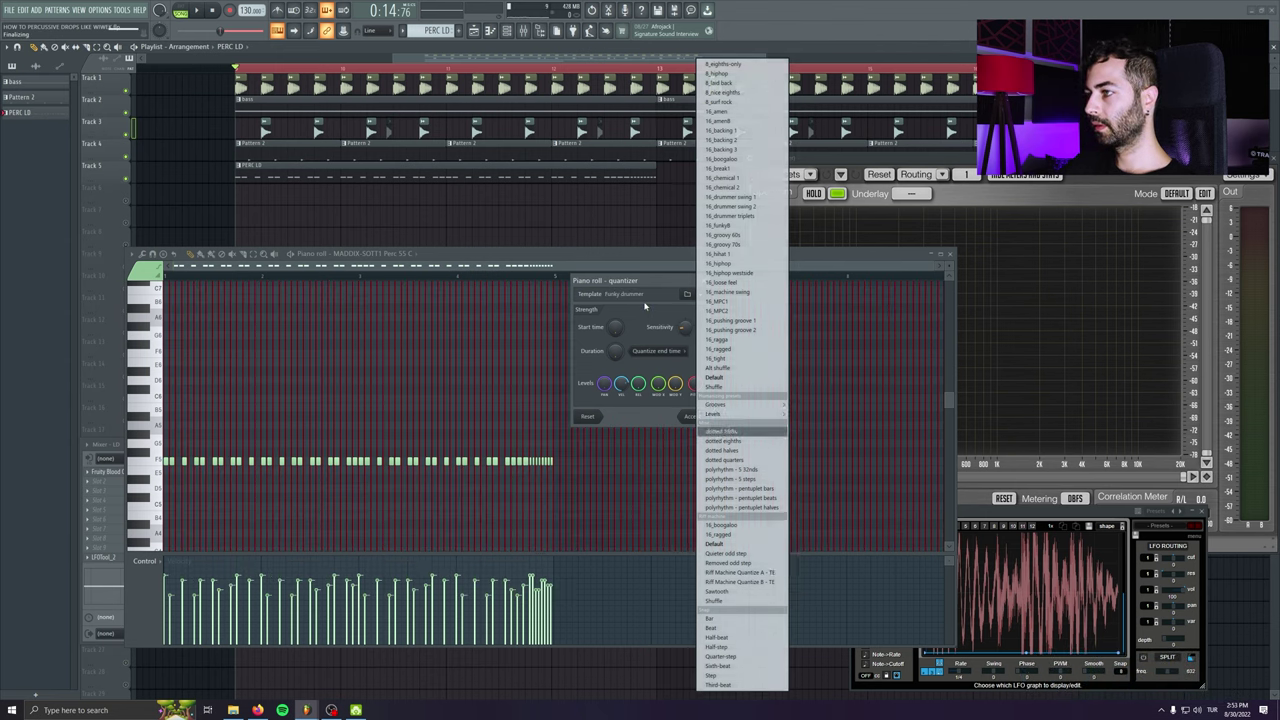
key("space")
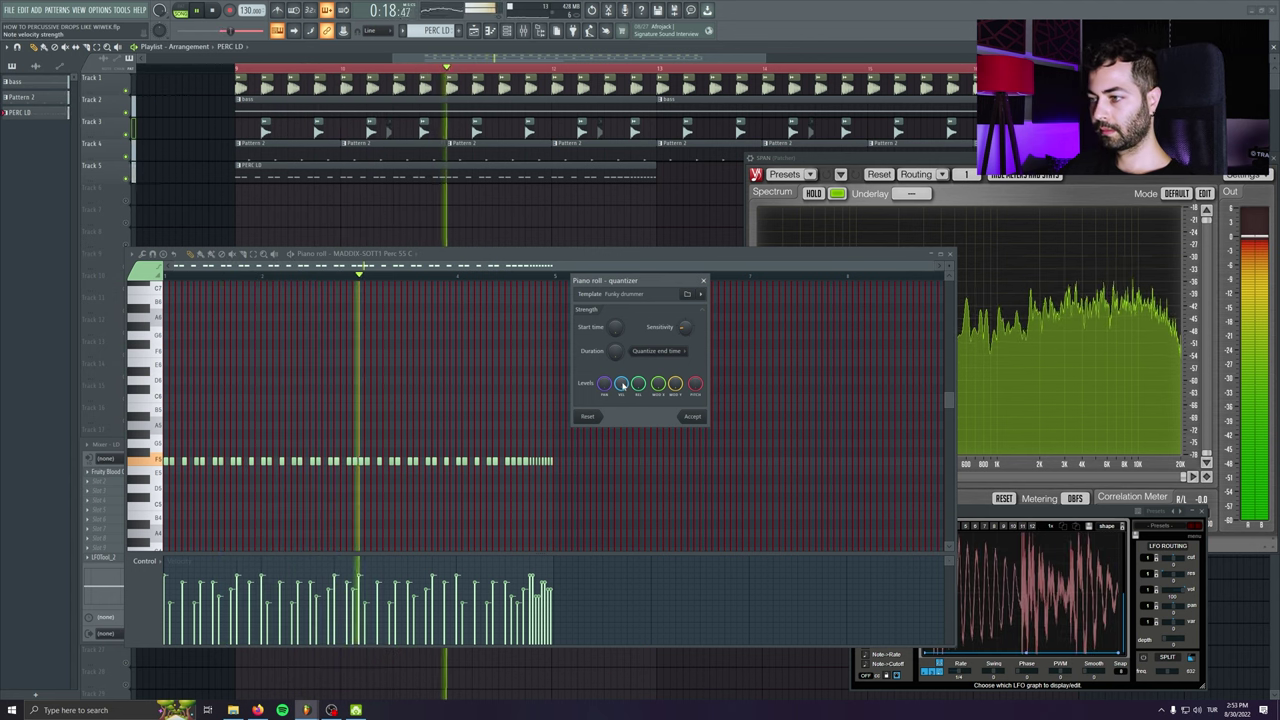
left_click(703, 295)
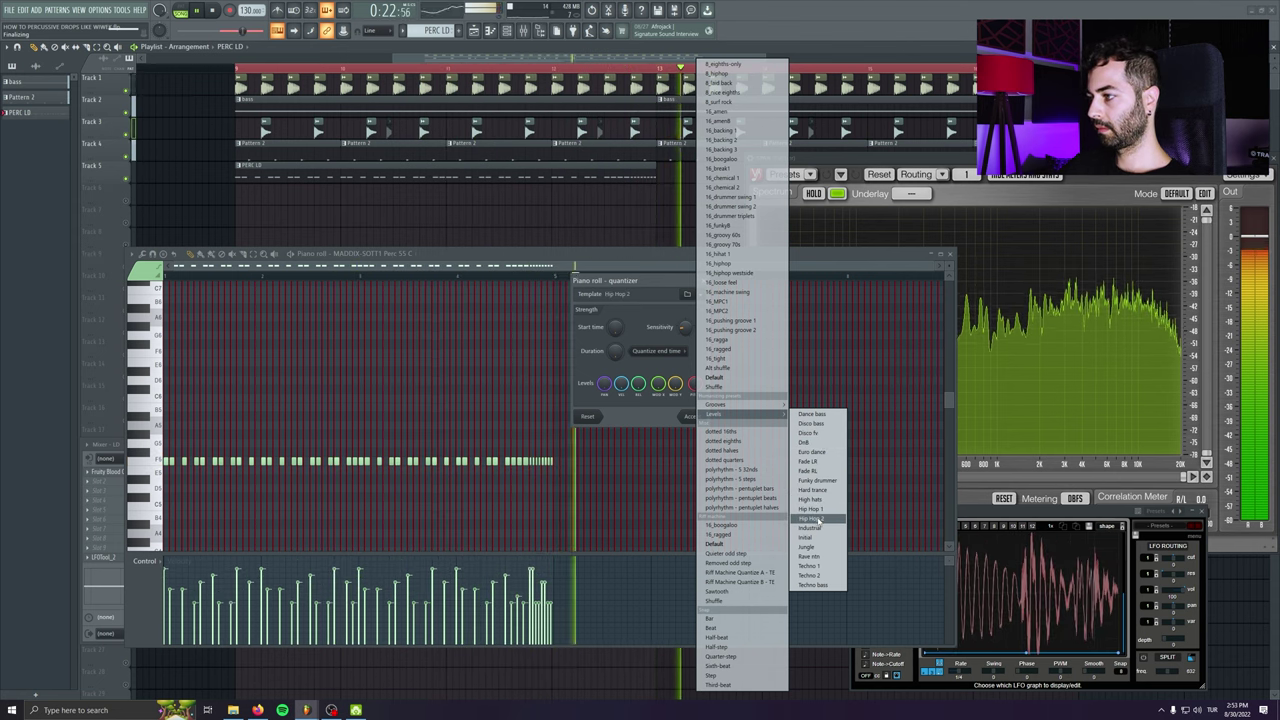
left_click(818, 520)
left_click(689, 293)
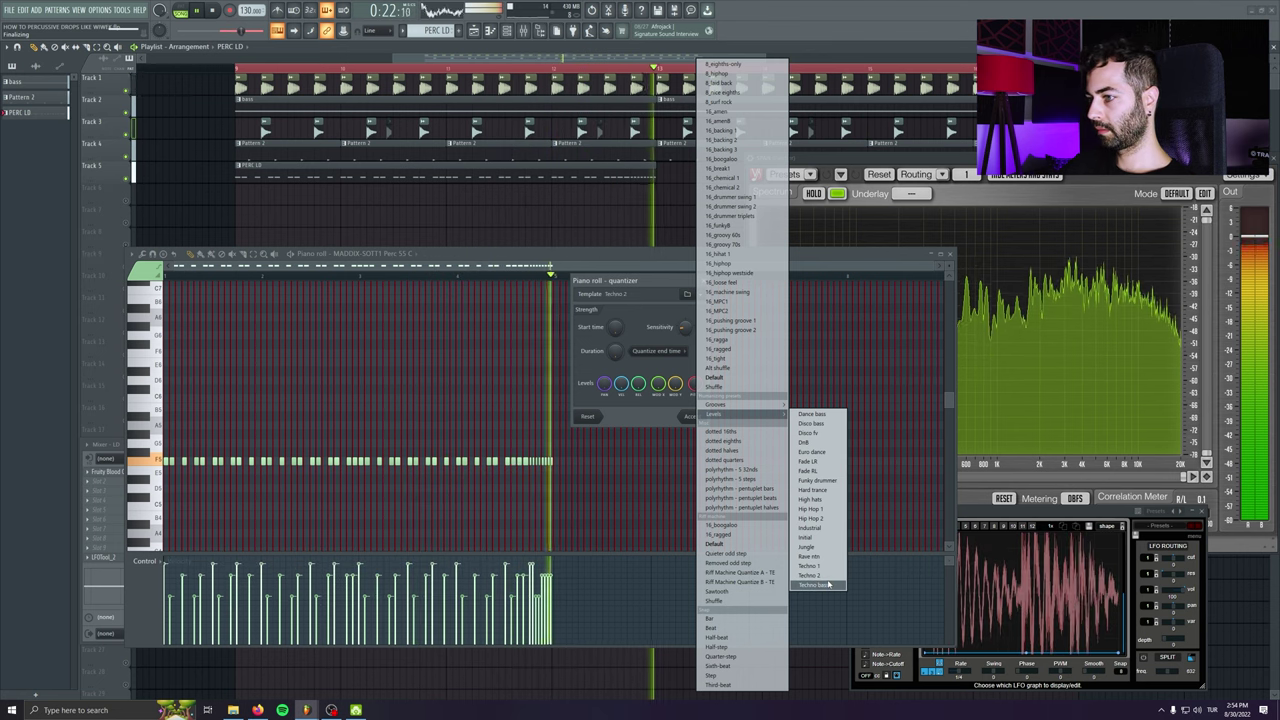
left_click(827, 577)
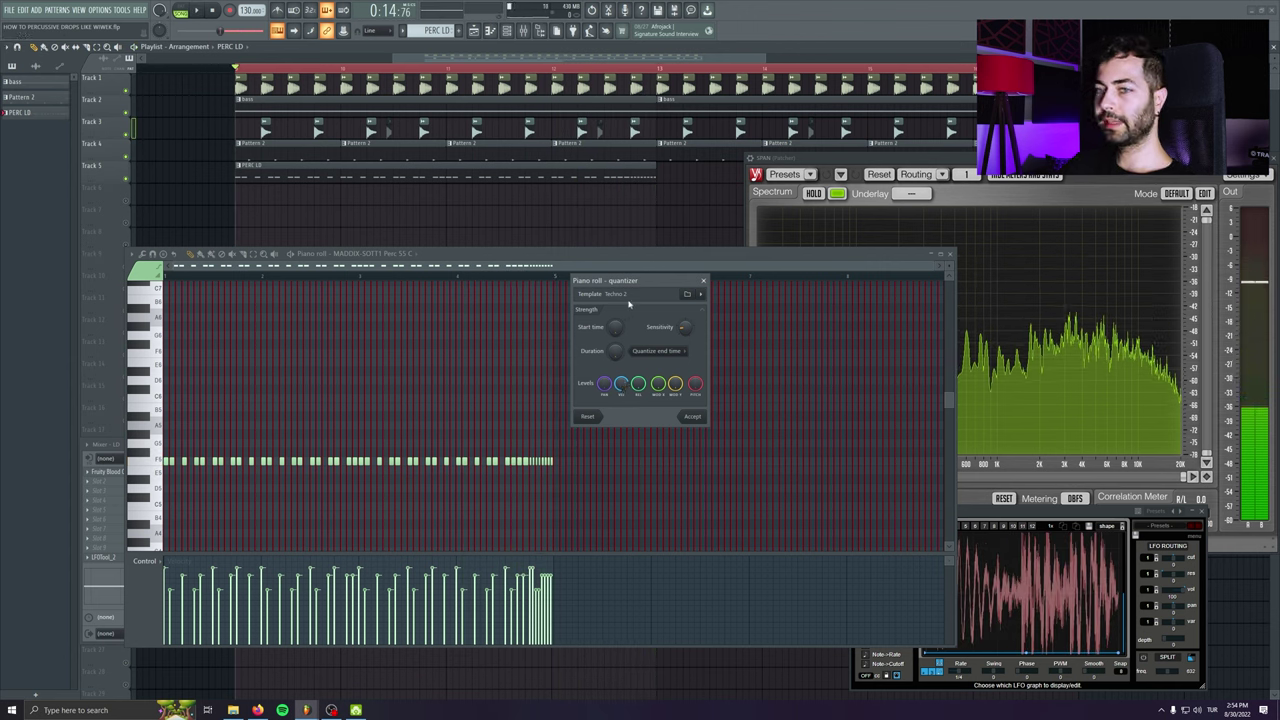
left_click(692, 417)
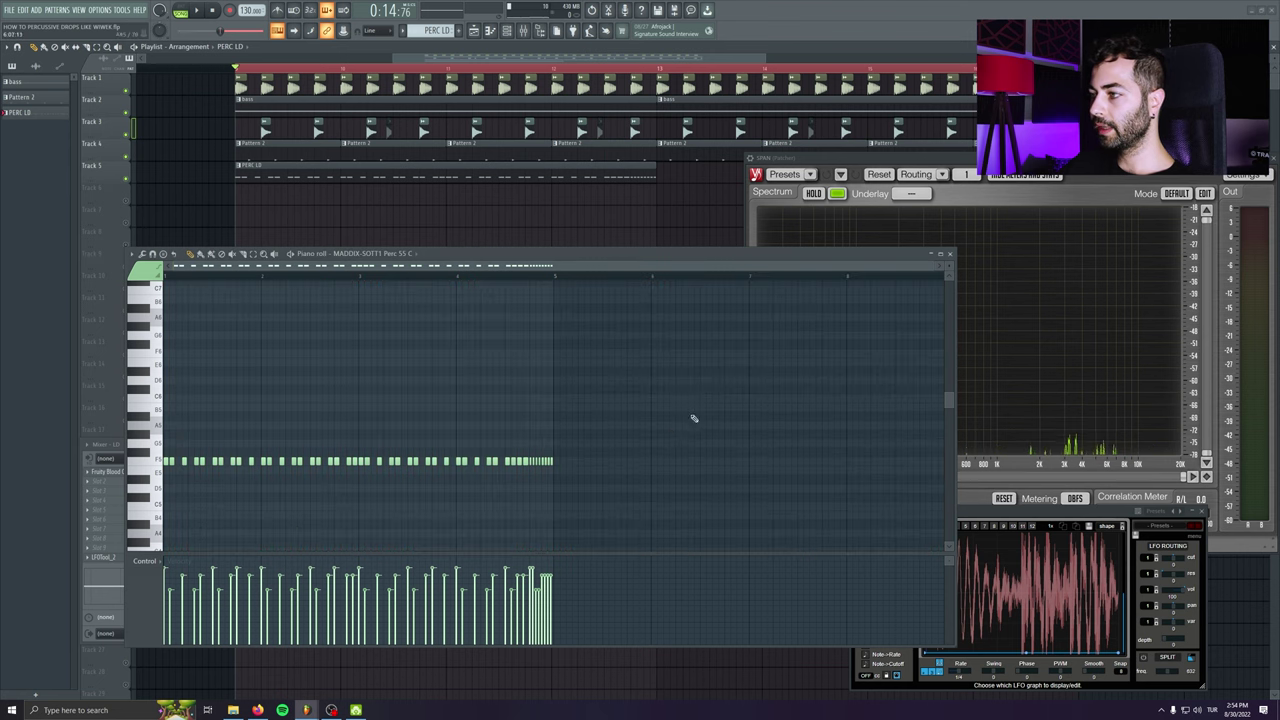
- Show note pan and draw a falling pan ramp across the eight closing 32nd notes of bar 4, and audition it
left_click(150, 562)
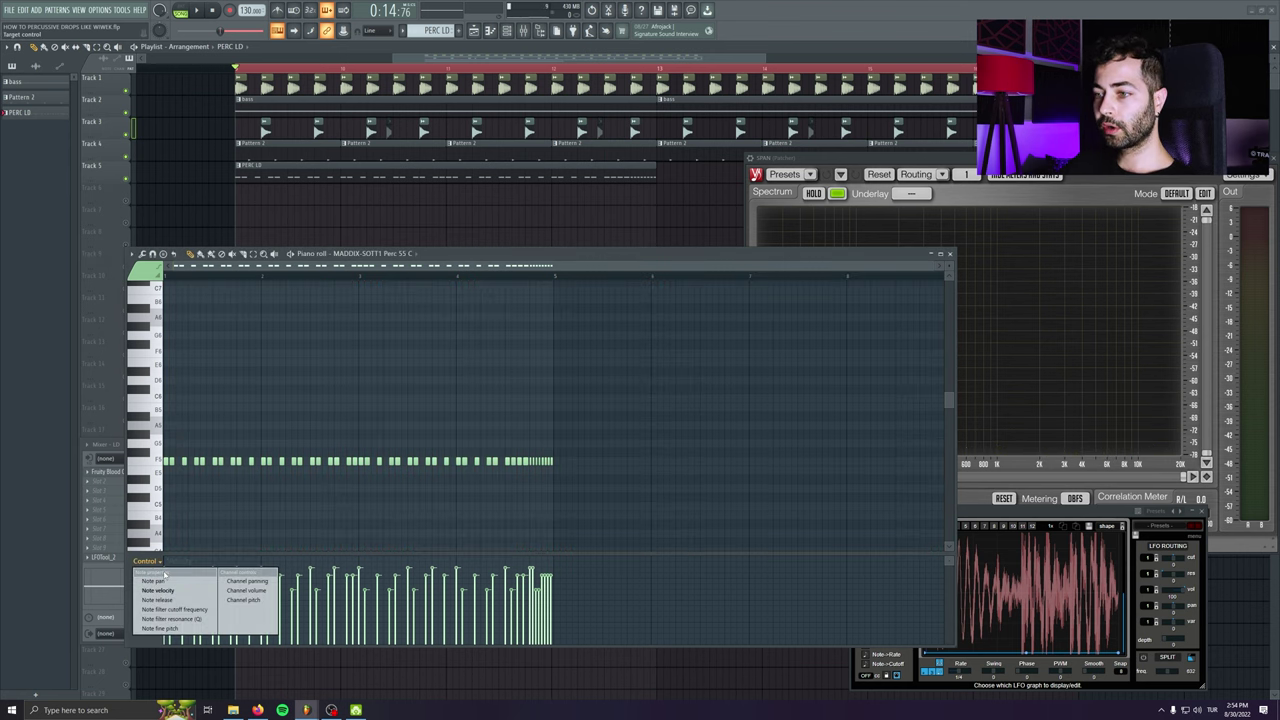
left_click(158, 582)
scroll(491, 431, "down", 2)
left_click_drag(491, 425, 357, 501)
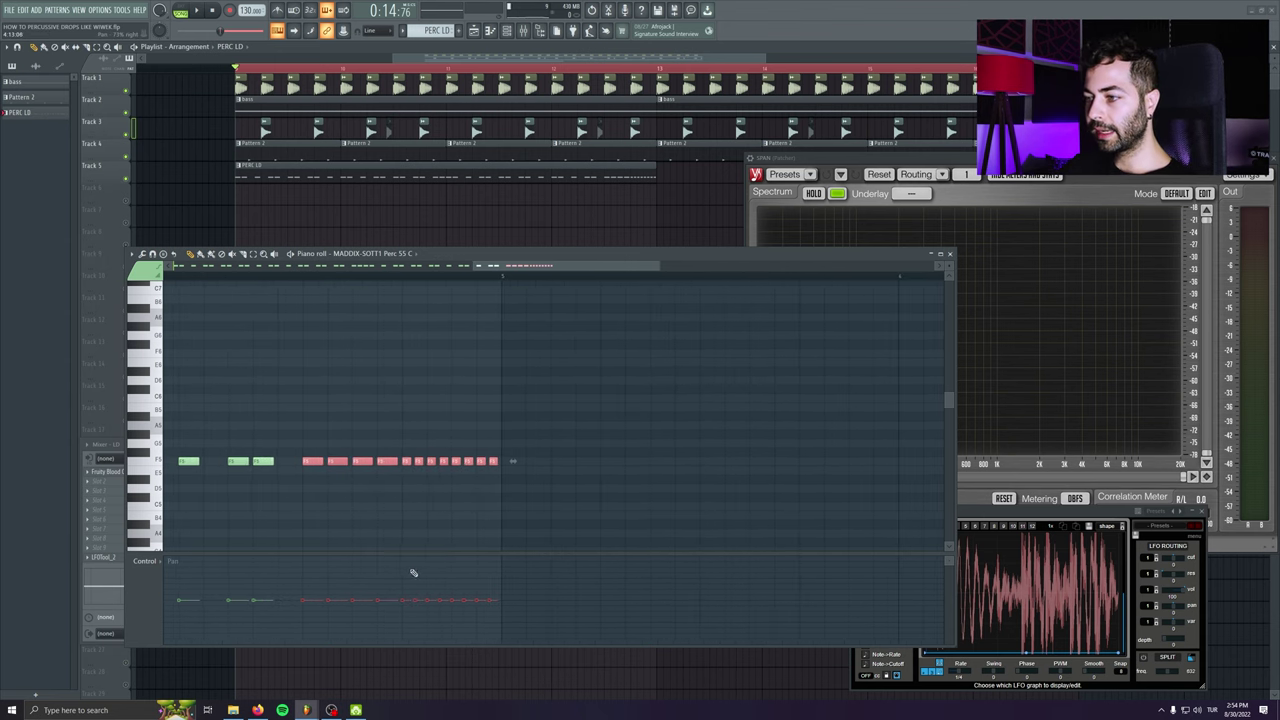
right_click(579, 479)
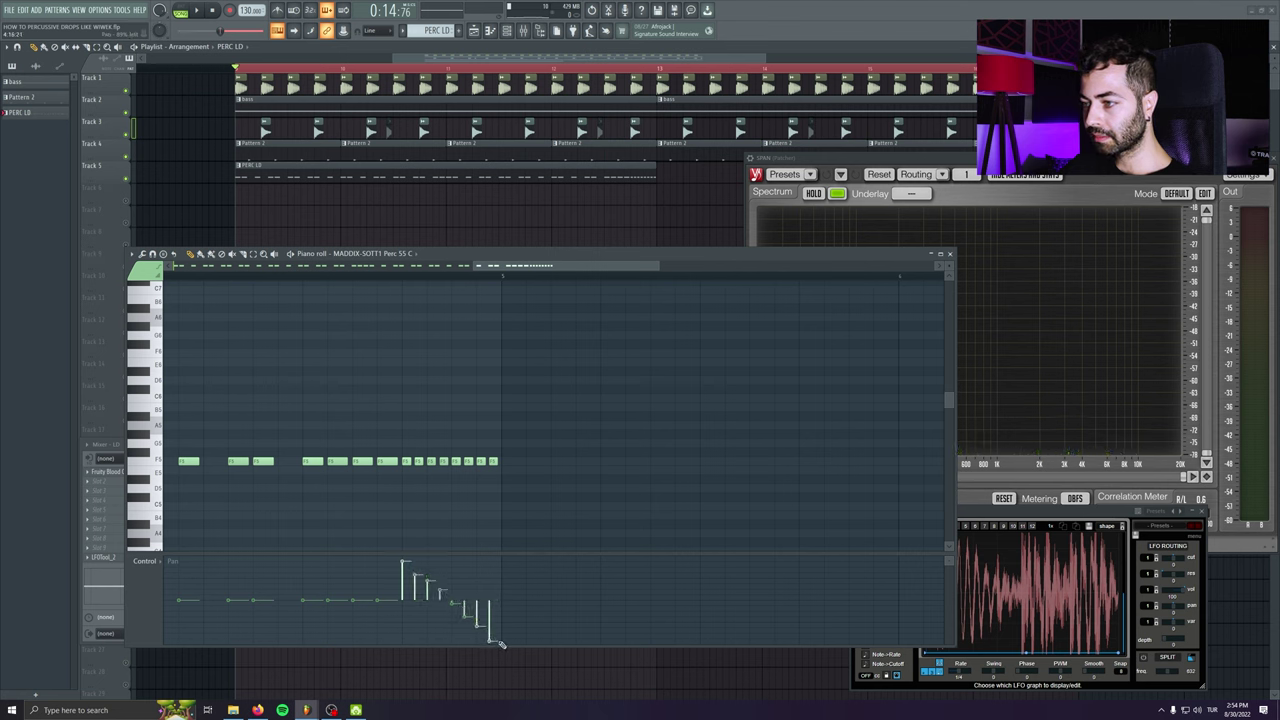
key("space")
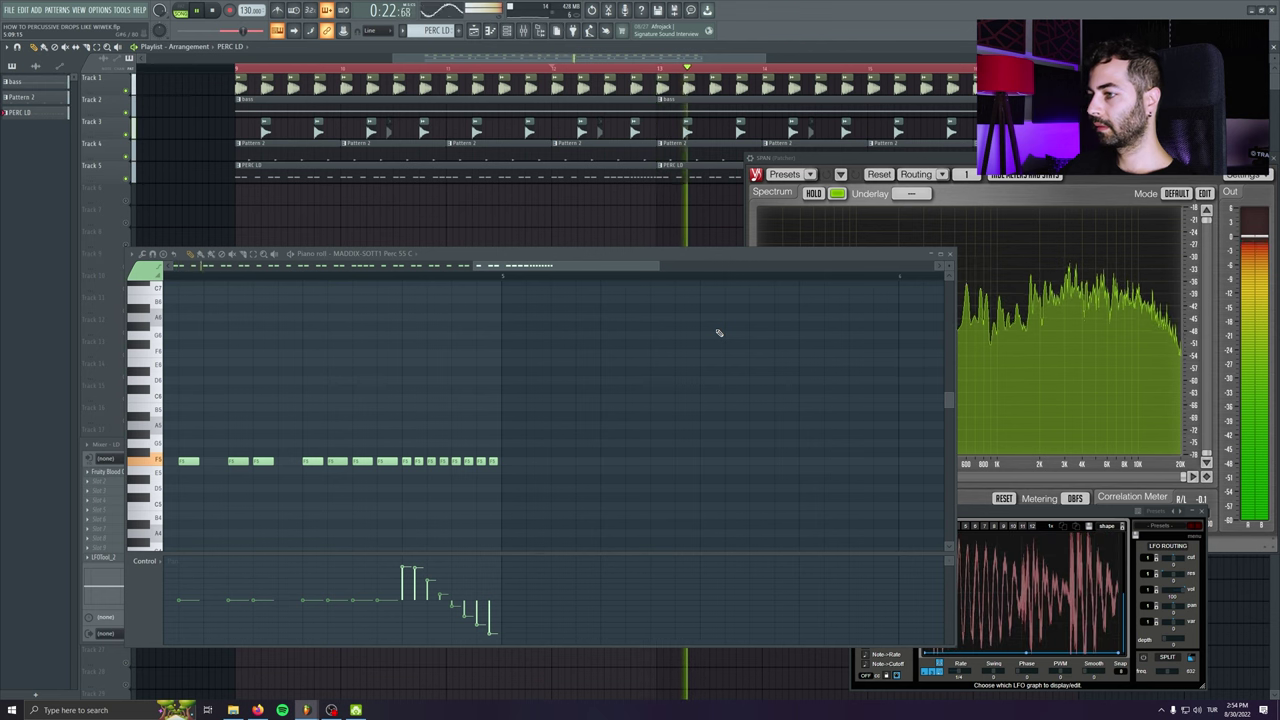
key("space")
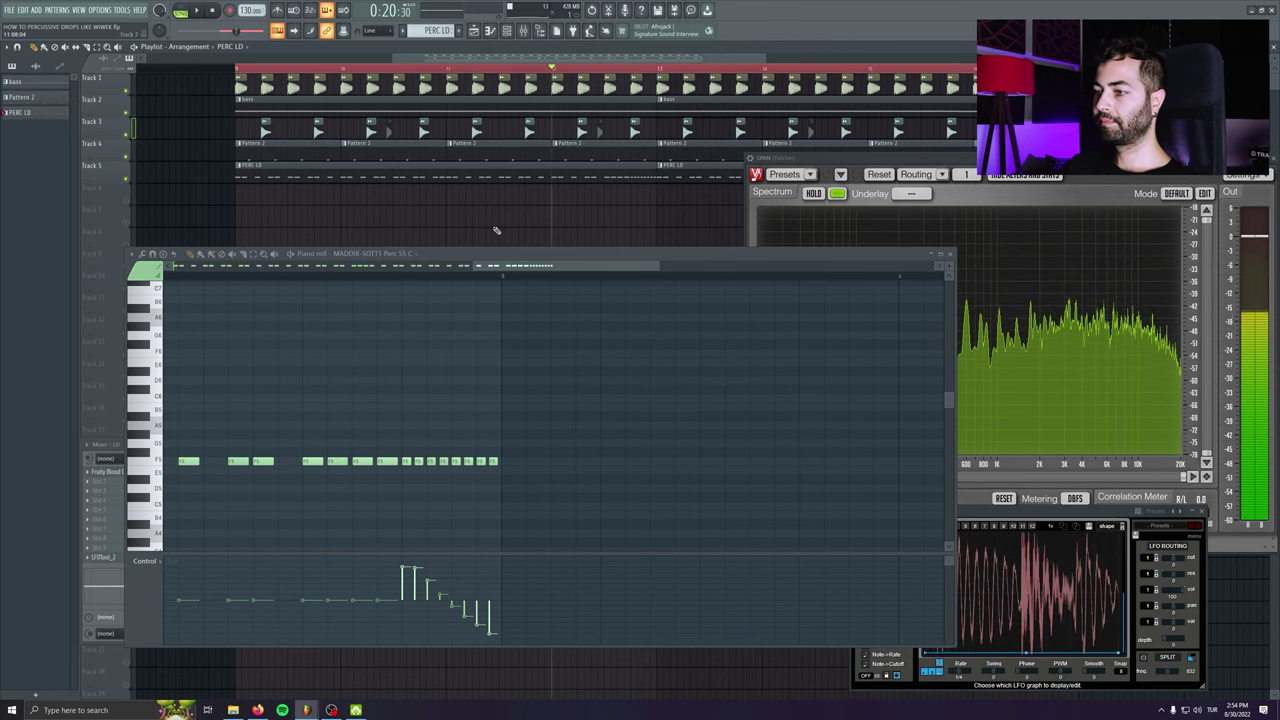
scroll(517, 393, "down", 5)
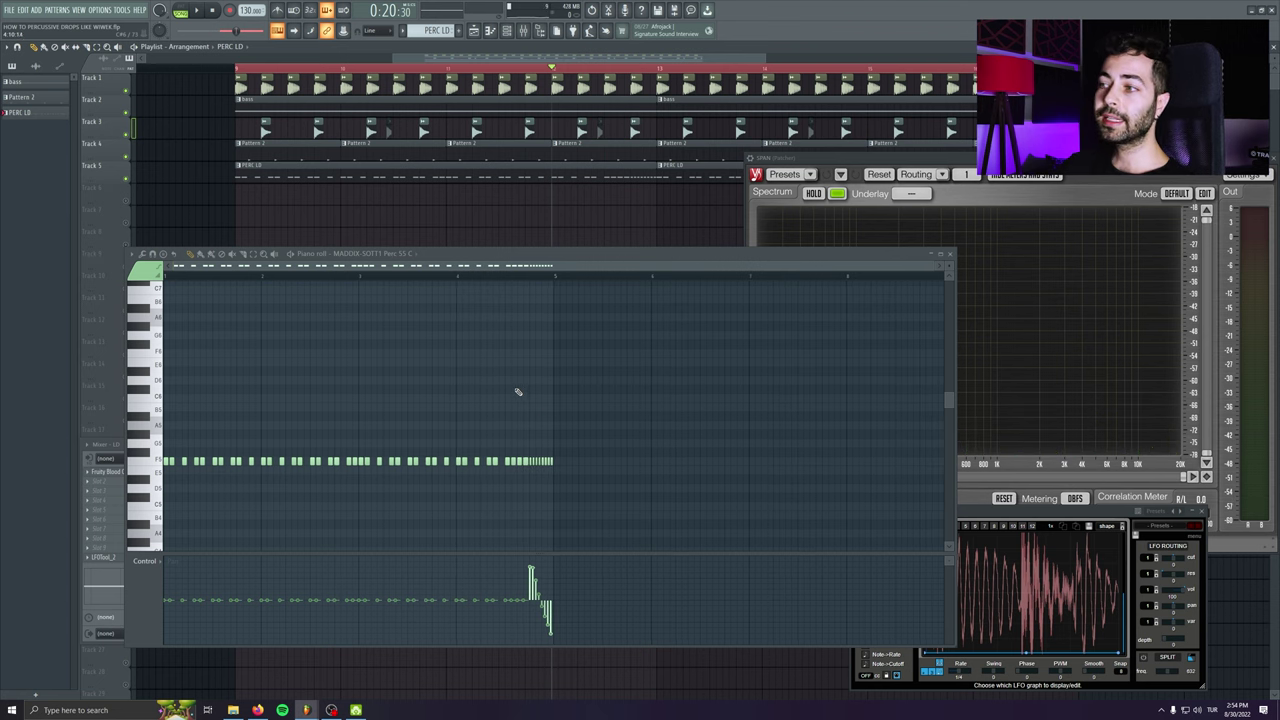
scroll(424, 335, "down", 2)
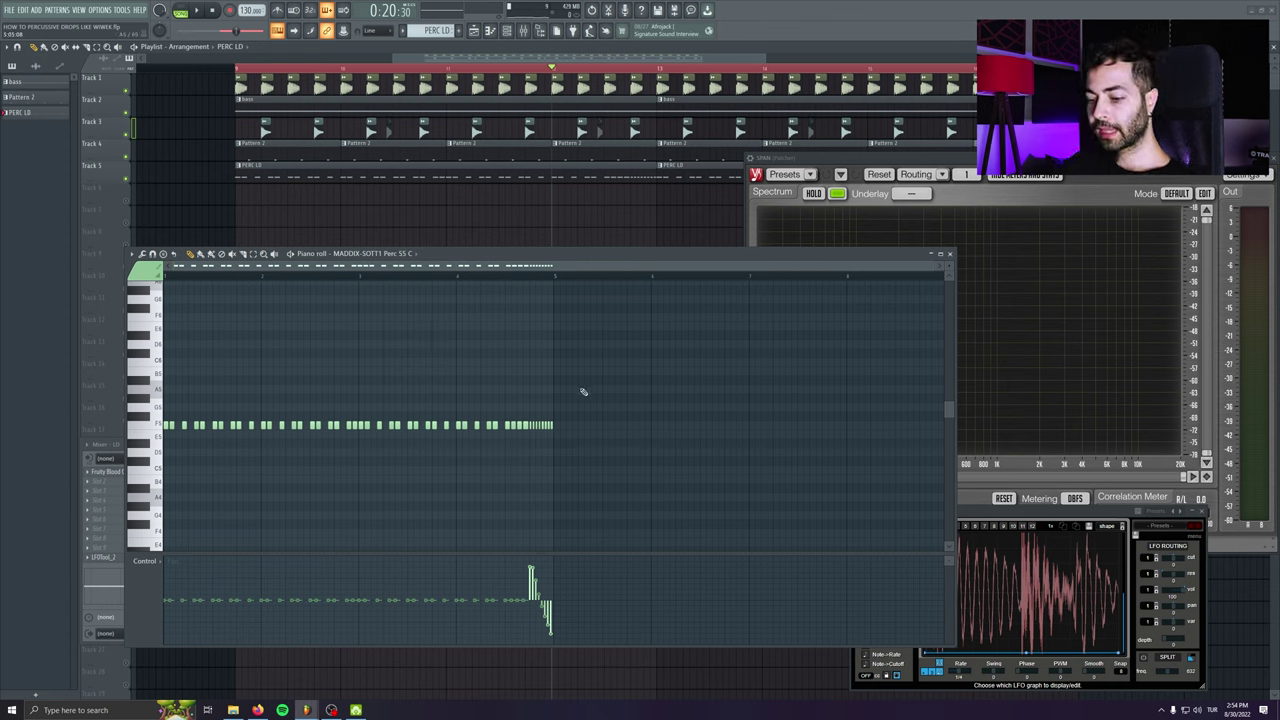
- Quantize the percussion notes with the Swing groove template at a low start-time strength, auditioning before accepting, and close the note editor
key("alt+q")
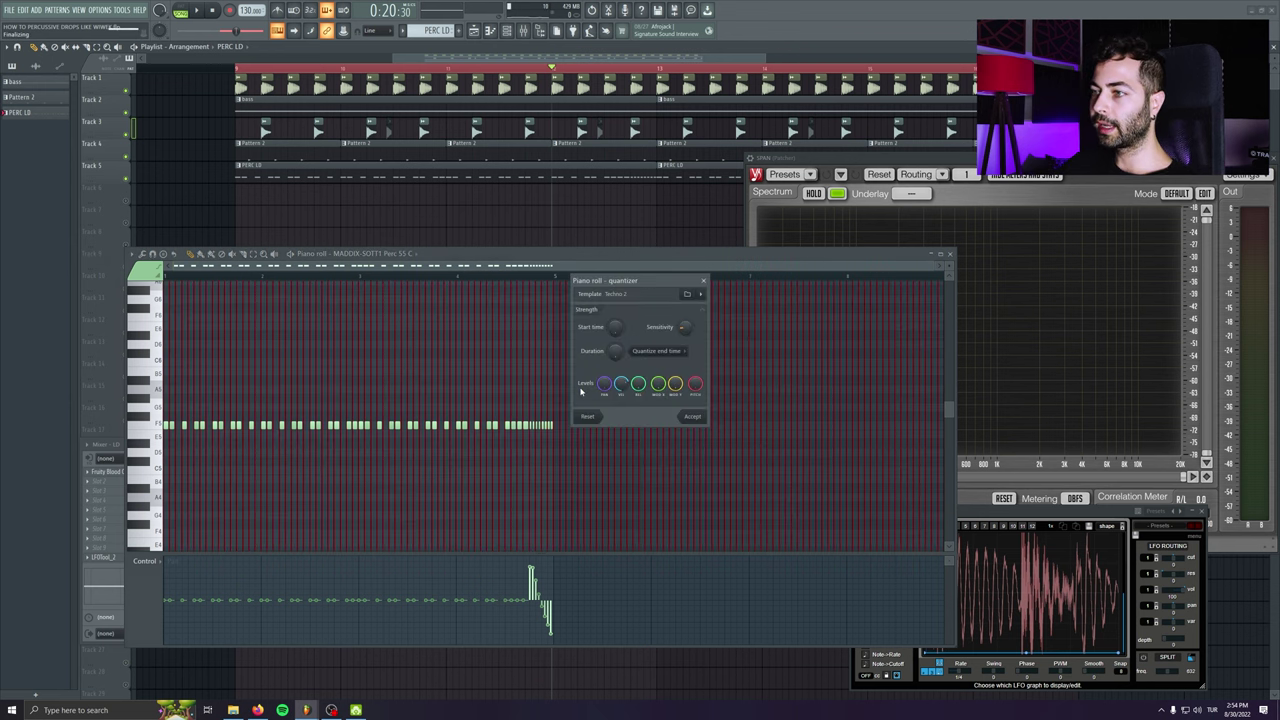
left_click(699, 296)
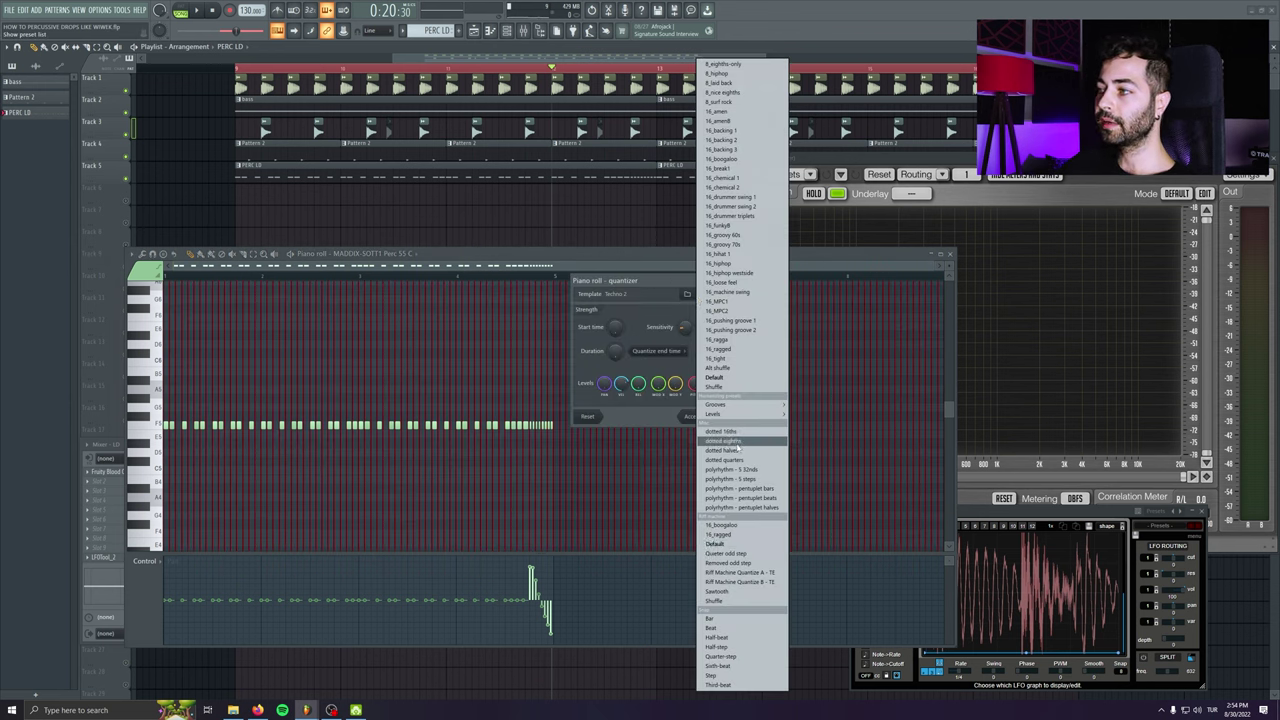
mouse_move(751, 407)
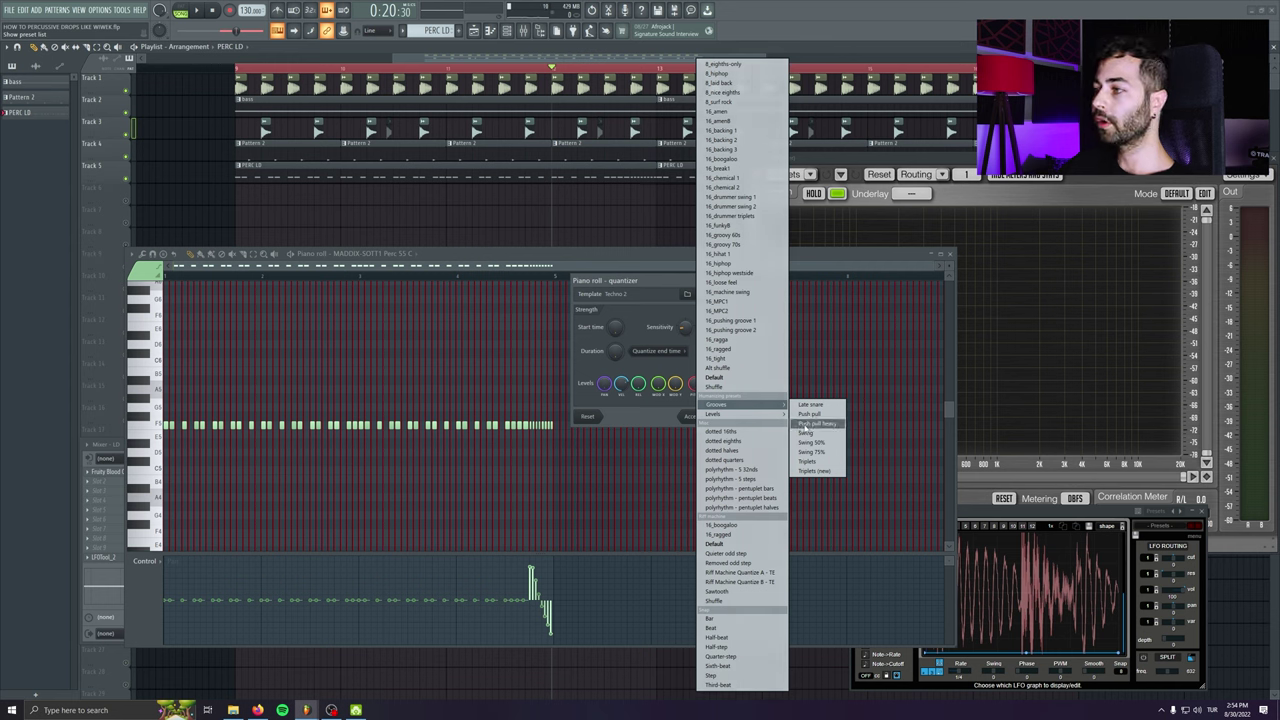
left_click(814, 435)
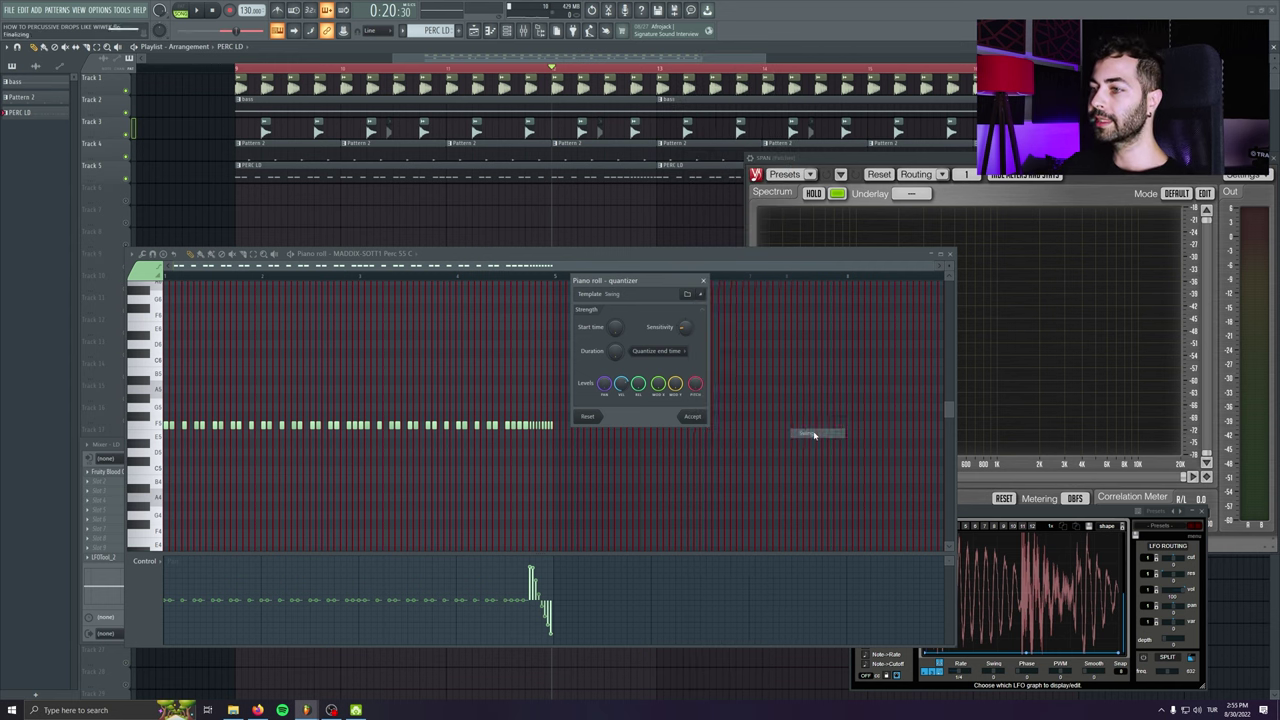
left_click_drag(624, 387, 624, 335)
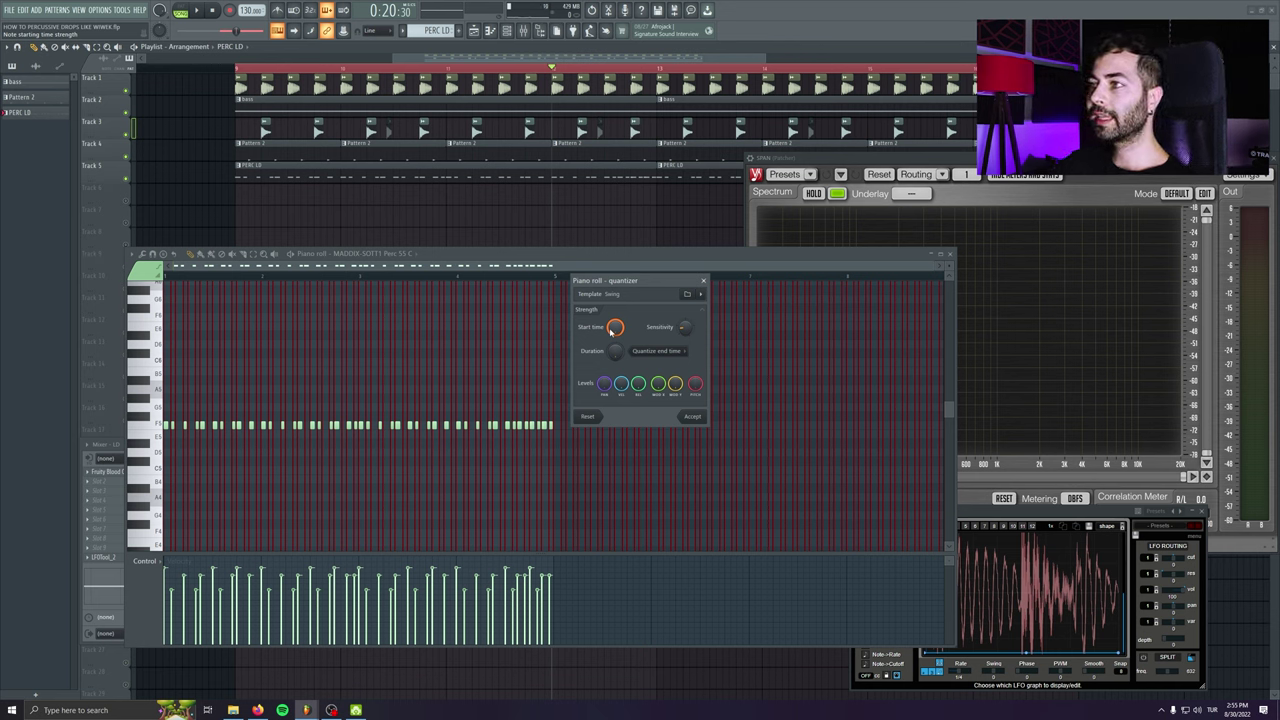
left_click_drag(612, 331, 612, 360)
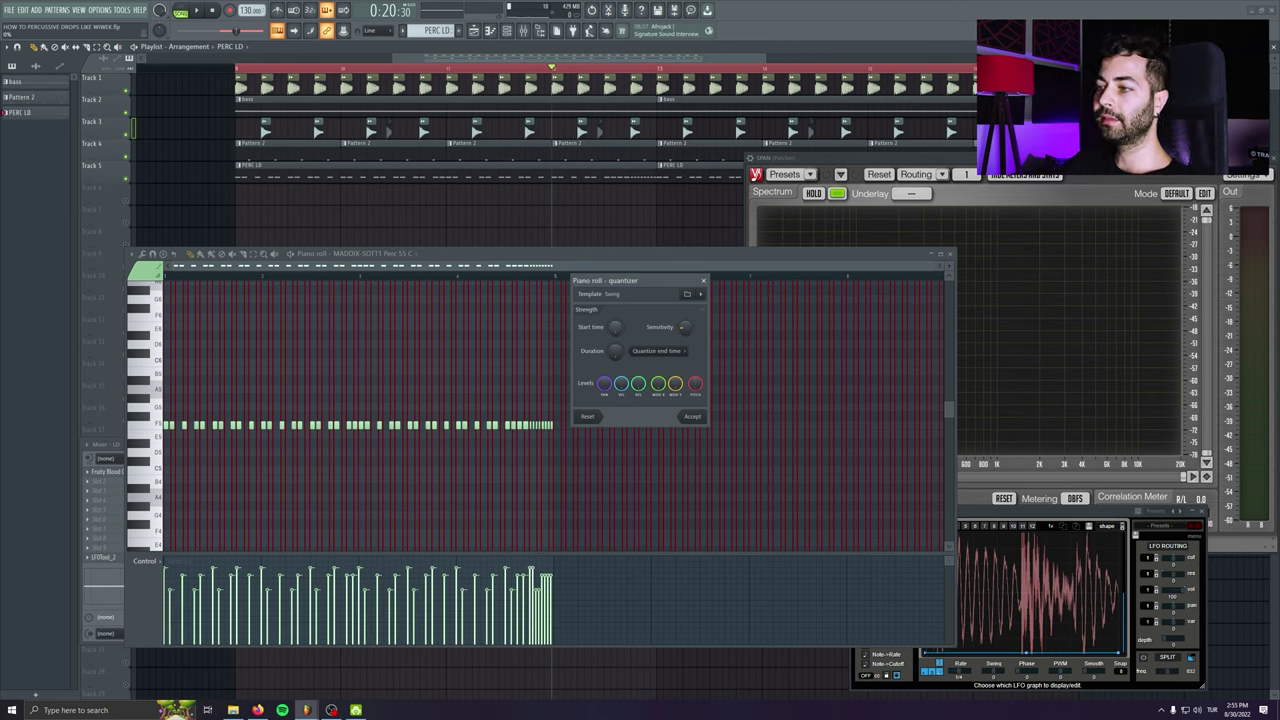
key("space")
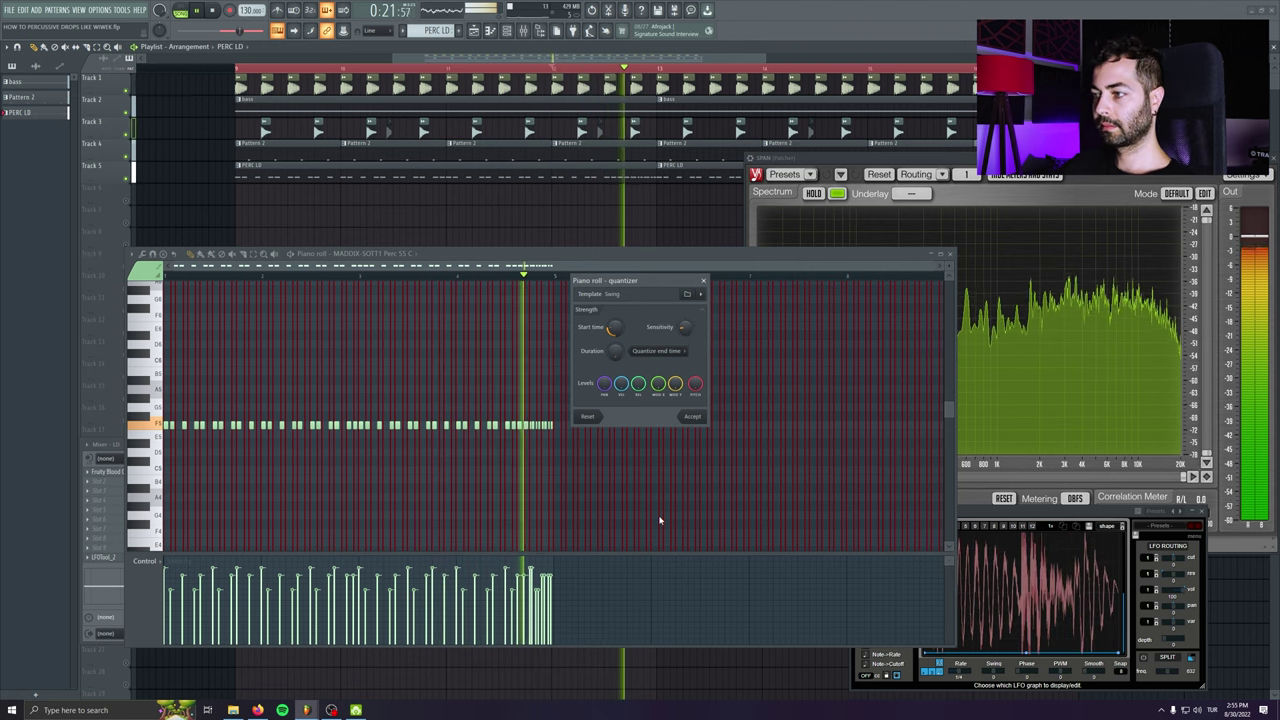
left_click(700, 418)
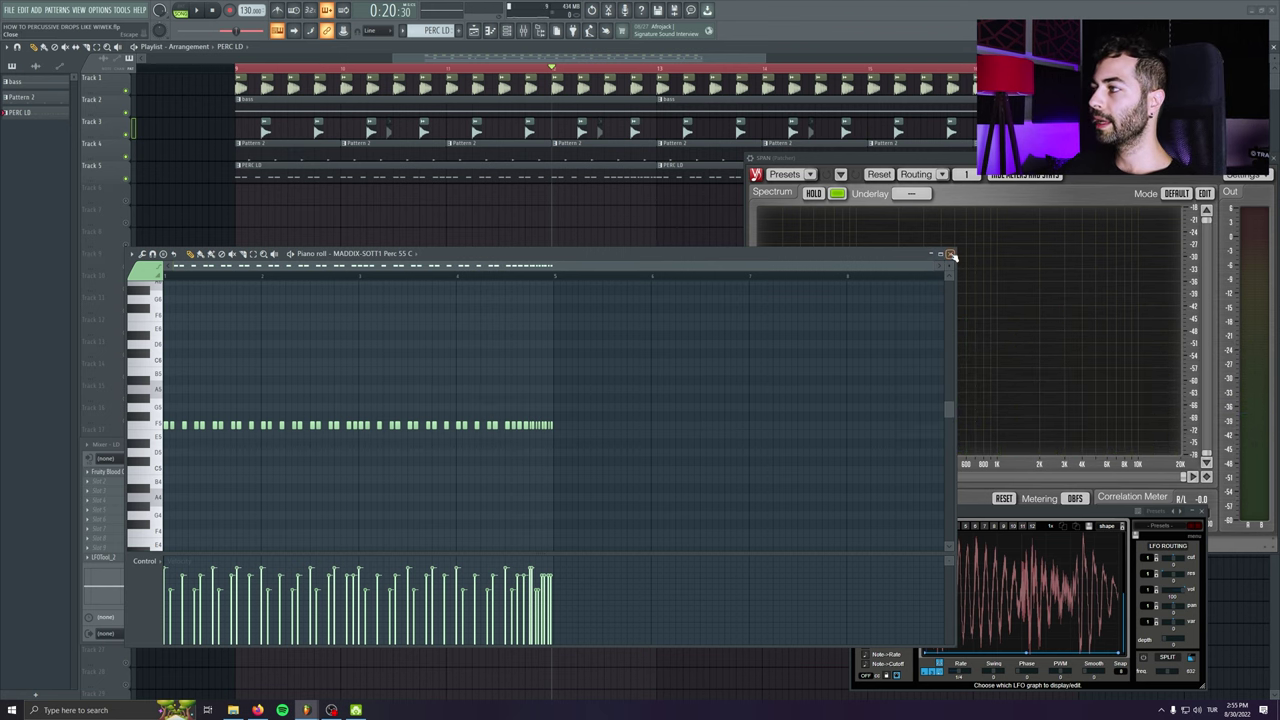
left_click(951, 255)
- Load the LOWCUT preset in Fruity parametric EQ 2 on the LD mixer track and raise its cutoff
left_click_drag(149, 73, 348, 275)
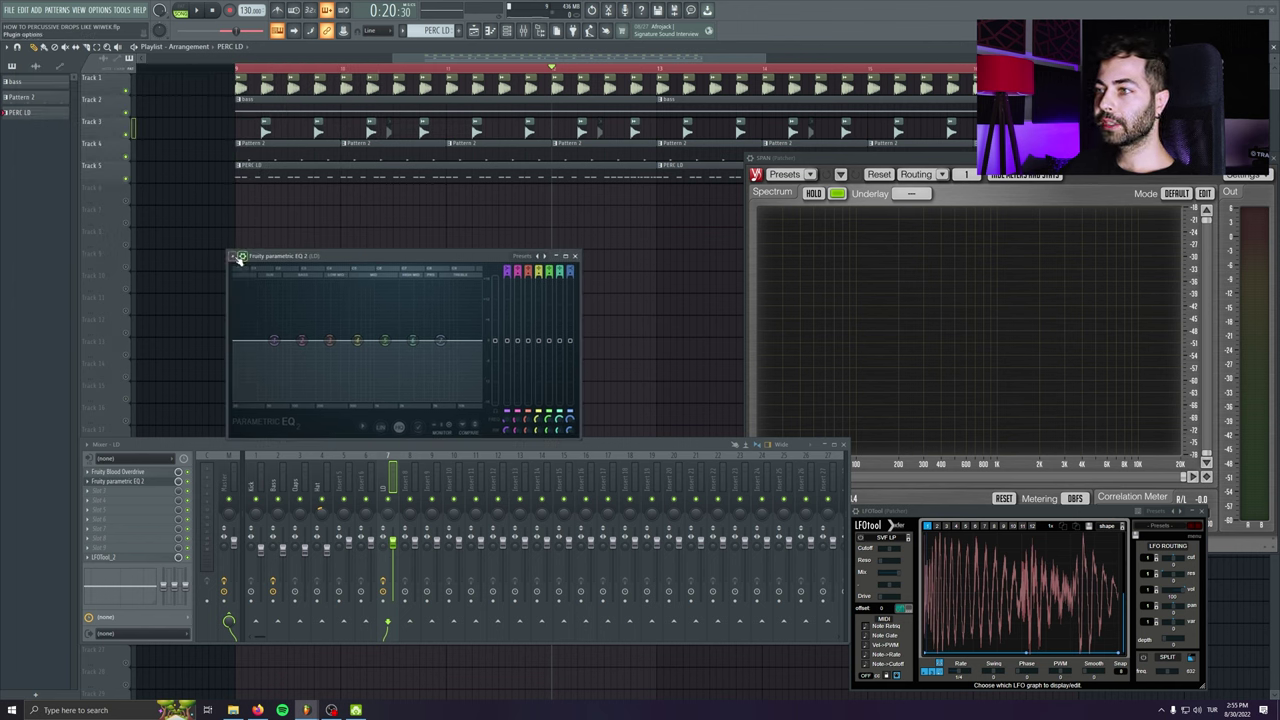
left_click(233, 256)
mouse_move(253, 295)
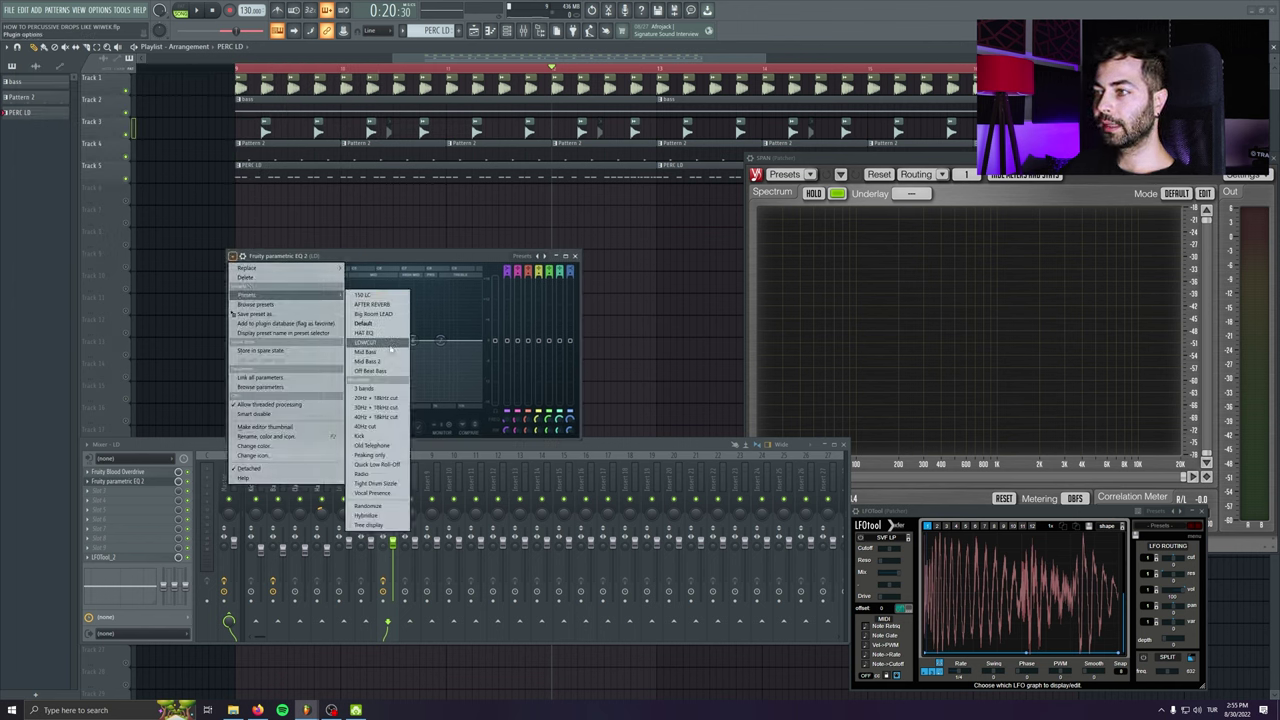
left_click(390, 346)
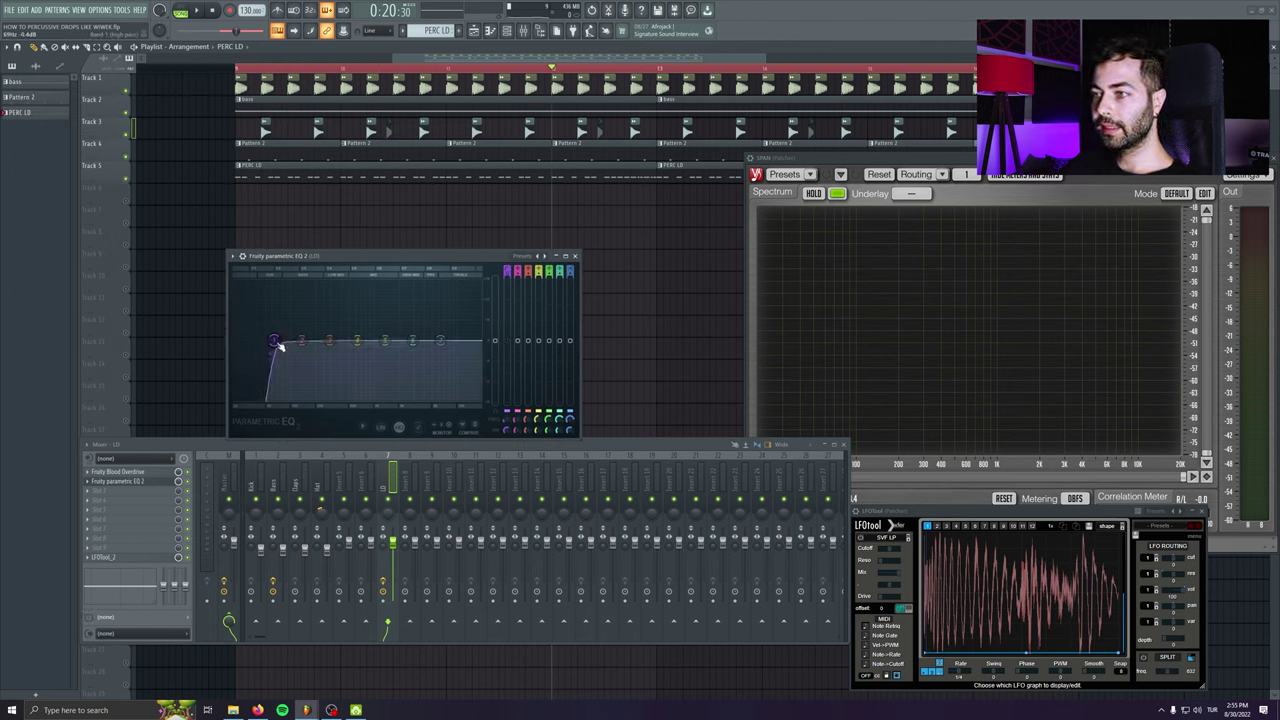
- Mute playlist Tracks 3 and 4 and move the EQ window clear of the mixer
right_click(126, 91)
left_click(126, 112)
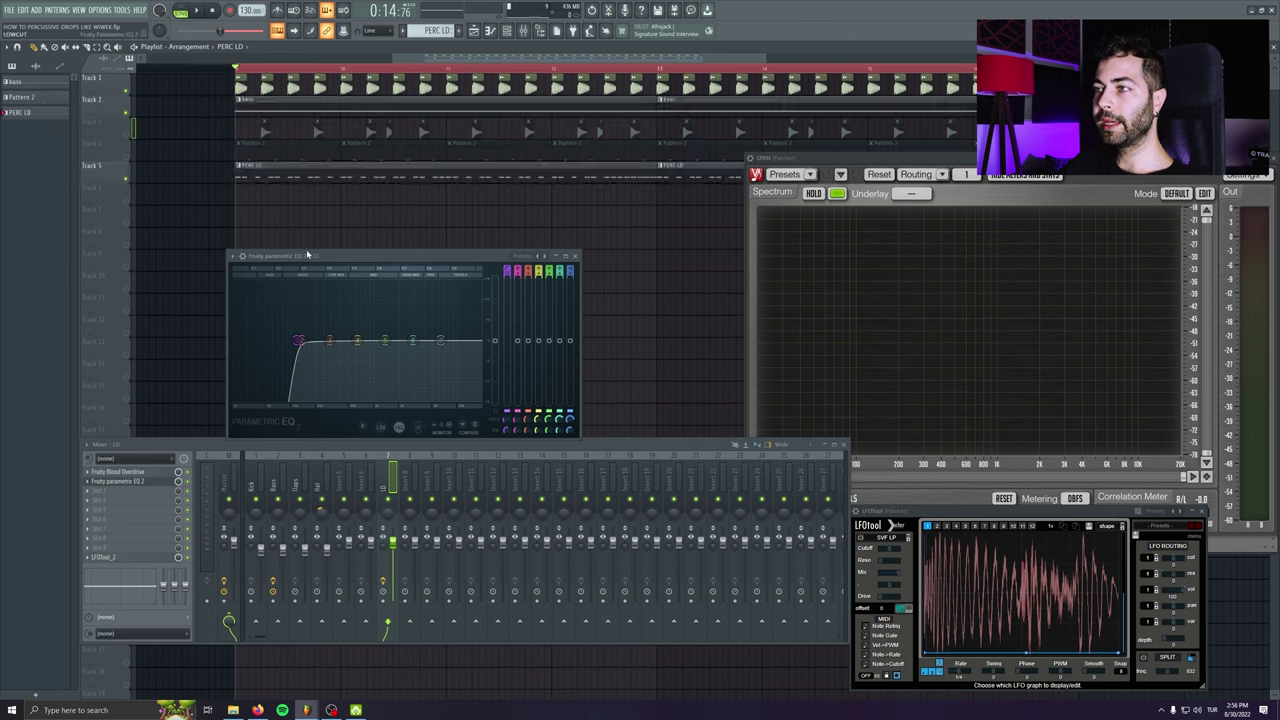
left_click_drag(307, 254, 313, 221)
- During playback, narrow EQ band 4 into a small low-mid dip and sweep a narrow band 5 boost to 1022 Hz
key("space")
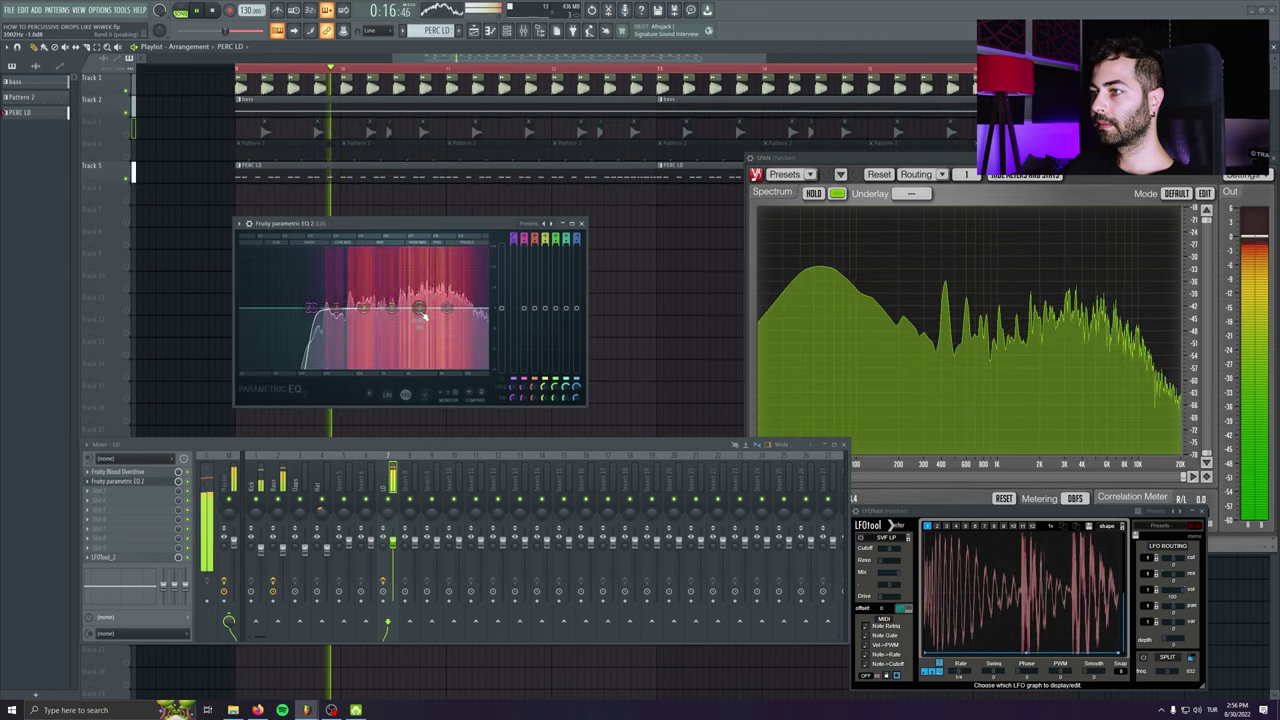
left_click_drag(425, 317, 349, 316)
key("space")
key("space")
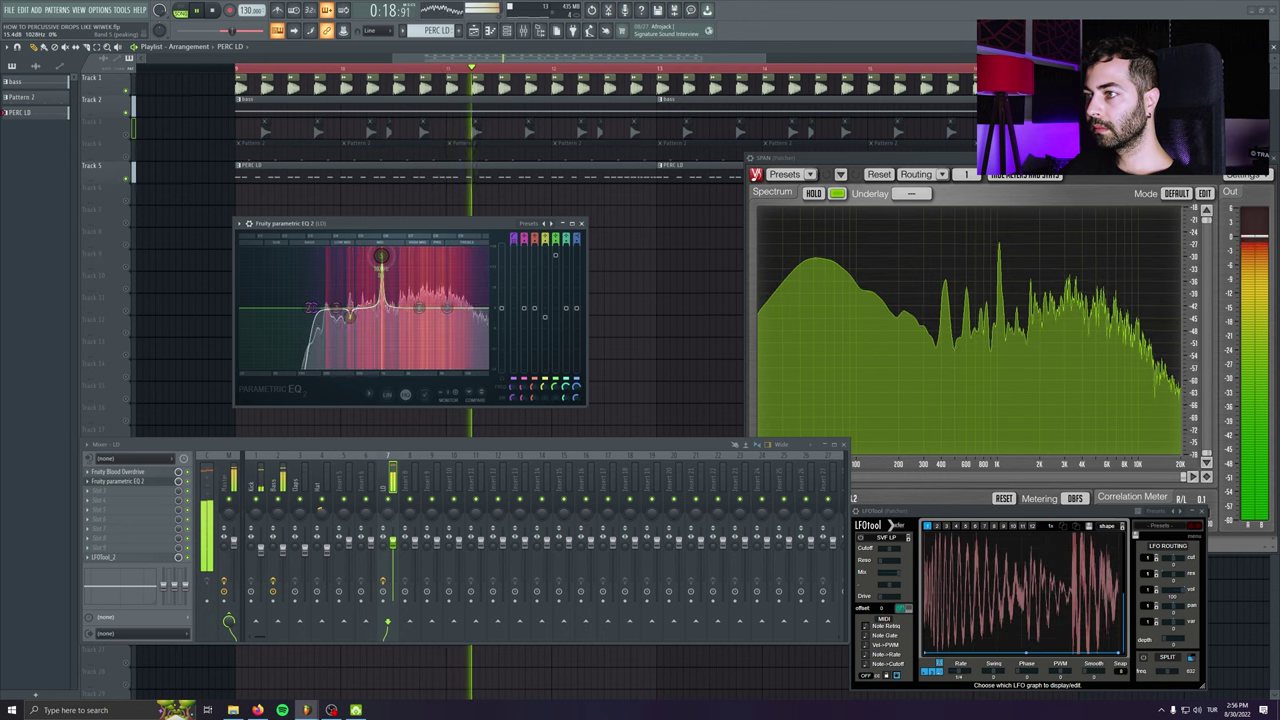
key("space")
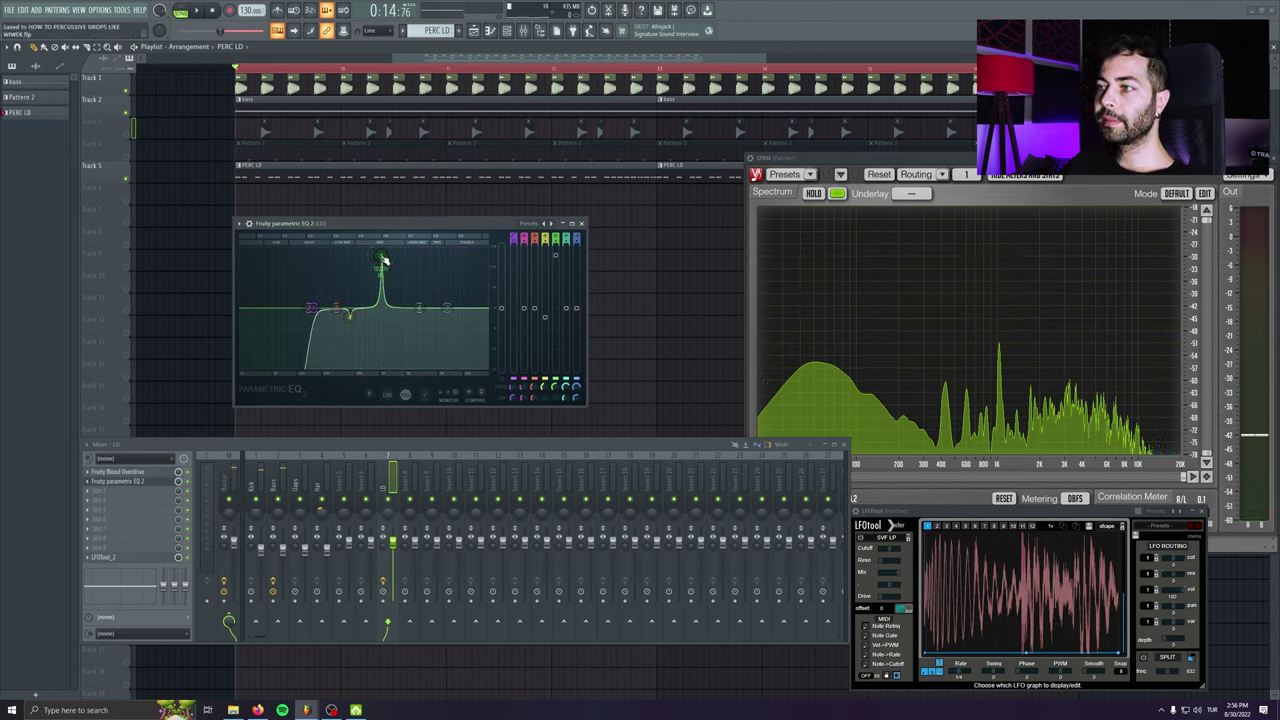
- Check the percussion lead's sampler settings, and cut EQ band 5 to -2.7 dB at 1022 Hz
double_click(403, 183)
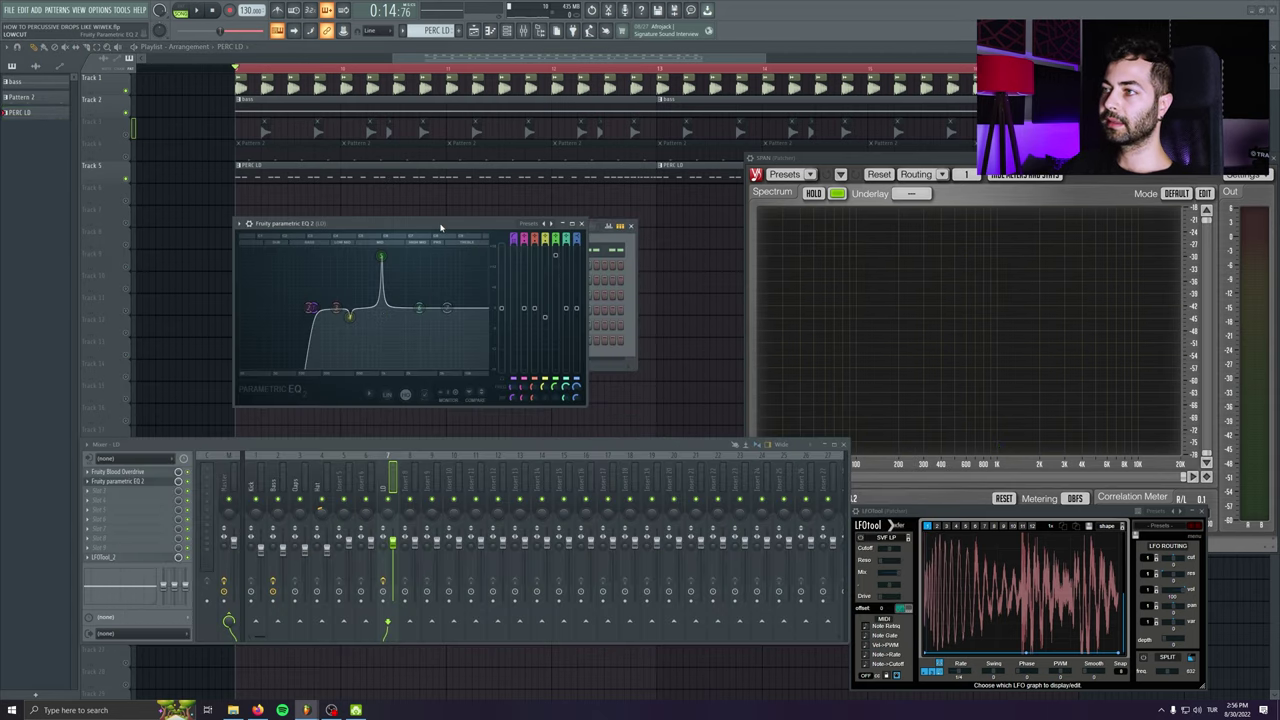
left_click_drag(440, 228, 332, 378)
left_click(330, 251)
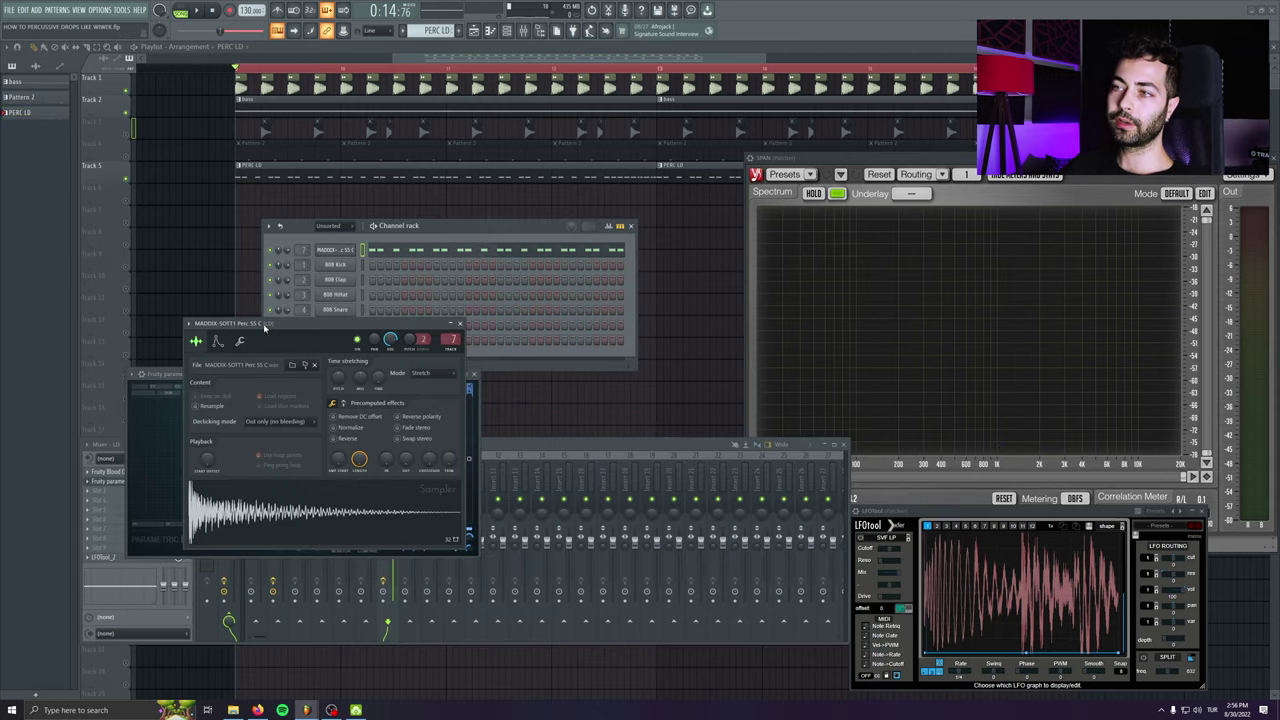
left_click(461, 325)
left_click(468, 253)
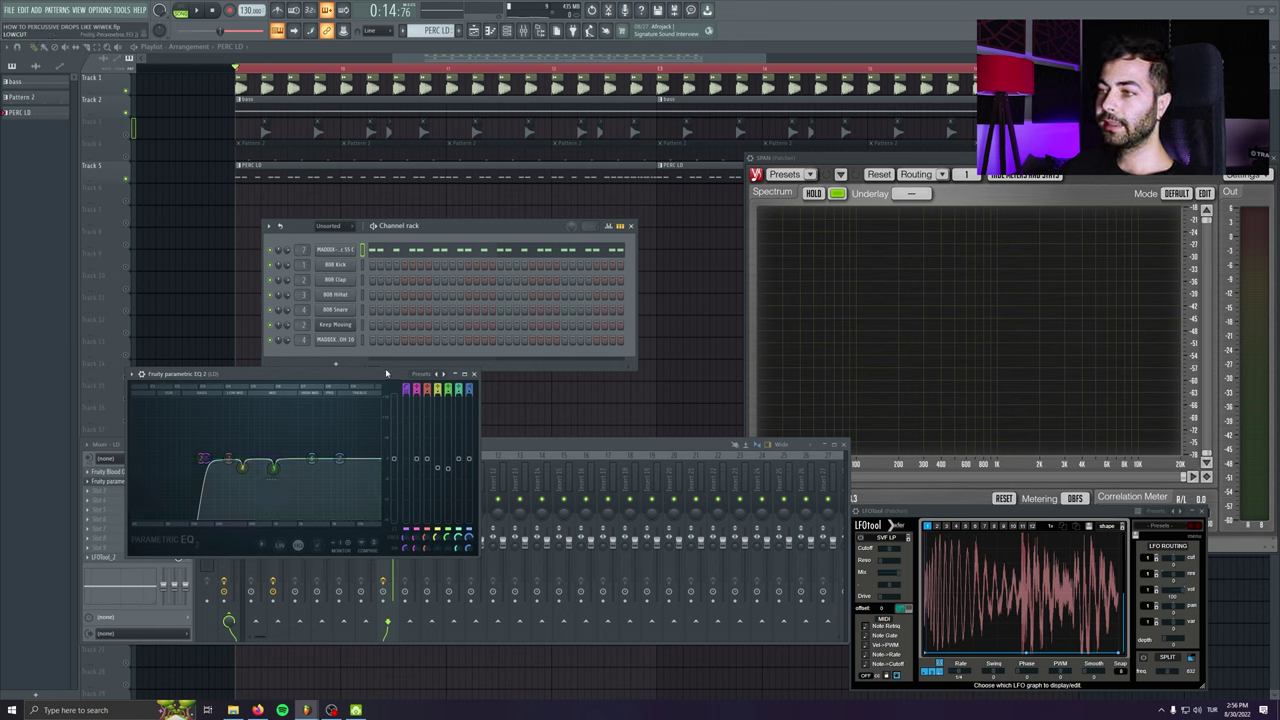
left_click_drag(388, 373, 456, 349)
left_click_drag(341, 442, 341, 452)
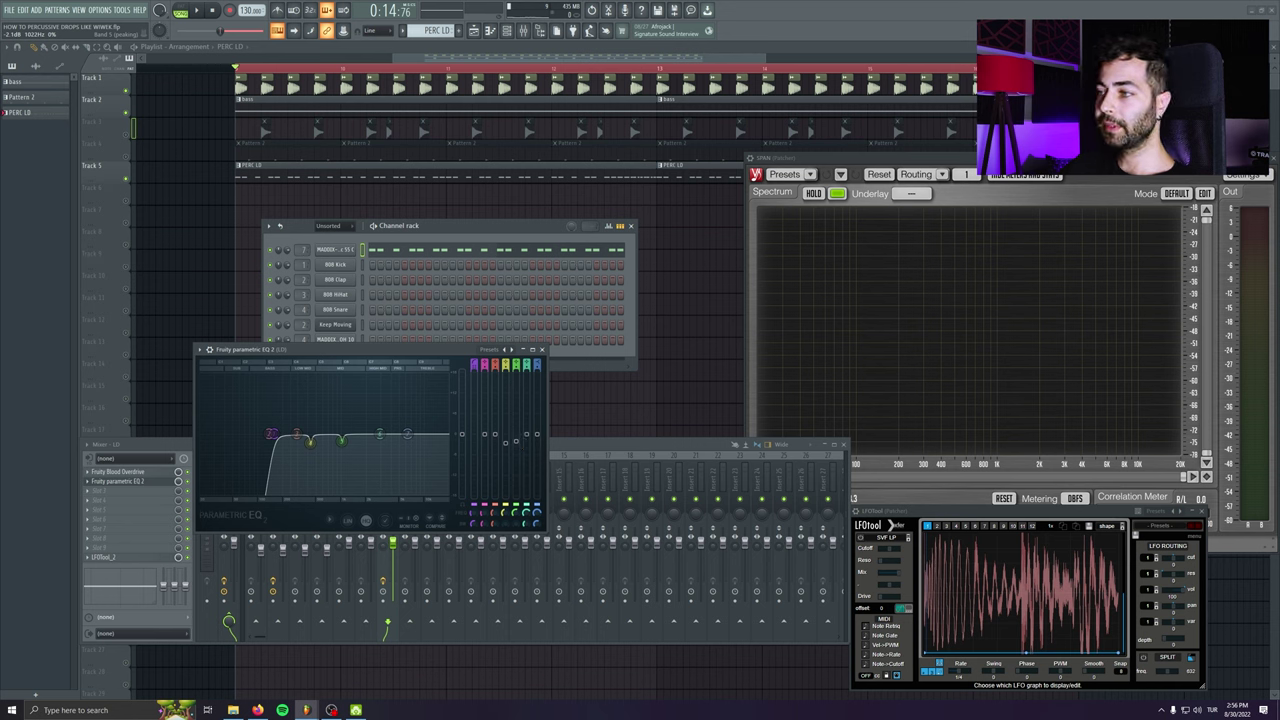
- Boost EQ band 3 at 294 Hz with a 39% bandwidth while auditioning the lead
key("space")
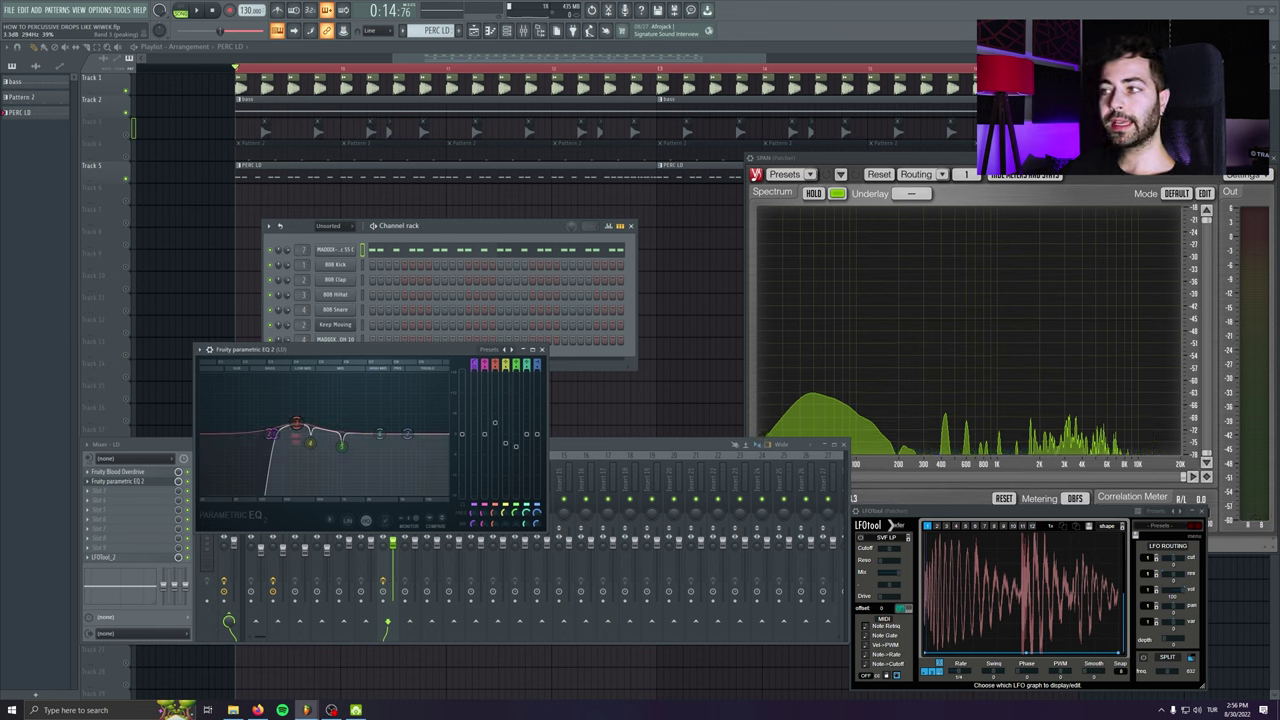
key("space")
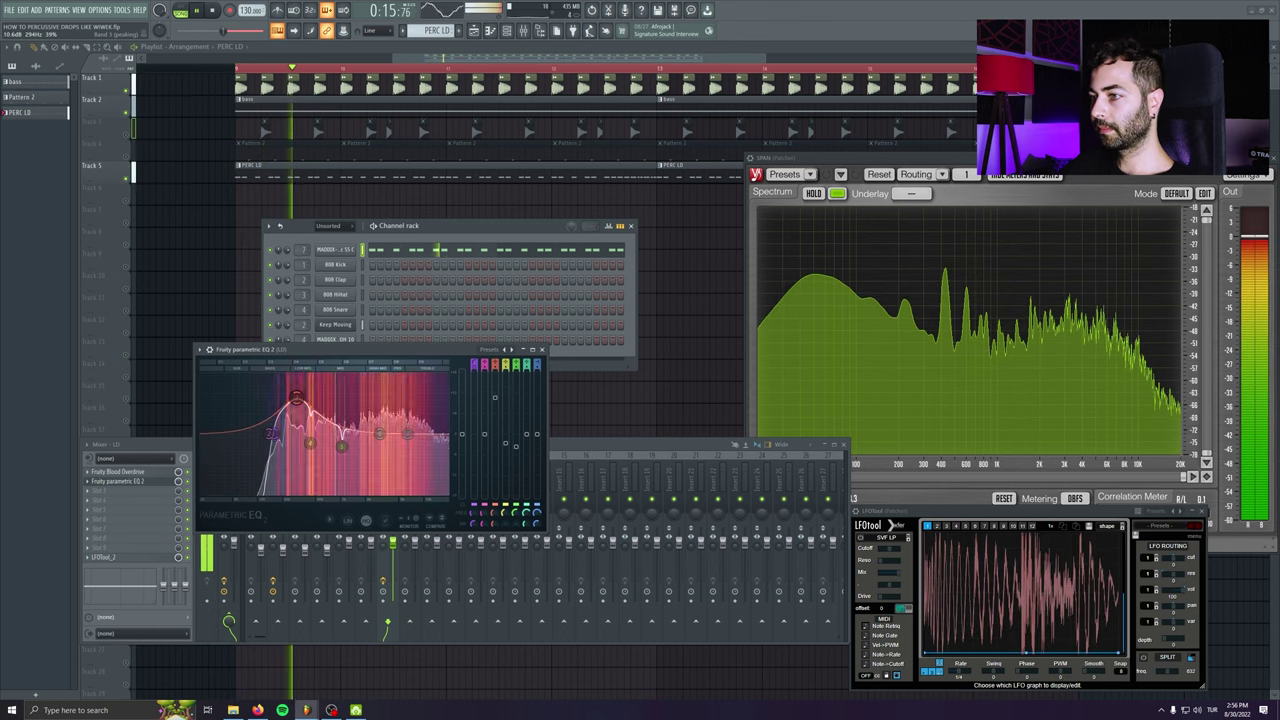
key("space")
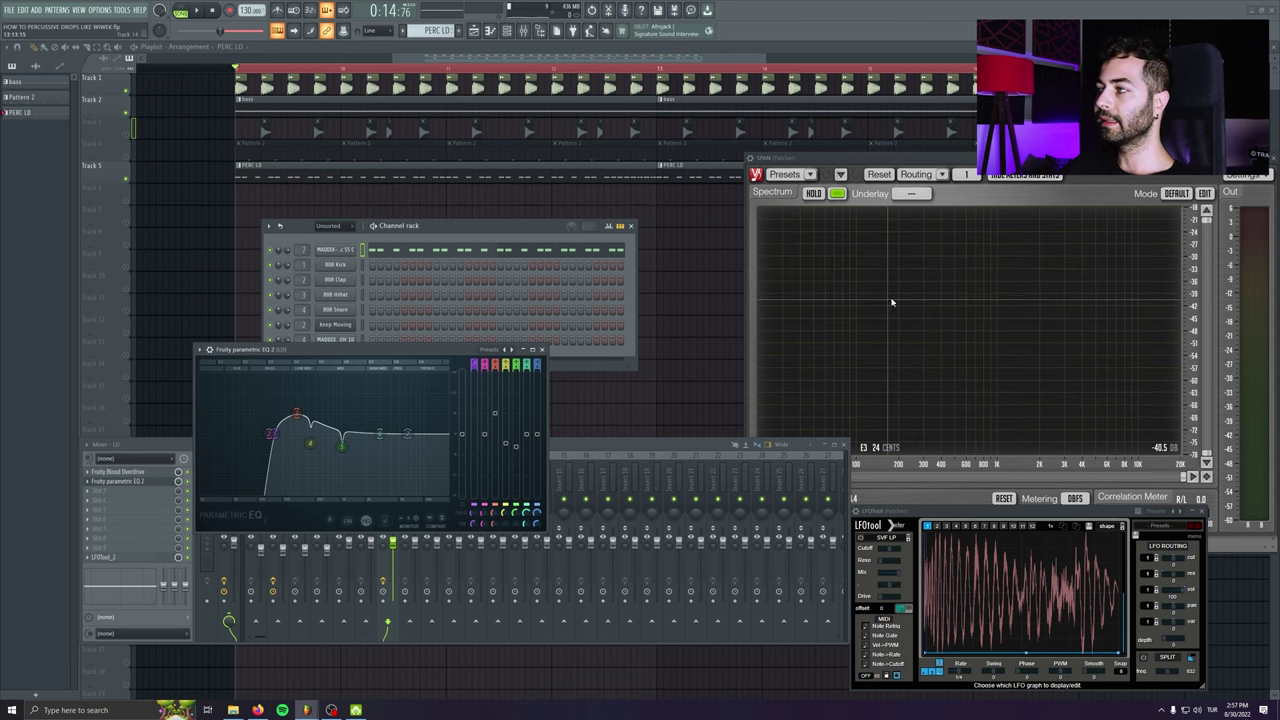
- Audition the LD track without the kick and bass and examine its low-mid peaks in the SPAN spectrum
left_click(610, 460)
key("space")
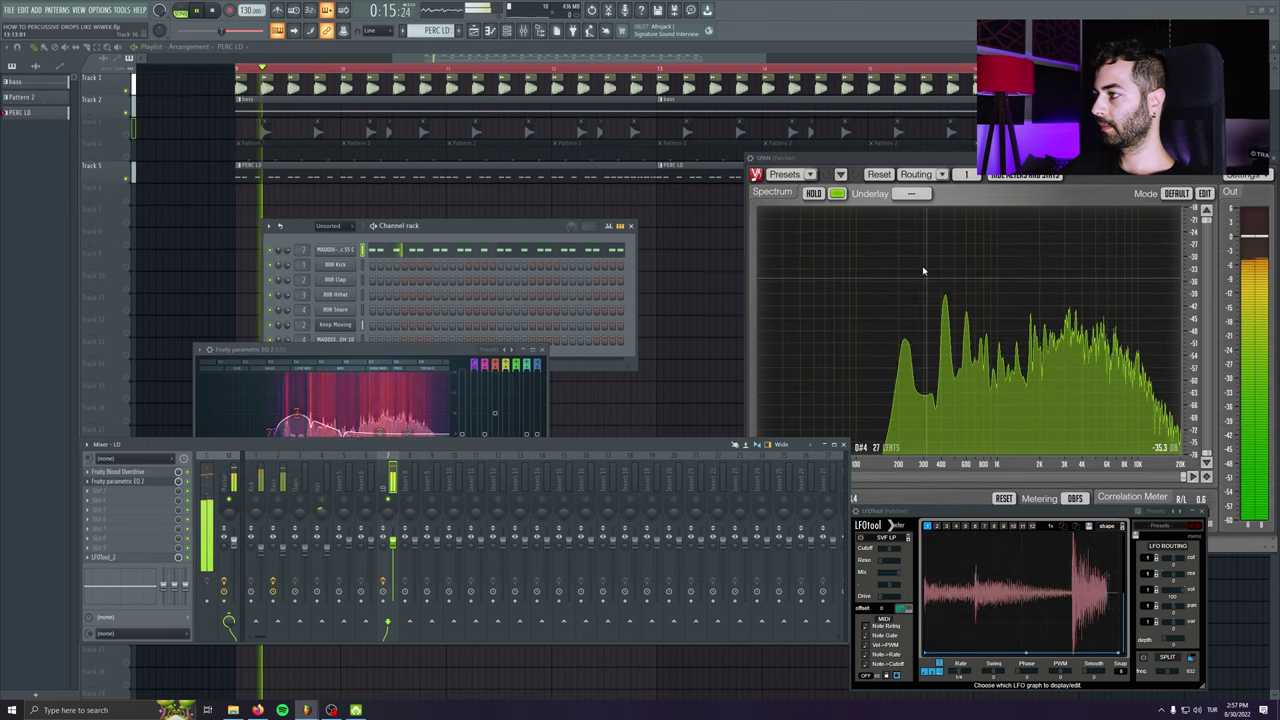
key("space")
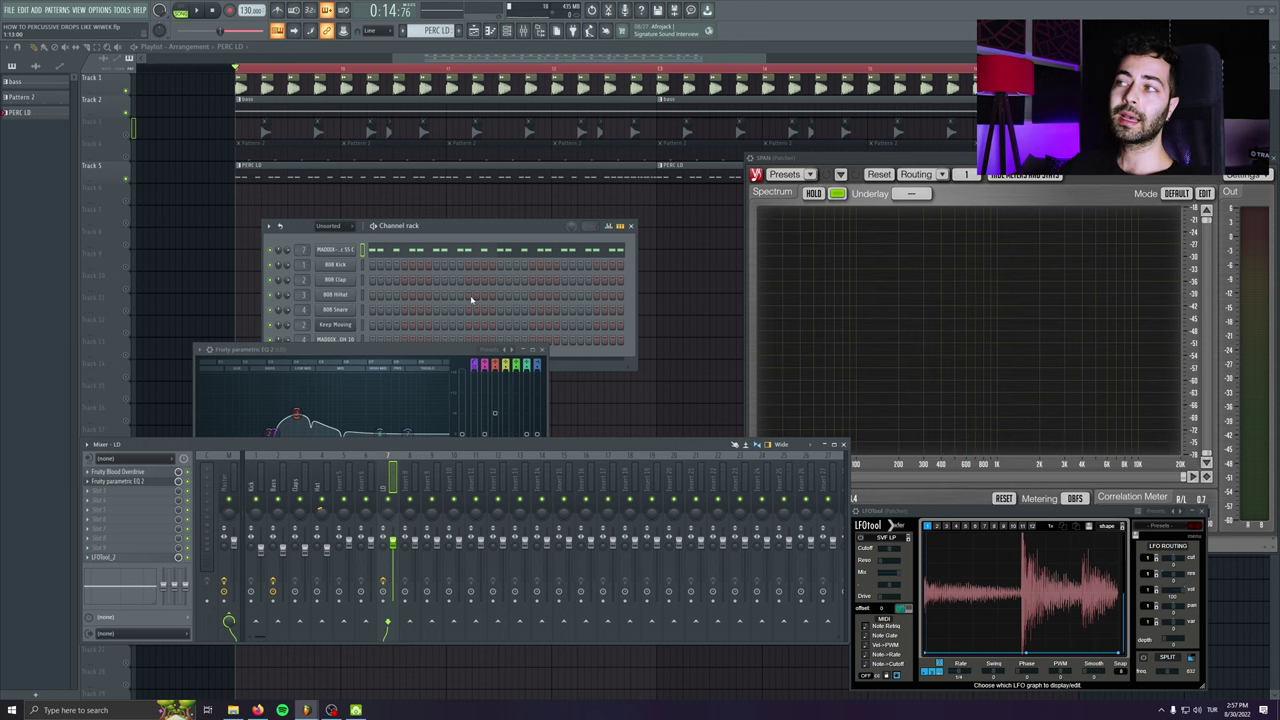
- Reduce the 294 Hz EQ boost to 2.5 dB and lower the low-cut slightly while playing the drop against the SPAN spectrum
left_click_drag(807, 160, 770, 153)
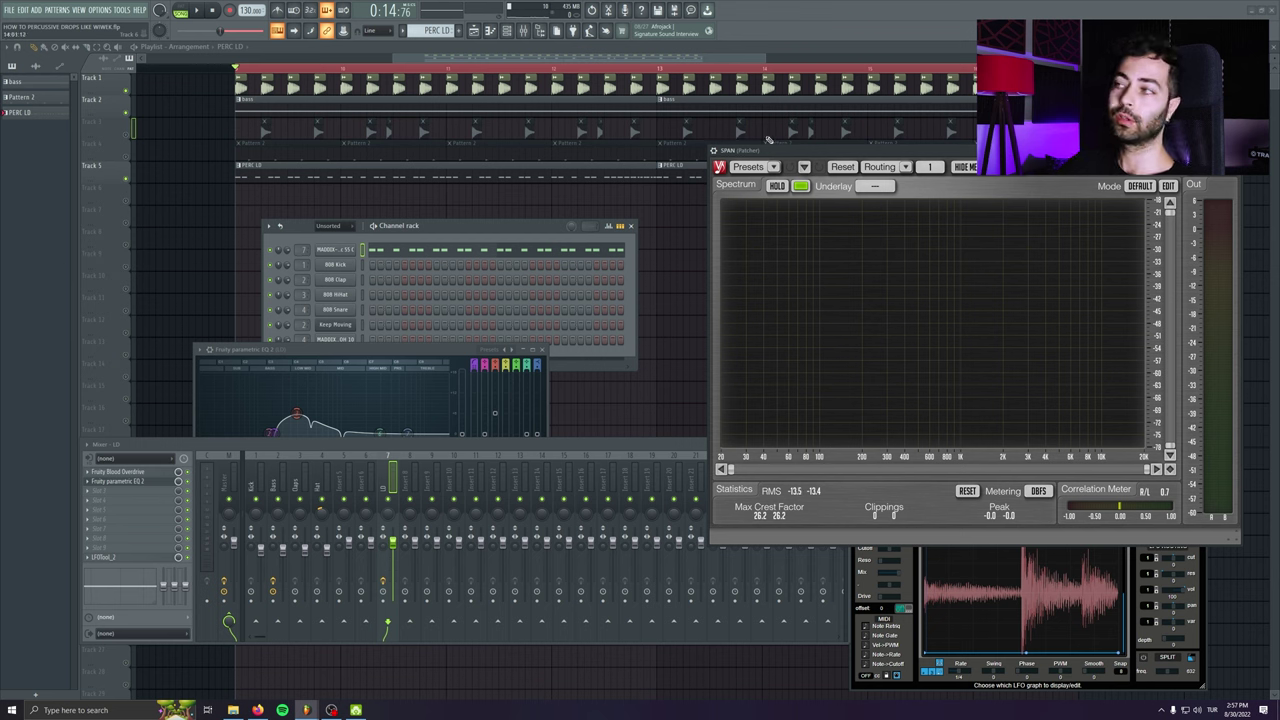
key("space")
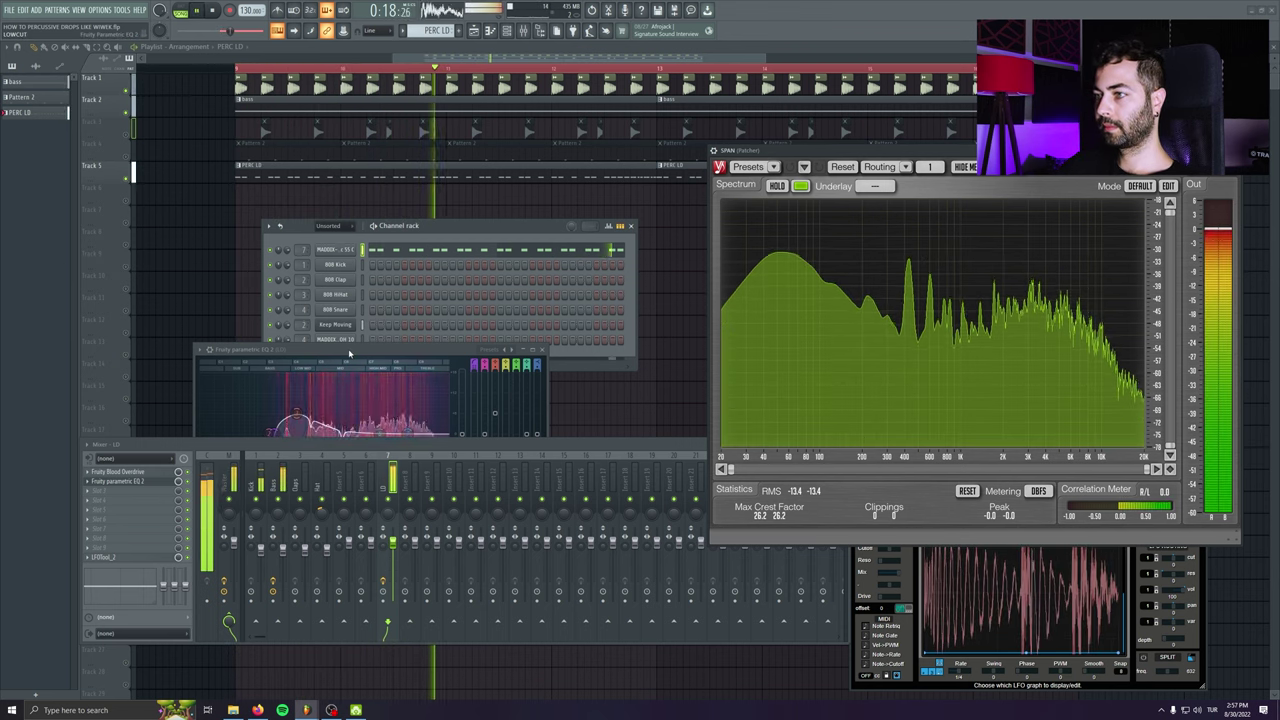
left_click_drag(349, 353, 293, 300)
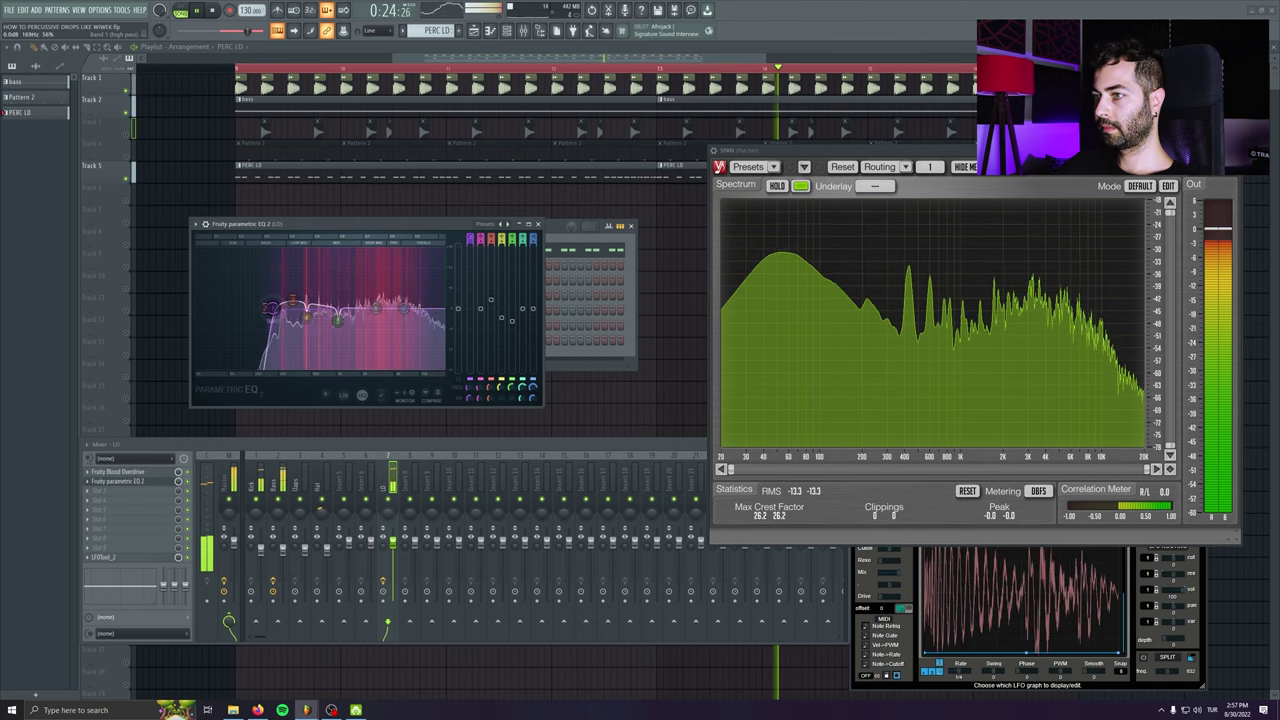
key("space")
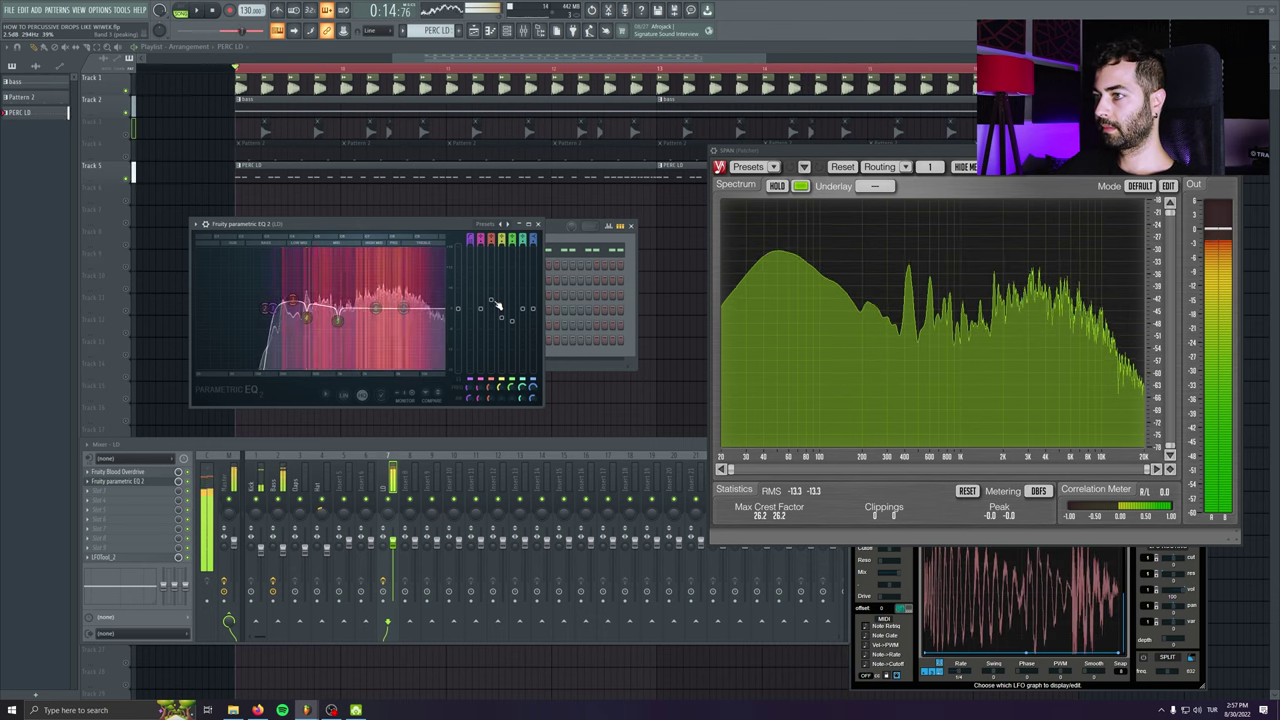
- Add a Transient Processor after the EQ on the LD track, adjust its release during playback, and set the track volume to -1.5 dB
left_click(538, 224)
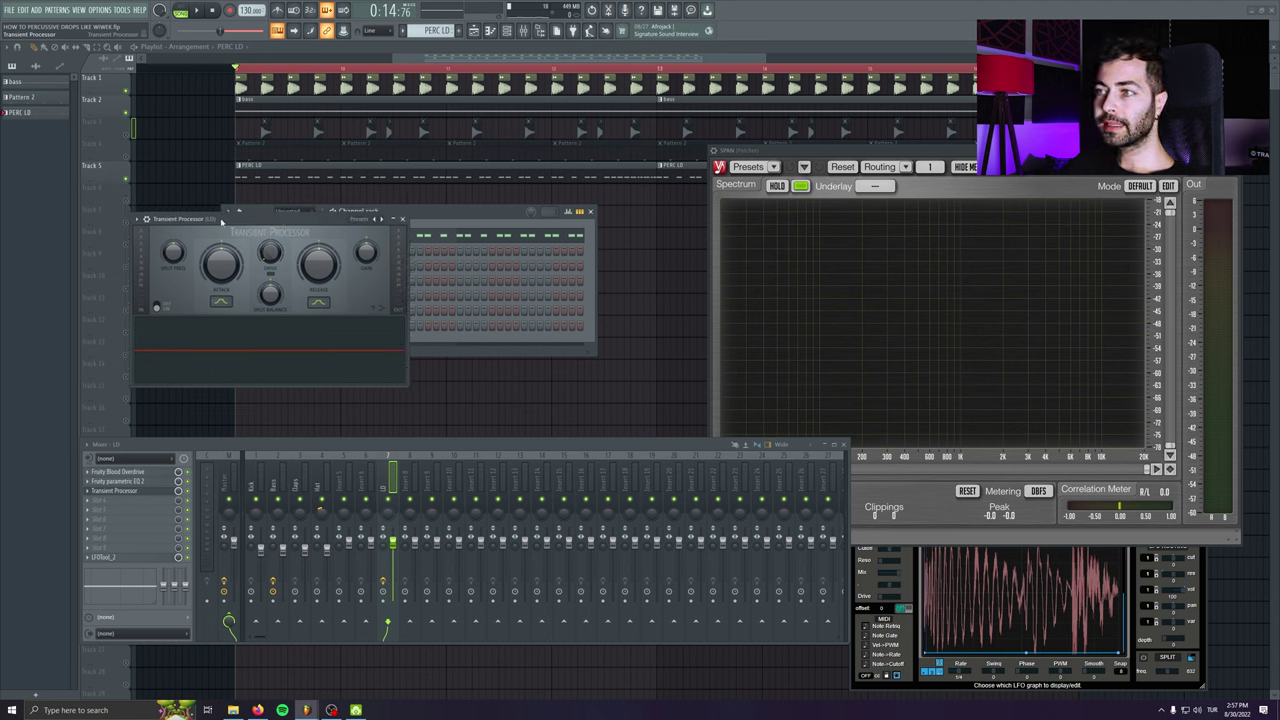
left_click_drag(222, 222, 238, 248)
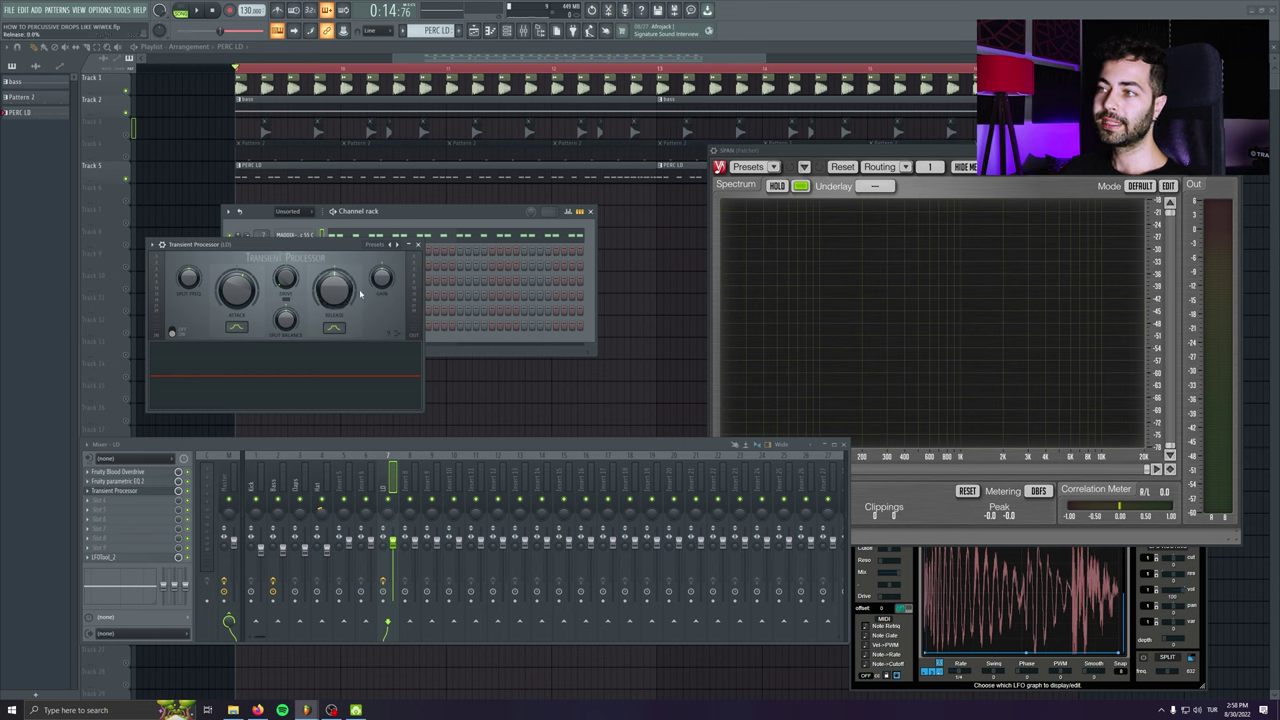
key("space")
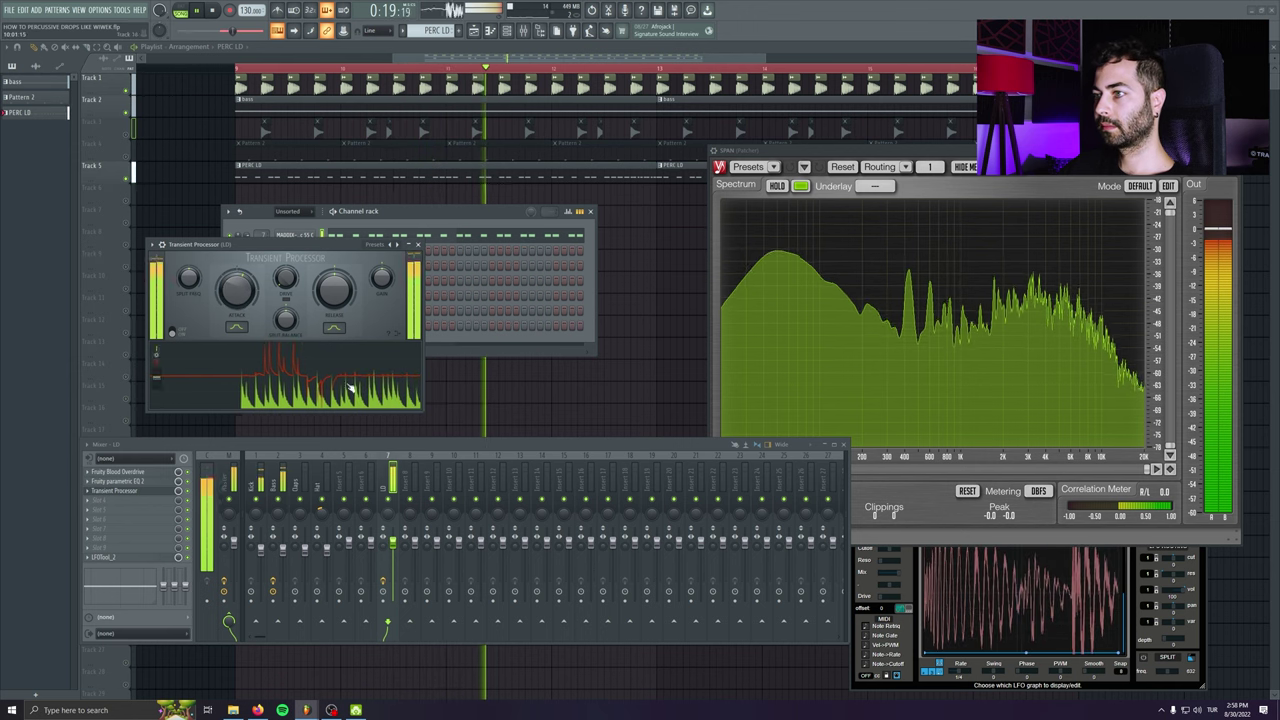
left_click_drag(335, 300, 340, 320)
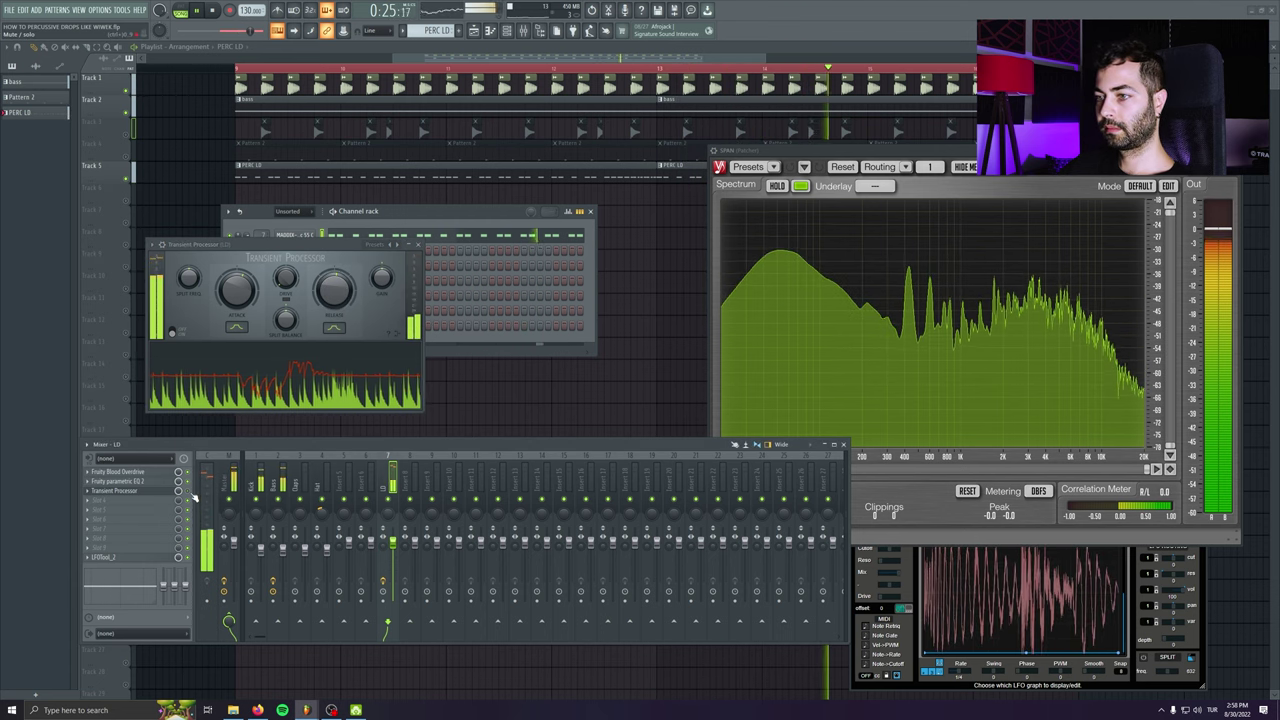
left_click_drag(394, 551, 396, 547)
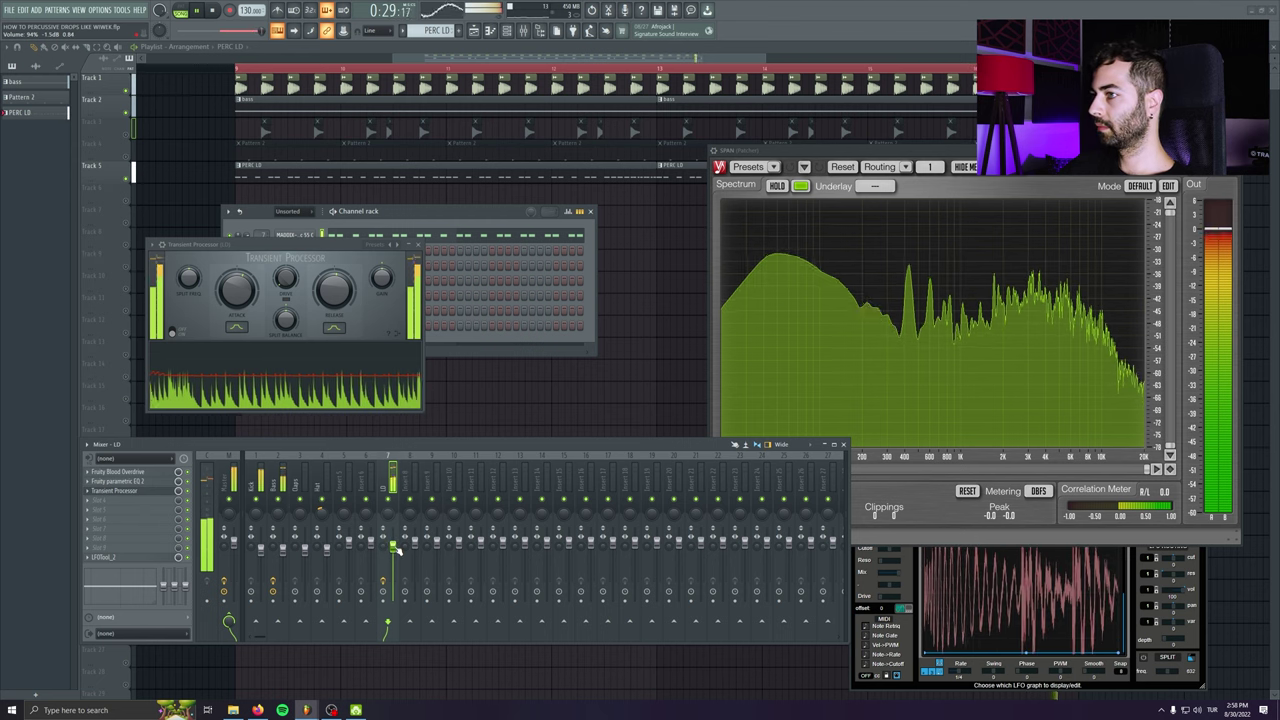
- Add Thickify after the Transient Processor on the LD track and raise its thickness
left_click(127, 491)
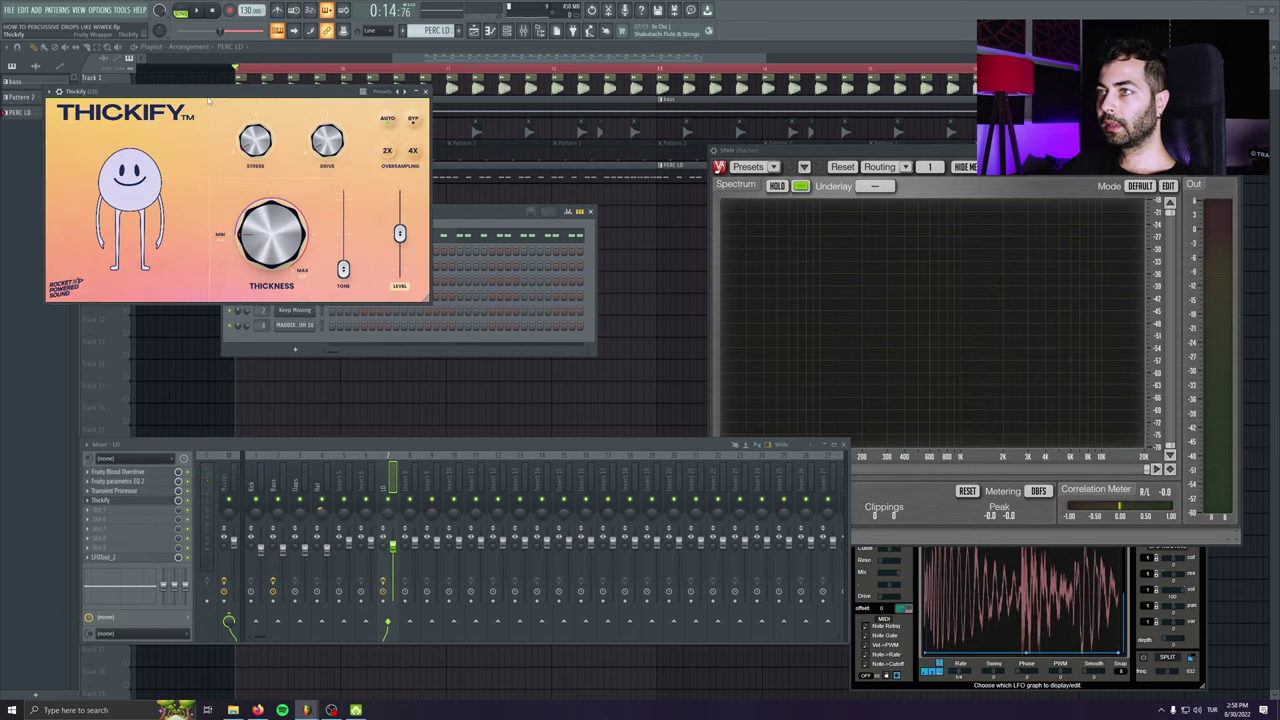
left_click_drag(207, 97, 258, 245)
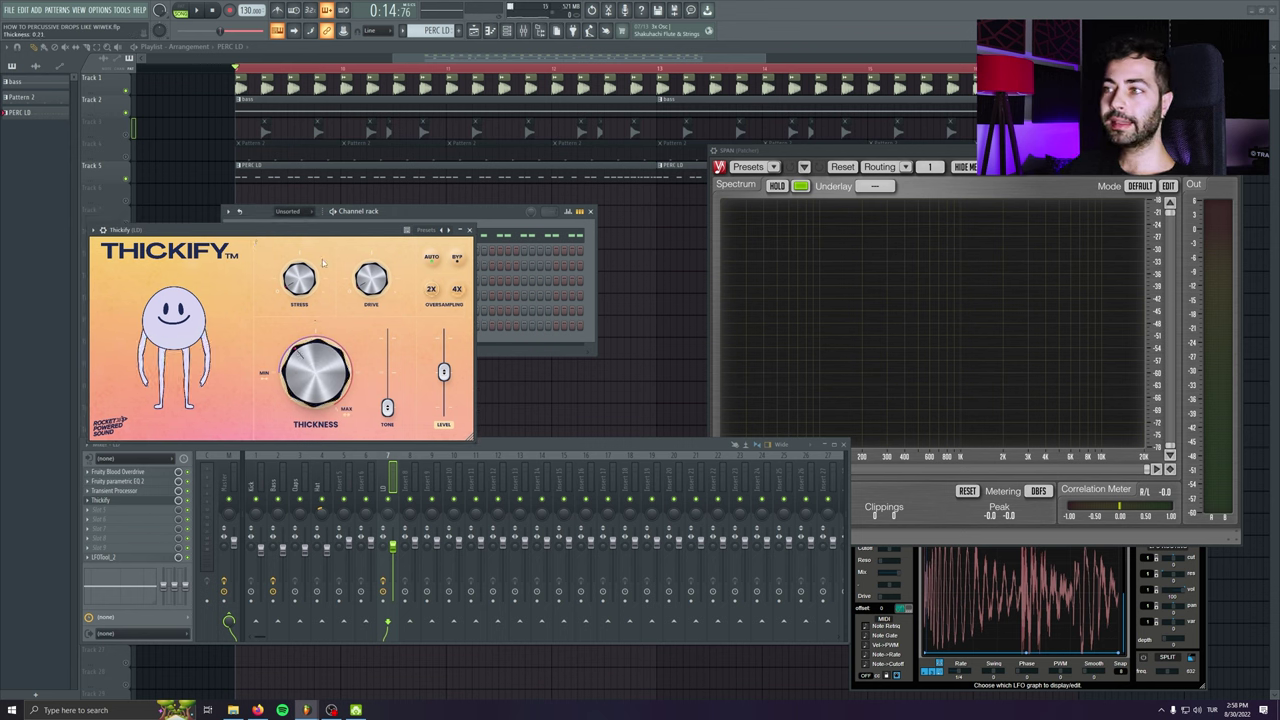
left_click_drag(330, 233, 344, 226)
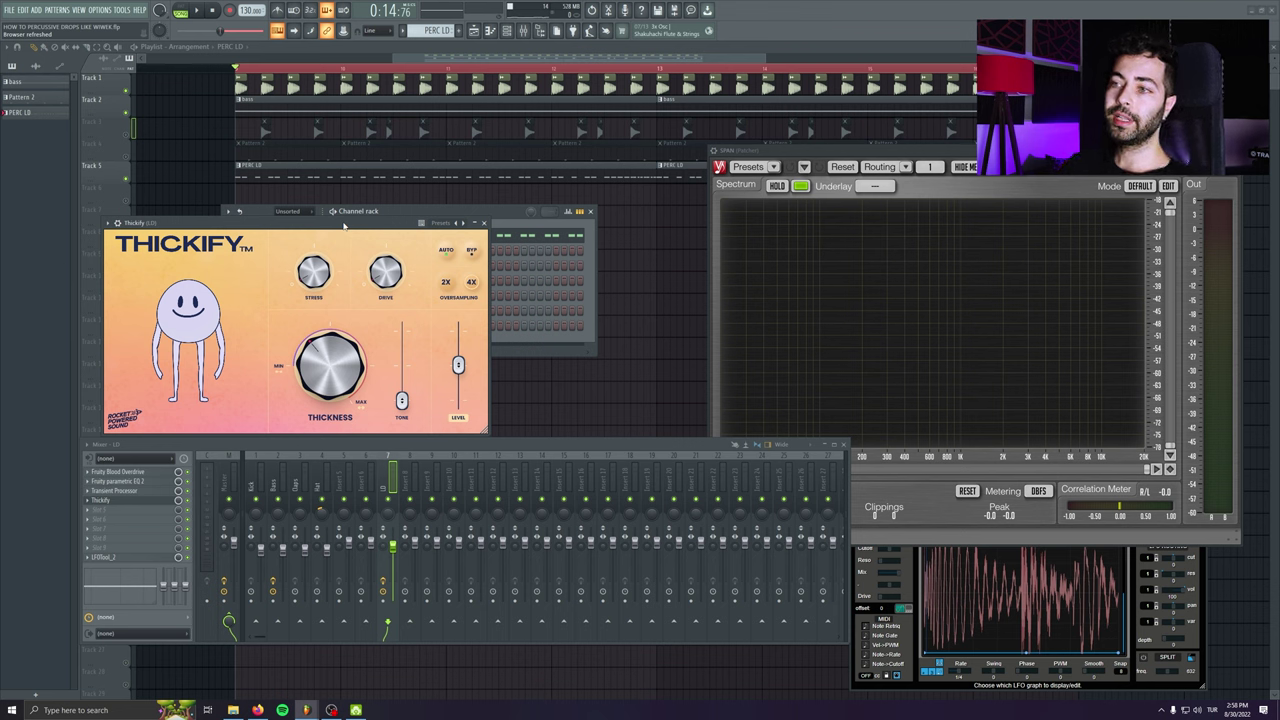
left_click_drag(315, 228, 318, 228)
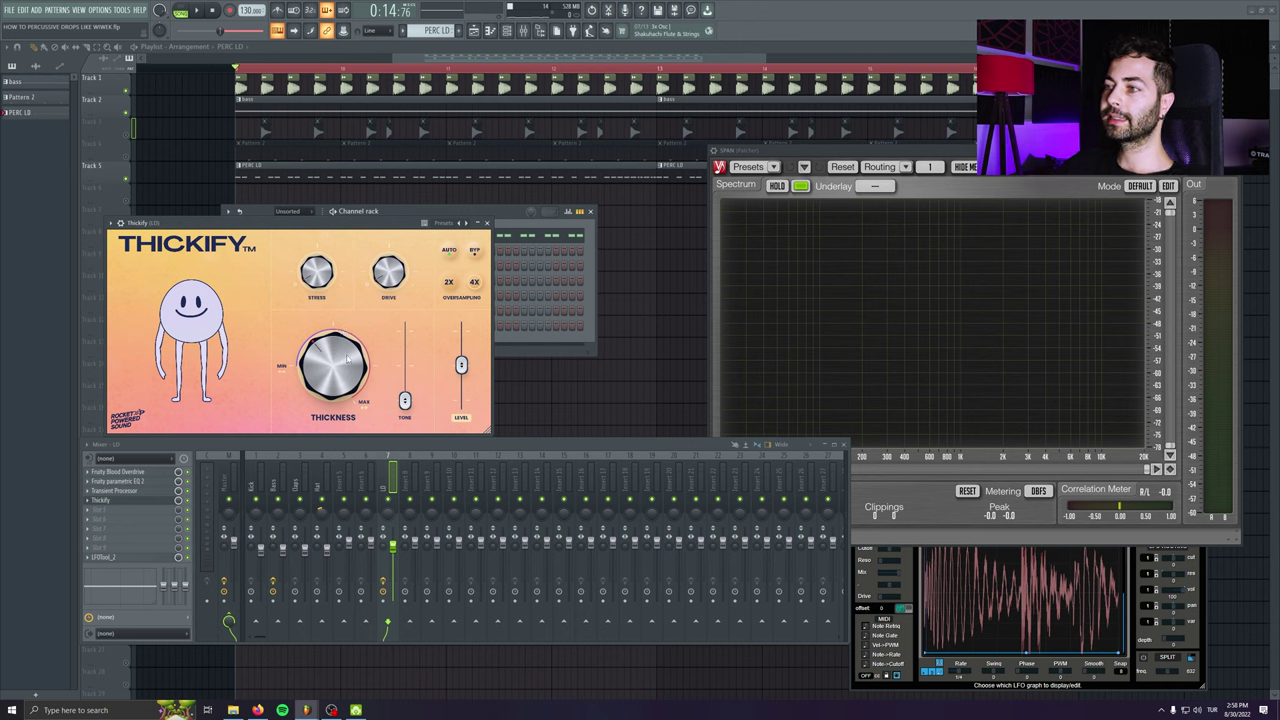
left_click_drag(341, 381, 345, 341)
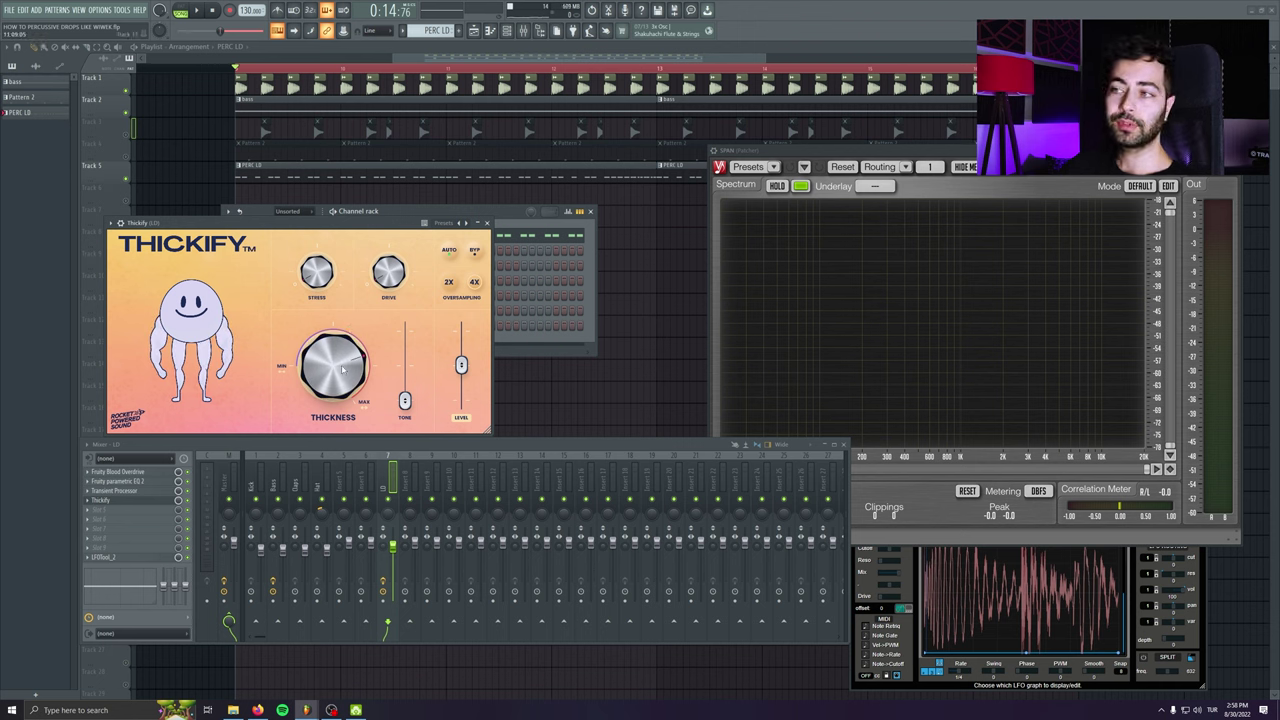
- Reduce Thickify's thickness while playing the drop, and save the project
key("space")
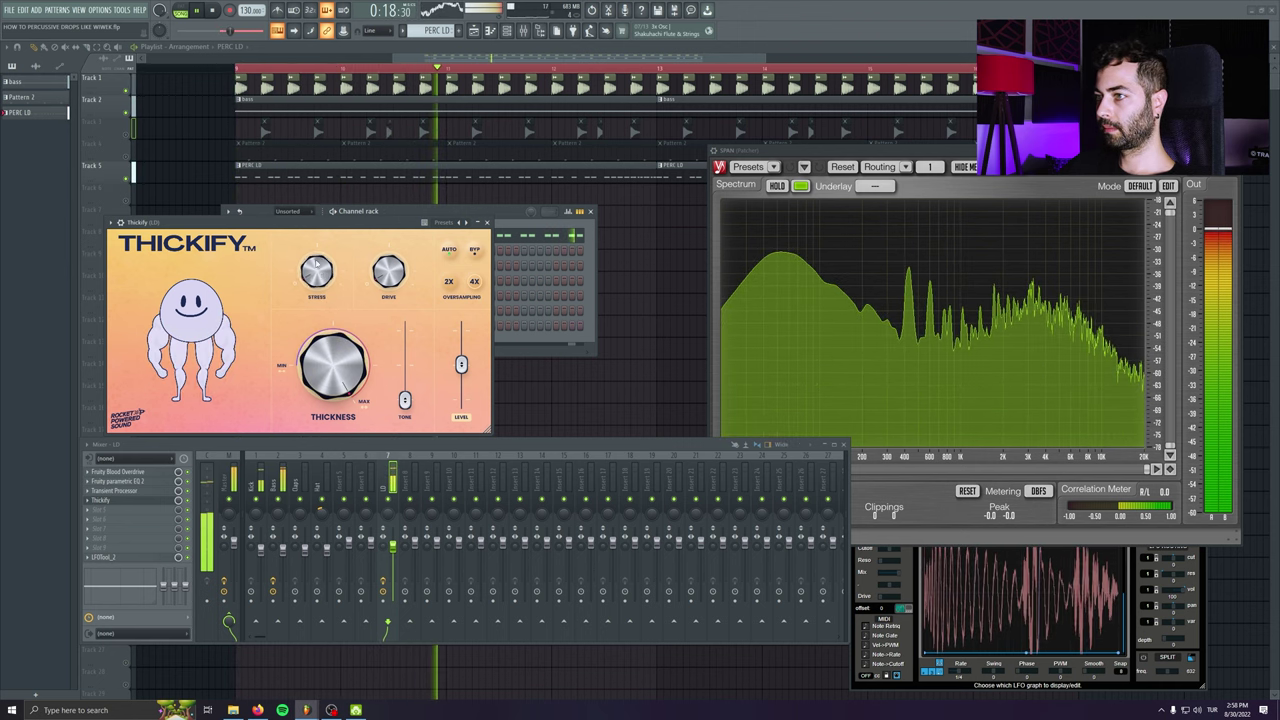
left_click_drag(334, 380, 340, 420)
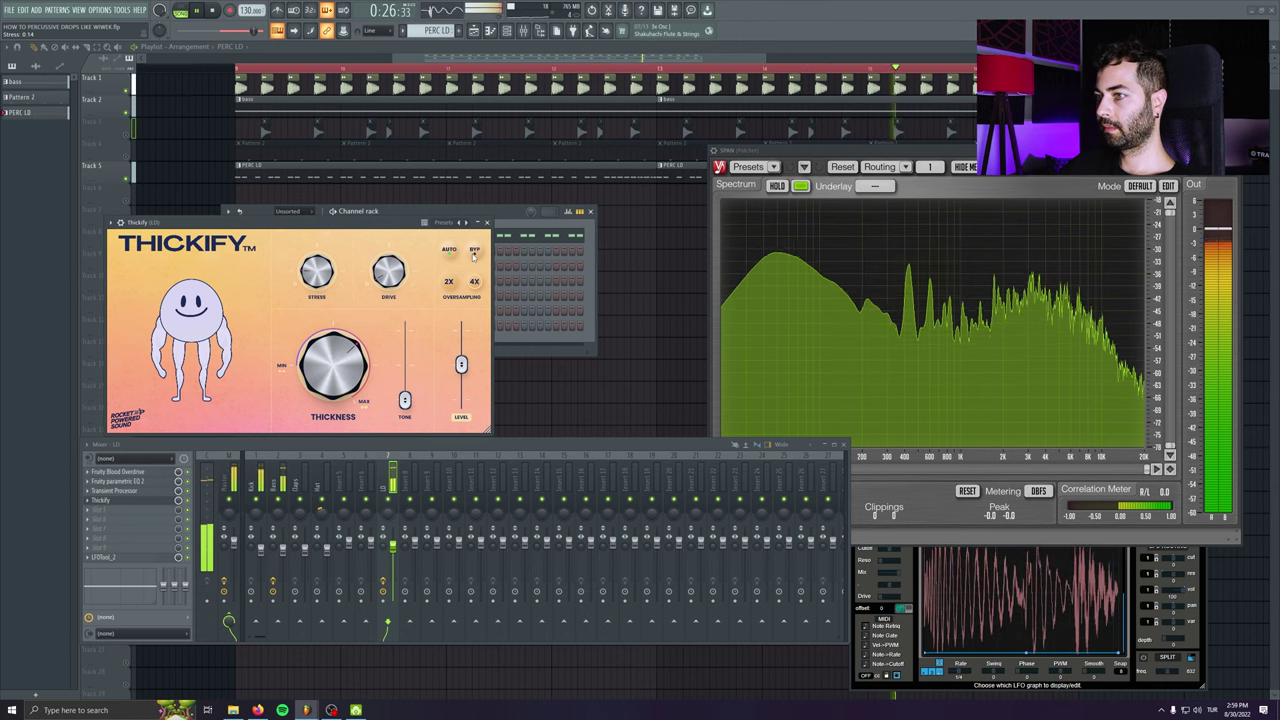
left_click(486, 222)
key("ctrl+s")
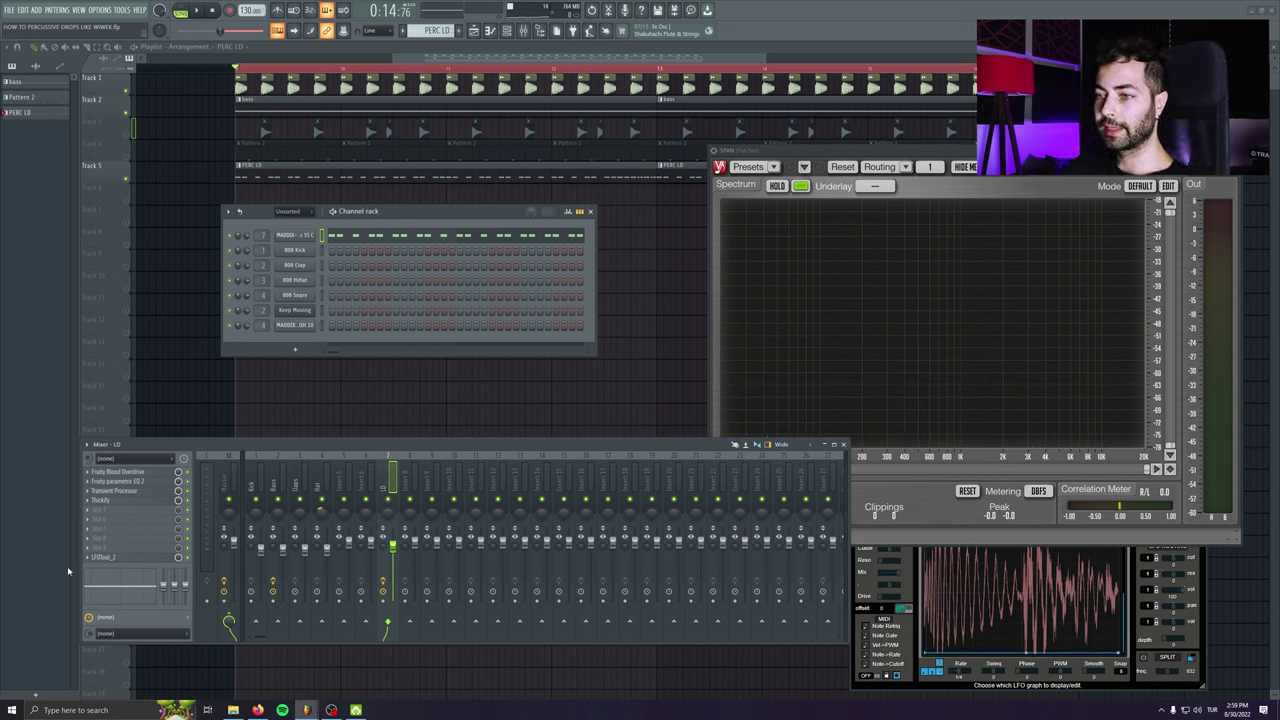
- Add Fruity Reeverb 2 to the LD track and balance its wet level while auditioning the lead pattern on its own
left_click_drag(160, 148, 266, 354)
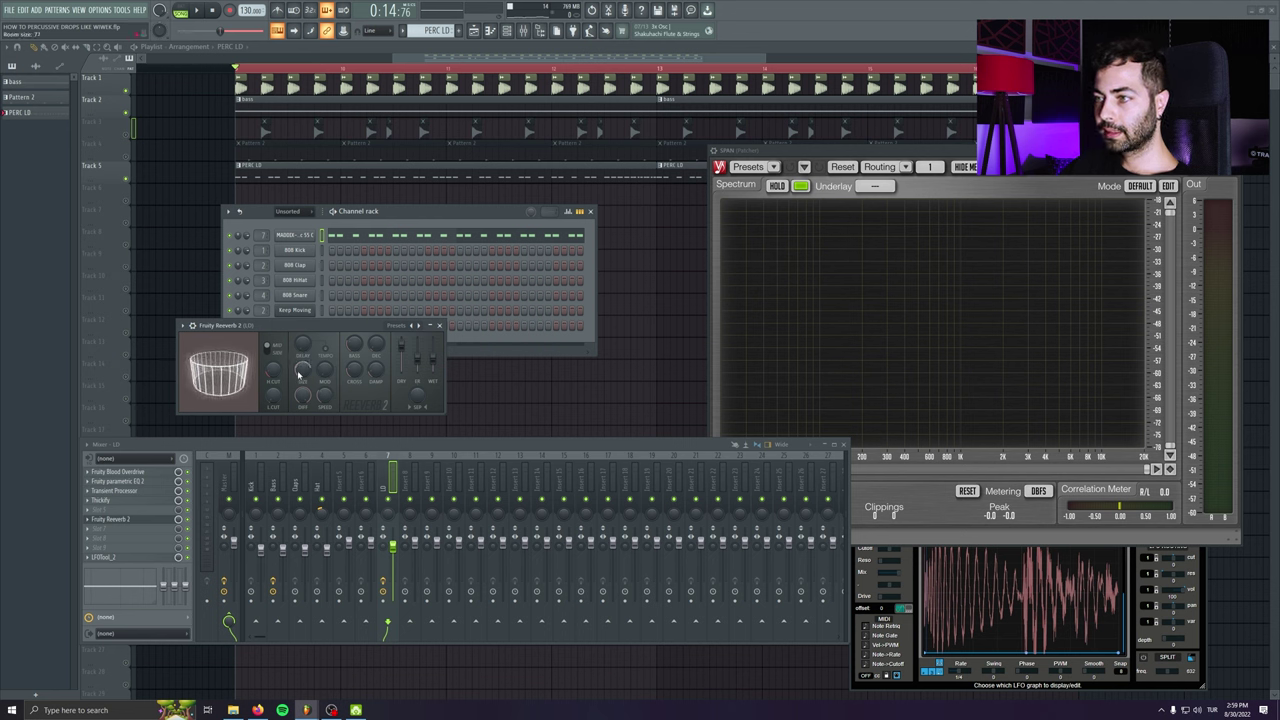
left_click_drag(240, 328, 242, 350)
key("l")
key("space")
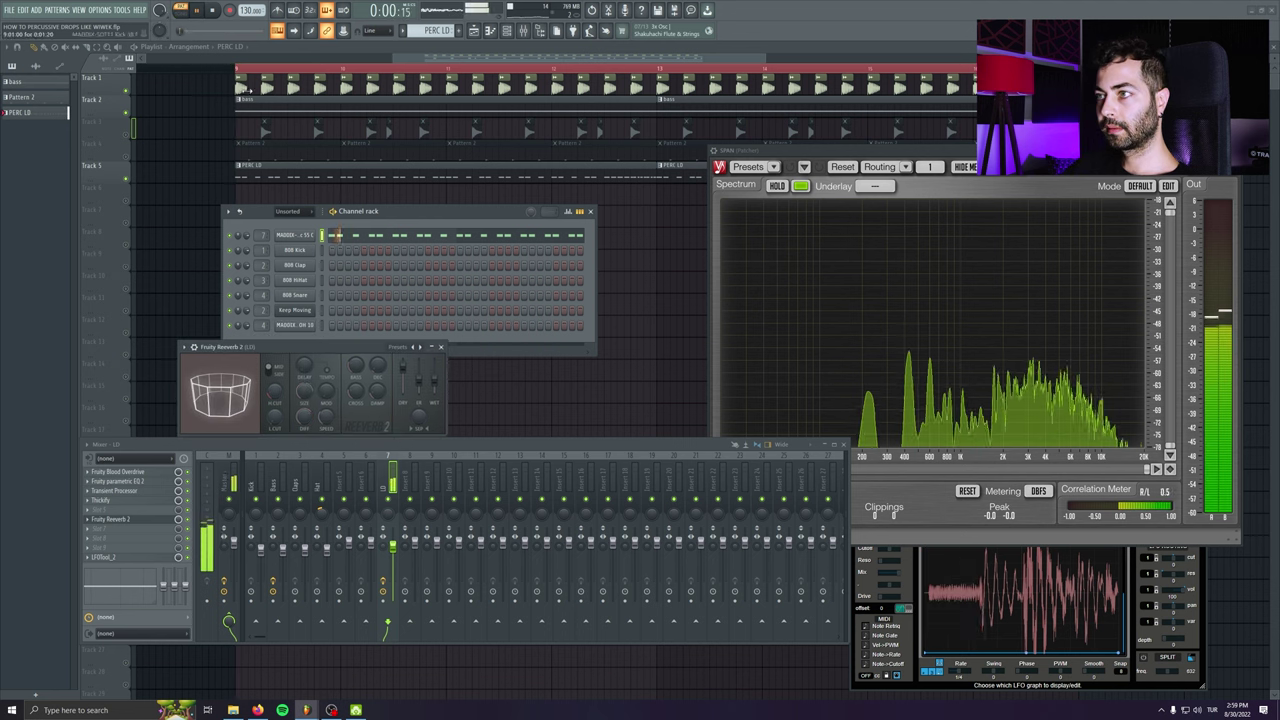
left_click_drag(434, 382, 434, 362)
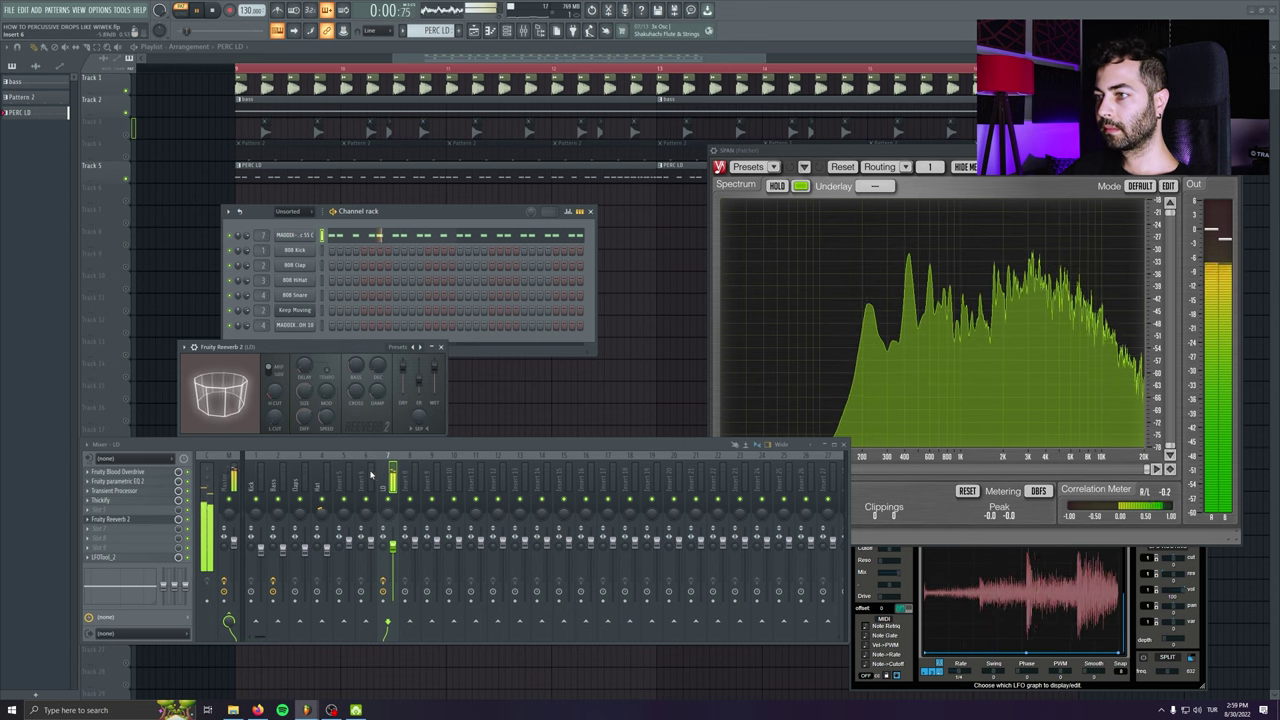
left_click_drag(434, 369, 434, 378)
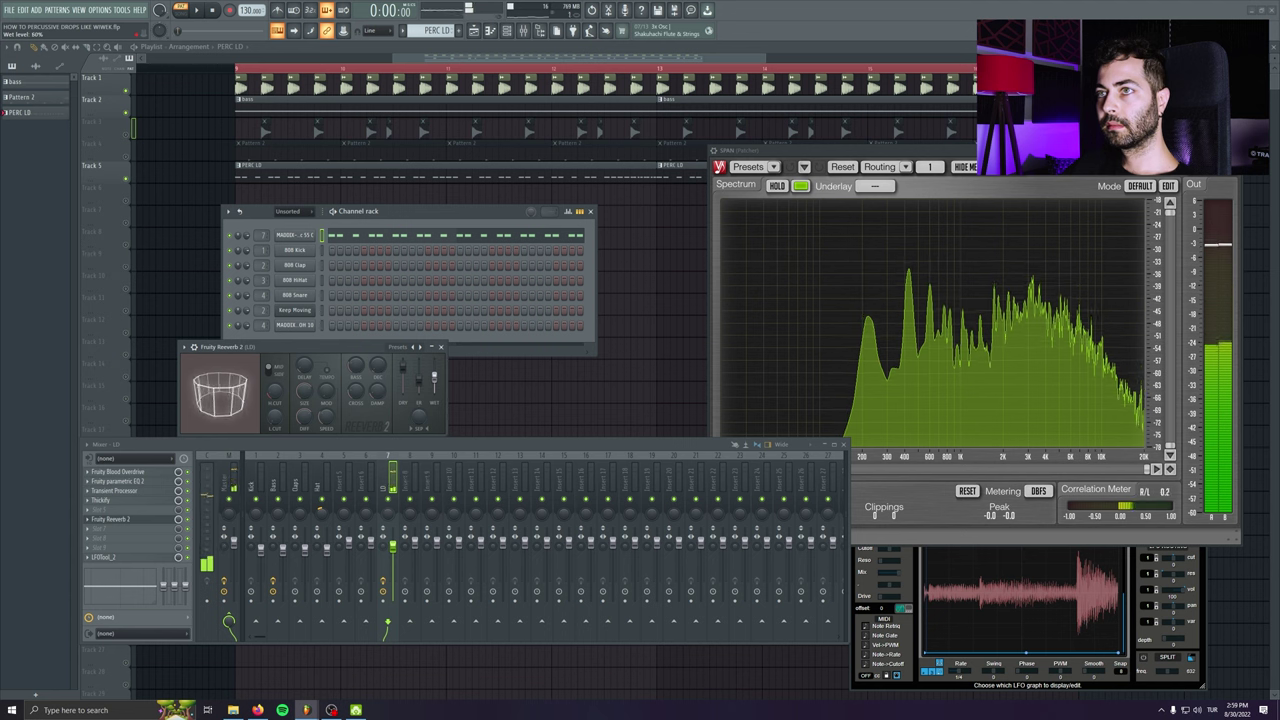
key("space")
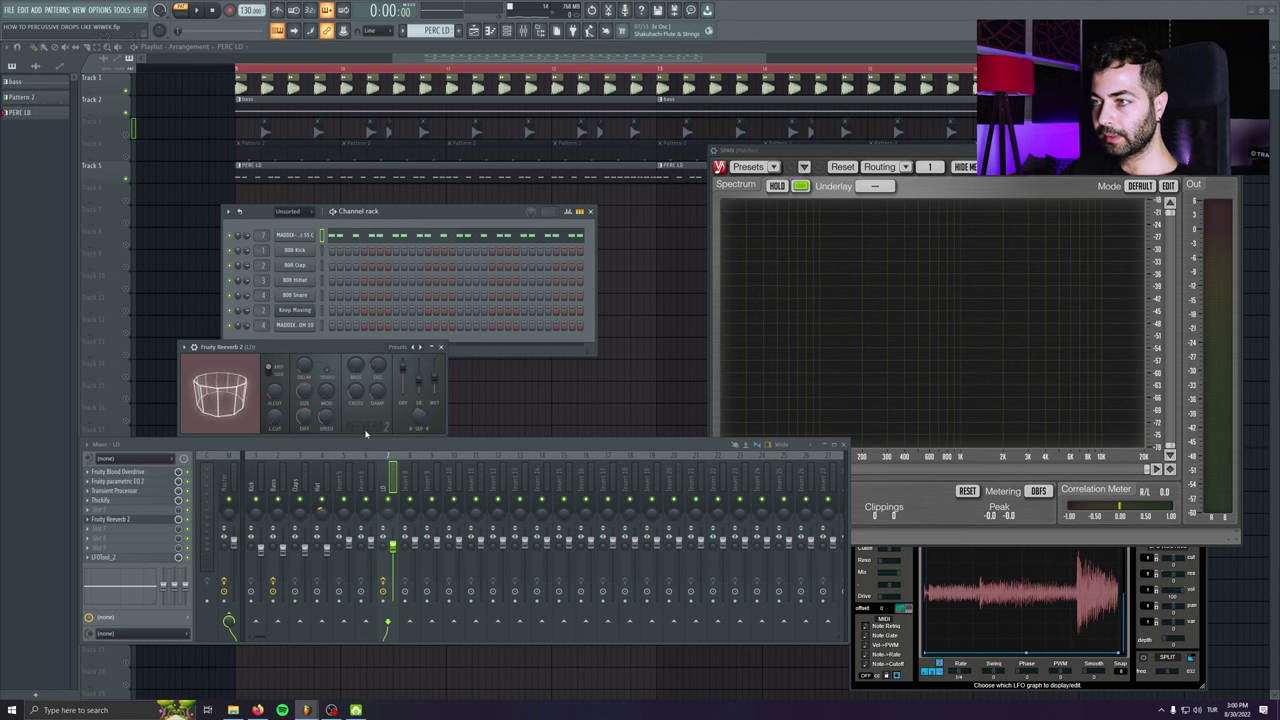
key("space")
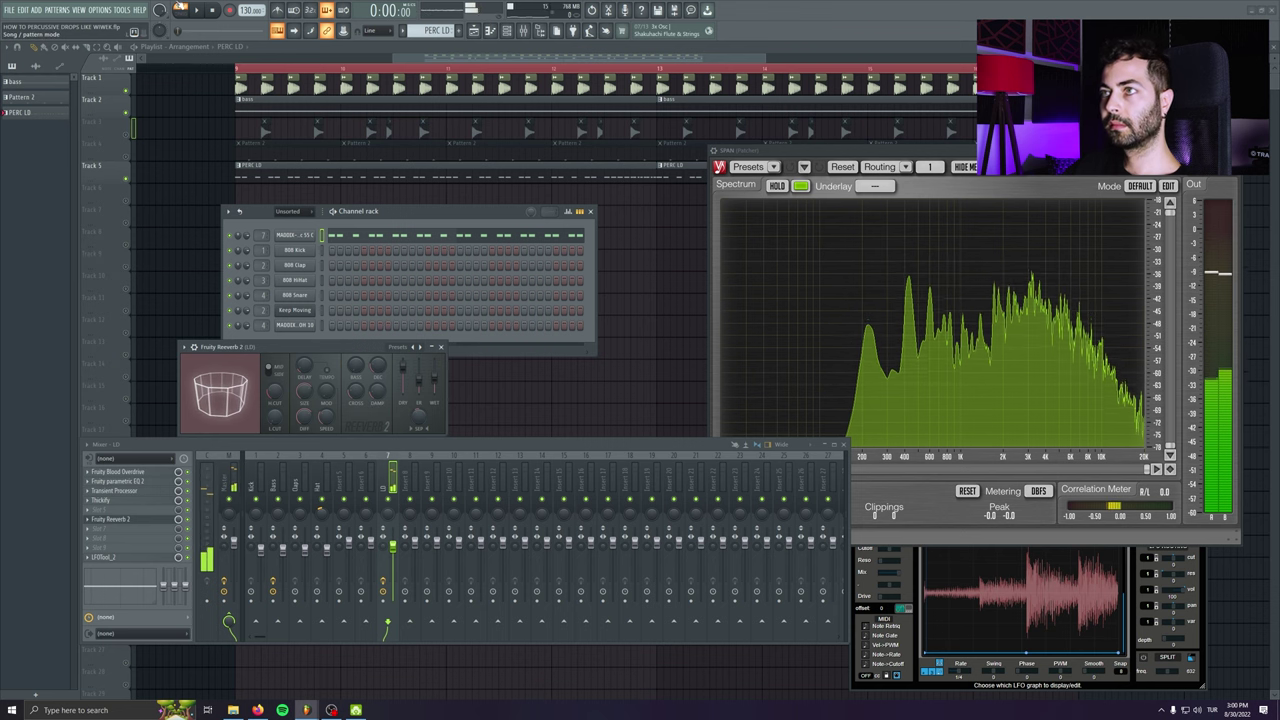
left_click(213, 10)
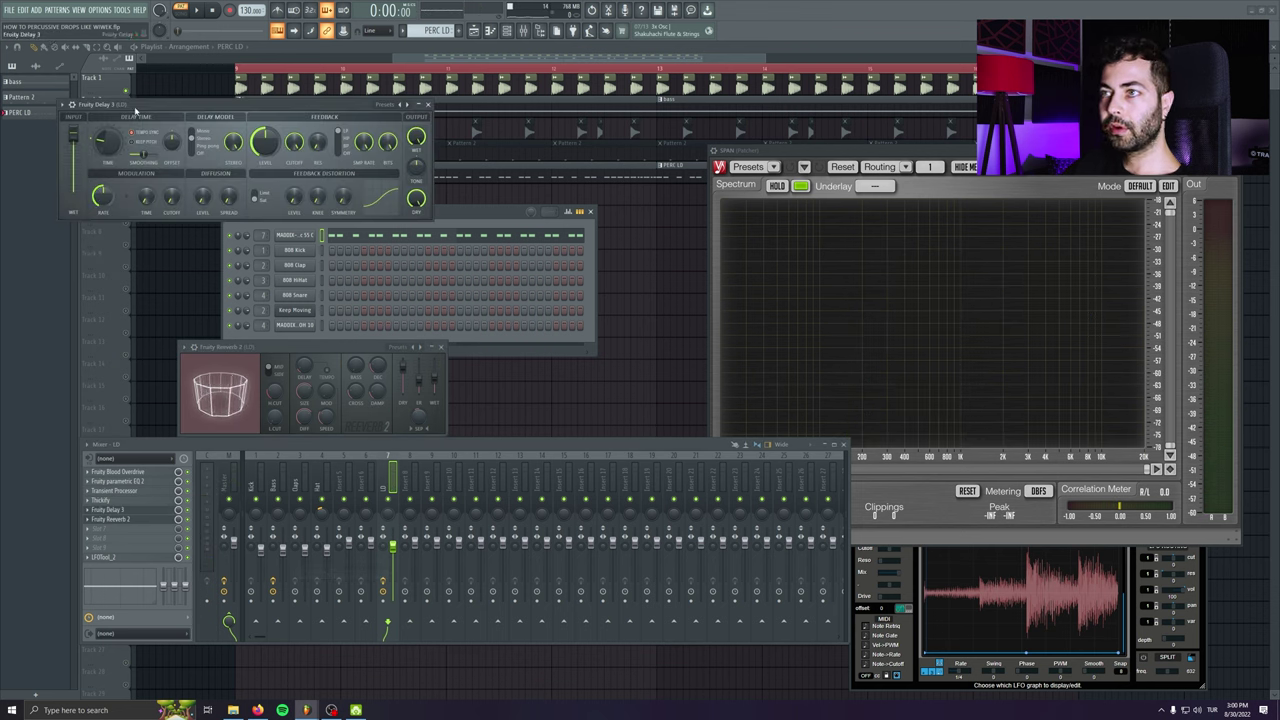
- Add a ping-pong Fruity Delay 3 before the LD track's reverb and set its output wet to about 57%
left_click_drag(136, 106, 172, 198)
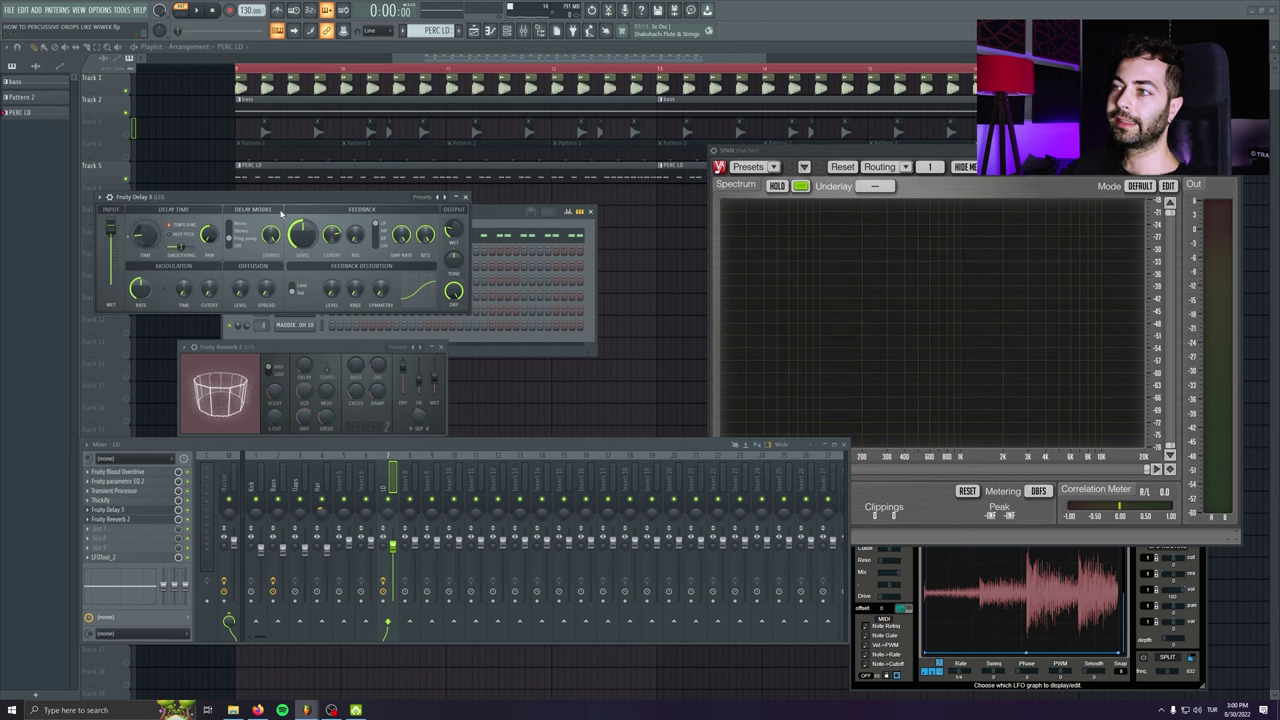
left_click_drag(281, 210, 289, 220)
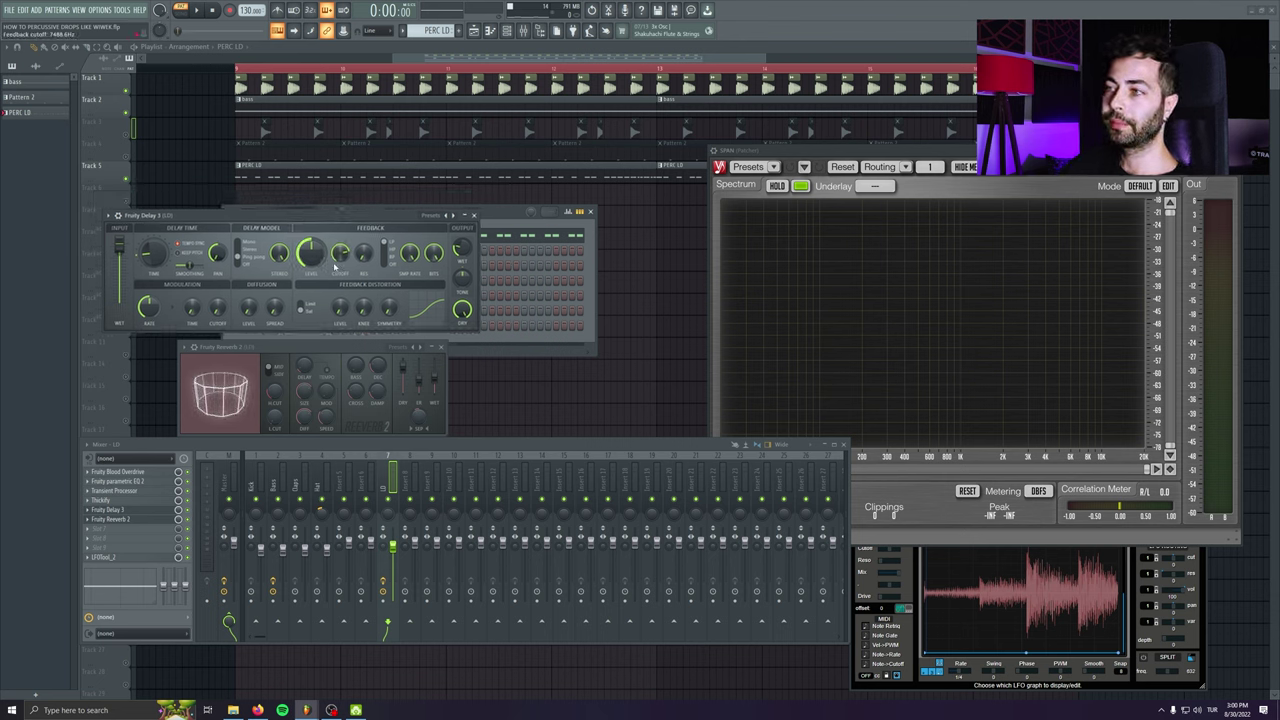
key("space")
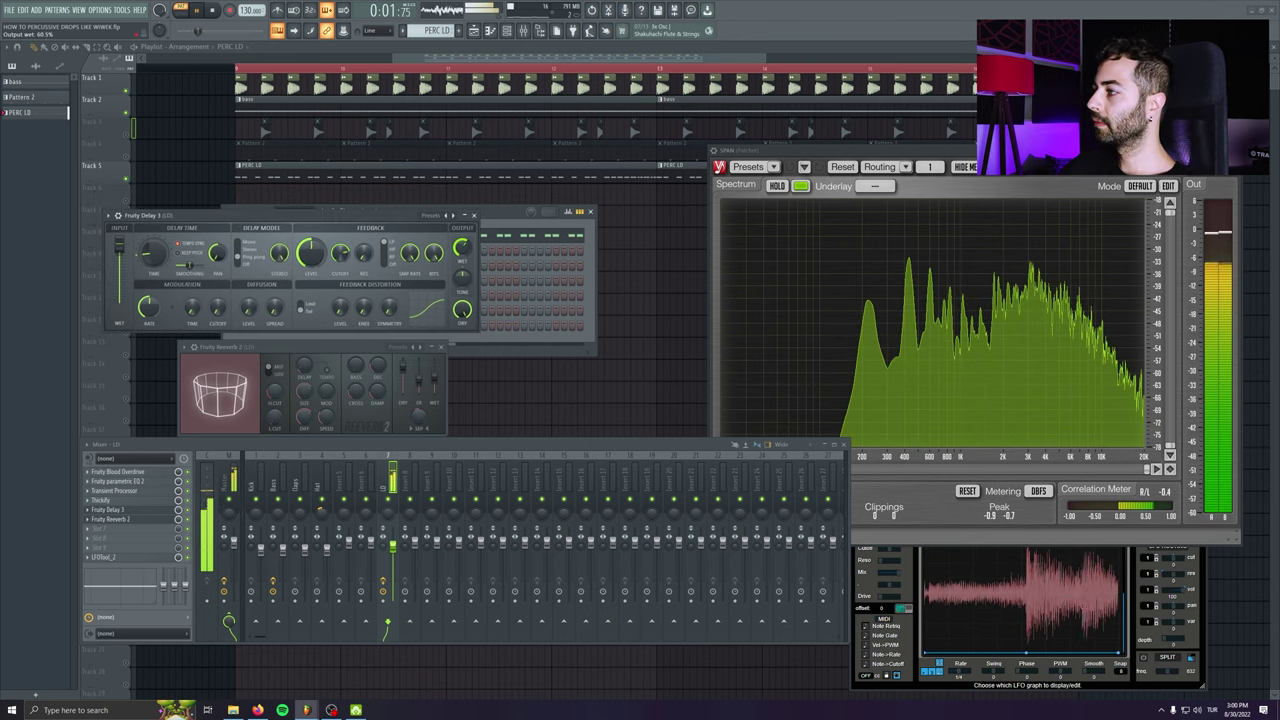
key("space")
left_click_drag(462, 247, 462, 300)
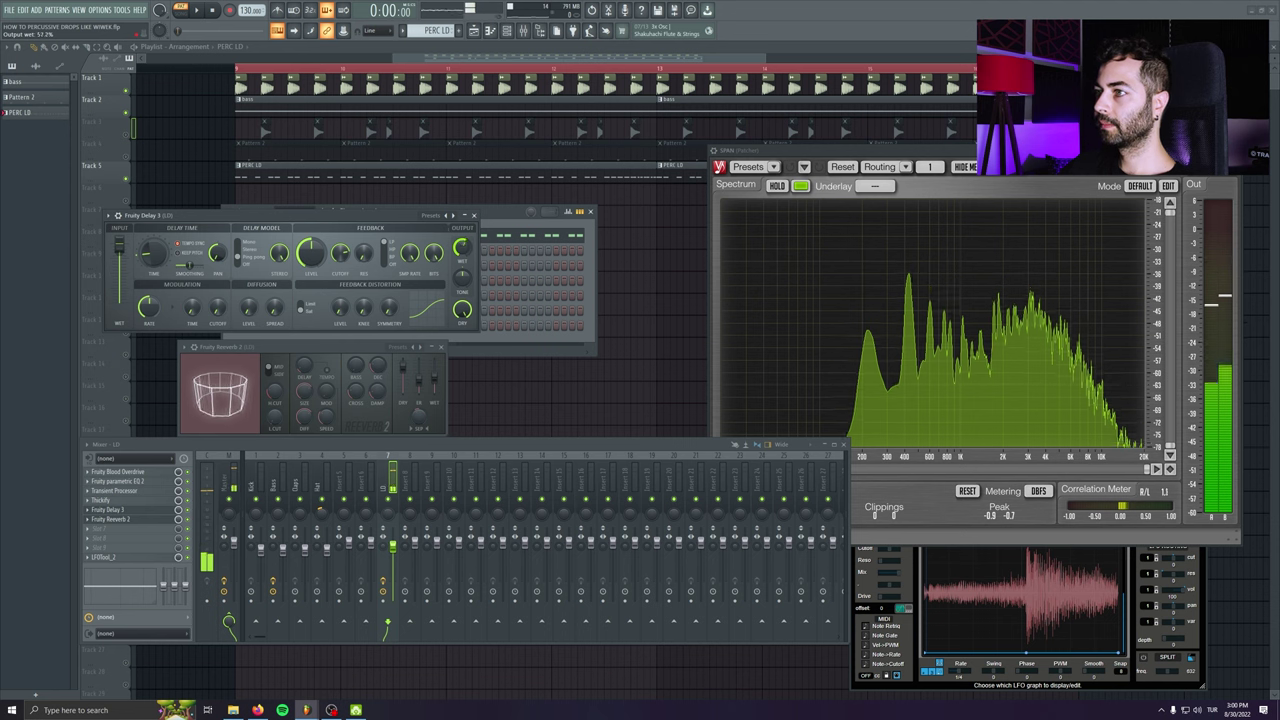
left_click(215, 11)
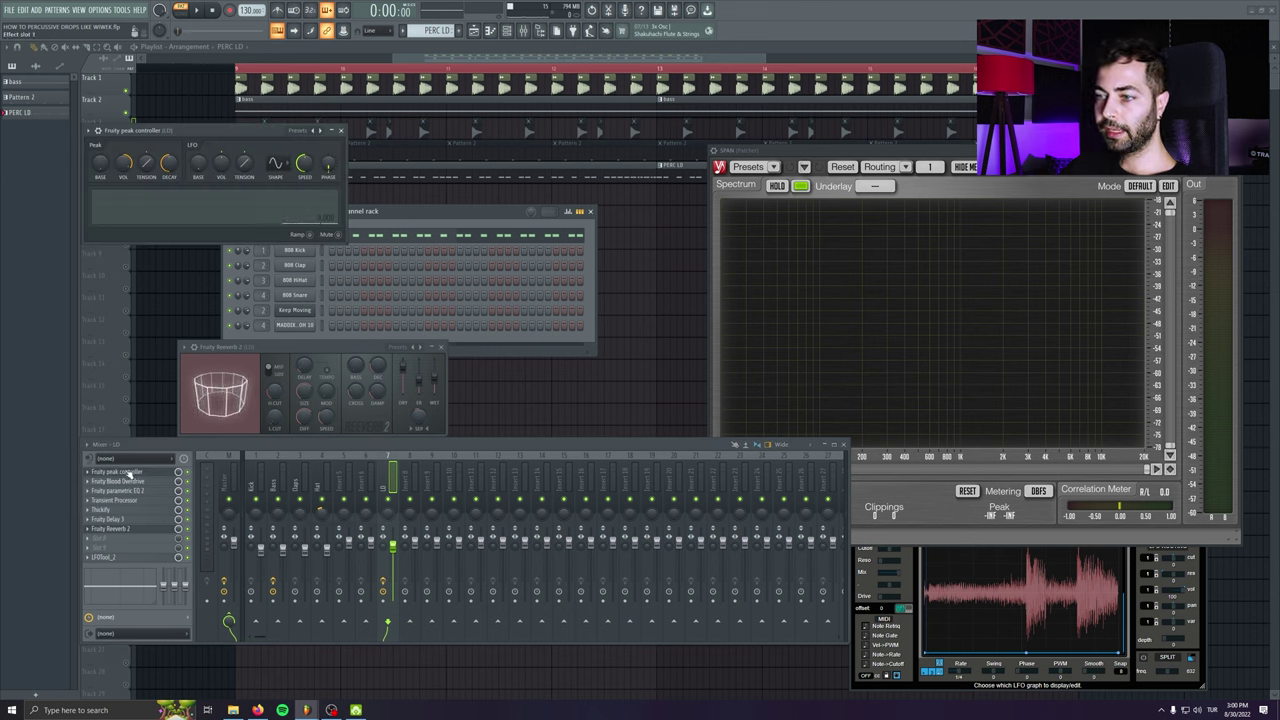
- Link the Fruity Delay 3 mix level to a Fruity peak controller's Peak output with inverted mapping
right_click(178, 519)
left_click(215, 600)
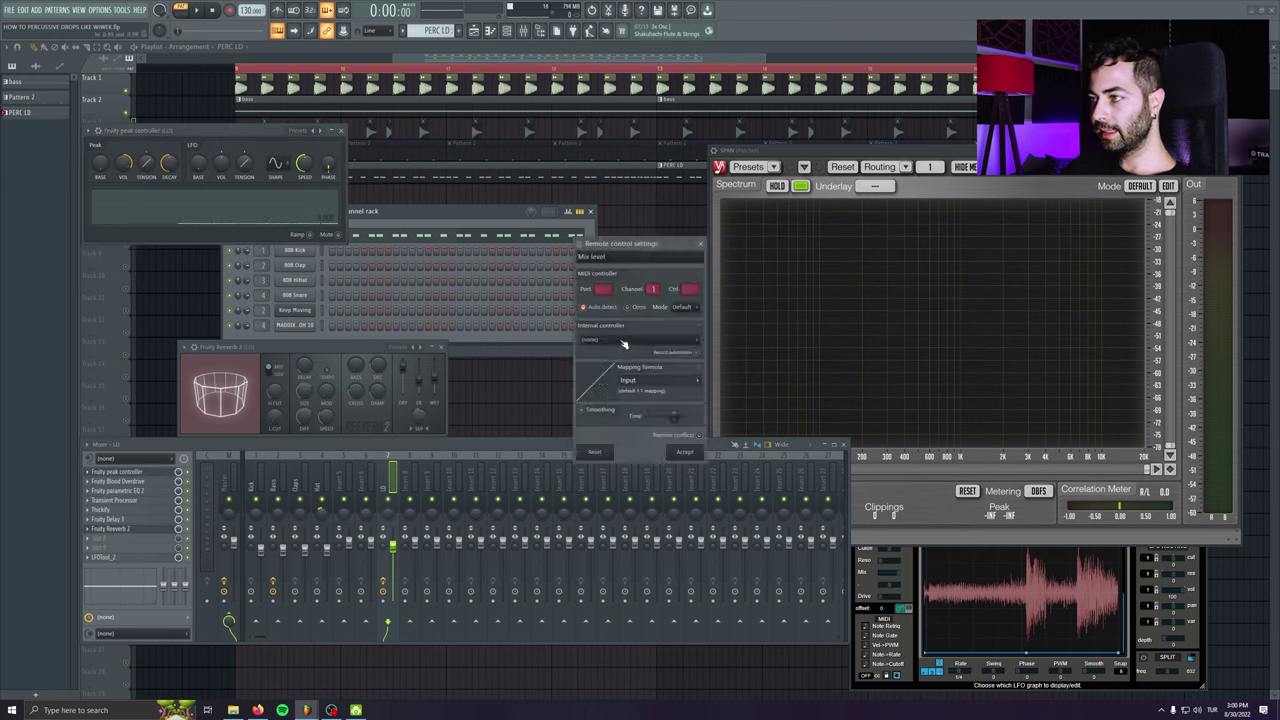
left_click(626, 340)
left_click(615, 385)
left_click(701, 385)
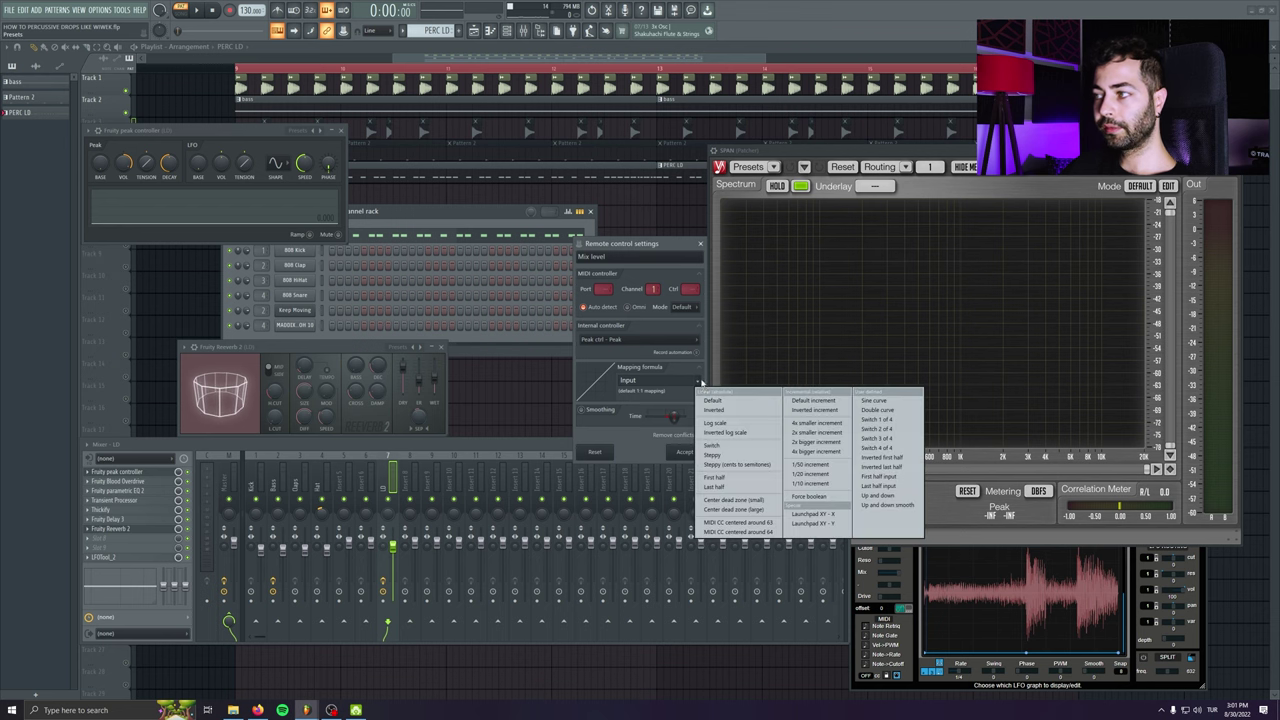
left_click(711, 411)
left_click(684, 451)
- Link the Fruity Reeverb 2 mix level to the peak controller's Peak output with inverted mapping
right_click(178, 522)
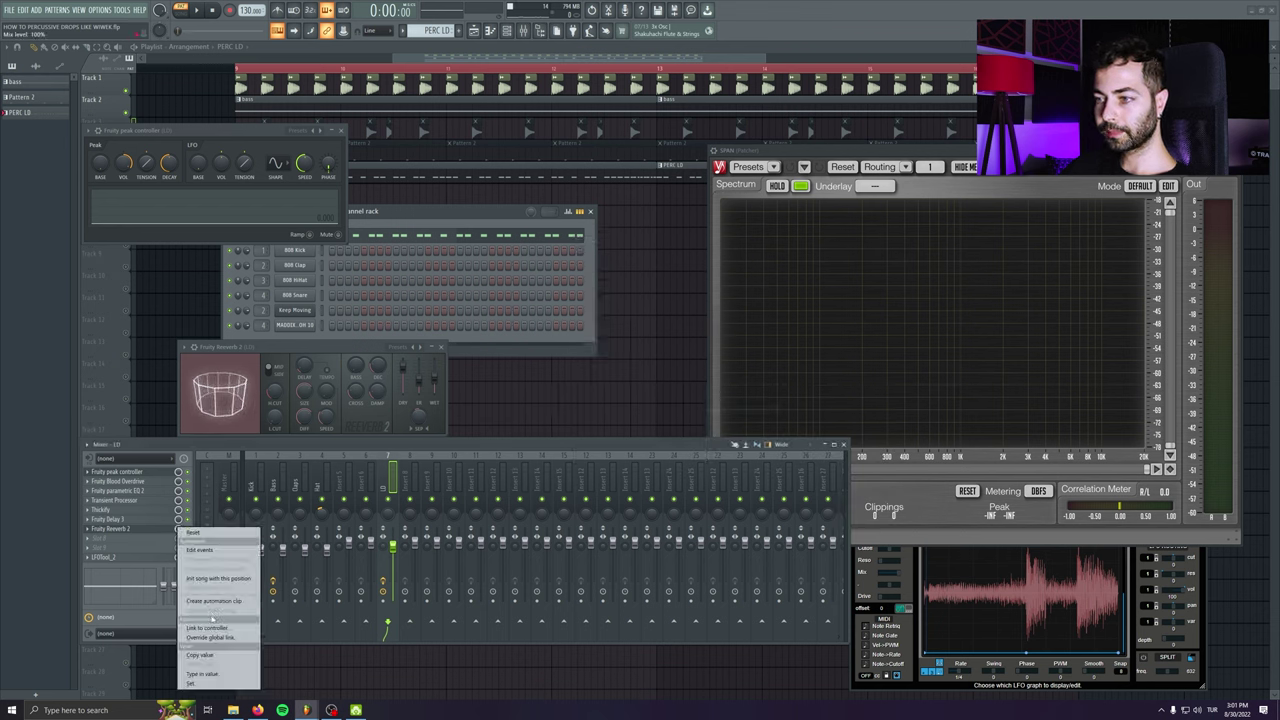
left_click(208, 627)
left_click(640, 340)
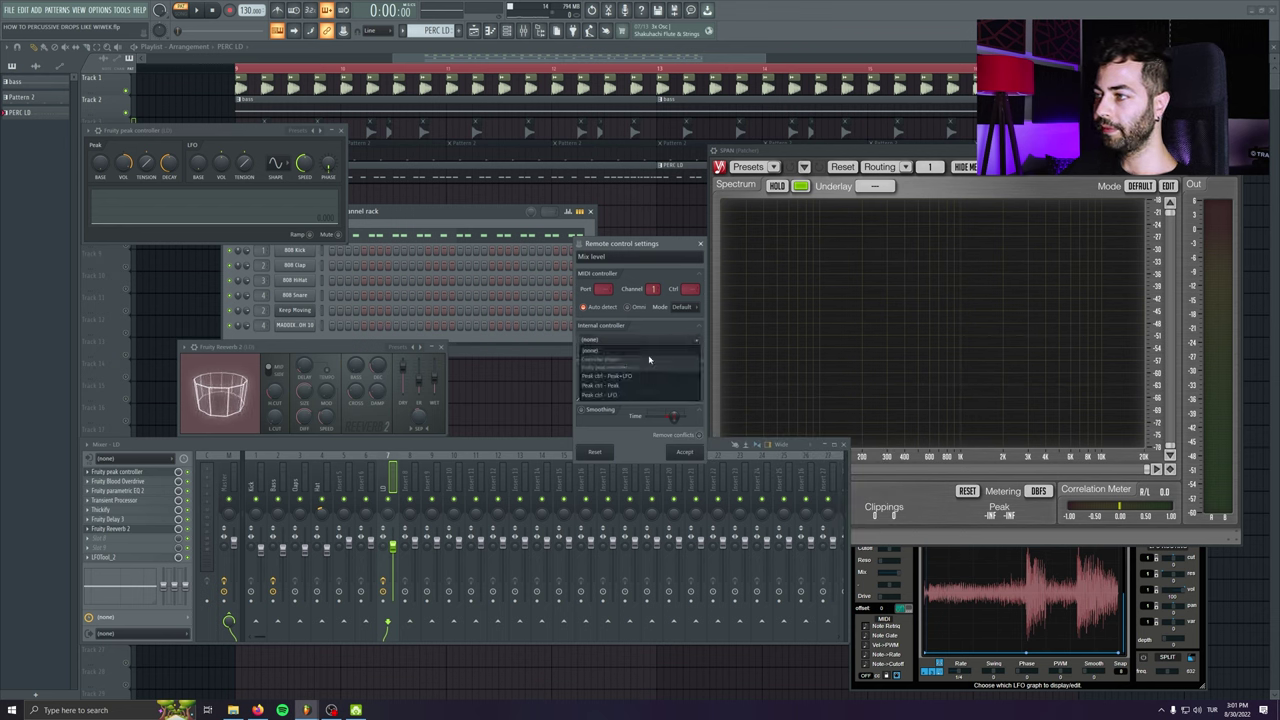
left_click(645, 385)
left_click(700, 393)
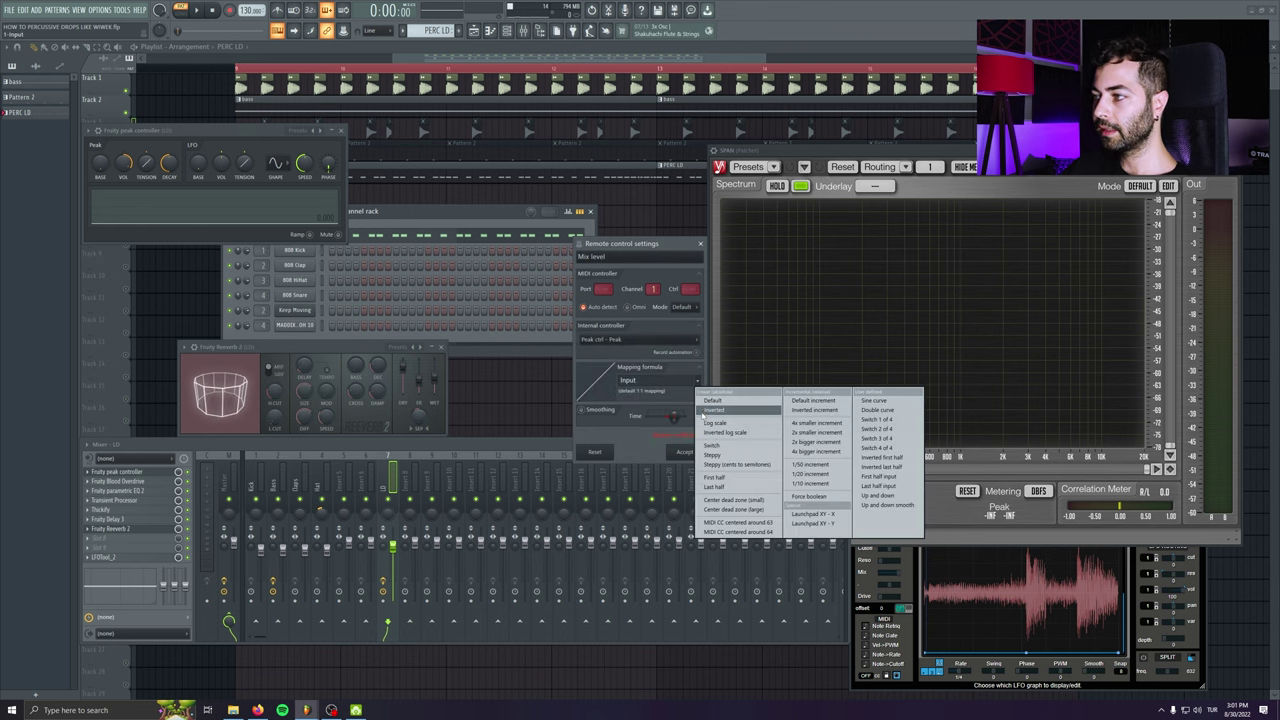
left_click(711, 411)
left_click(684, 451)
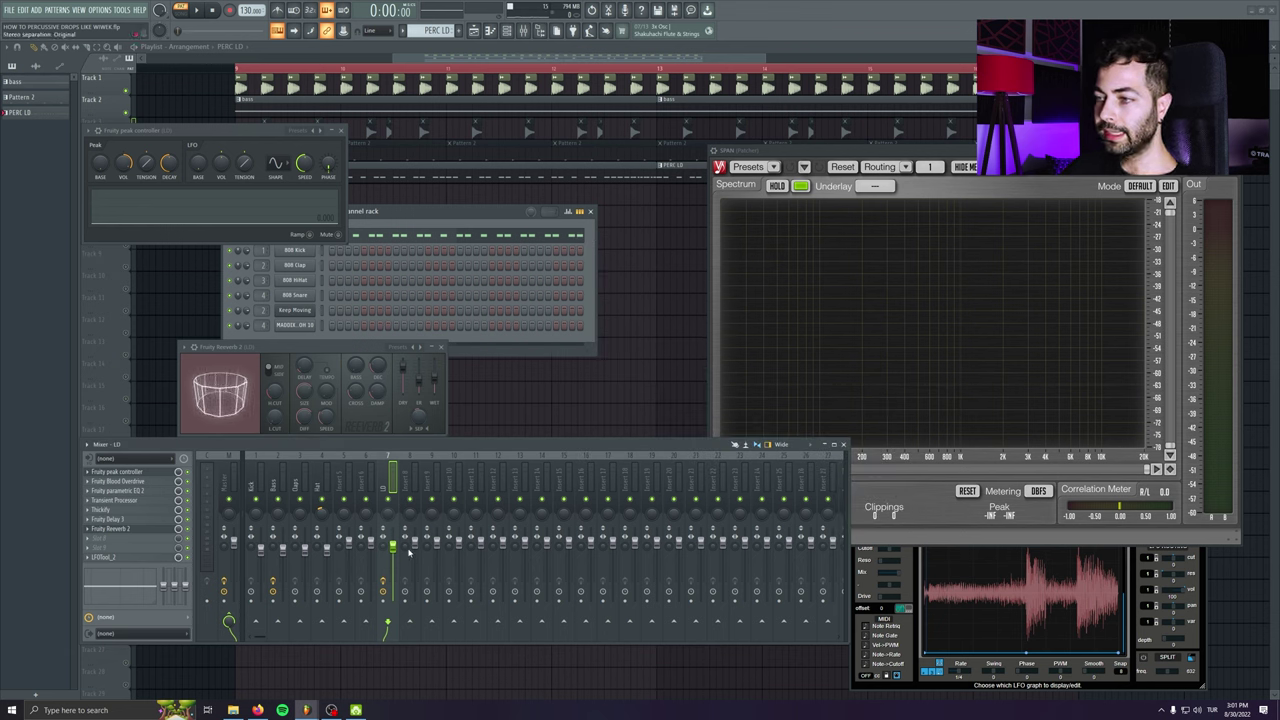
- Raise the peak controller's tension and decay while auditioning the lead, and add OTT at 20% depth to the LD track
key("space")
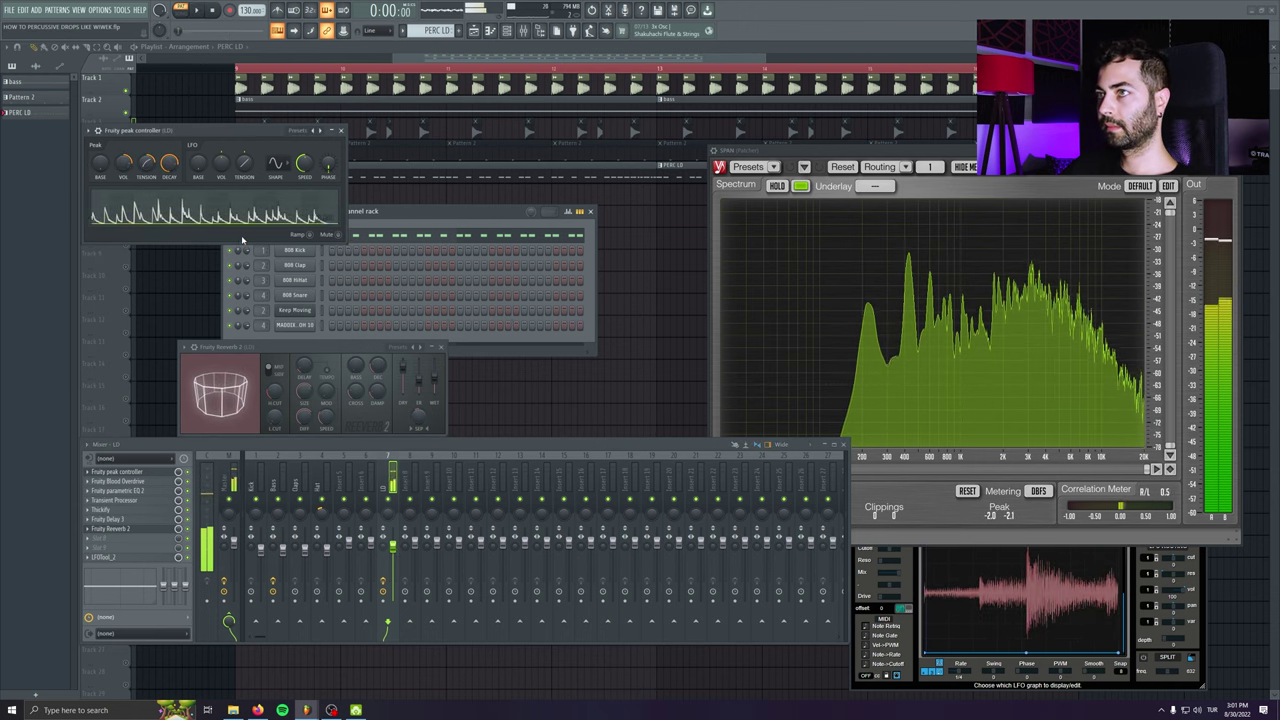
left_click(212, 10)
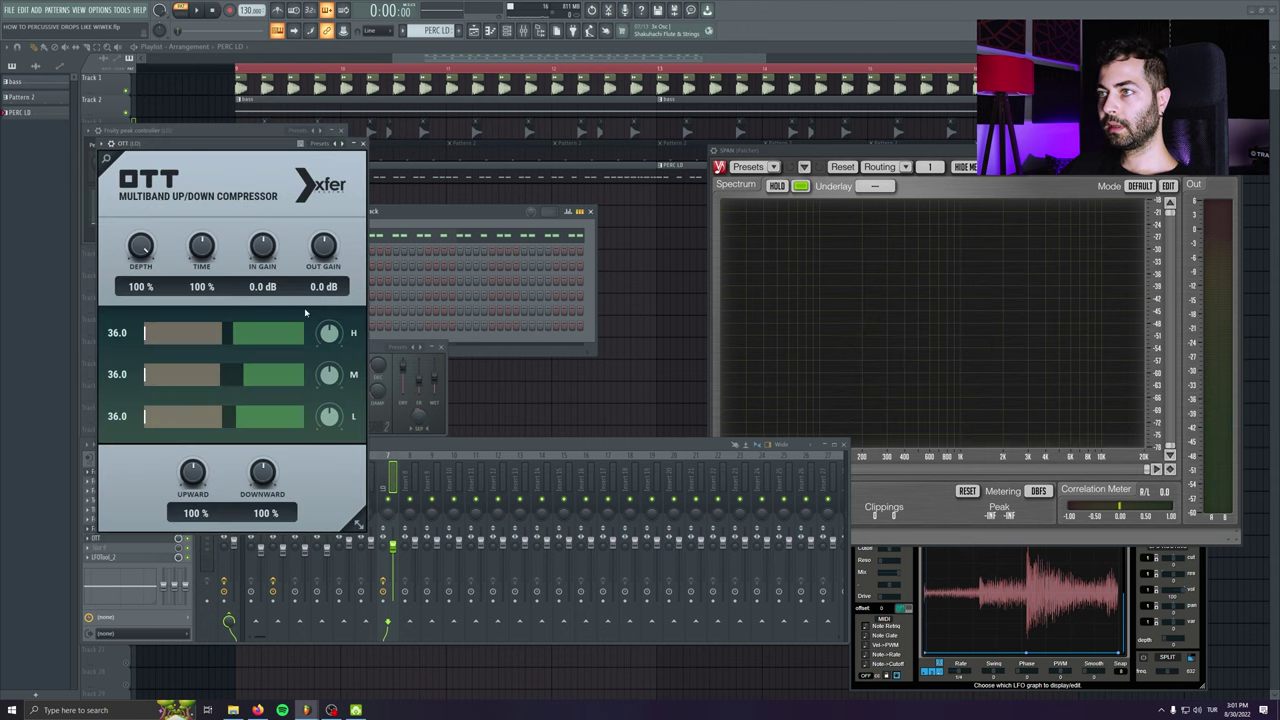
left_click_drag(215, 145, 413, 176)
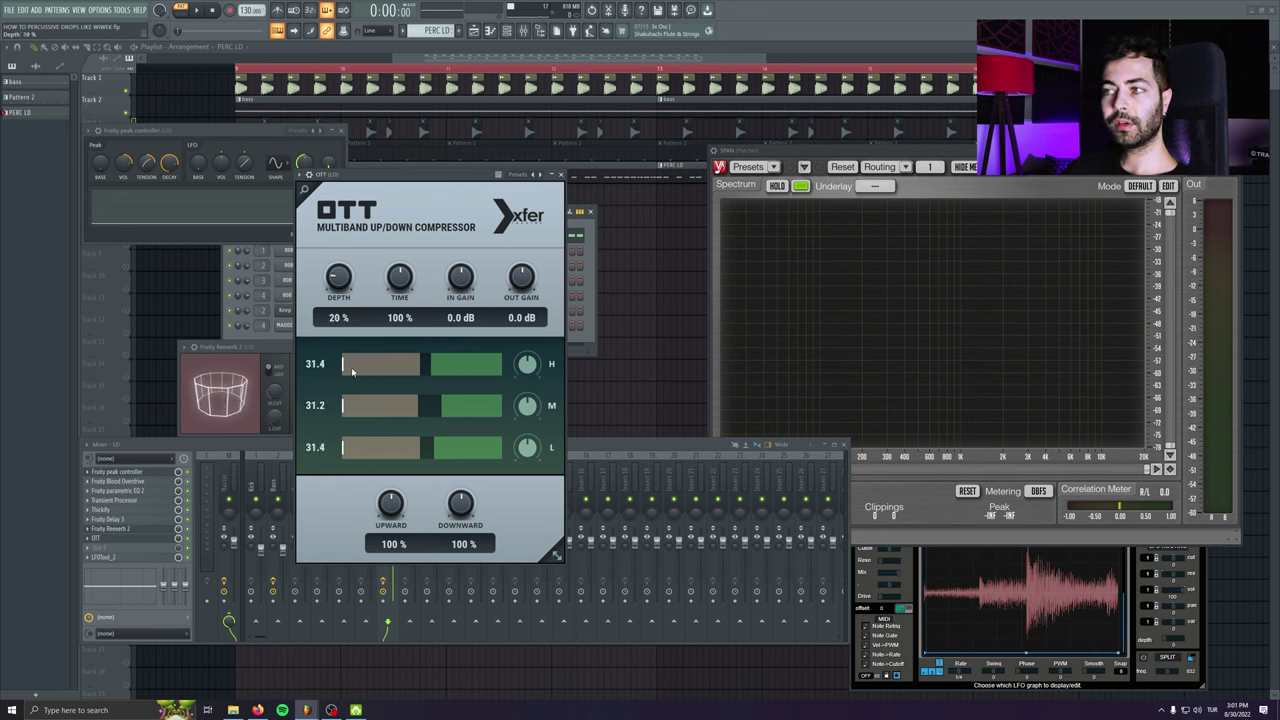
left_click_drag(395, 188, 213, 188)
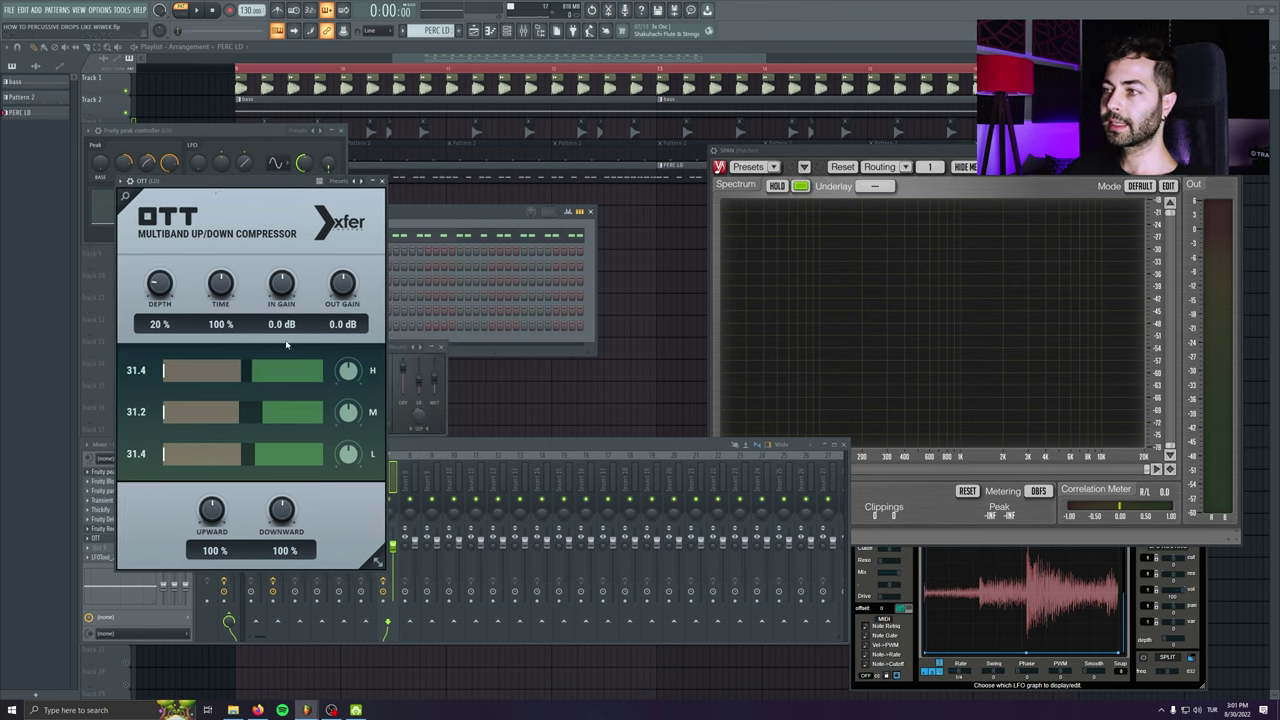
- Set OTT's input gain to 5.5 dB and its output gain to -5.5 dB on the LD track
left_click_drag(283, 187, 381, 154)
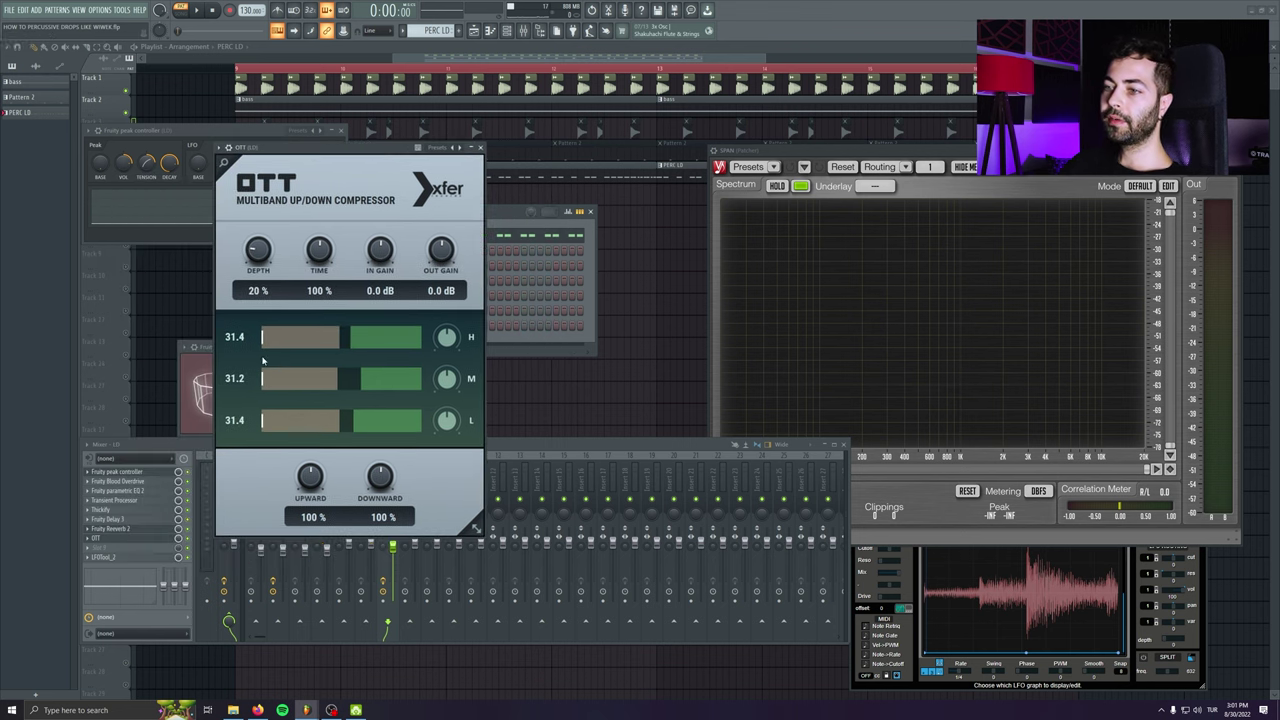
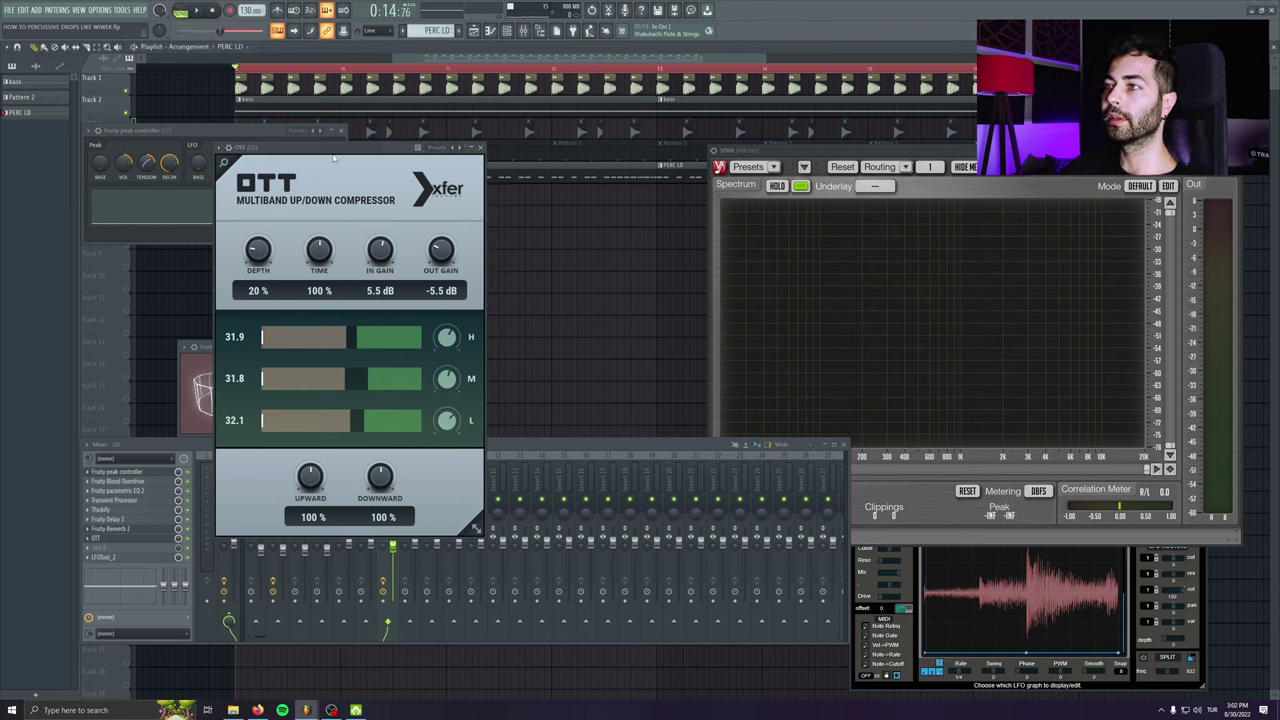
left_click_drag(335, 150, 254, 132)
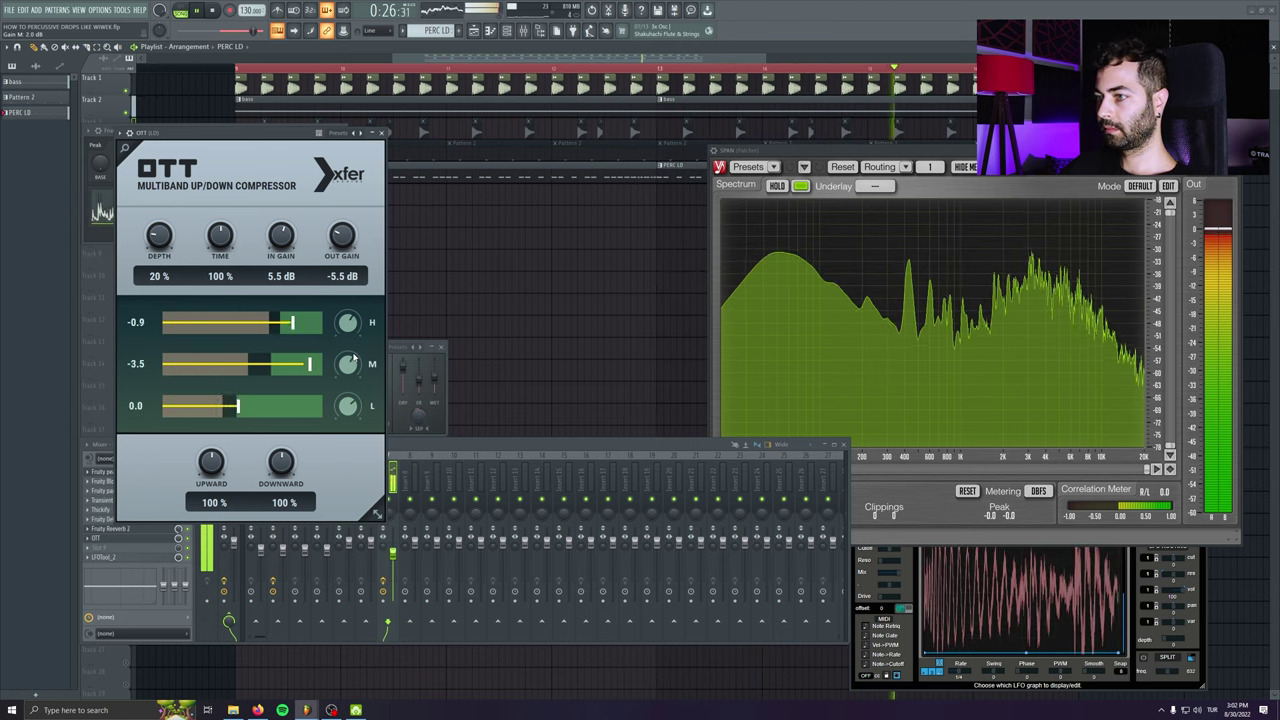
left_click(381, 133)
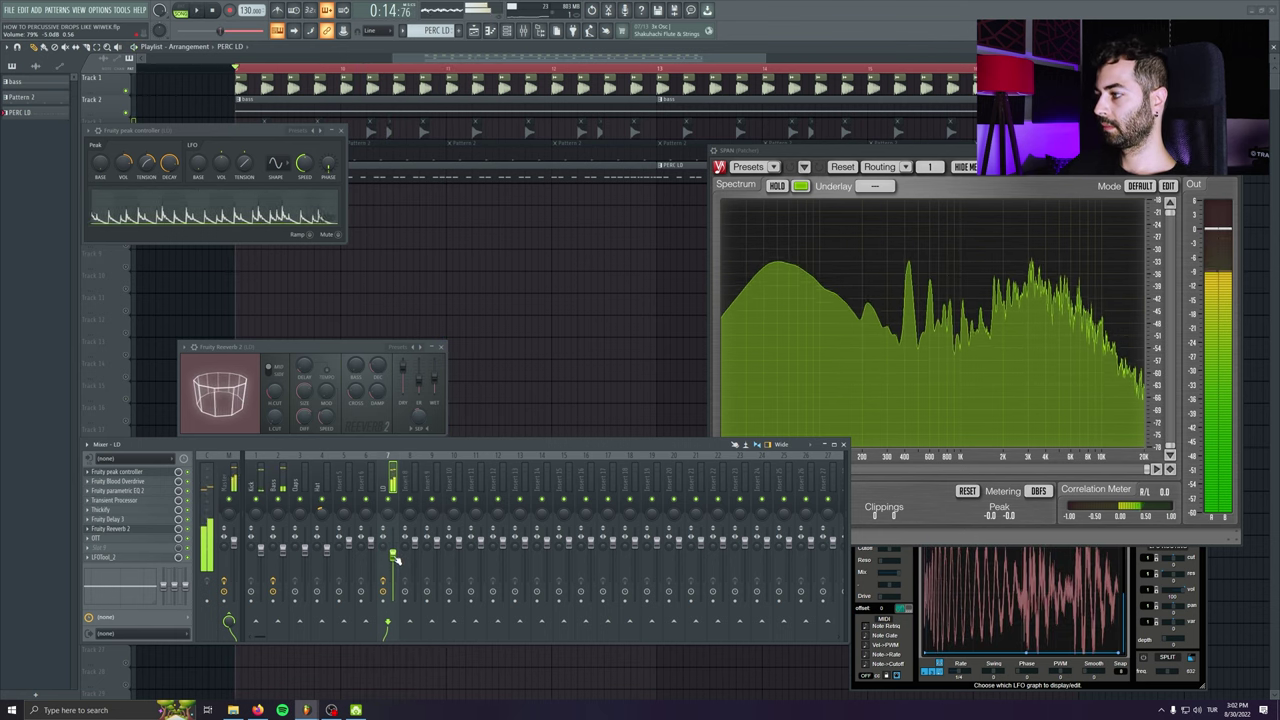
- Save the project and close the Fruity peak controller and Fruity Reeverb 2 windows
key("ctrl+s")
left_click(340, 130)
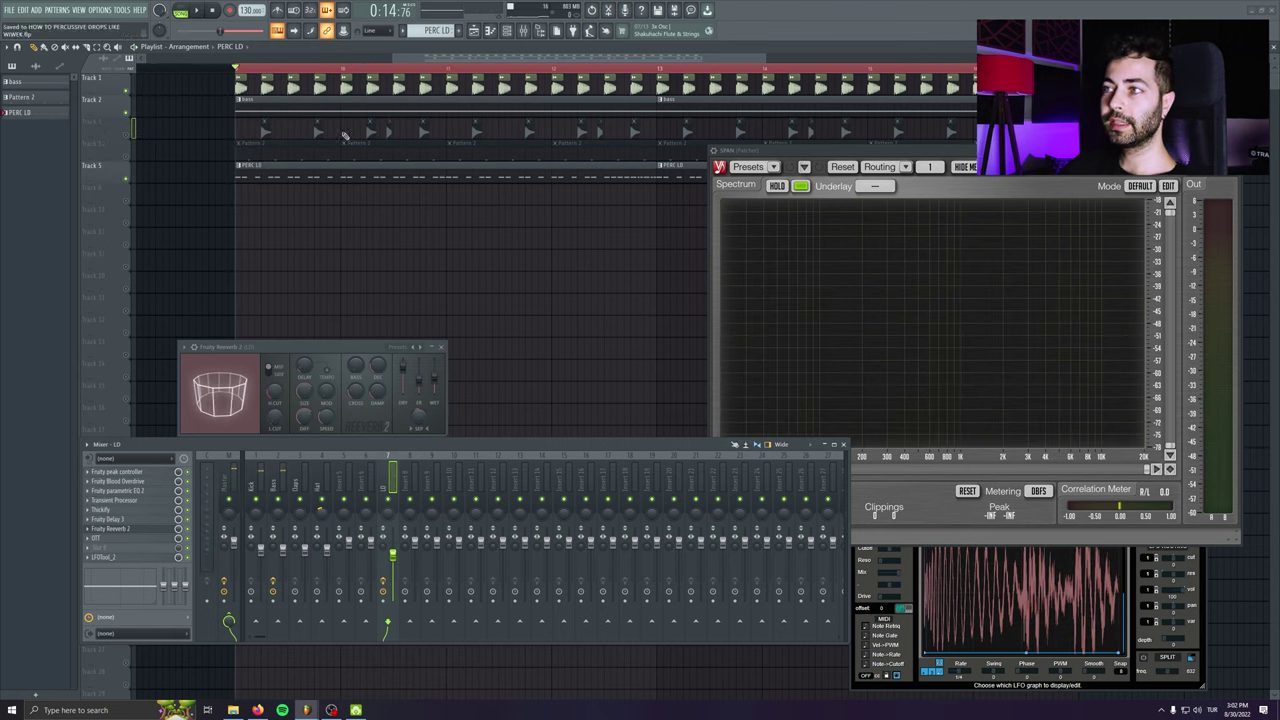
left_click(441, 348)
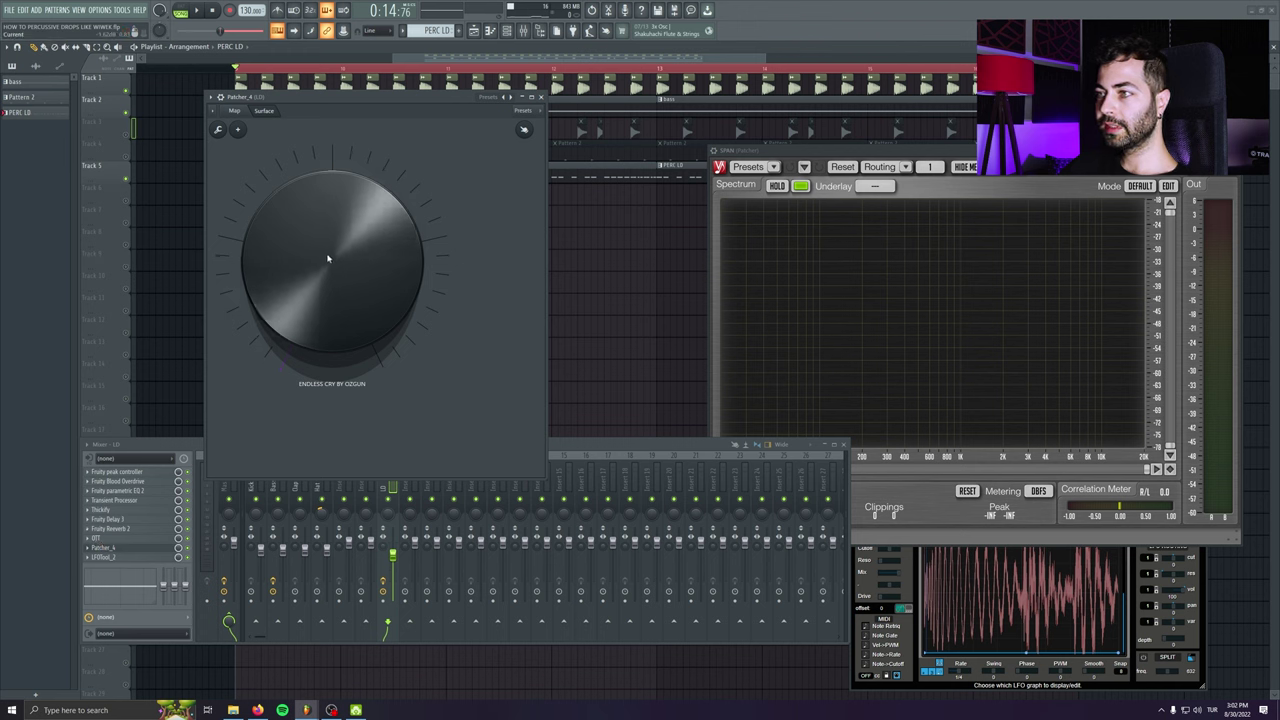
- Create an automation clip for the Endless Cry knob of the Patcher preset on the LD track
right_click(332, 191)
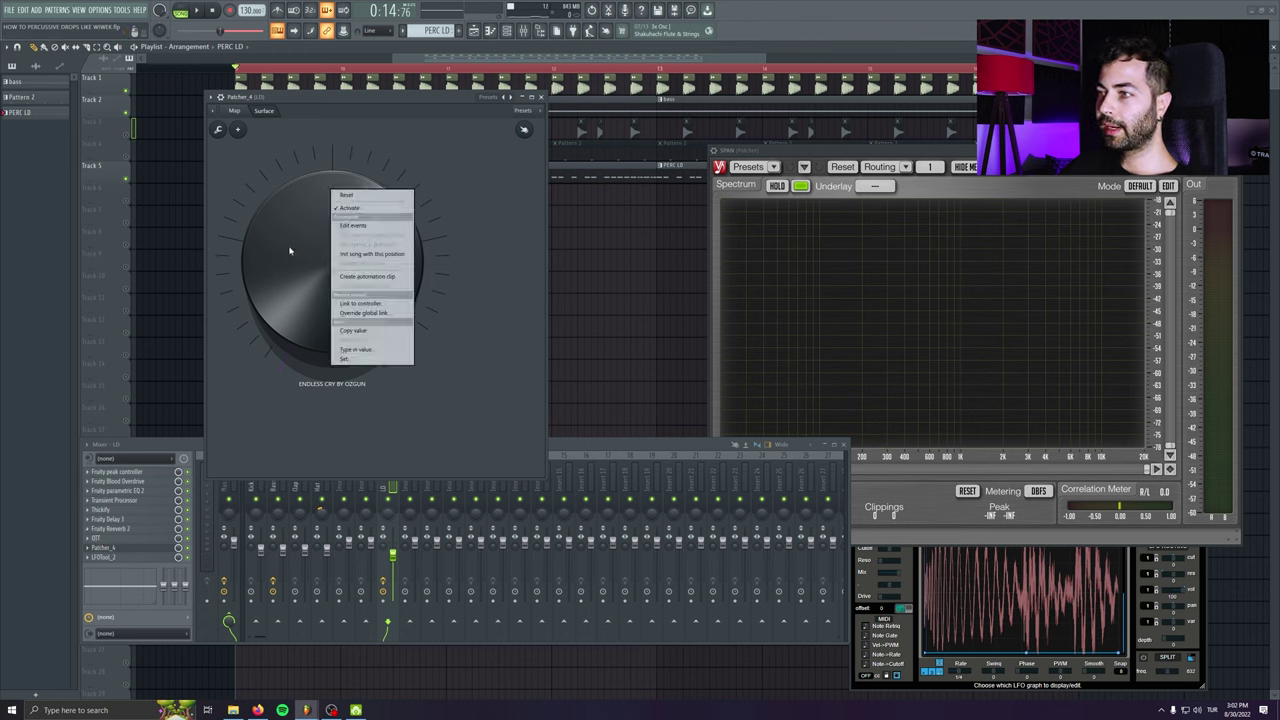
right_click(348, 244)
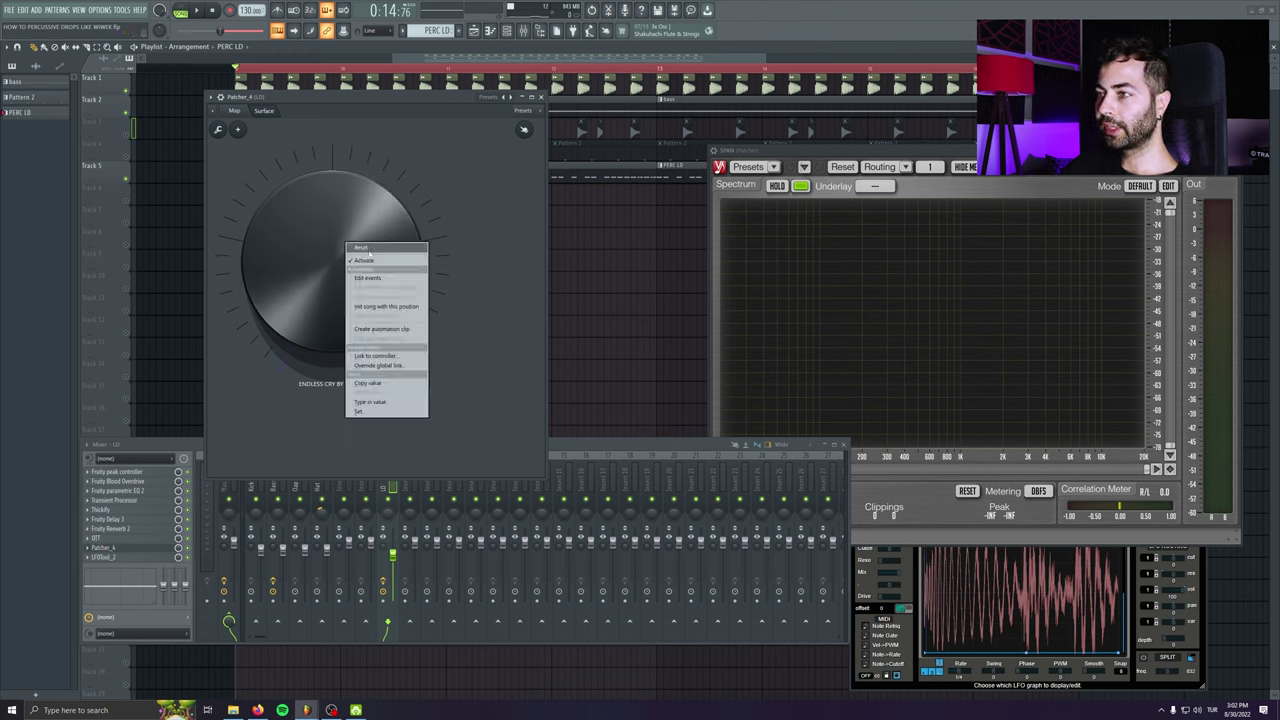
left_click(379, 330)
left_click(541, 97)
left_click(127, 201)
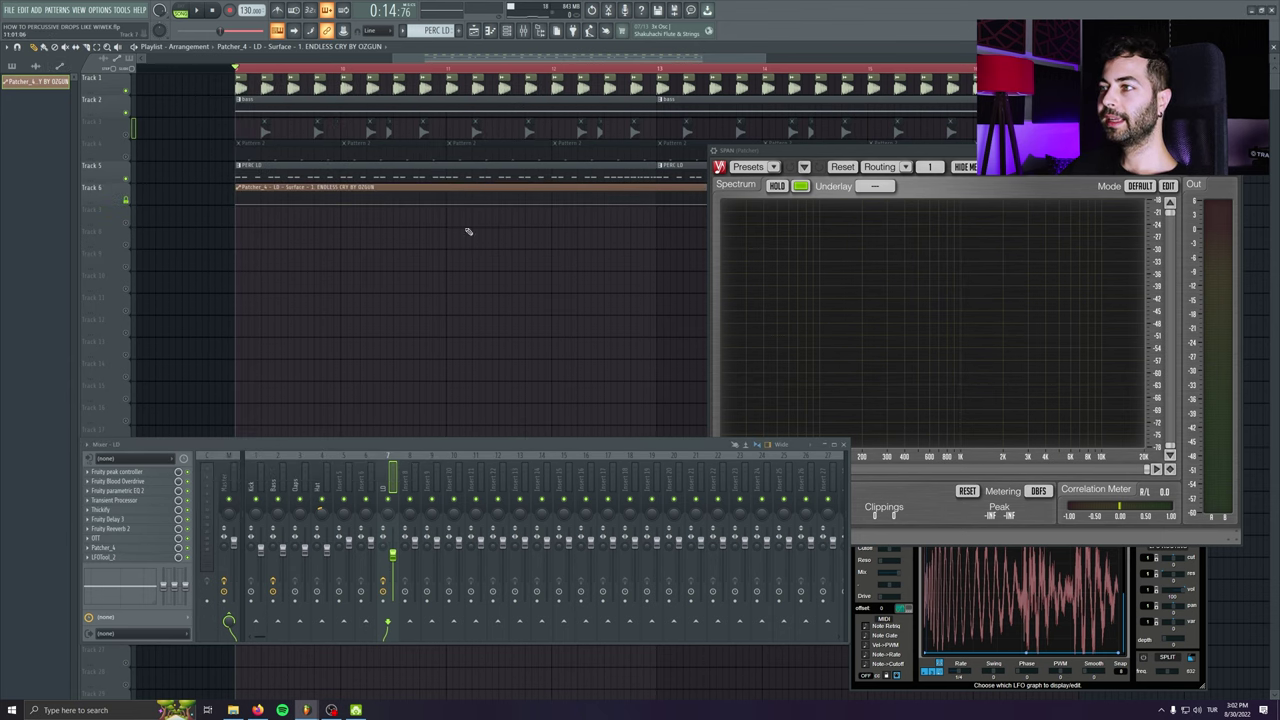
- Close the SPAN analyzer and draw an automation ramp that rises over the half bar before bar 13 and drops back there
scroll(469, 235, "up", 2)
left_click(732, 295)
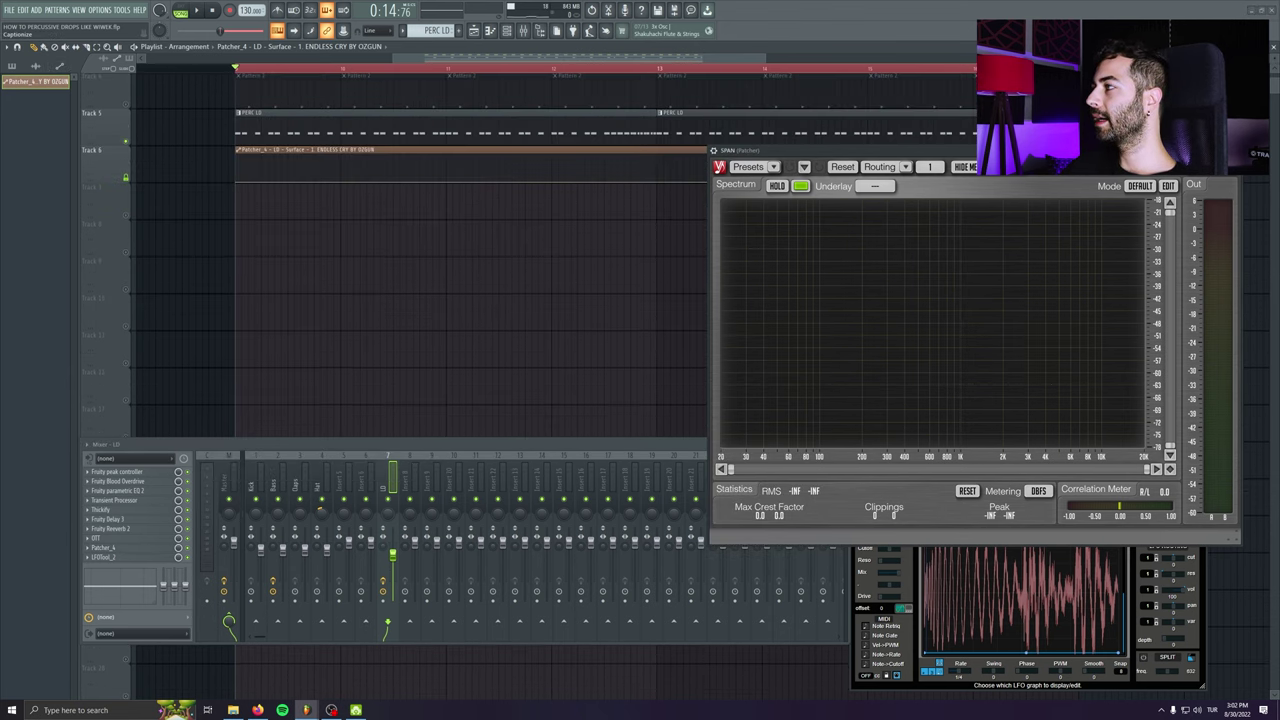
left_click(1236, 150)
scroll(769, 182, "up", 3)
scroll(486, 302, "up", 3)
scroll(343, 285, "down", 4)
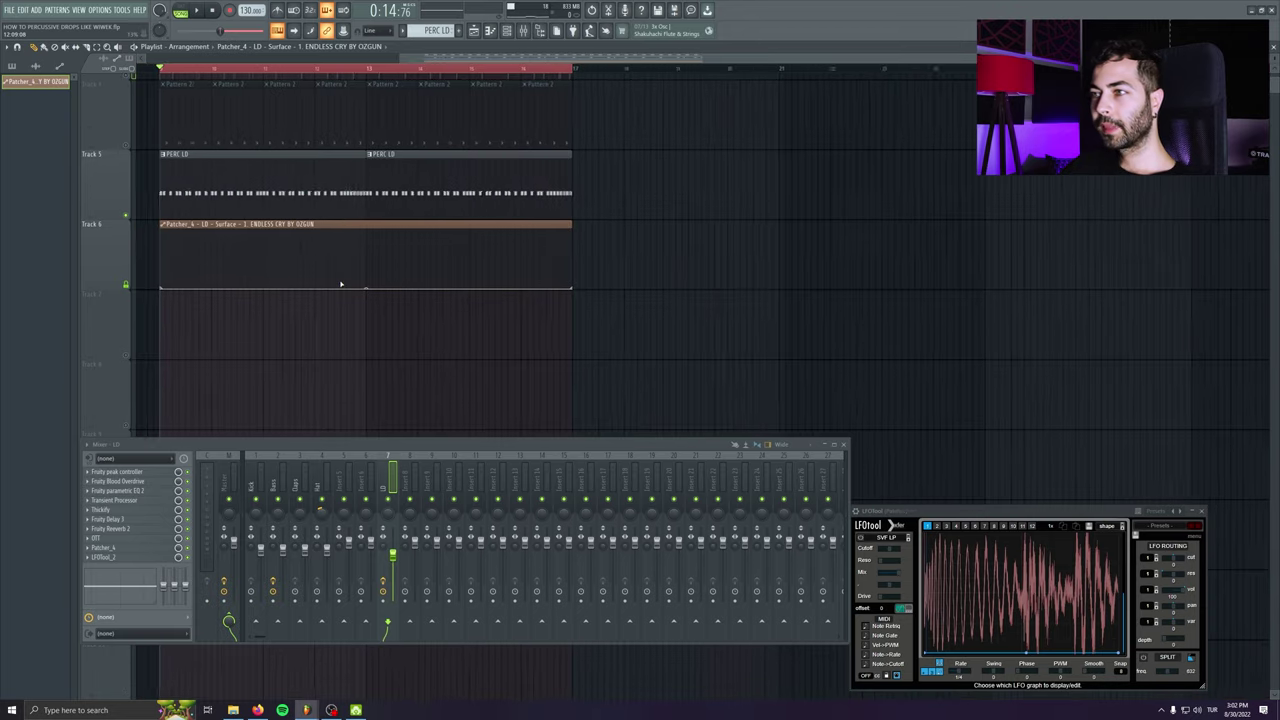
scroll(340, 285, "up", 5)
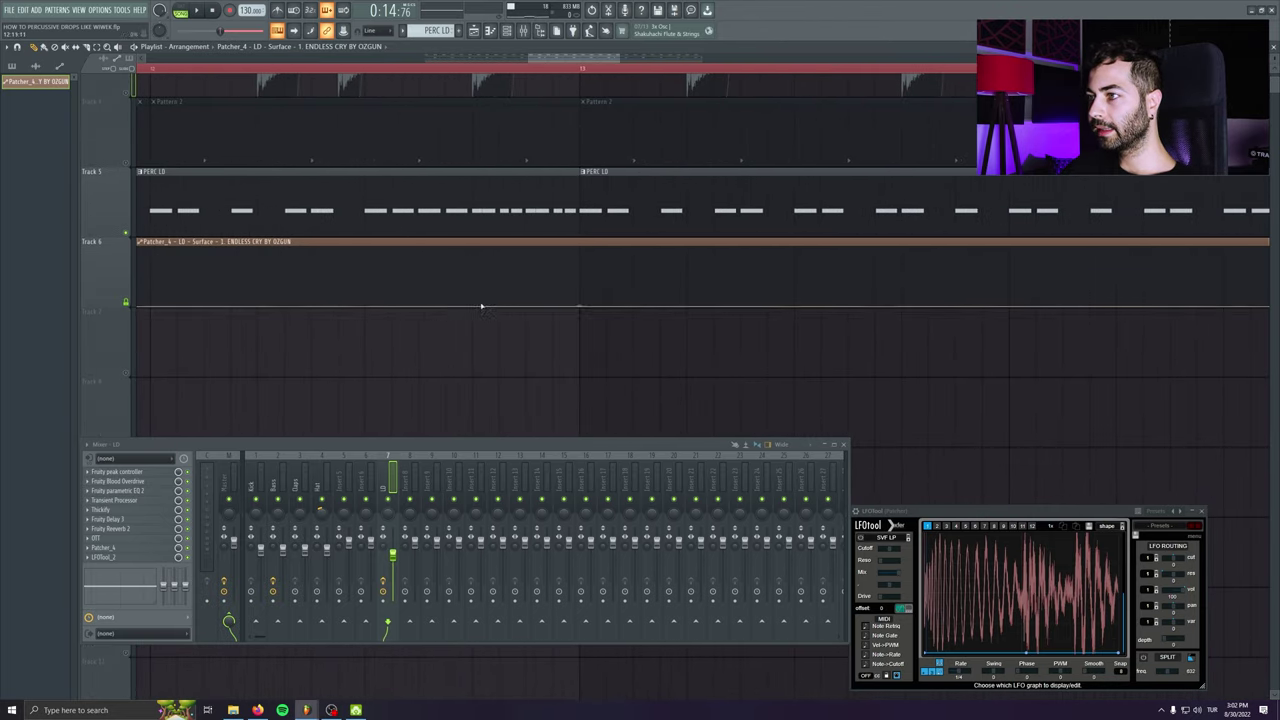
left_click_drag(364, 307, 580, 272)
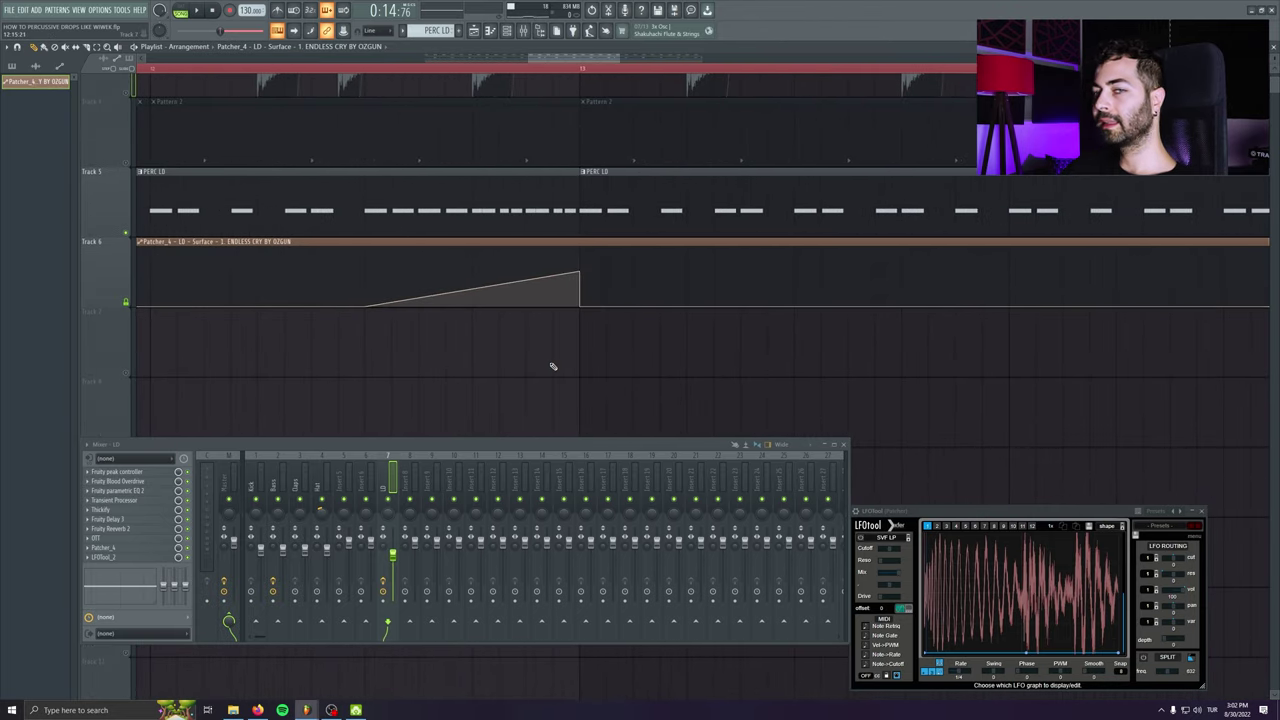
- Trim the Endless Cry automation clip to end at bar 13 and place a copy of it starting at bar 13
left_click(366, 69)
scroll(146, 366, "down", 4)
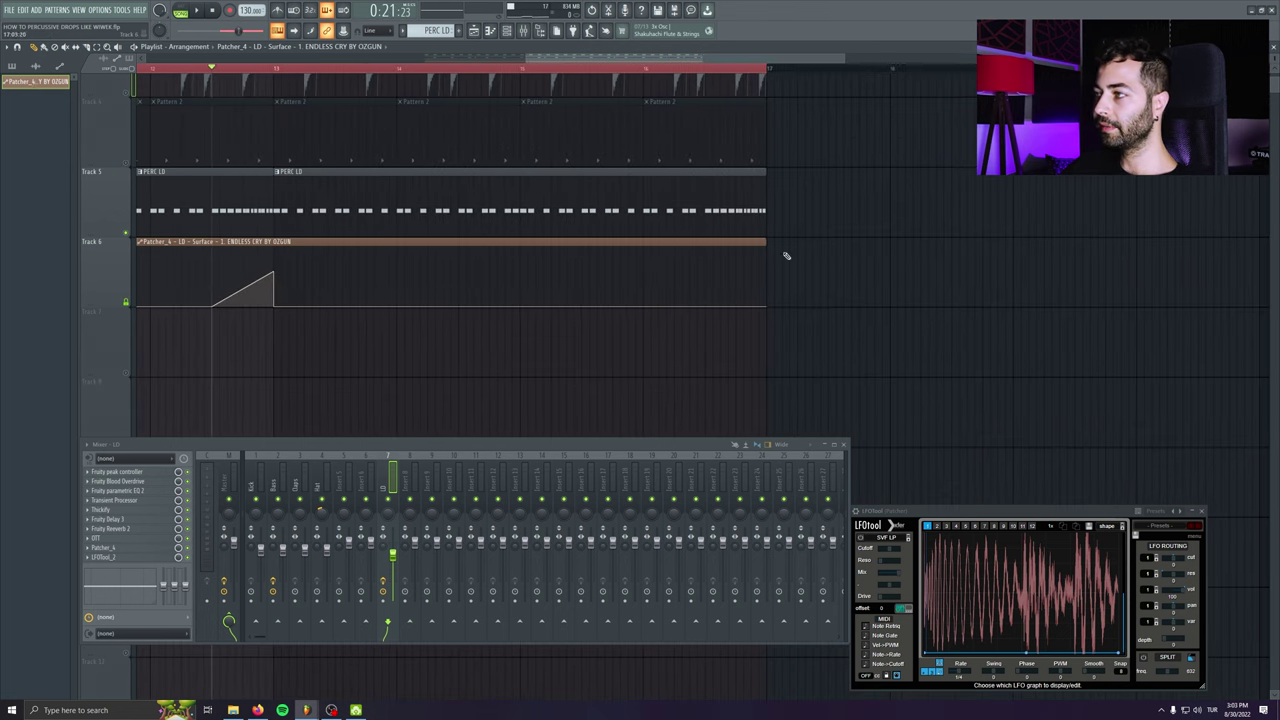
left_click_drag(766, 262, 274, 266)
left_click(292, 270)
scroll(400, 280, "left", 3)
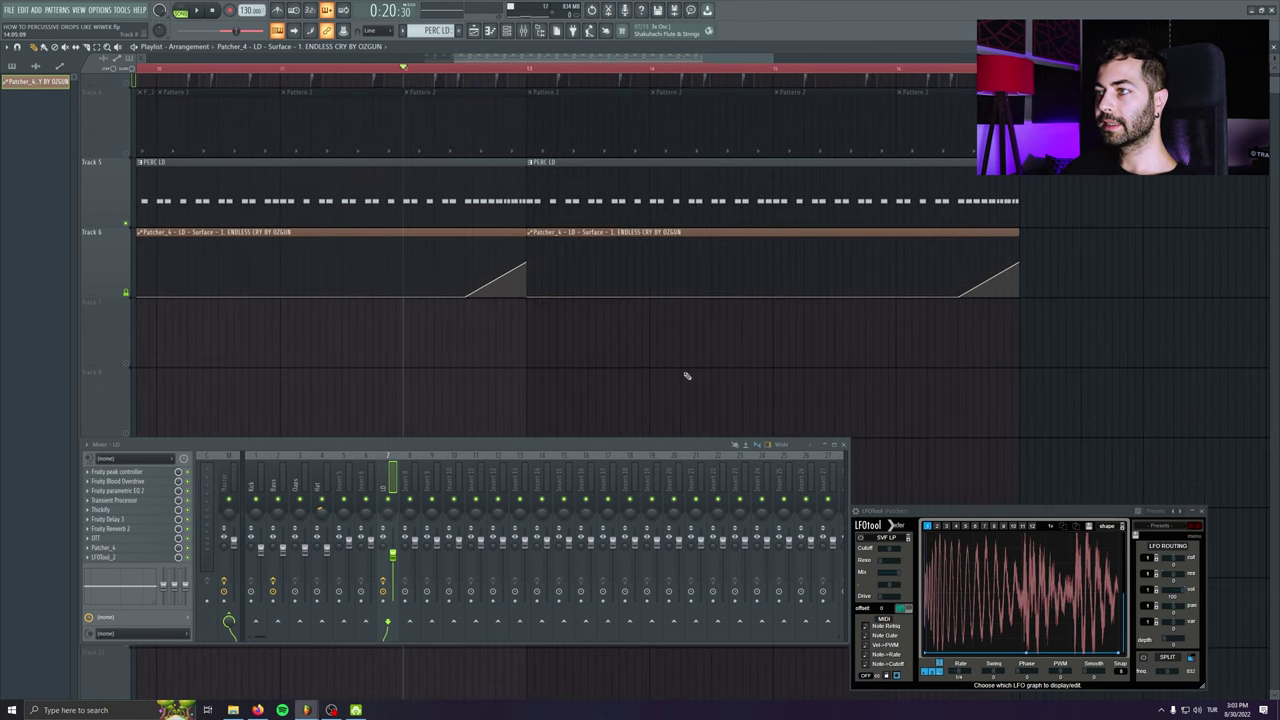
- Audition the Endless Cry ramp, lower its peak and bend it into a gentle upward curve
key("space")
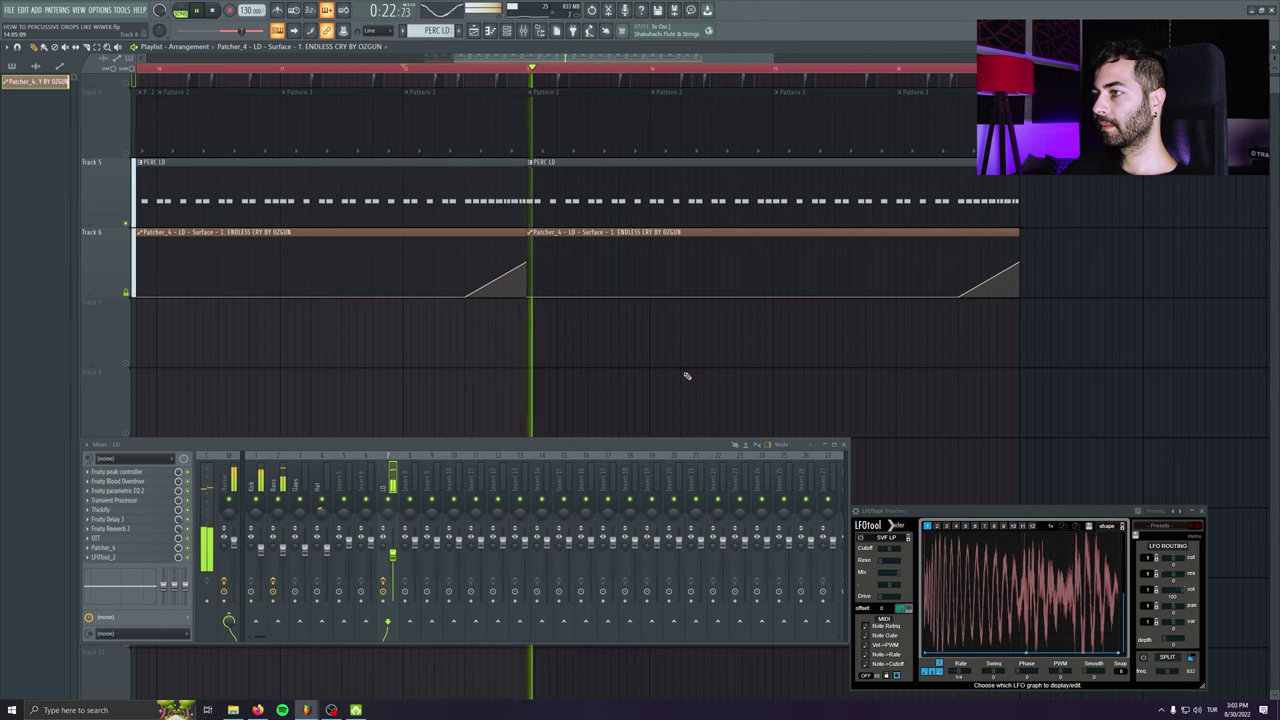
key("space")
key("space")
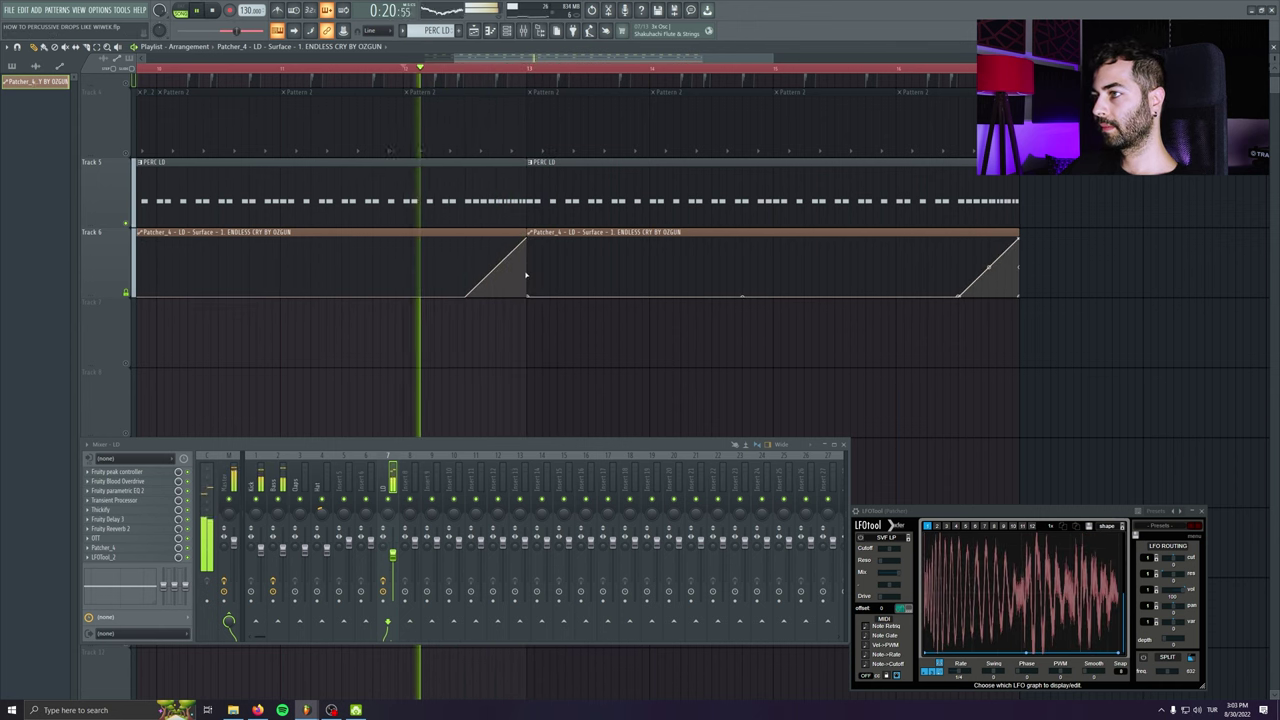
left_click_drag(524, 243, 526, 274)
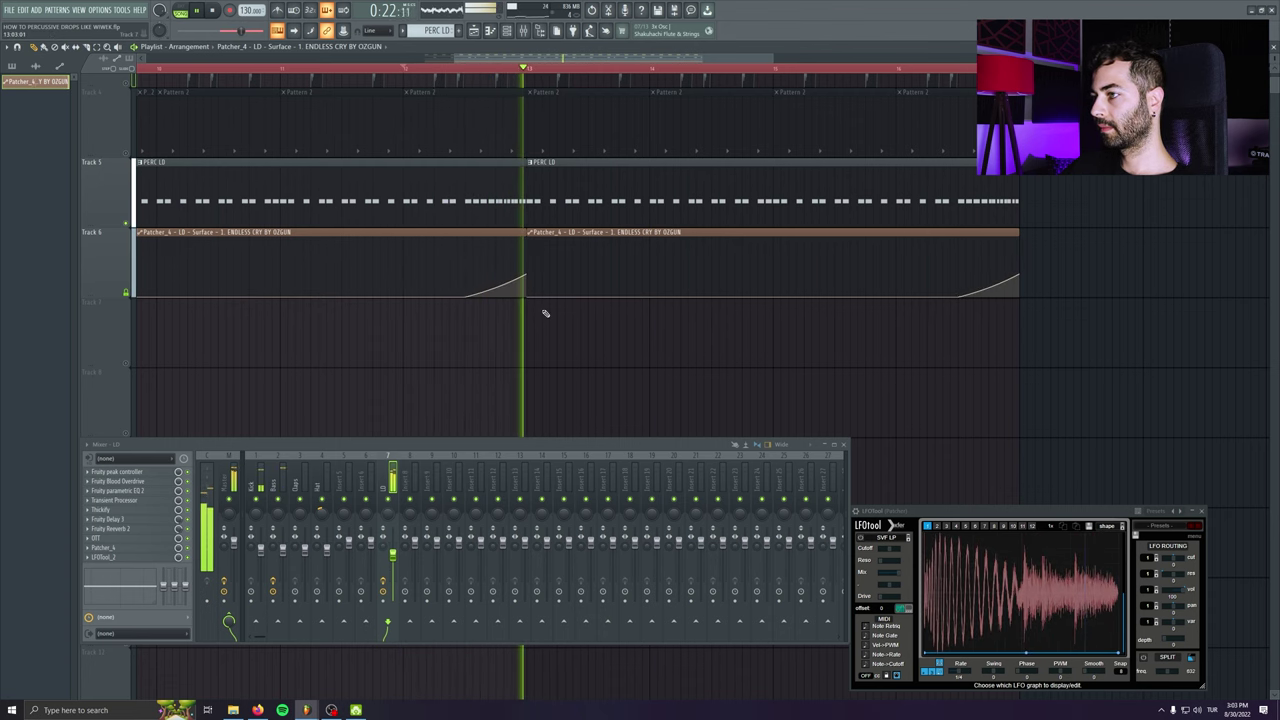
key("space")
- Unmute playlist tracks 3 and 4, play the full drop and lower the Claps fader slightly
scroll(390, 360, "down", 4)
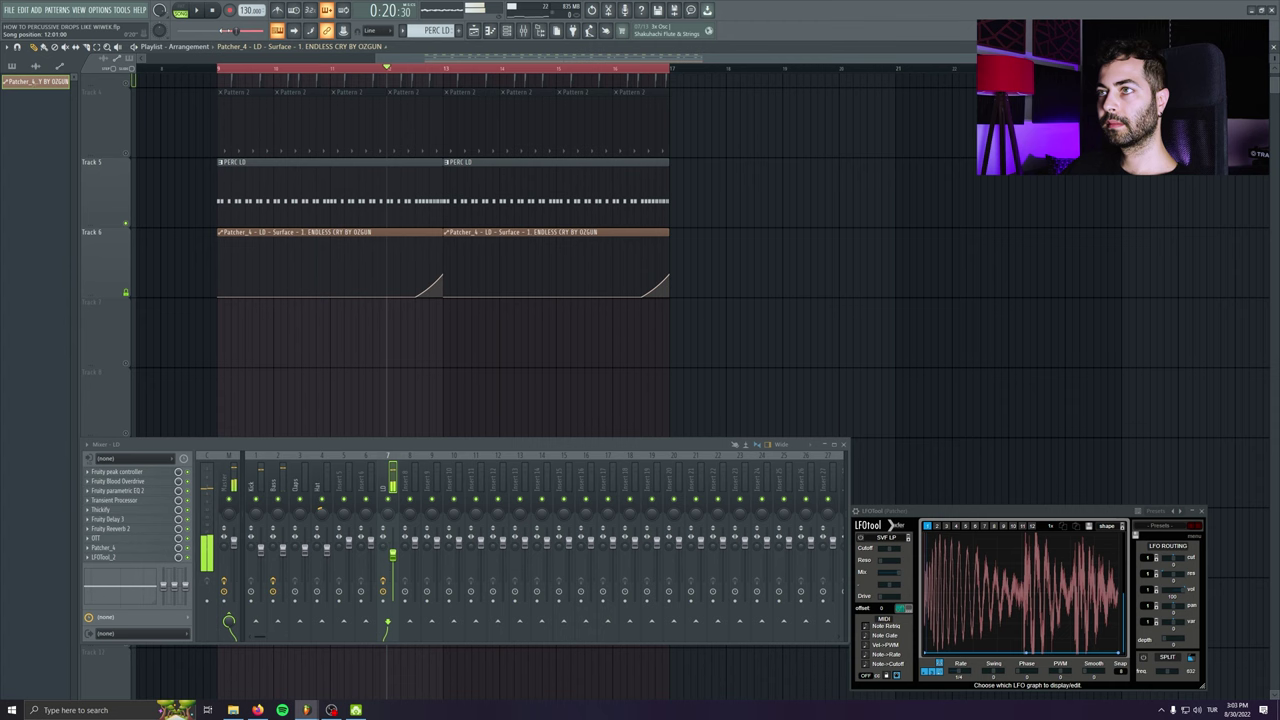
left_click(214, 12)
scroll(134, 151, "up", 3)
right_click(128, 139)
scroll(210, 166, "down", 3)
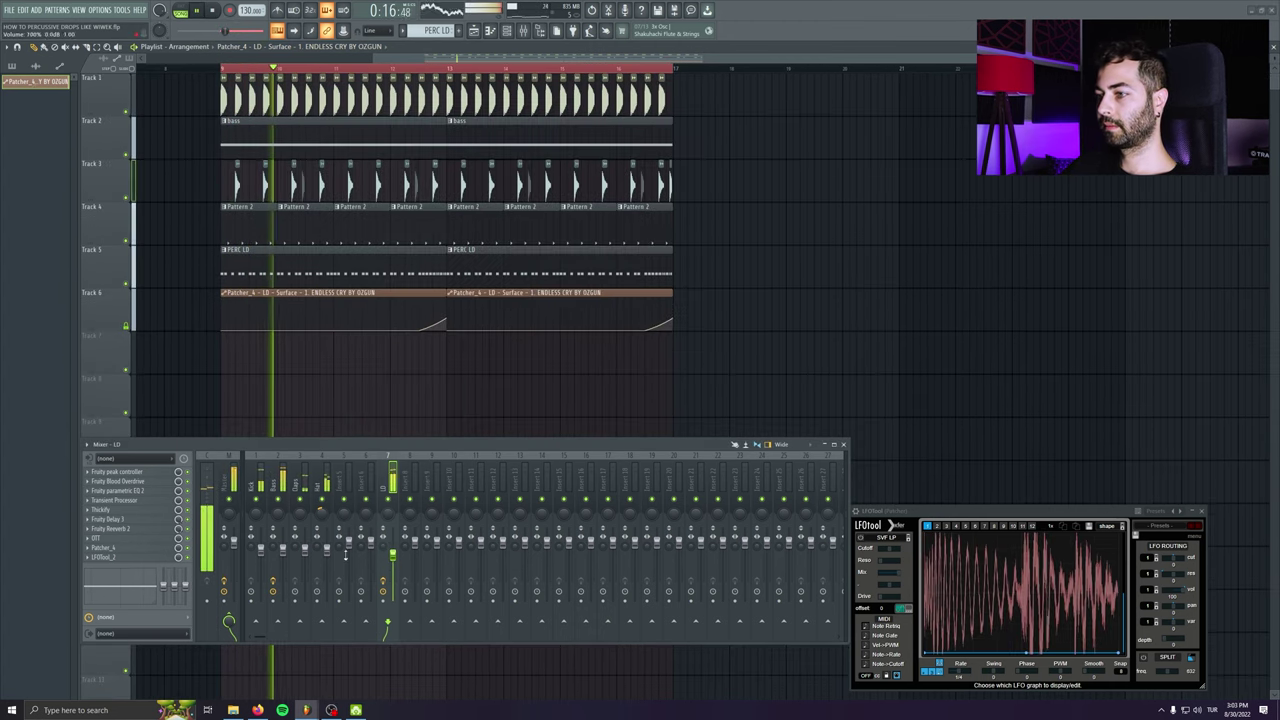
left_click_drag(304, 549, 304, 552)
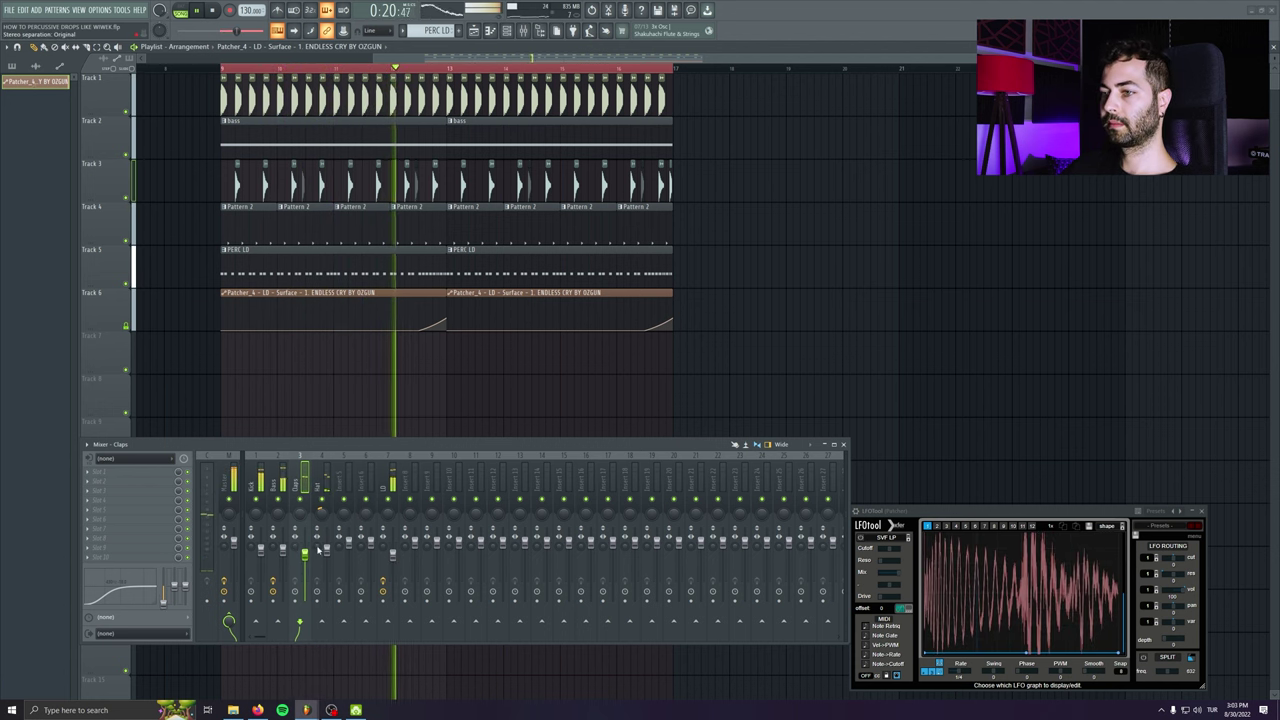
- Check the LD track's OTT during playback and lower the LD fader to -7.0 dB
left_click(394, 560)
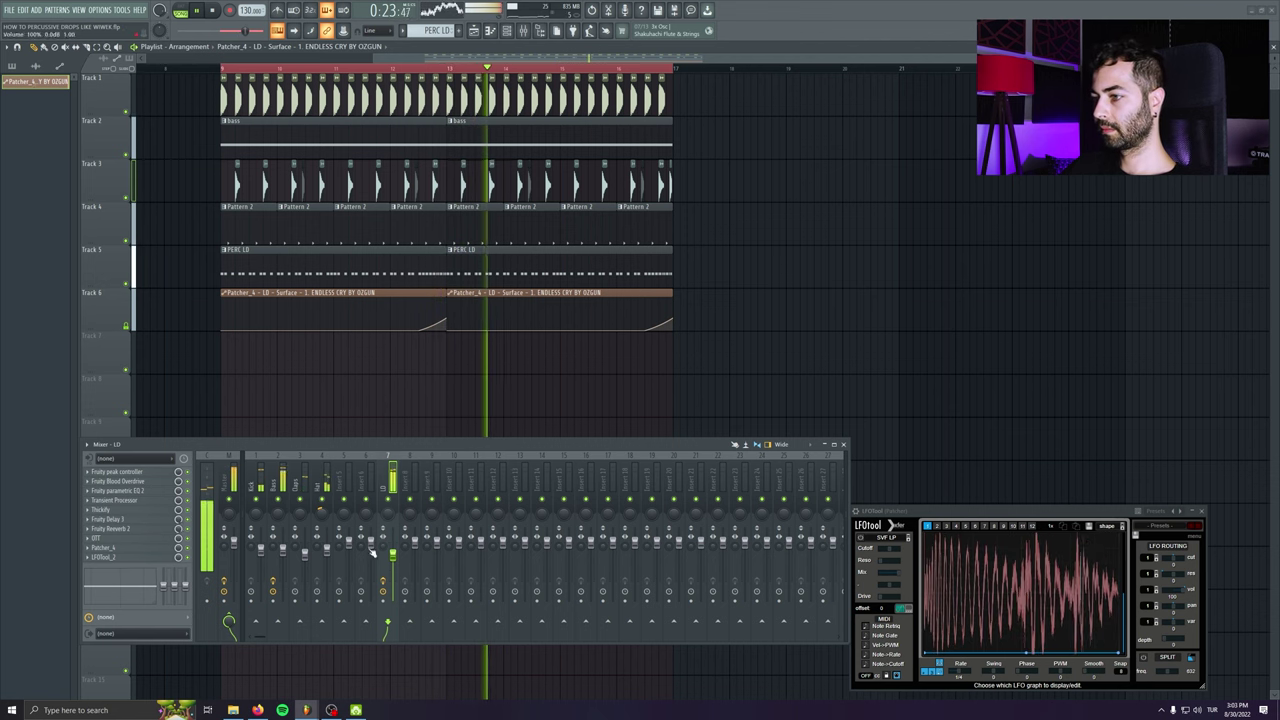
left_click(136, 539)
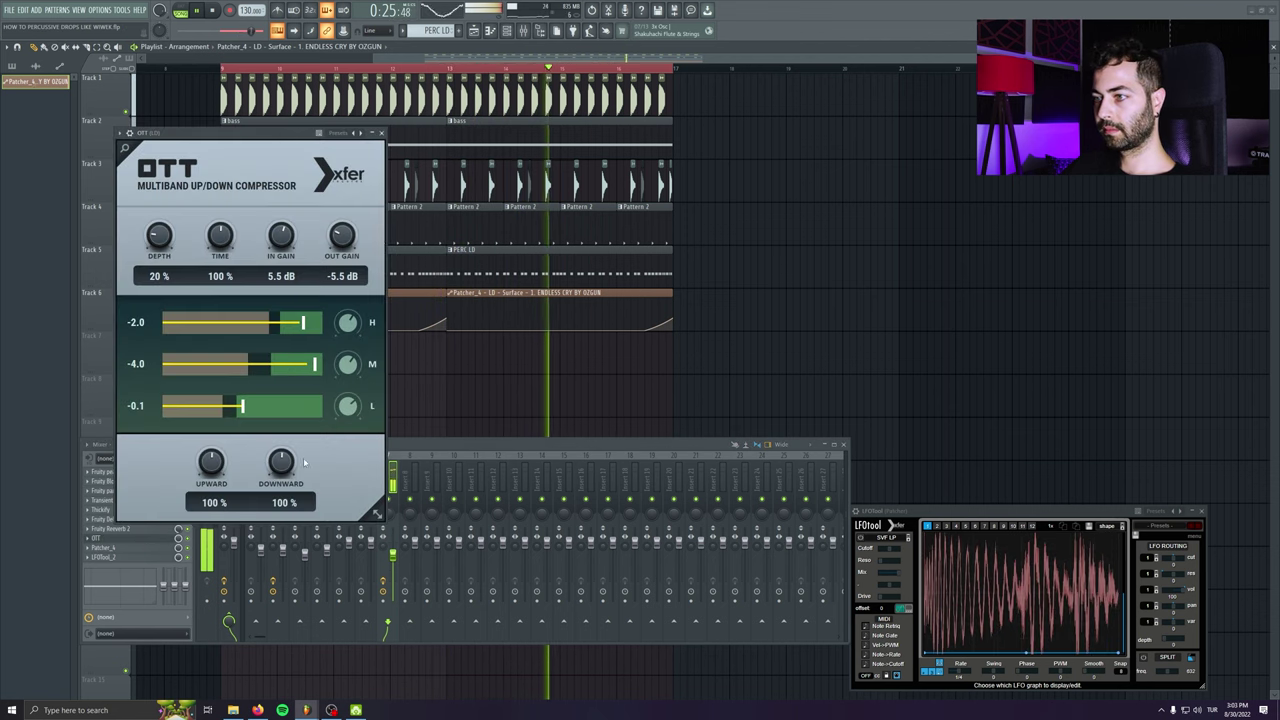
left_click(382, 133)
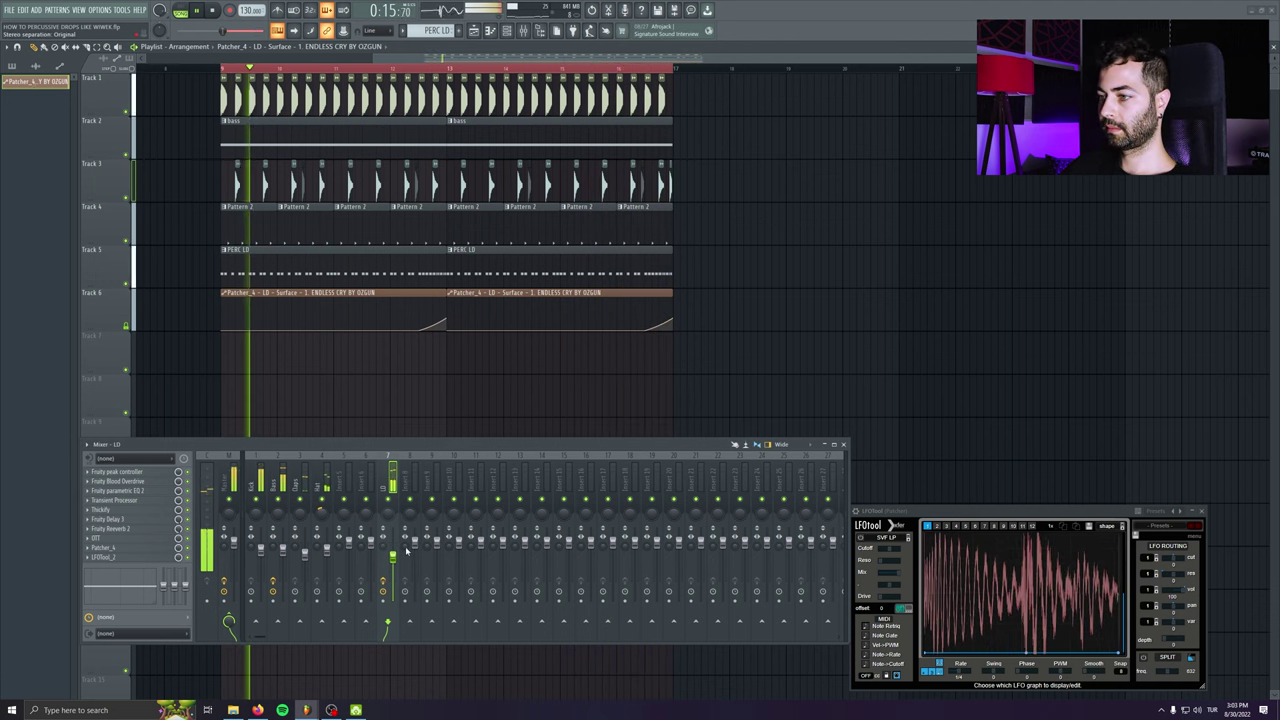
left_click_drag(393, 559, 393, 561)
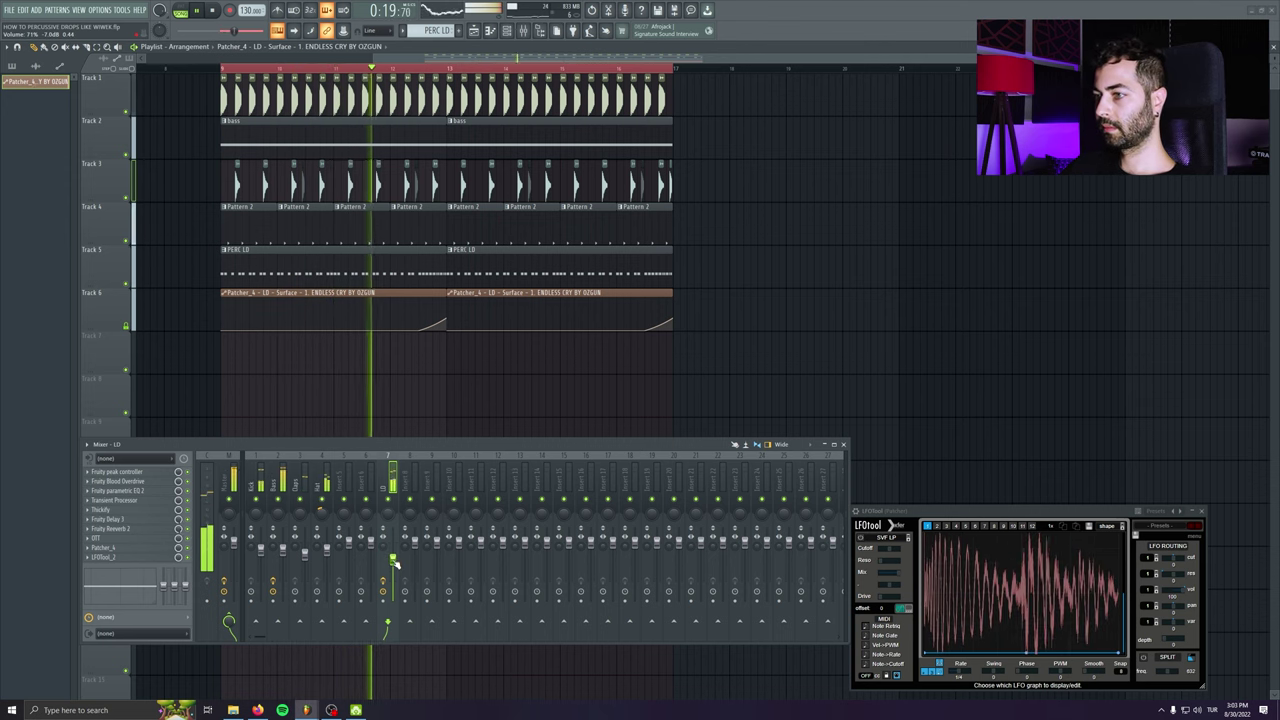
right_click(393, 561)
left_click(436, 460)
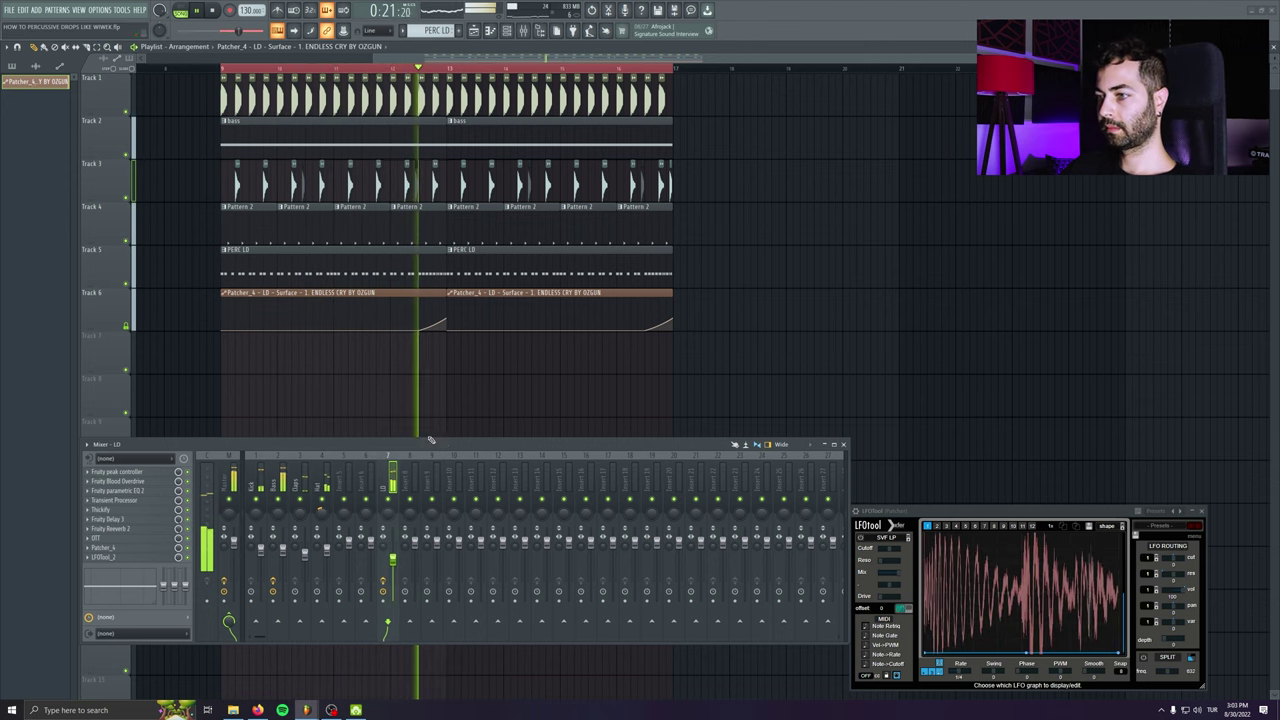
- Adjust the master filter cutoff of the bass pattern's FLEX instrument during playback and undo the last knob tweak
double_click(303, 135)
key("Escape")
left_click(300, 311)
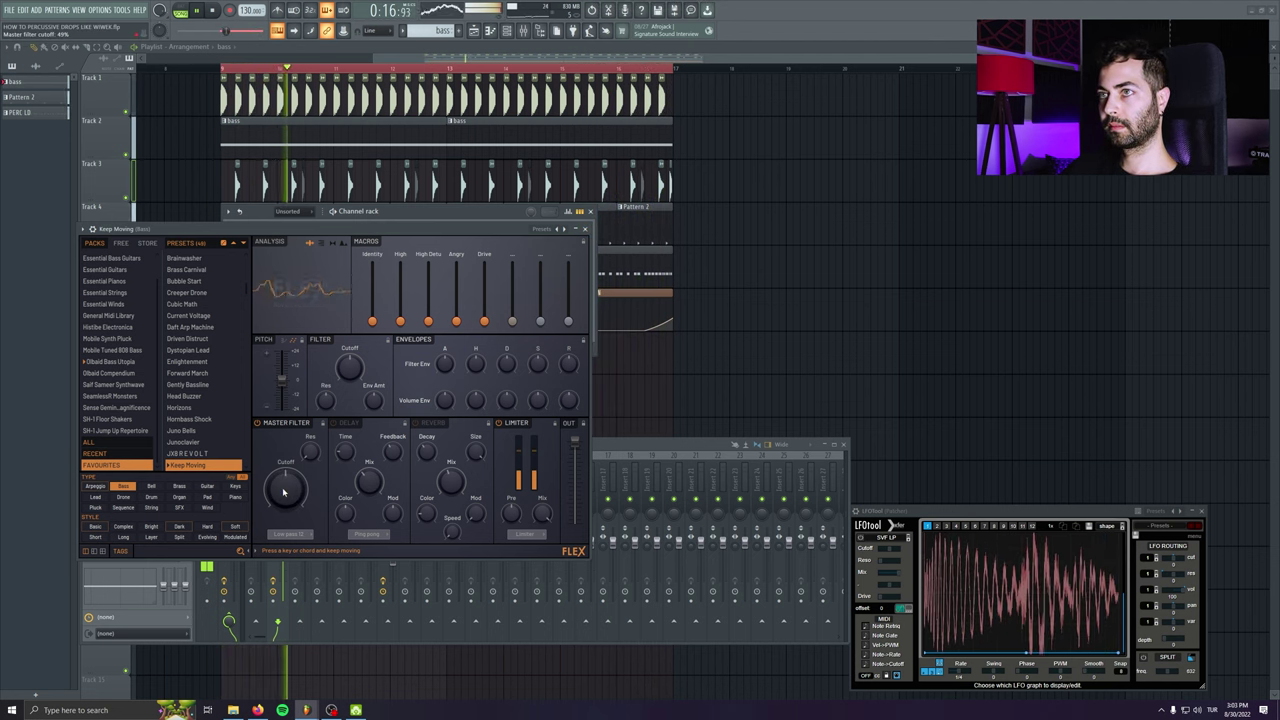
key("ctrl+z")
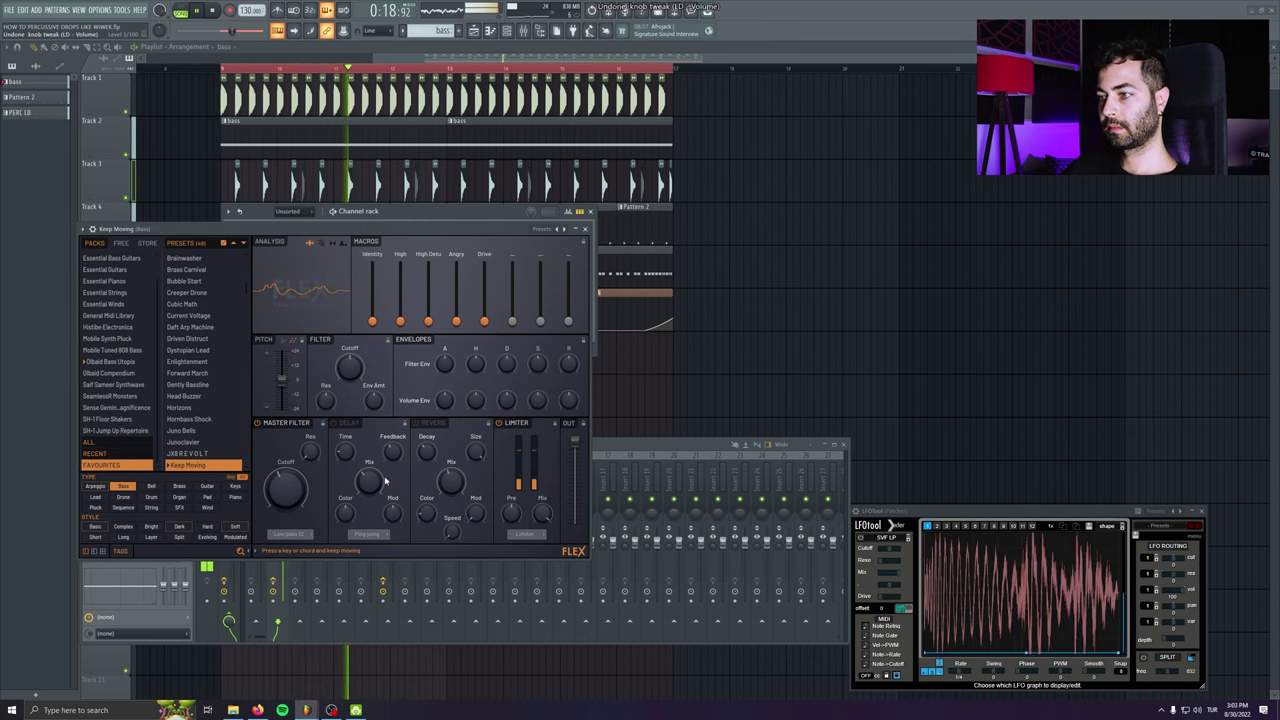
left_click(590, 211)
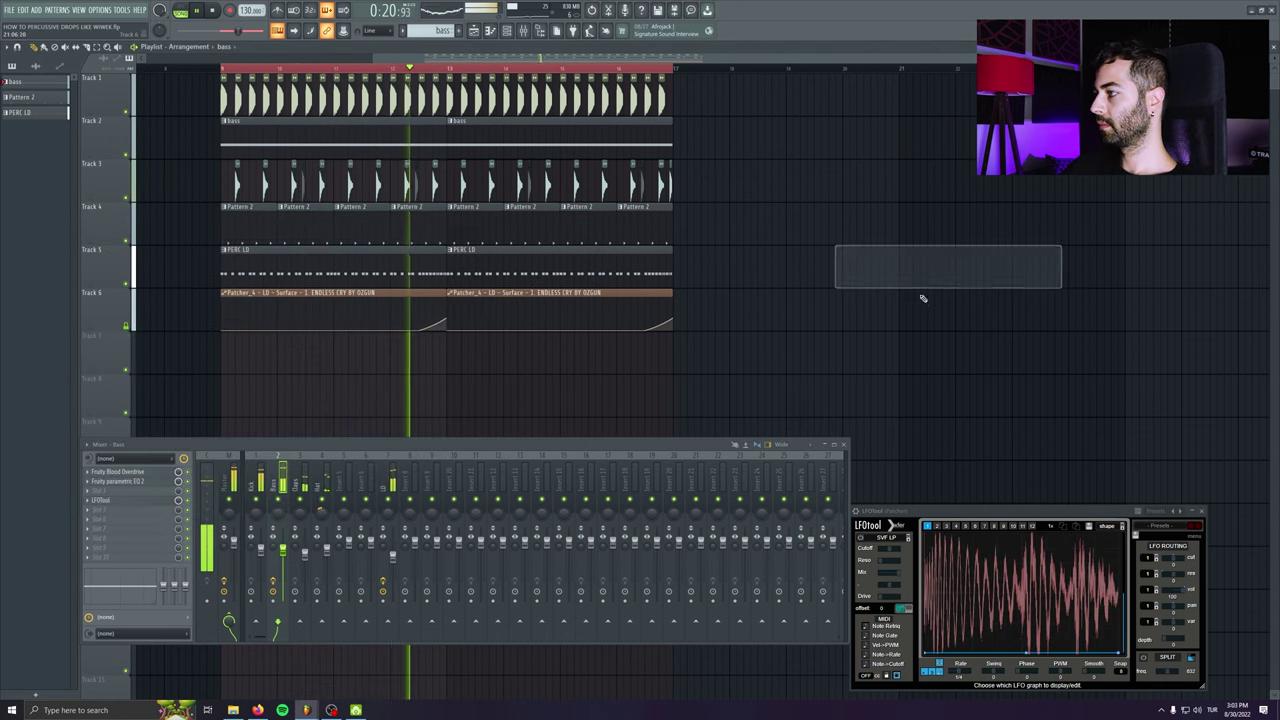
- Place KSHMR_Percussion_Loop_30_128 on Track 7 at bar 9 and time-stretch it to fit the project tempo
scroll(263, 288, "up", 3)
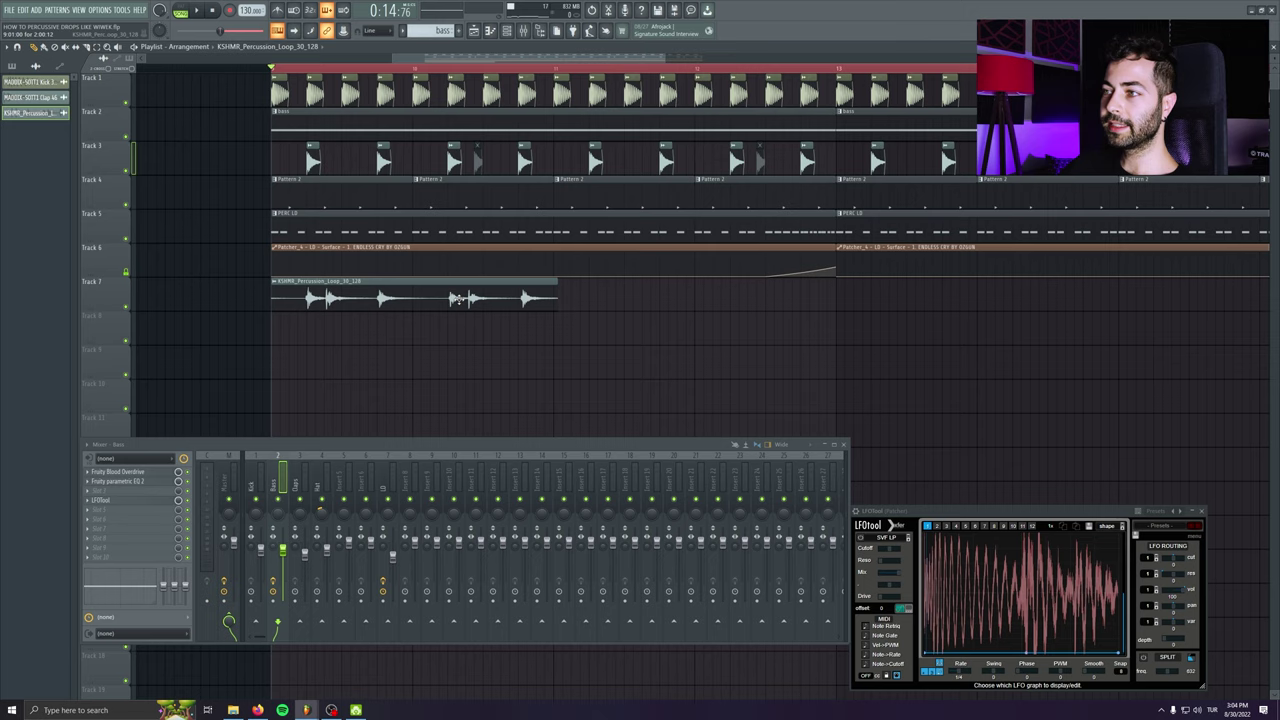
double_click(288, 300)
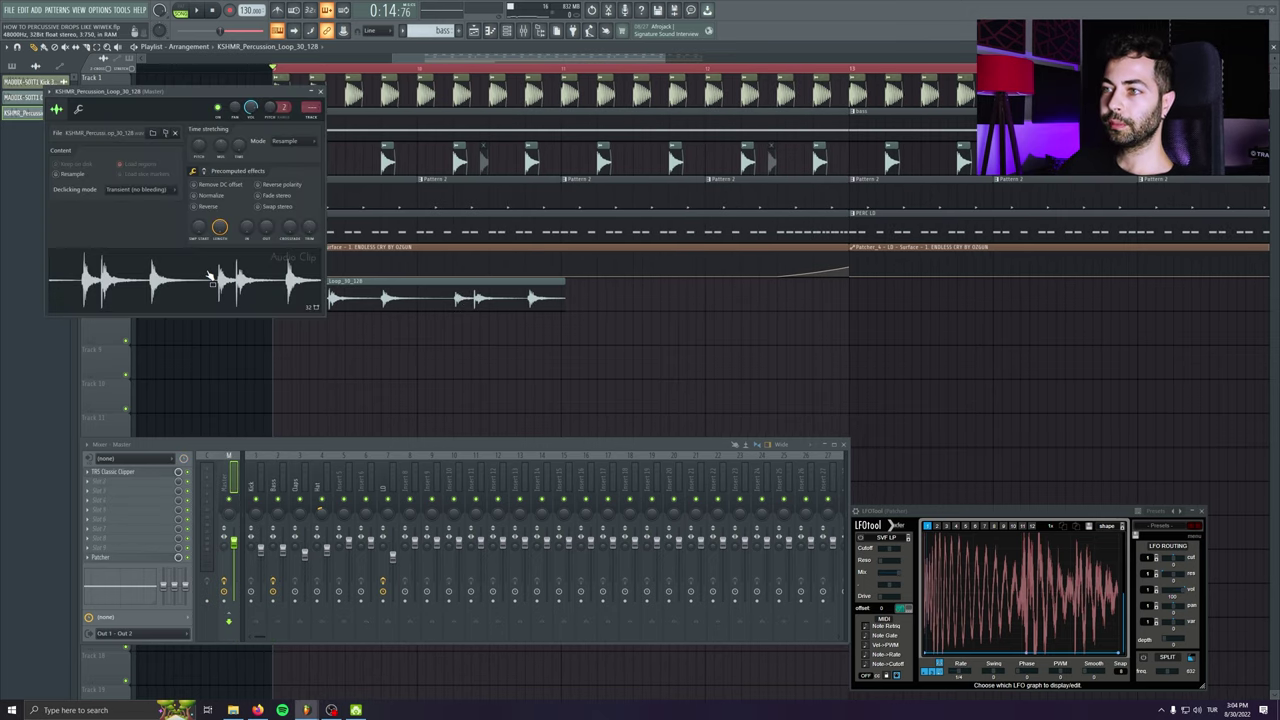
right_click(240, 150)
left_click(254, 165)
left_click(620, 359)
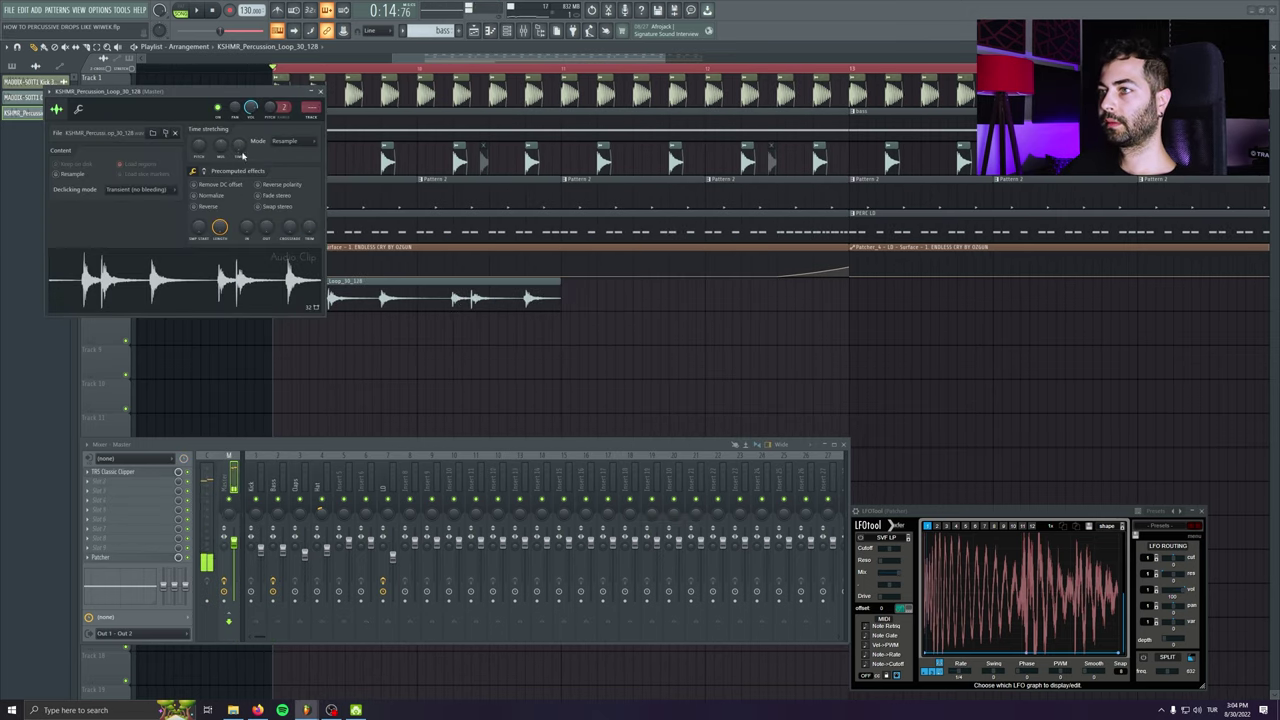
- Route the percussion loop to mixer insert 10 named LOOP and repeat trimmed copies along Track 7 up to bar 17
left_click(563, 284)
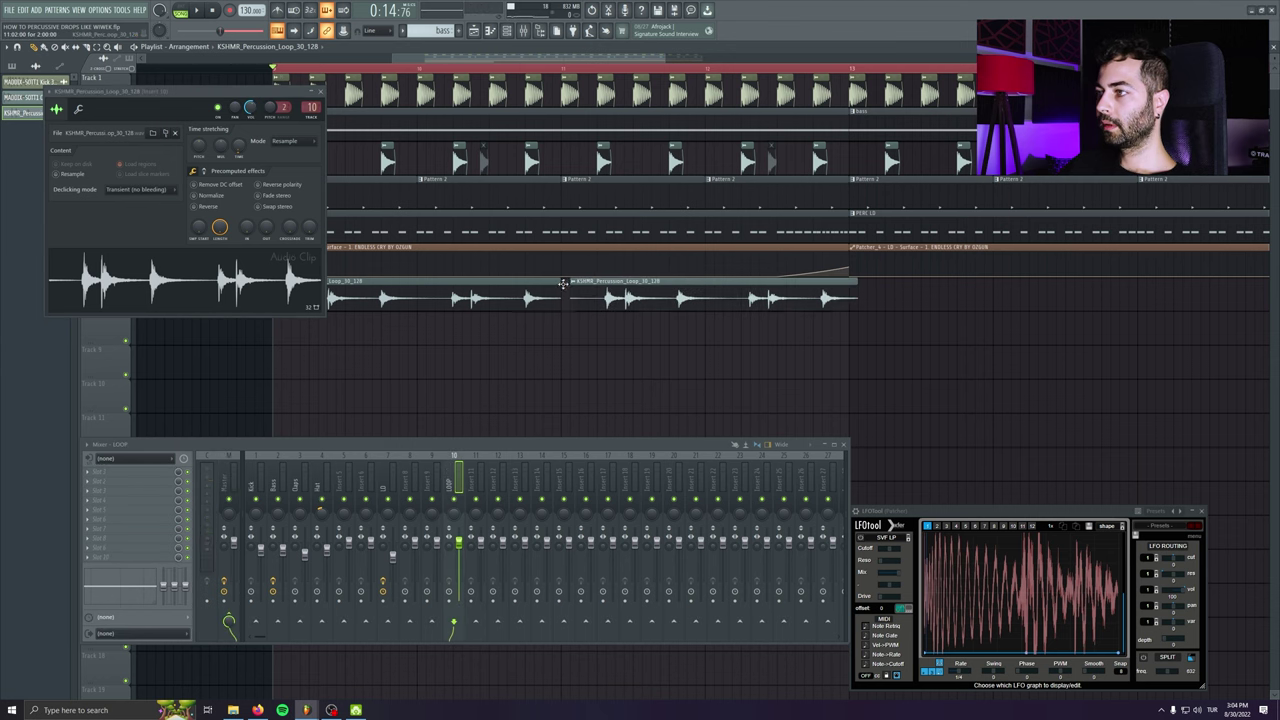
left_click(853, 298)
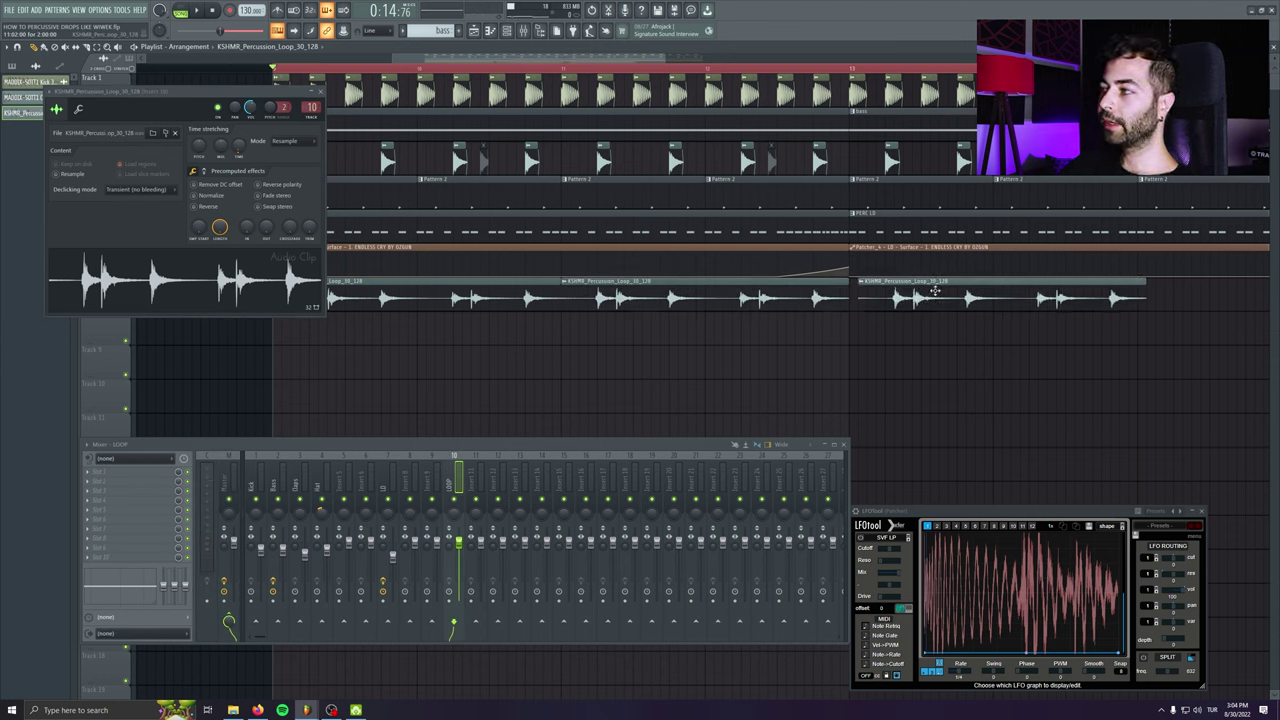
left_click(320, 93)
scroll(282, 218, "down", 5)
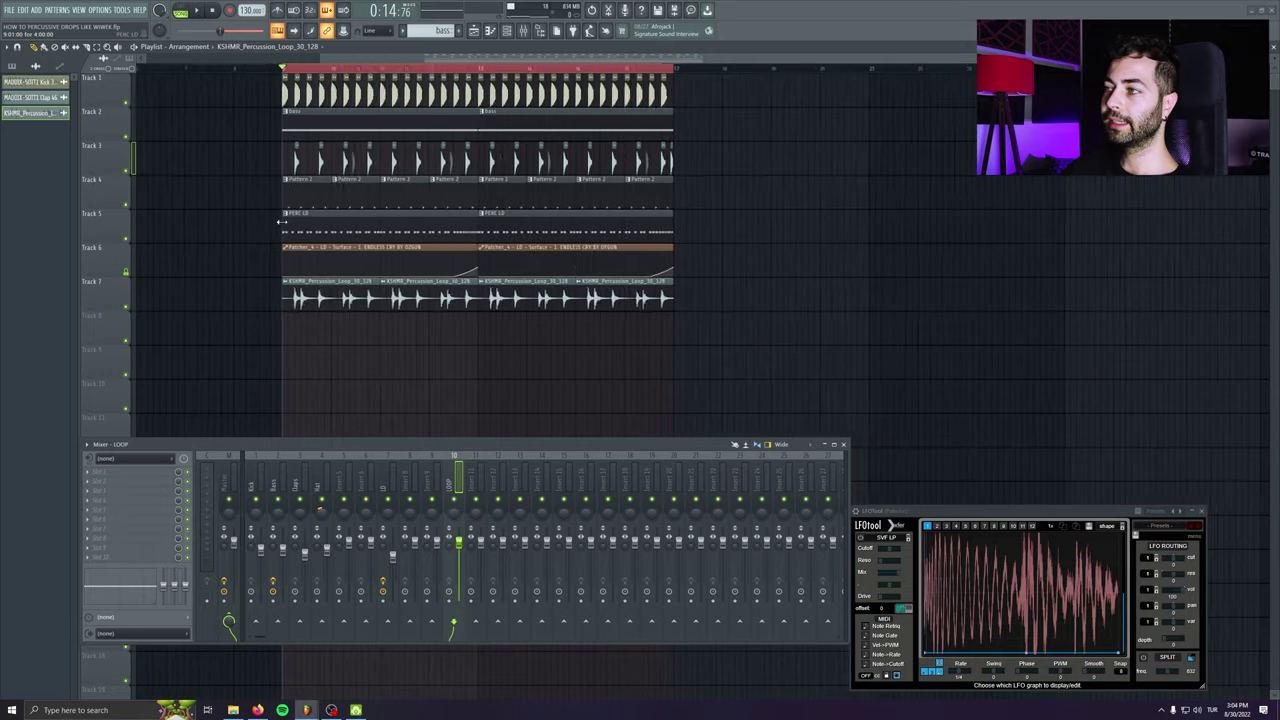
- Mute the PERC LD track and lower the LOOP insert's fader while the drop plays
left_click(855, 295)
scroll(346, 242, "down", 2)
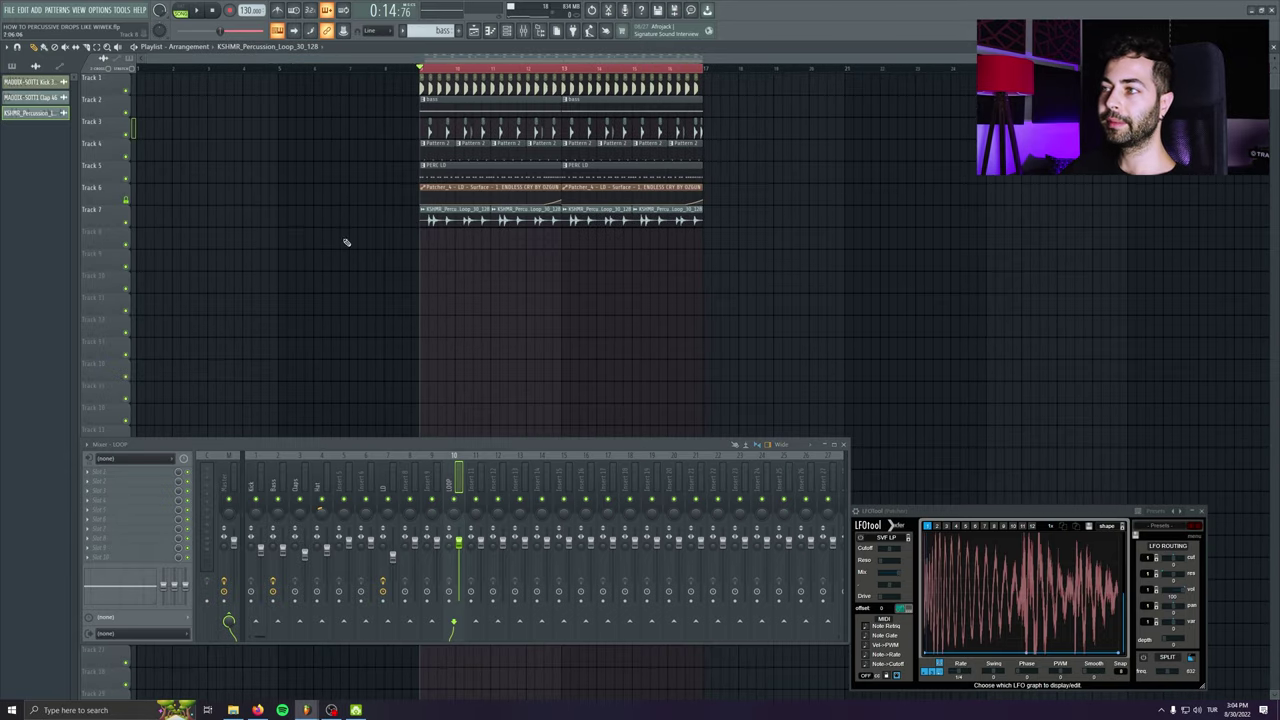
left_click(126, 175)
key("space")
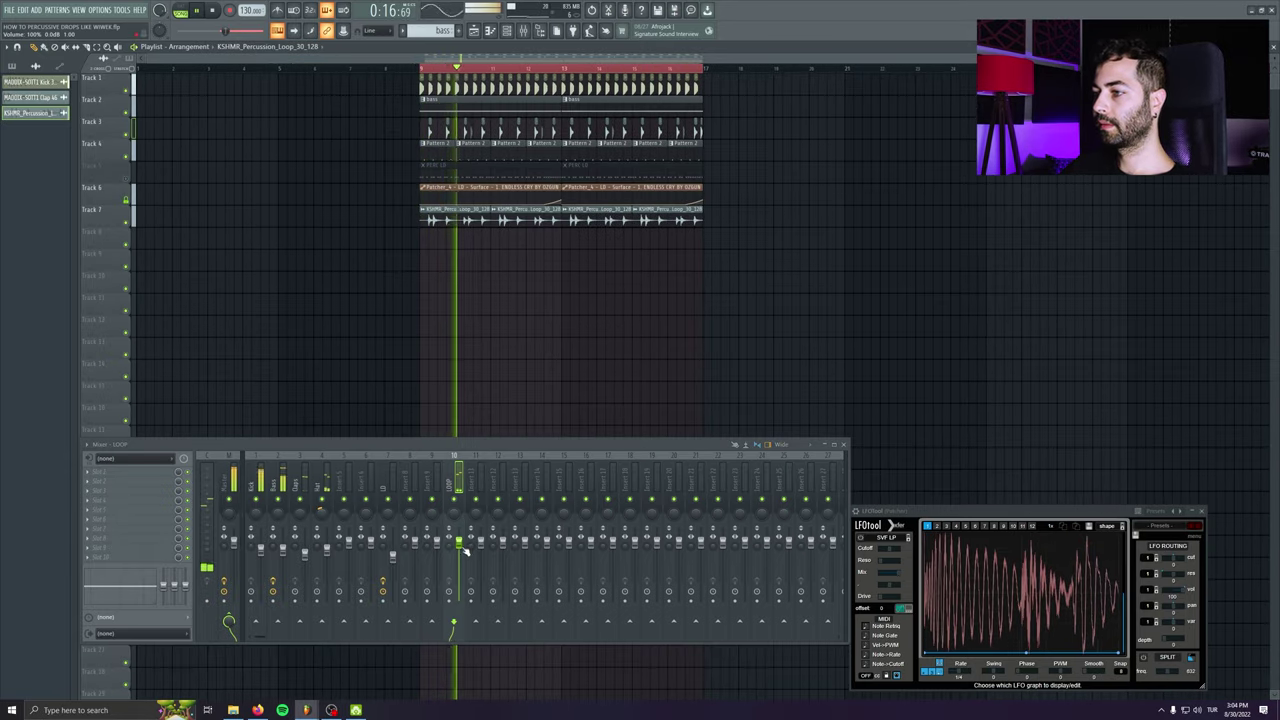
left_click_drag(462, 547, 462, 563)
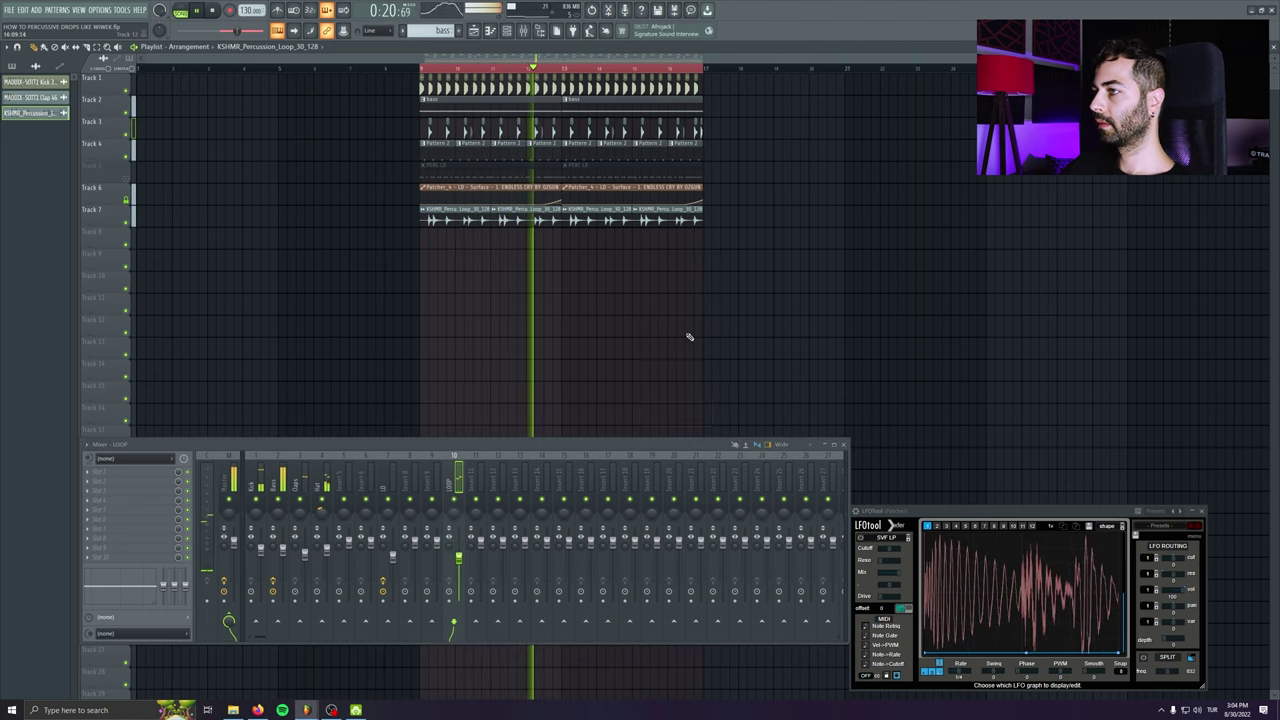
- Roll off the low frequencies on the LOOP insert's built-in EQ and delete the stray loop clips from the empty playlist area
scroll(688, 336, "right", 2)
scroll(490, 258, "up", 2)
left_click(619, 266)
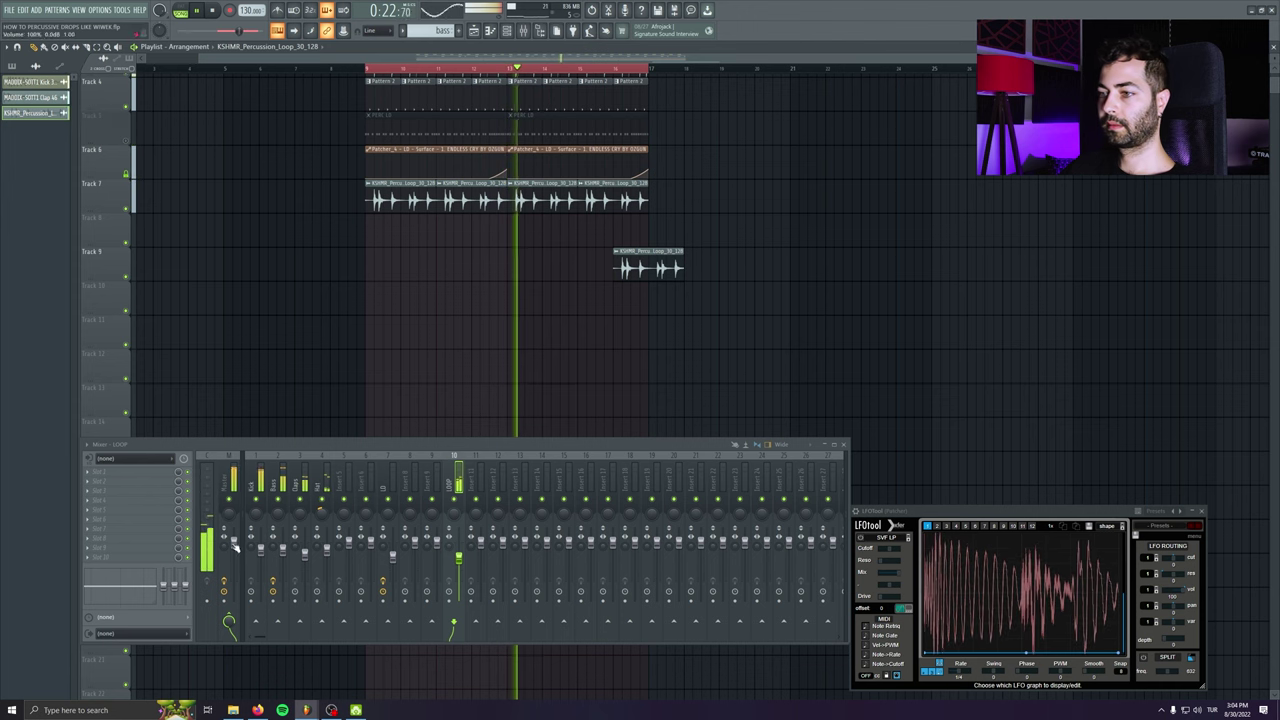
right_click(640, 262)
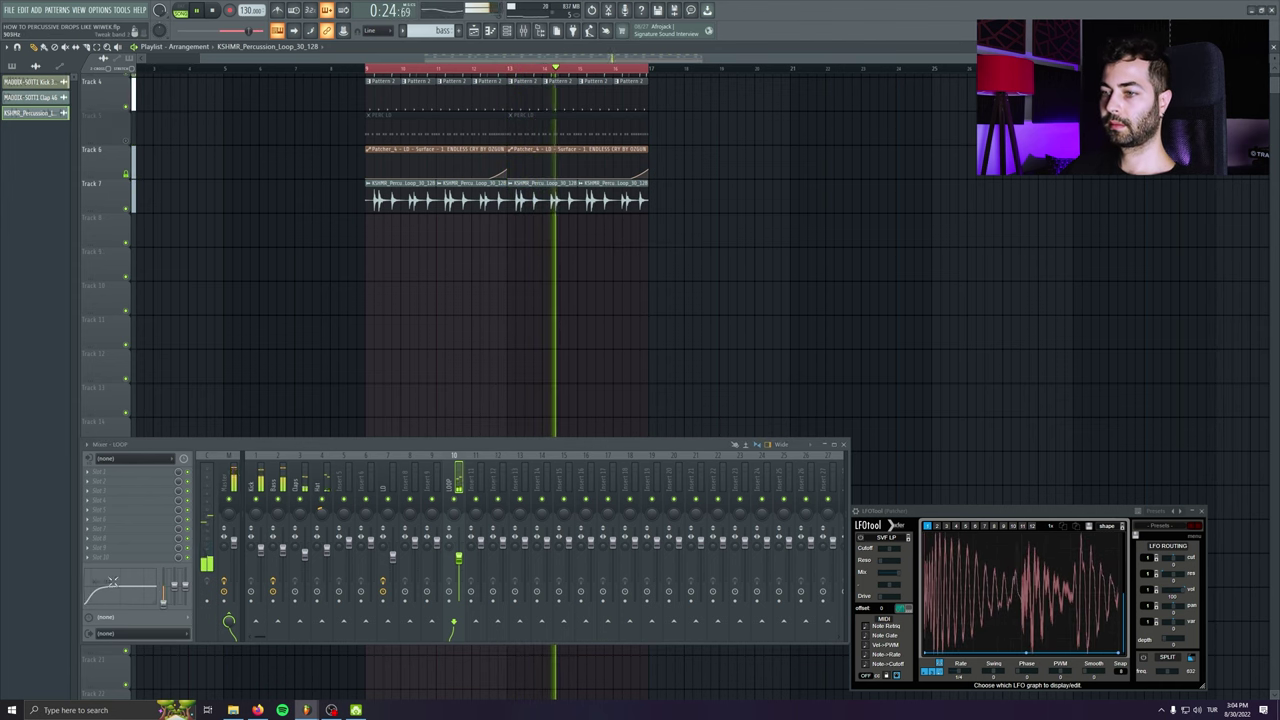
left_click(735, 292)
right_click(770, 292)
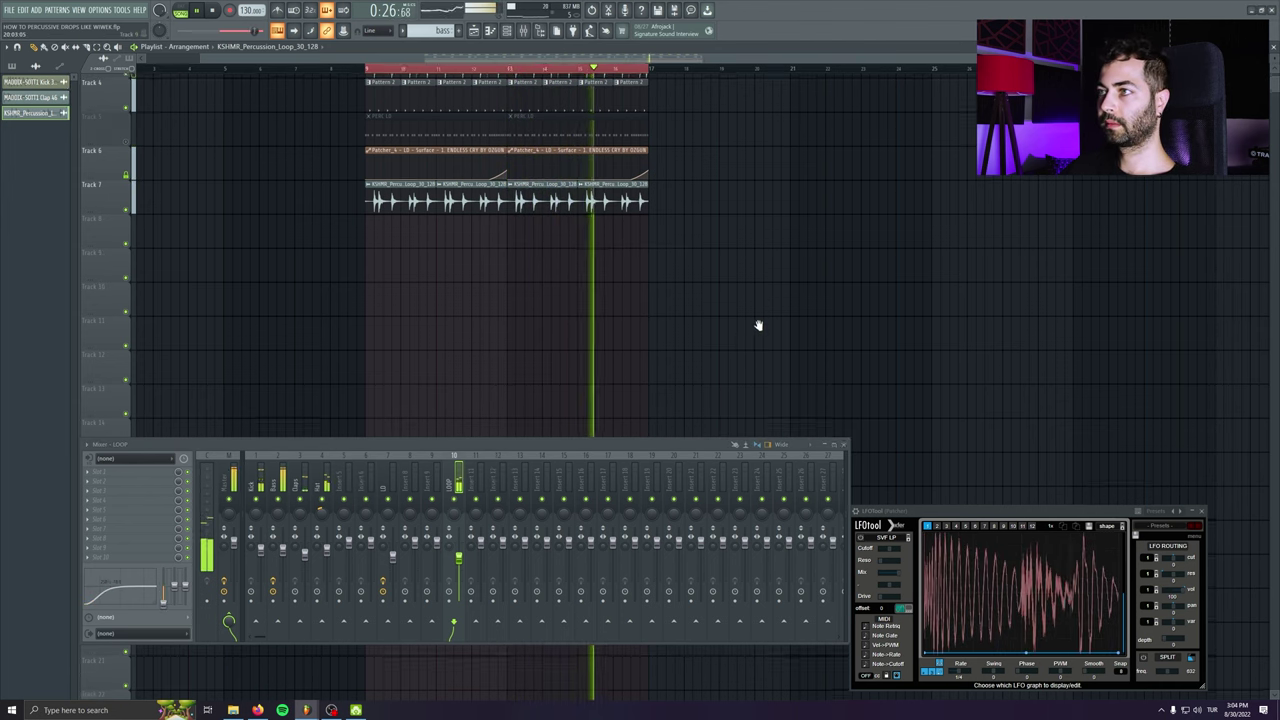
- Place the KSHMR Street Recording Abarung Sung on Track 8 at bar 9, stretch it from 90 BPM to project tempo and raise its pitch
scroll(700, 335, "up", 3)
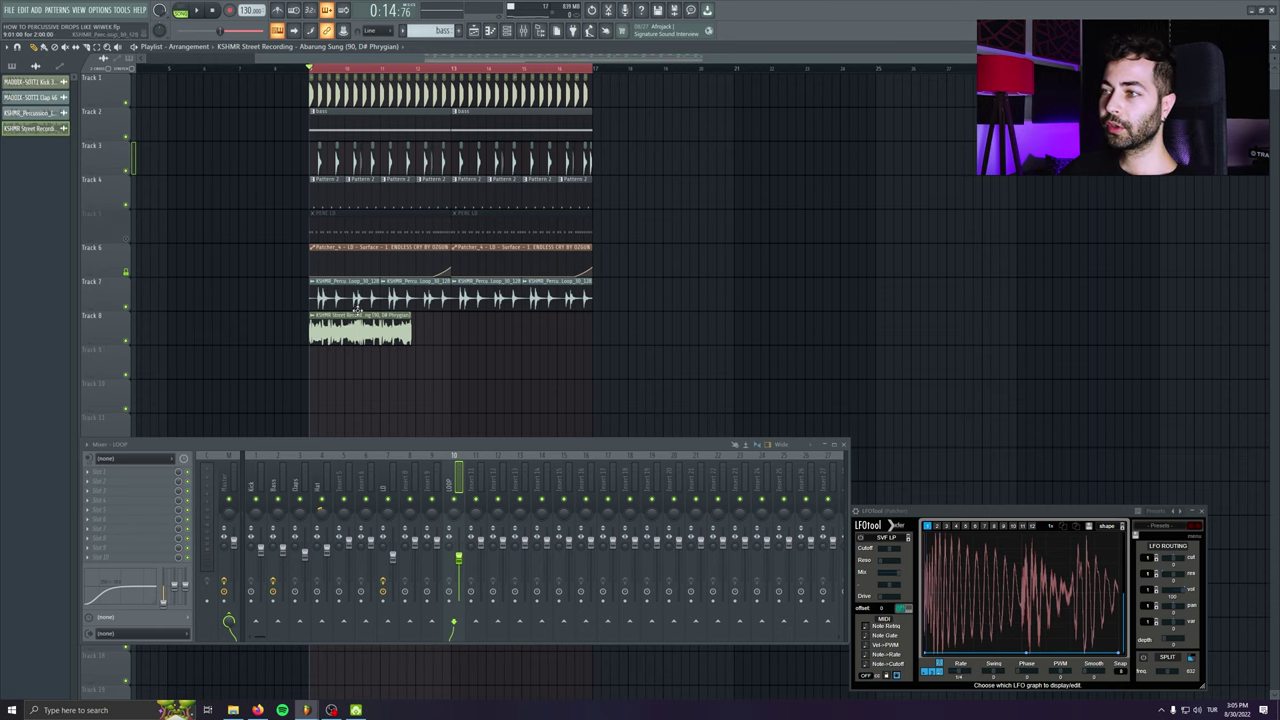
scroll(356, 310, "up", 3)
double_click(372, 322)
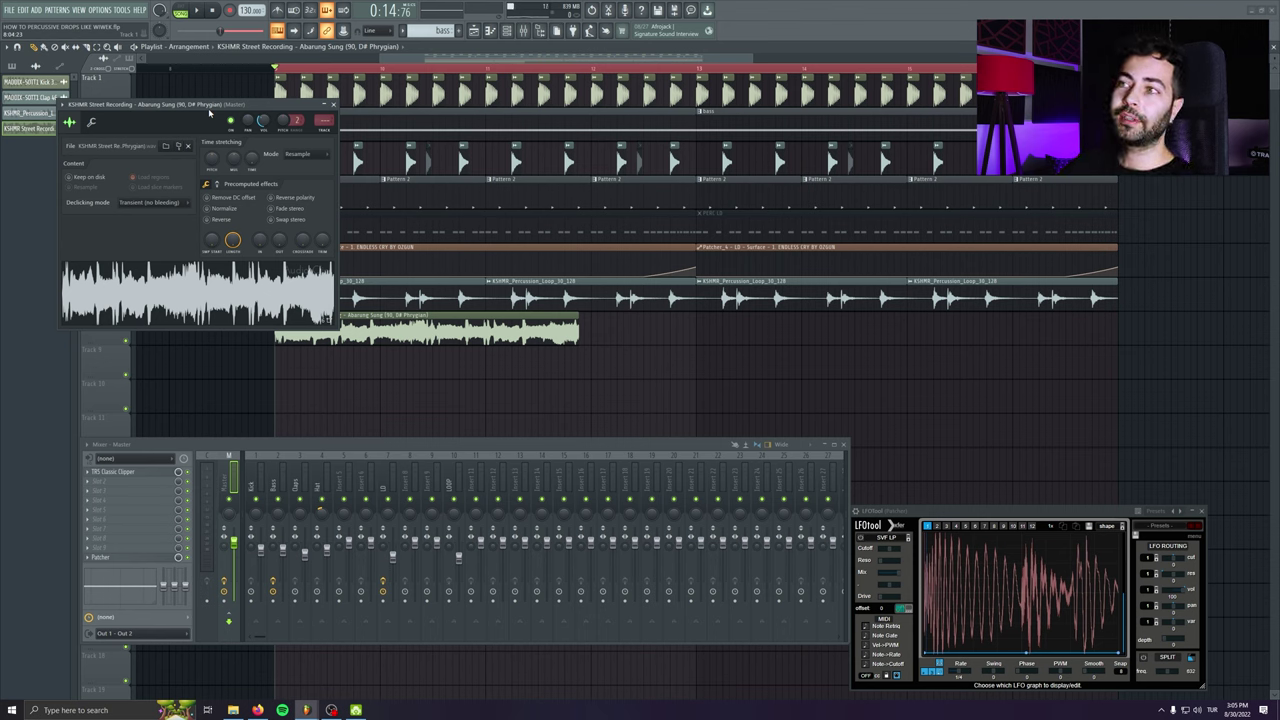
right_click(251, 163)
left_click(265, 179)
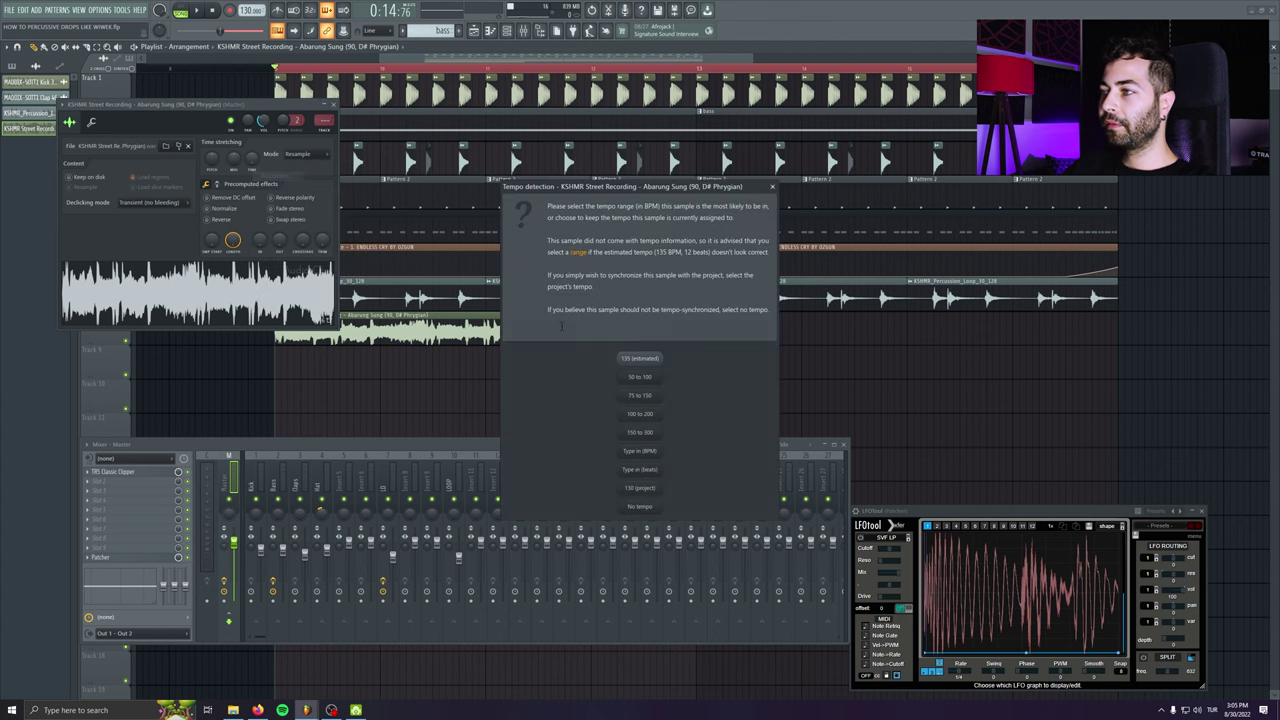
left_click(640, 452)
key("Return")
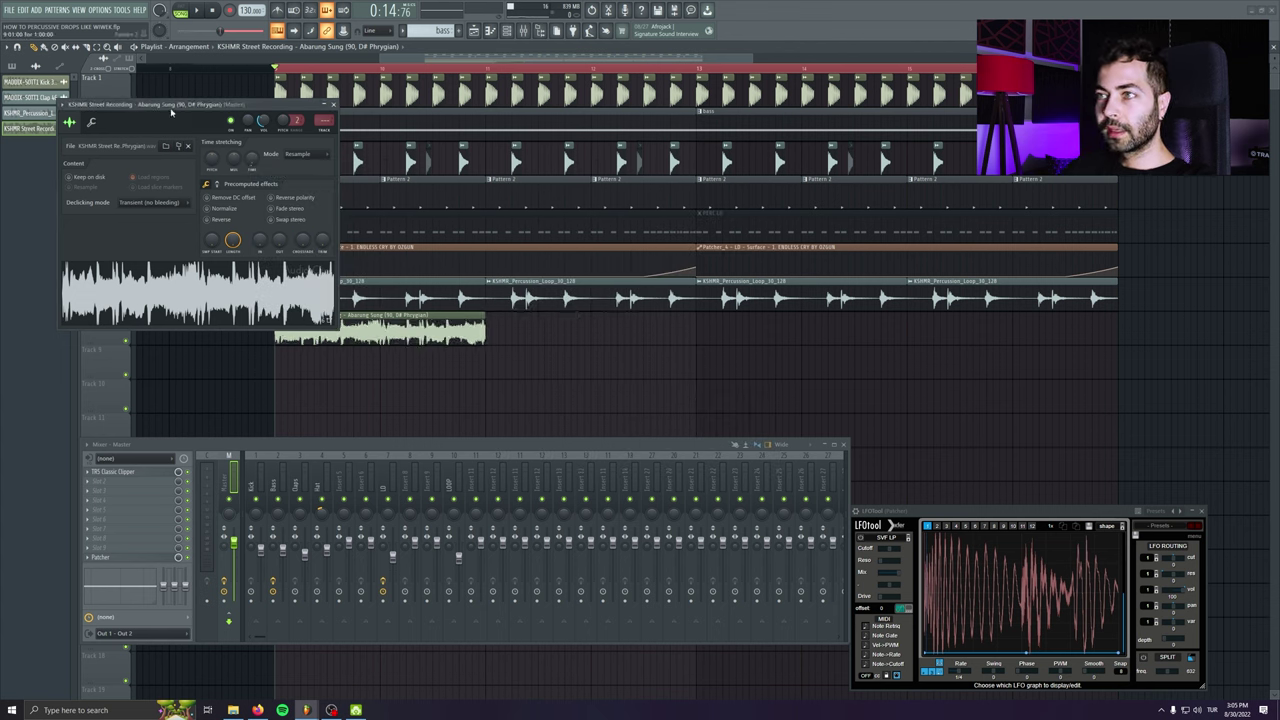
left_click_drag(211, 158, 211, 148)
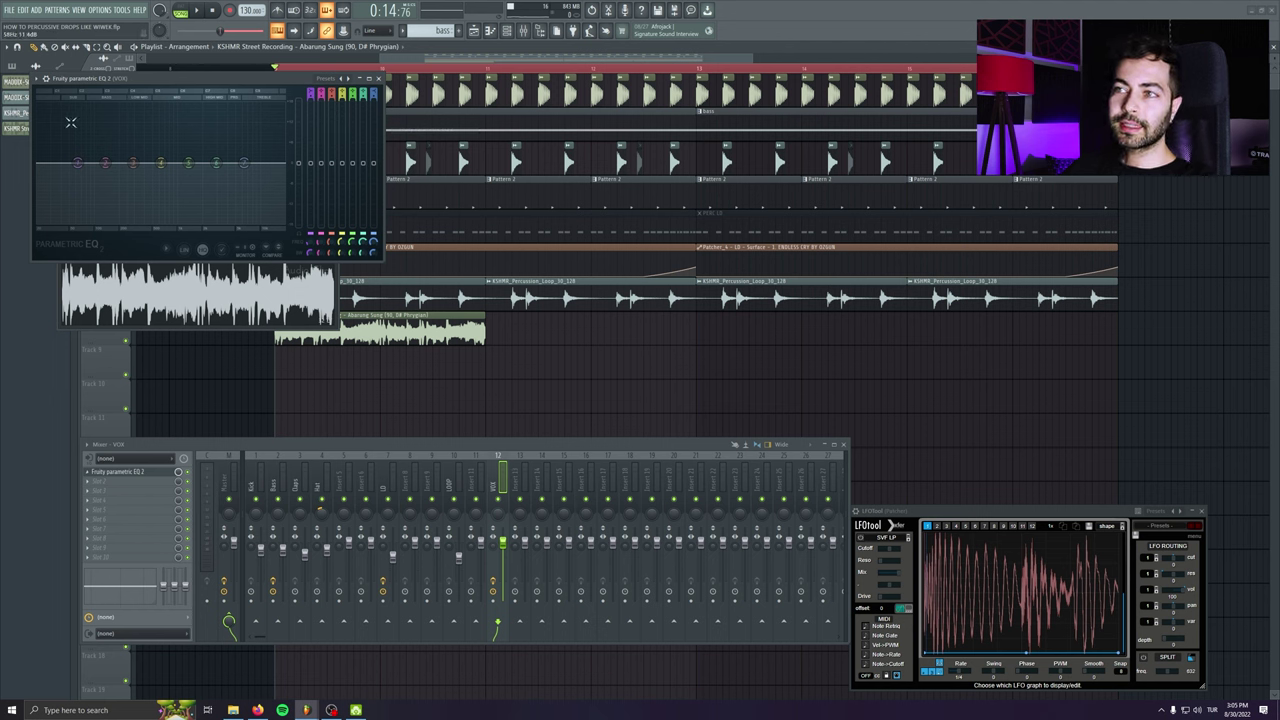
- Route the recording to insert 12 named VOX, using Fruity parametric EQ 2's LOWCUT preset and Kickstart at 78% mix
left_click(38, 78)
mouse_move(52, 117)
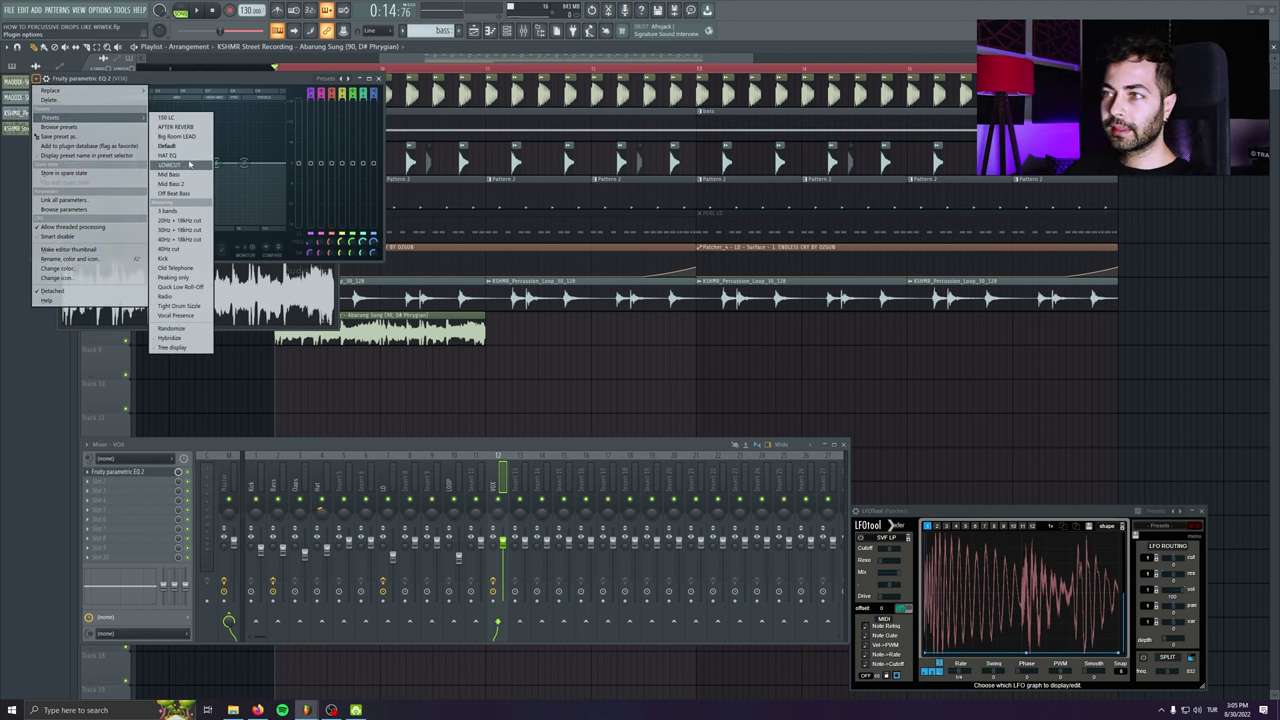
left_click(190, 164)
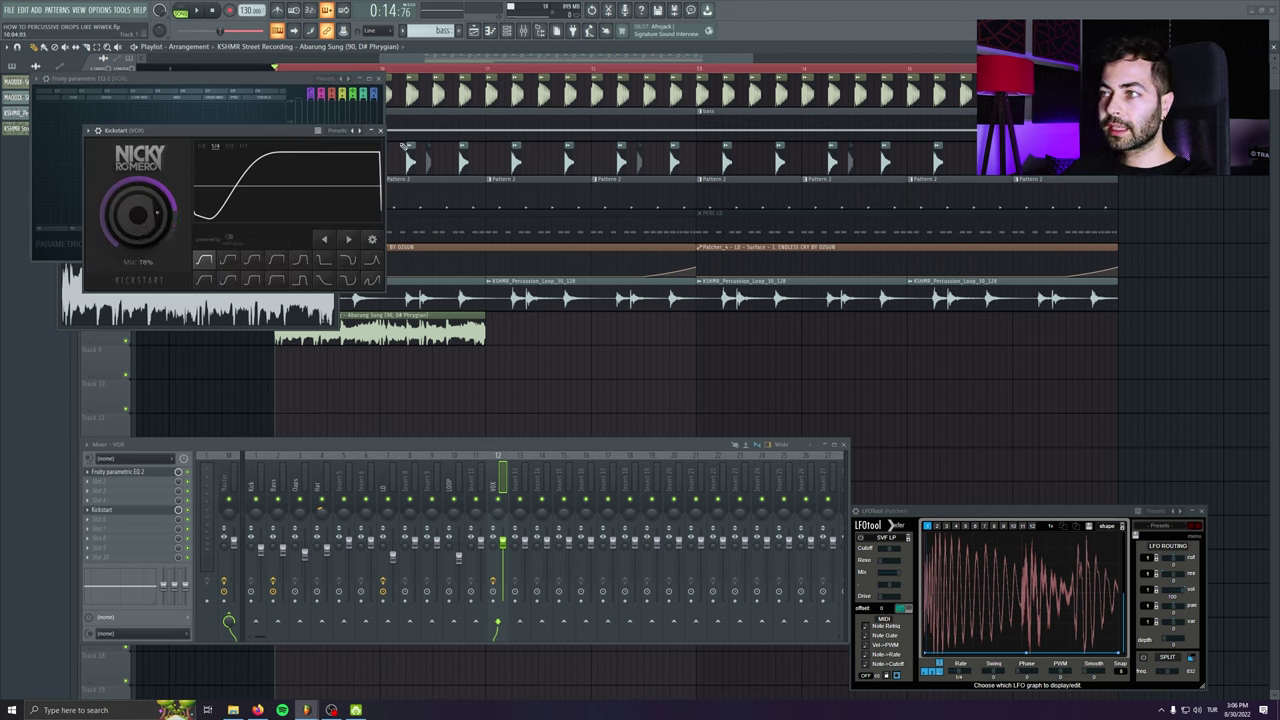
left_click(381, 131)
left_click(378, 78)
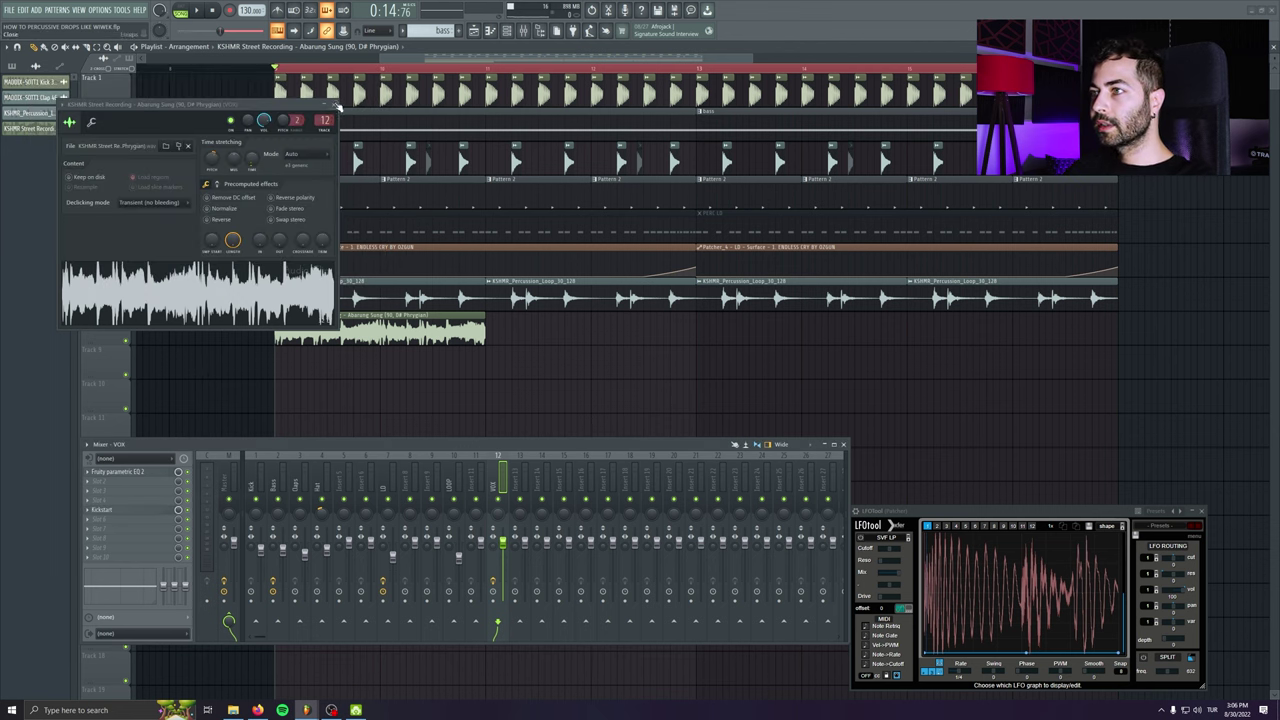
- Repeat the street recording along Track 8 up to bar 17 and lower the VOX fader to 65% during playback
left_click(337, 105)
key("space")
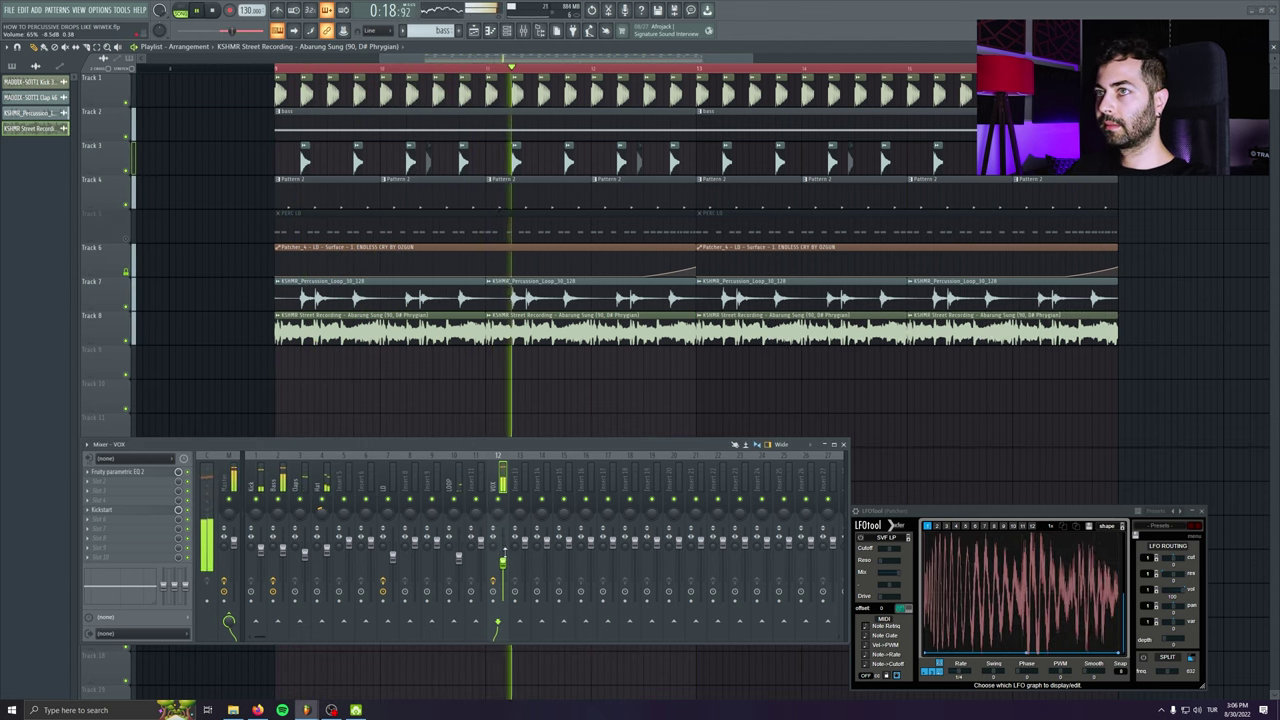
key("space")
- Try the Stretch time-stretching mode on the street recording and audition it in the drop
double_click(392, 330)
left_click(300, 155)
left_click(295, 182)
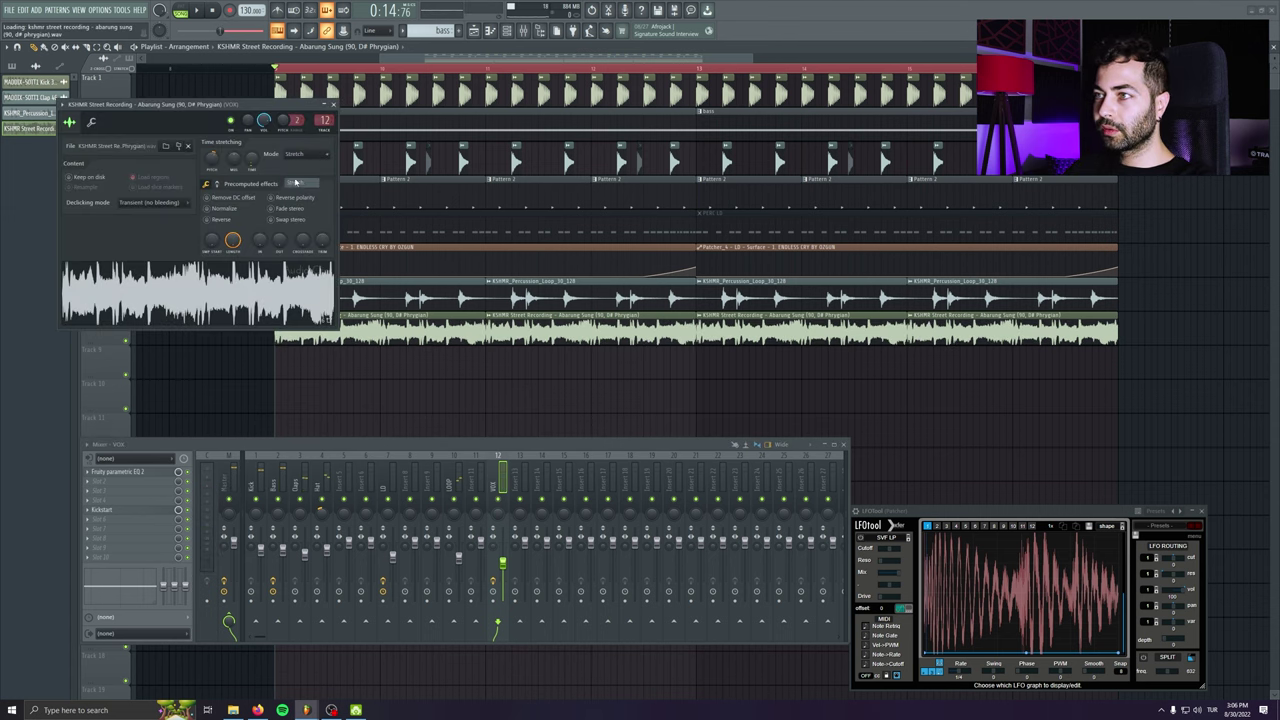
left_click(333, 104)
key("space")
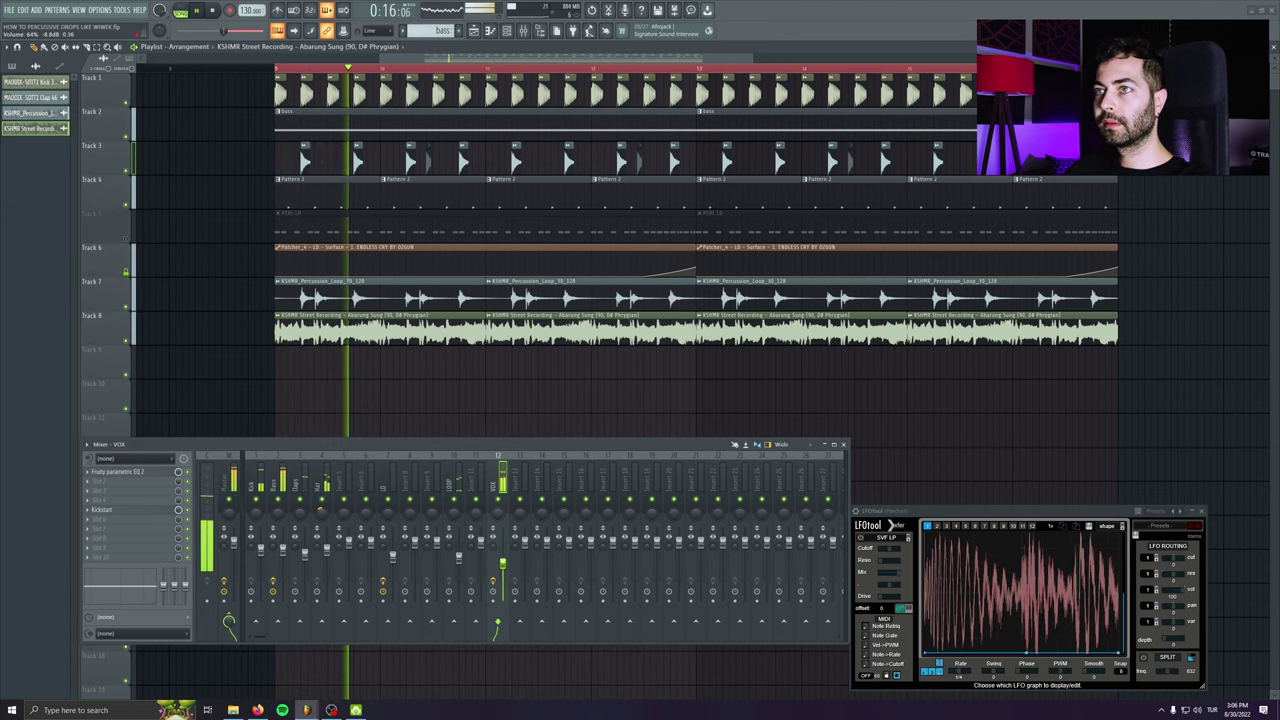
key("space")
- Set the street recording's time-stretching mode to Stretch Pro and audition it
double_click(300, 330)
left_click(296, 154)
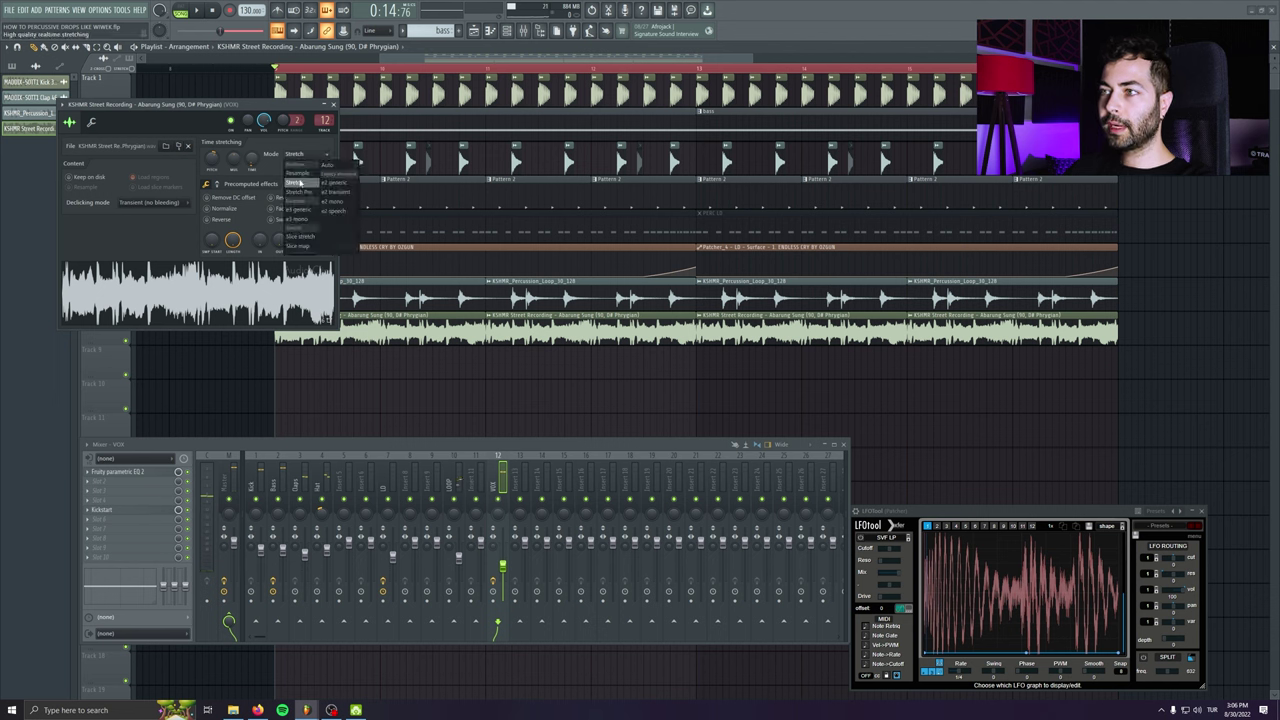
left_click(299, 195)
key("space")
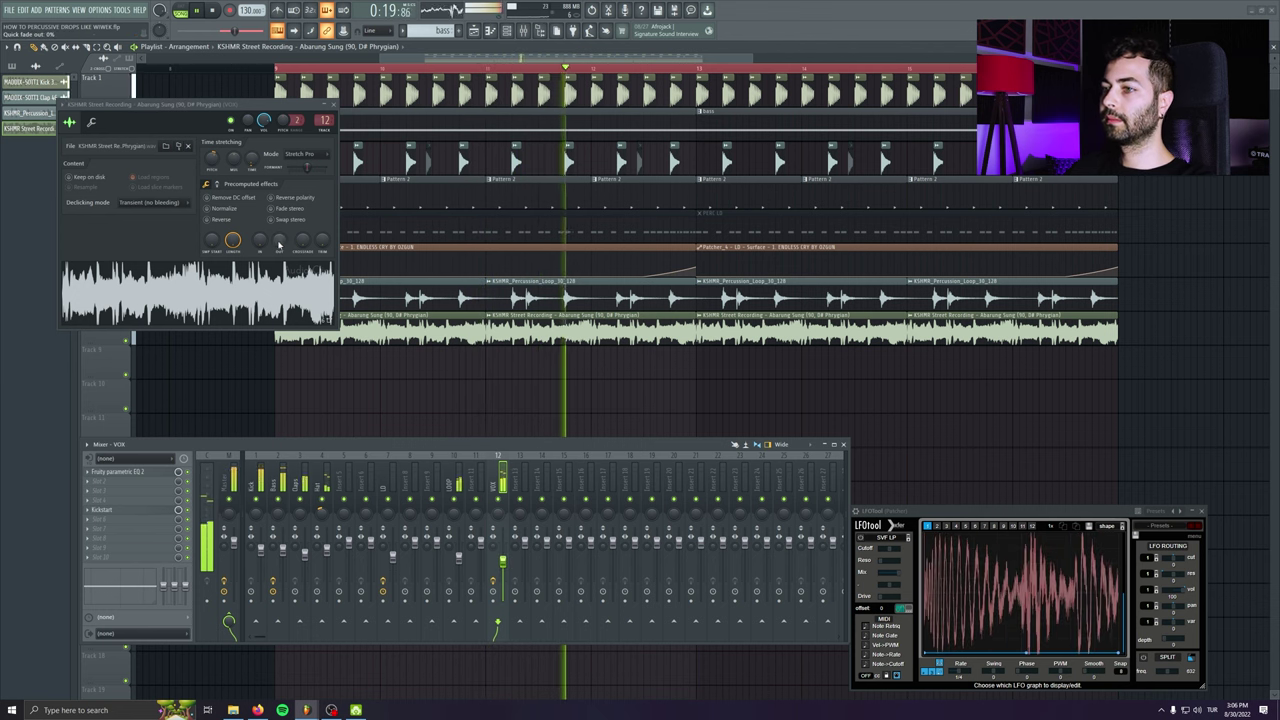
- Add Fruity Chorus to the VOX insert with its mix level at 70% and lower the VOX fader to 62%
left_click_drag(254, 343, 107, 481)
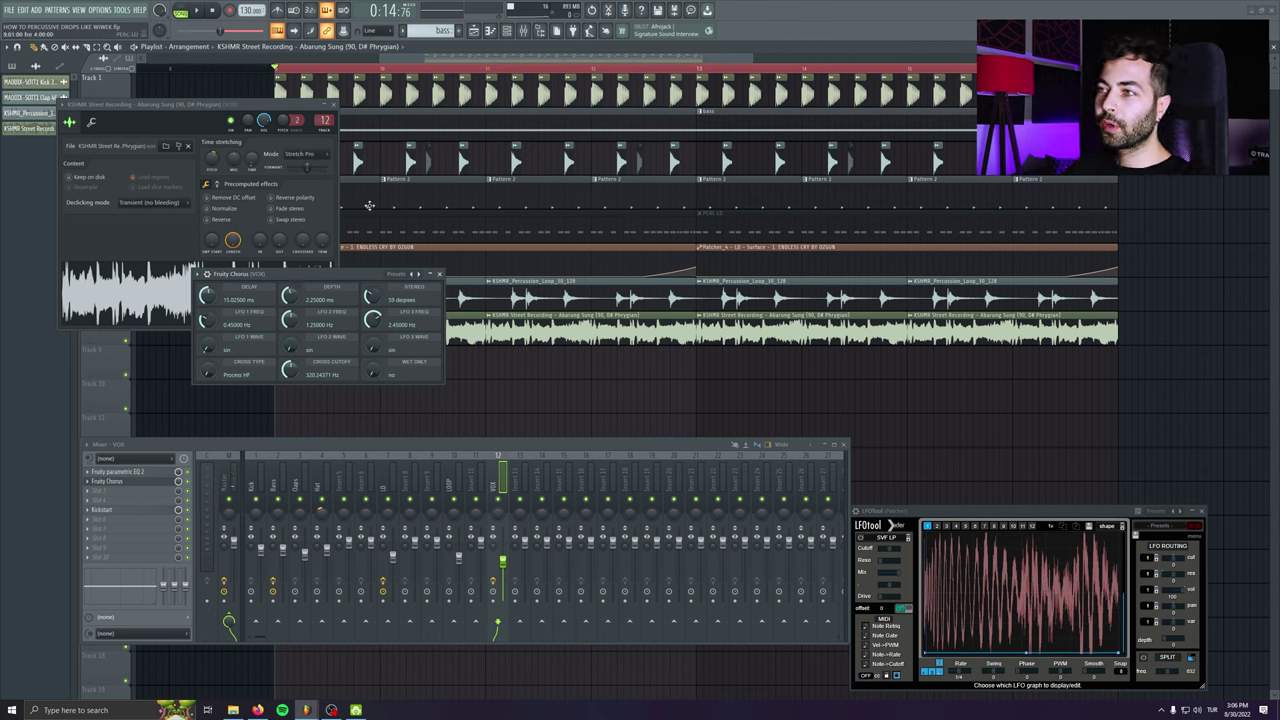
left_click_drag(326, 273, 330, 283)
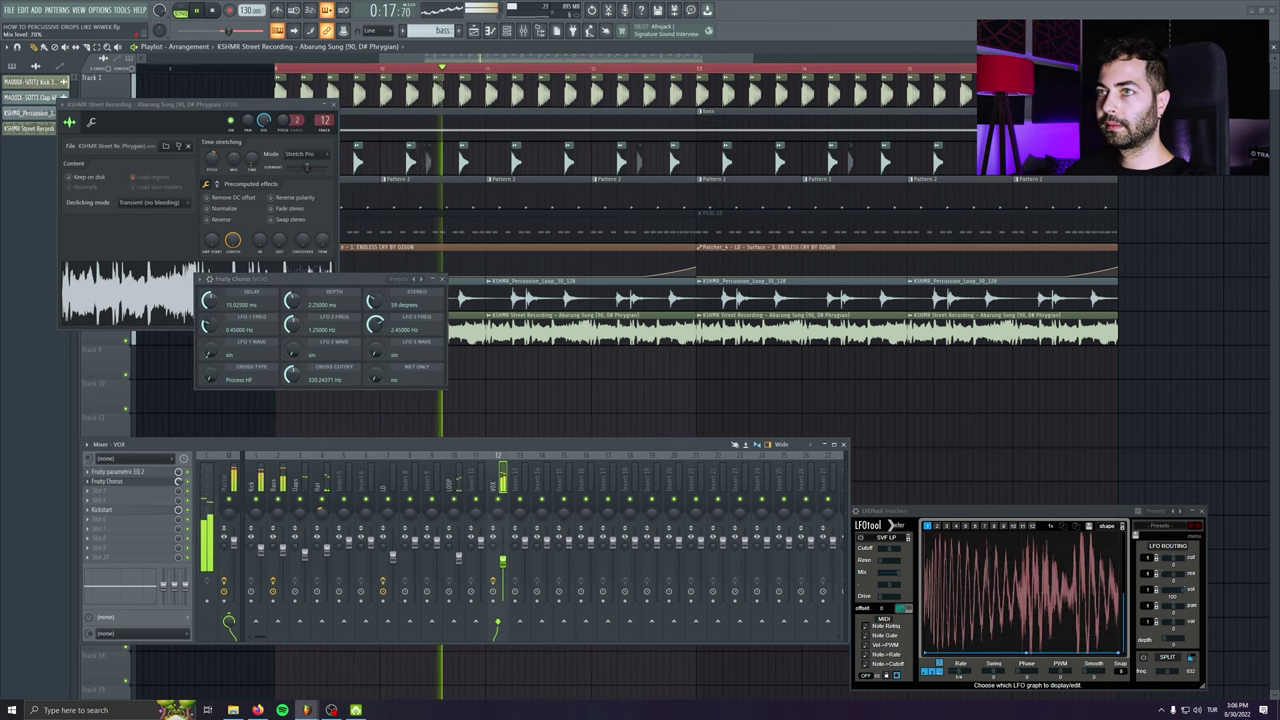
left_click(442, 280)
left_click(333, 105)
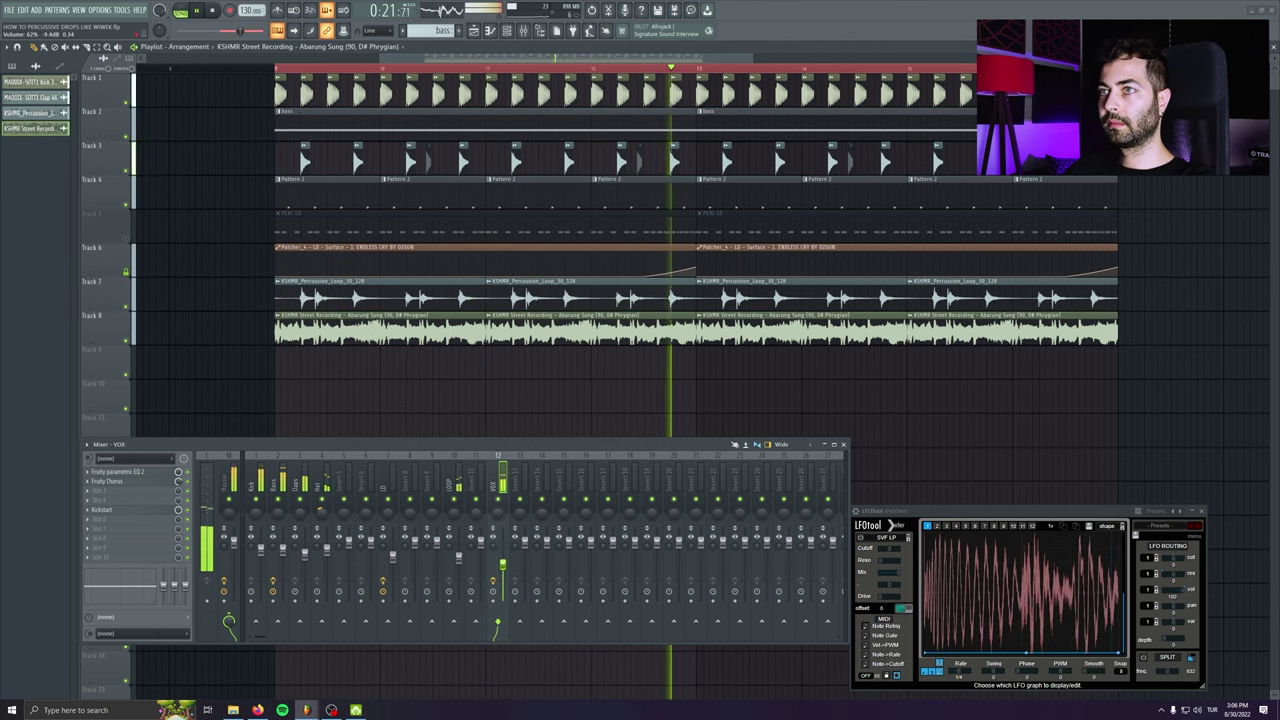
left_click(1035, 429)
right_click(1080, 430)
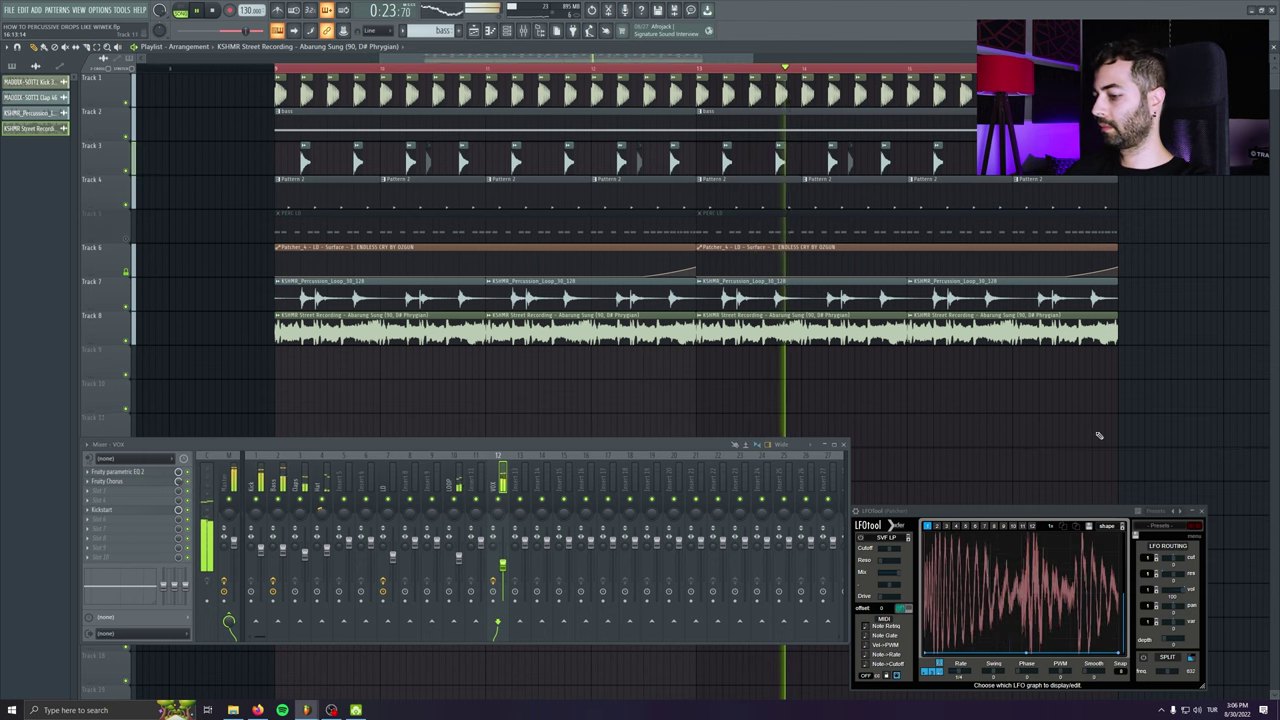
- Mute Track 3 and Track 4 and listen to the bass, percussion loop and vocal recording together
scroll(273, 287, "down", 1)
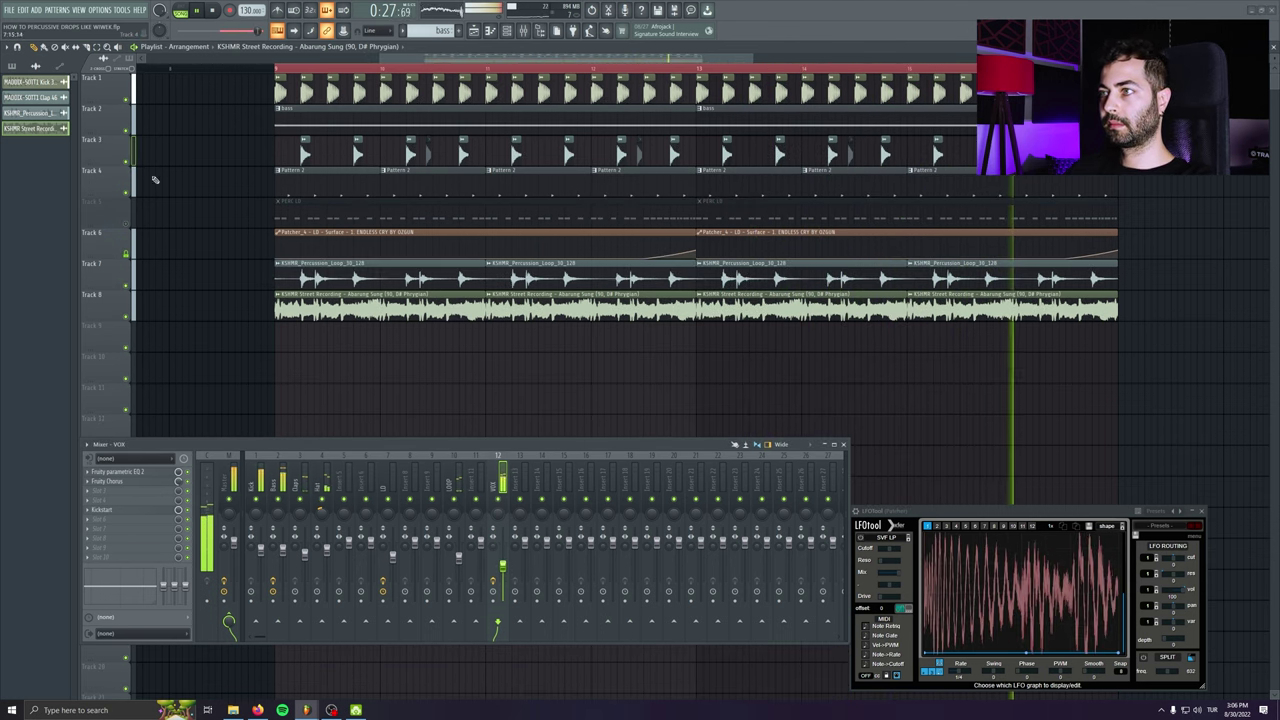
left_click(125, 161)
left_click(127, 193)
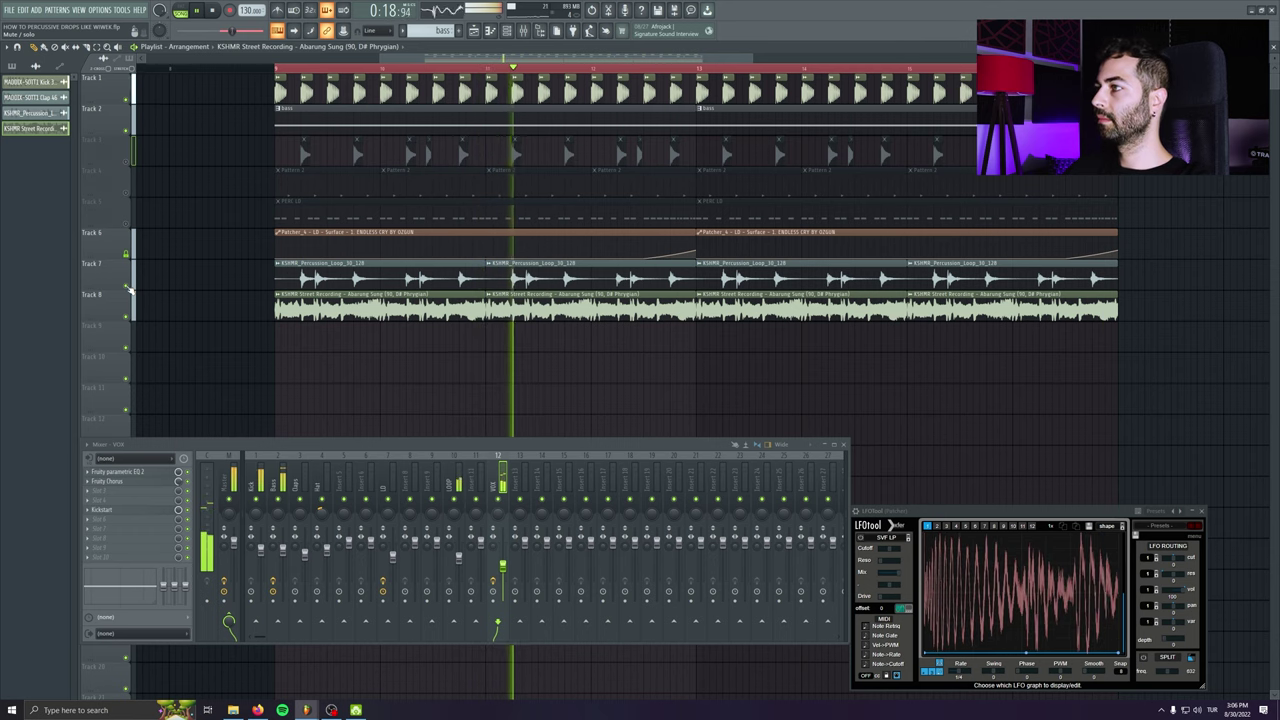
scroll(371, 380, "right", 2)
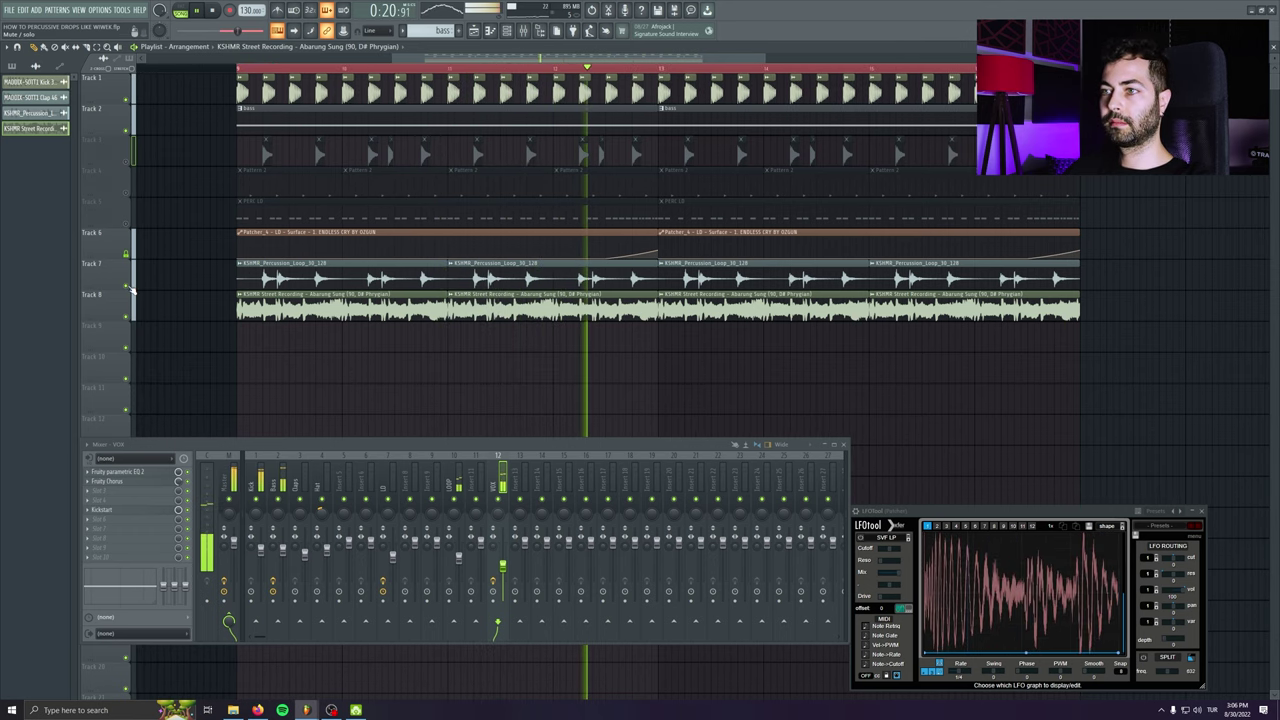
key("space")
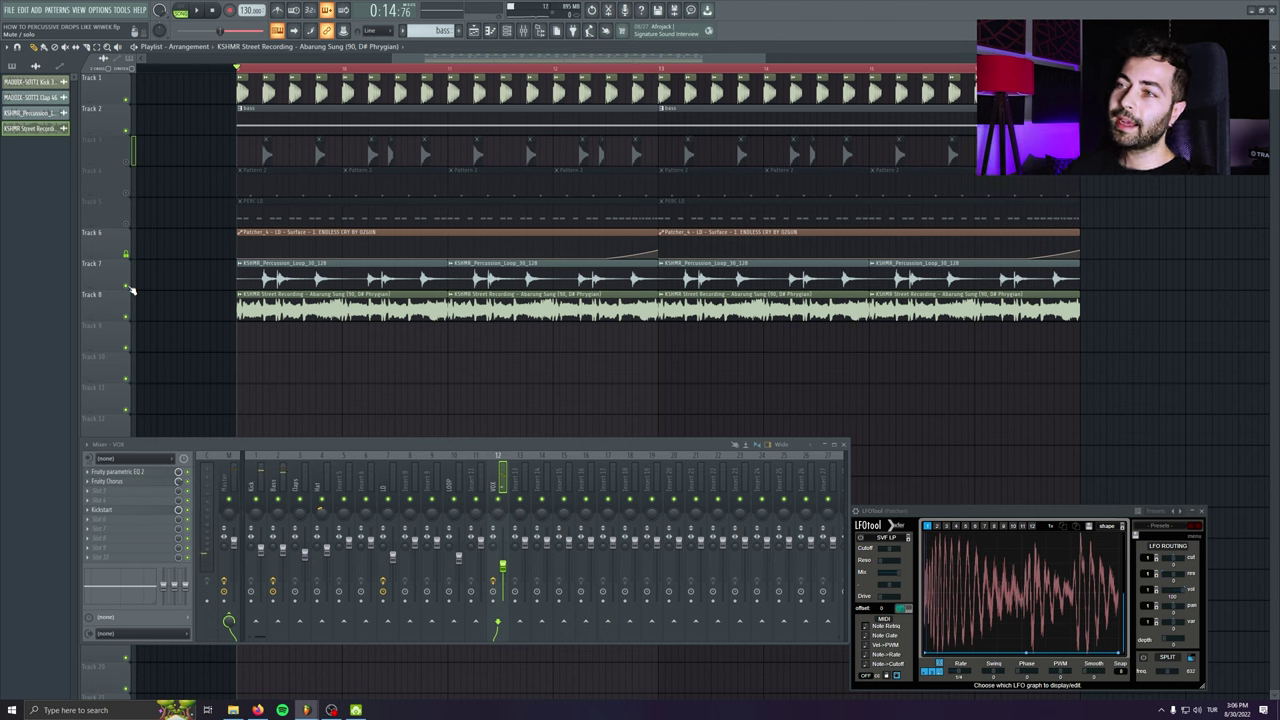
- Unmute the PERC LD track, mute the percussion loop on Track 7, save the project and play the drop
left_click(126, 223)
left_click(125, 285)
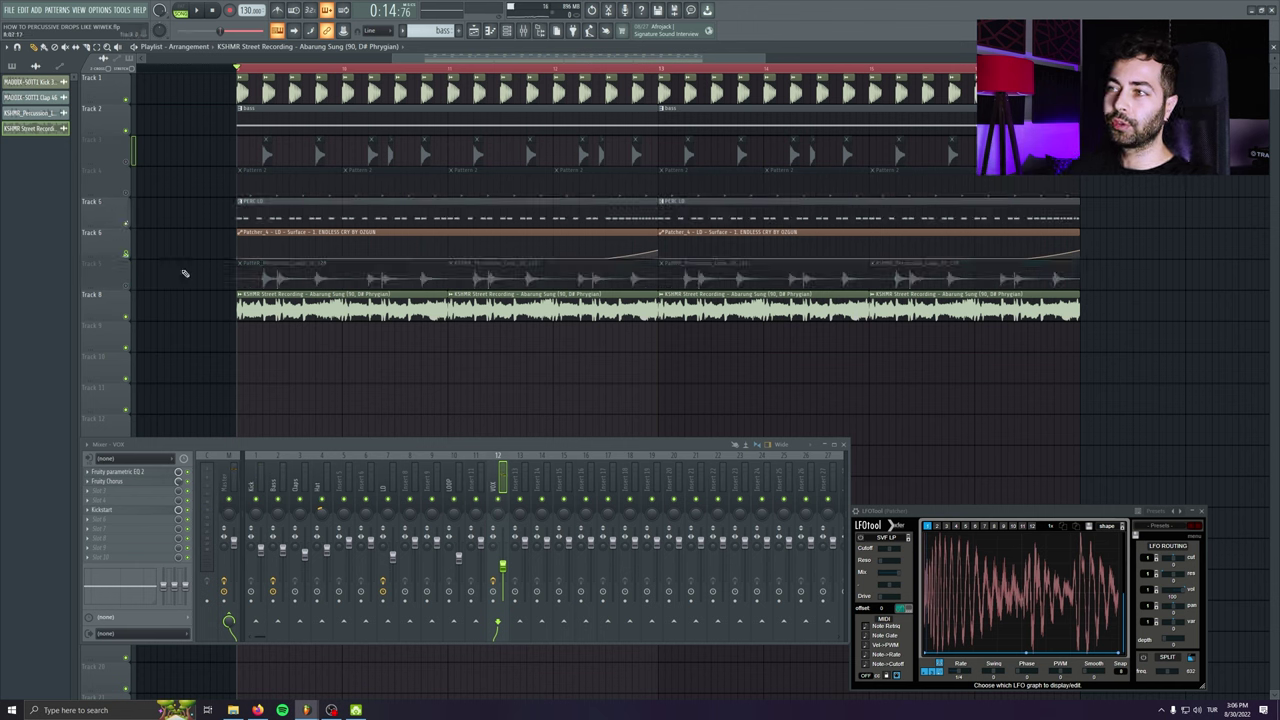
key("ctrl+s")
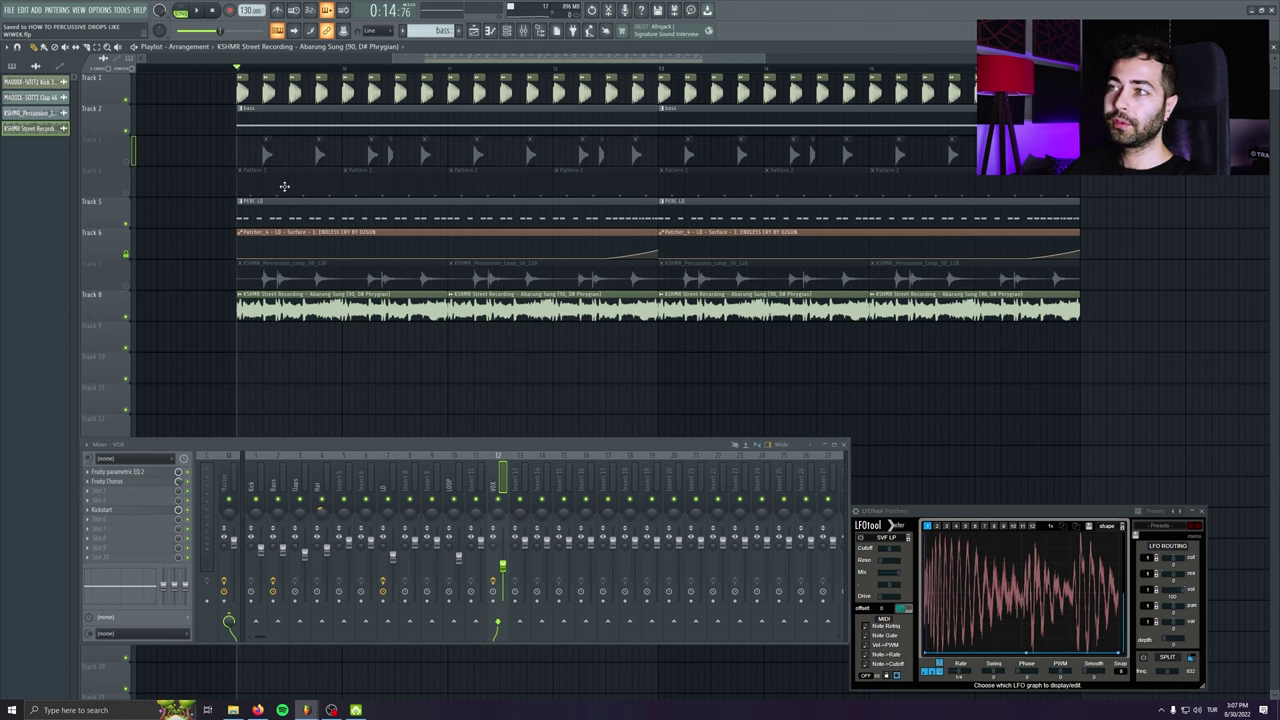
key("ctrl+a")
left_click(1168, 207)
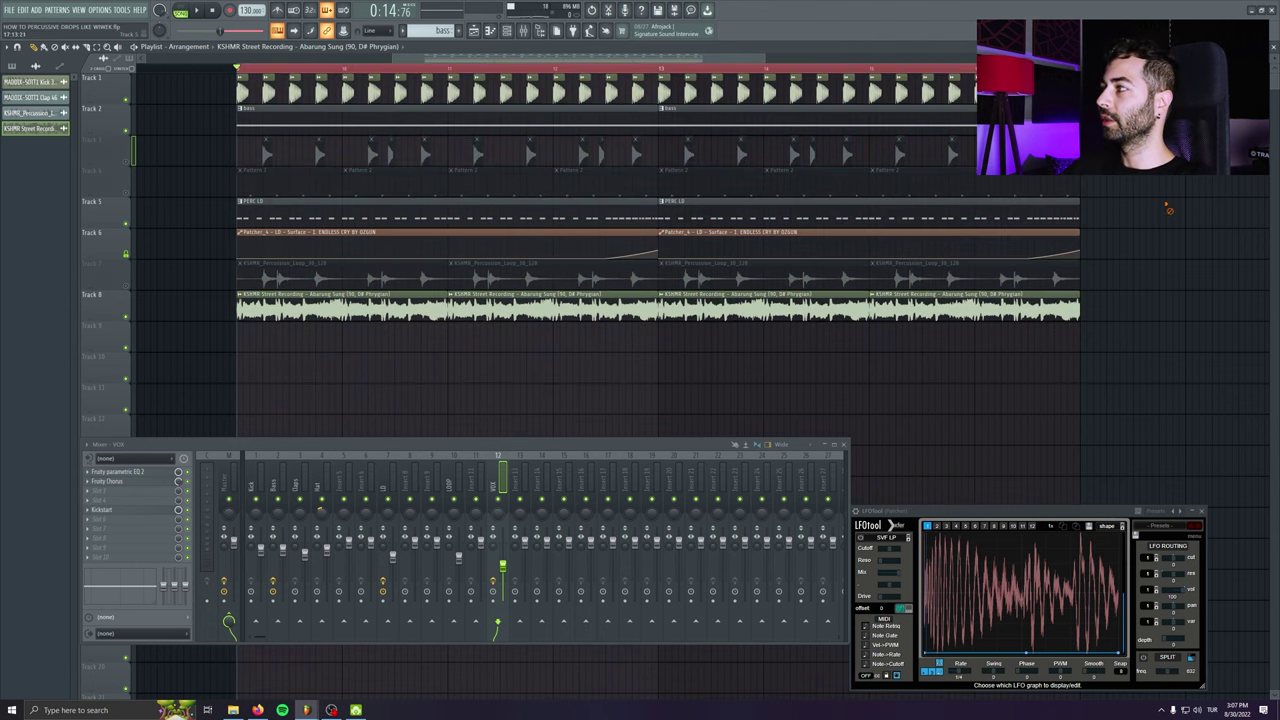
key("space")
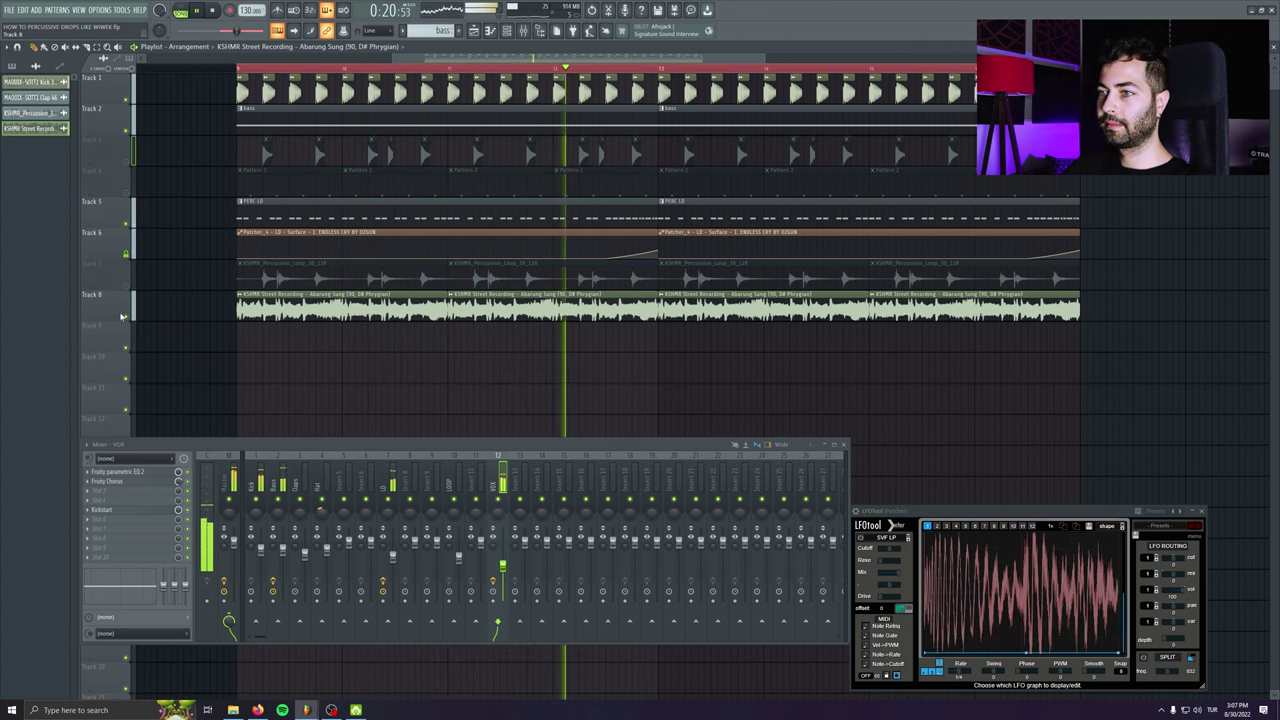
- Unmute Tracks 3, 4 and 7 during playback, mute the PERC LD track and lower the VOX fader to 52%
left_click(129, 156)
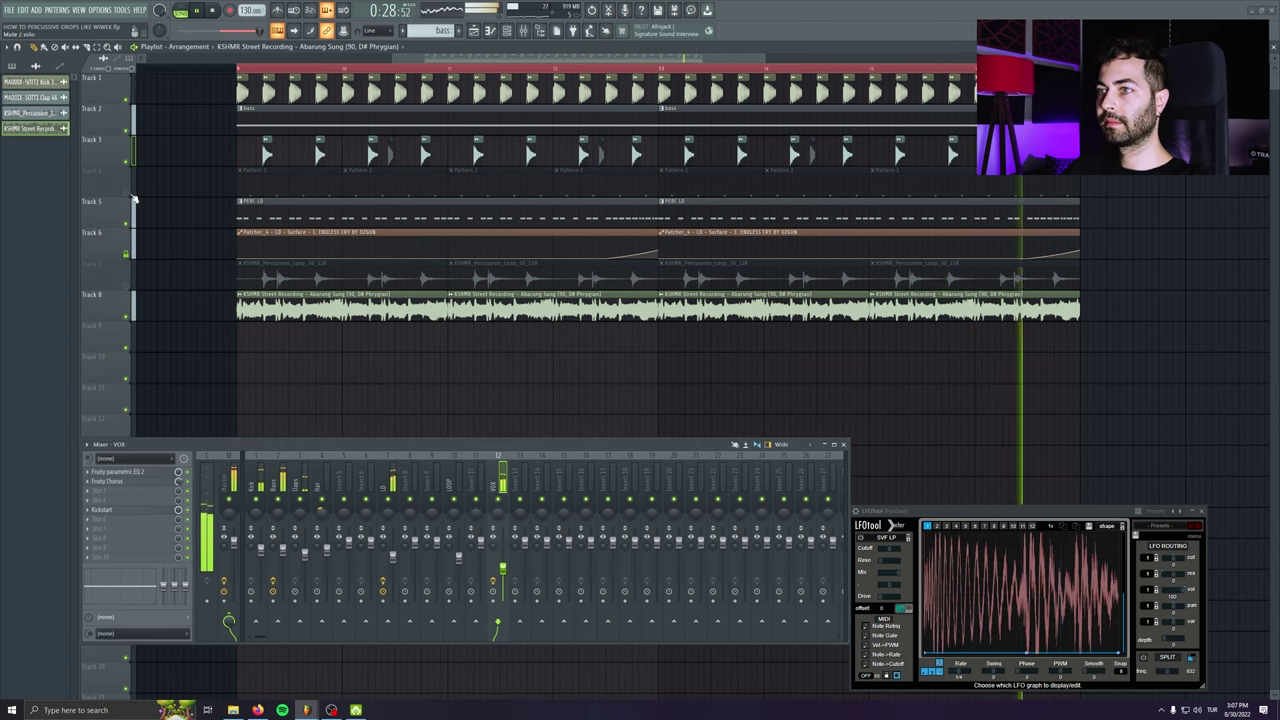
left_click(129, 310)
left_click(129, 187)
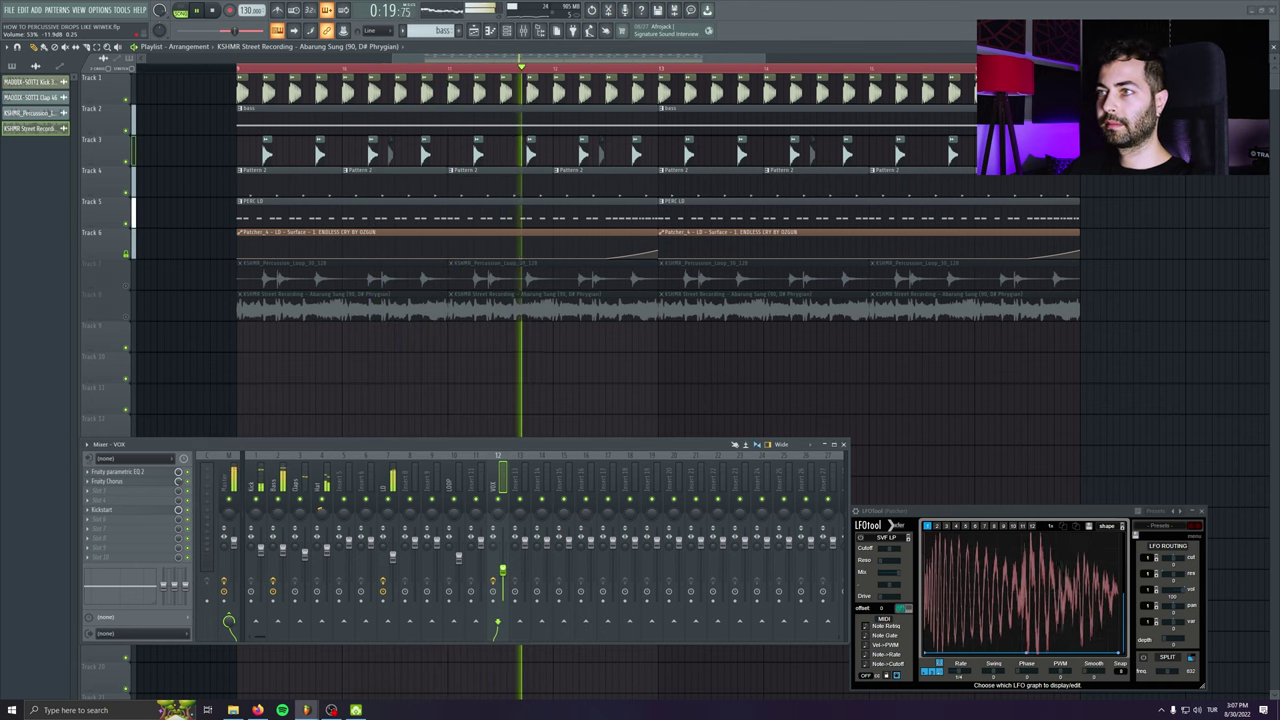
left_click(127, 287)
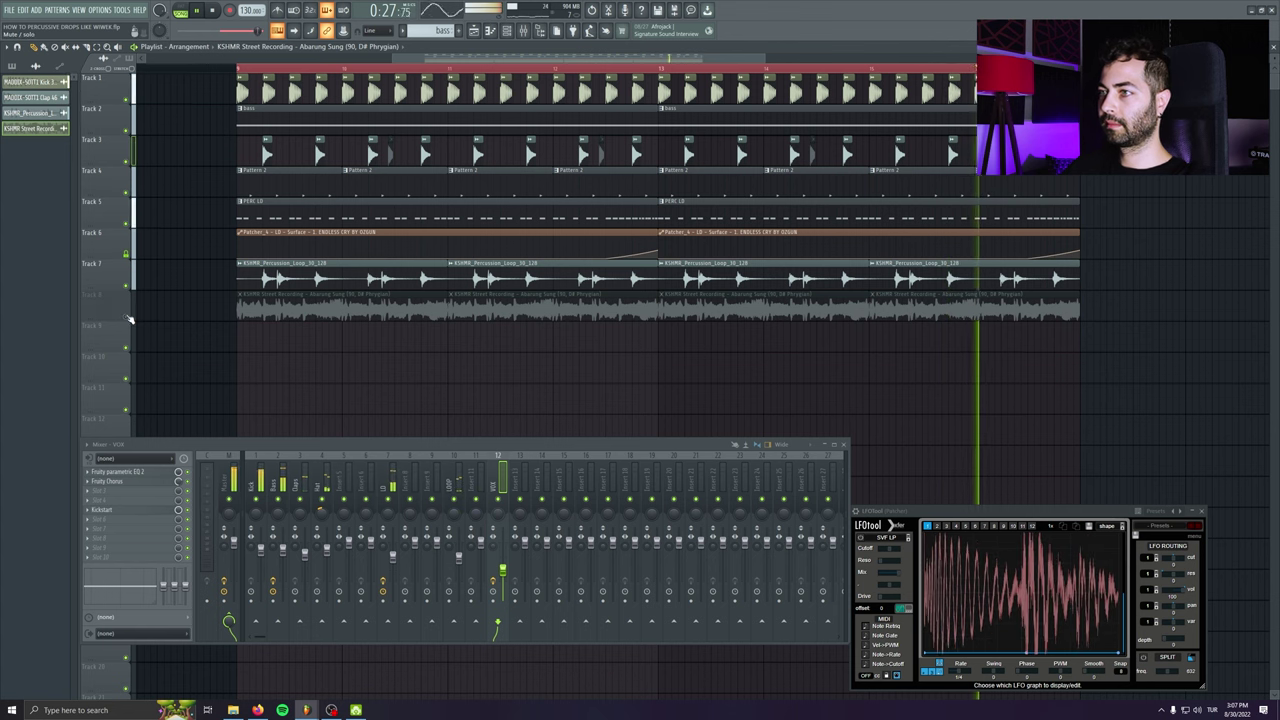
left_click(126, 223)
left_click(127, 317)
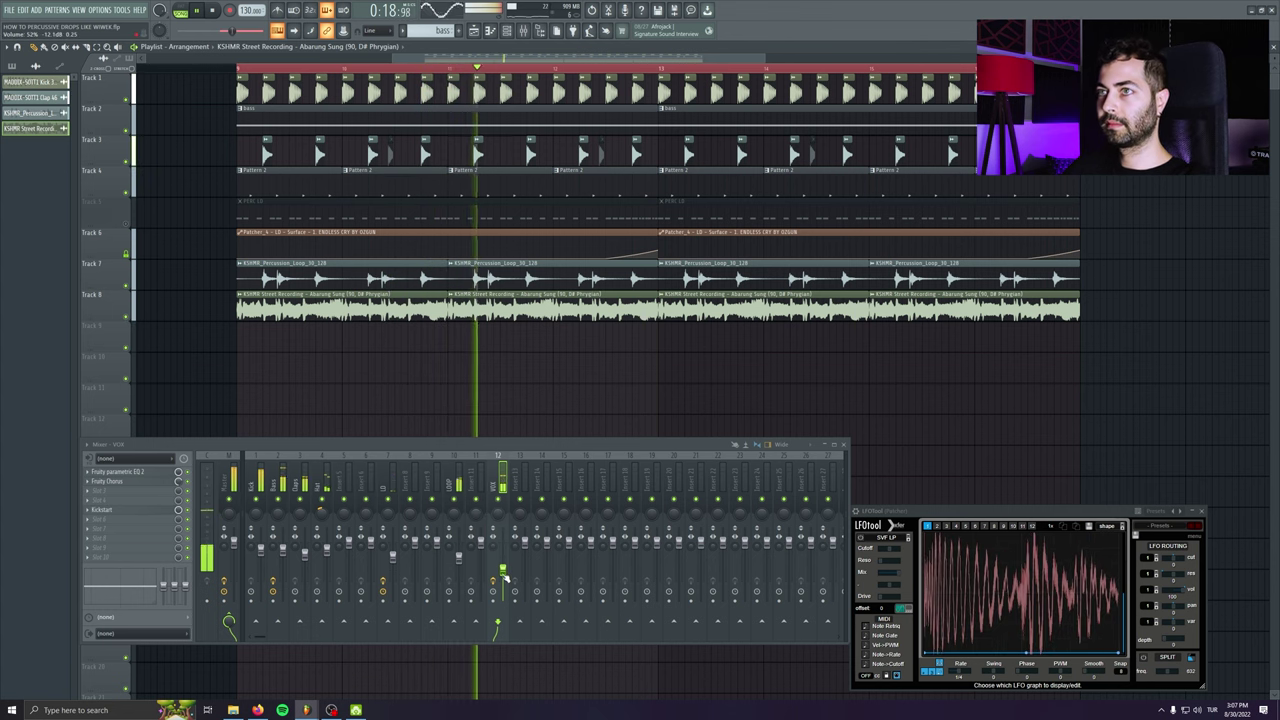
- Fine-tune the VOX fader, mute the vocal recording on Track 8 and the percussion loop on Track 7, and unmute the PERC LD track
left_click_drag(503, 578, 503, 571)
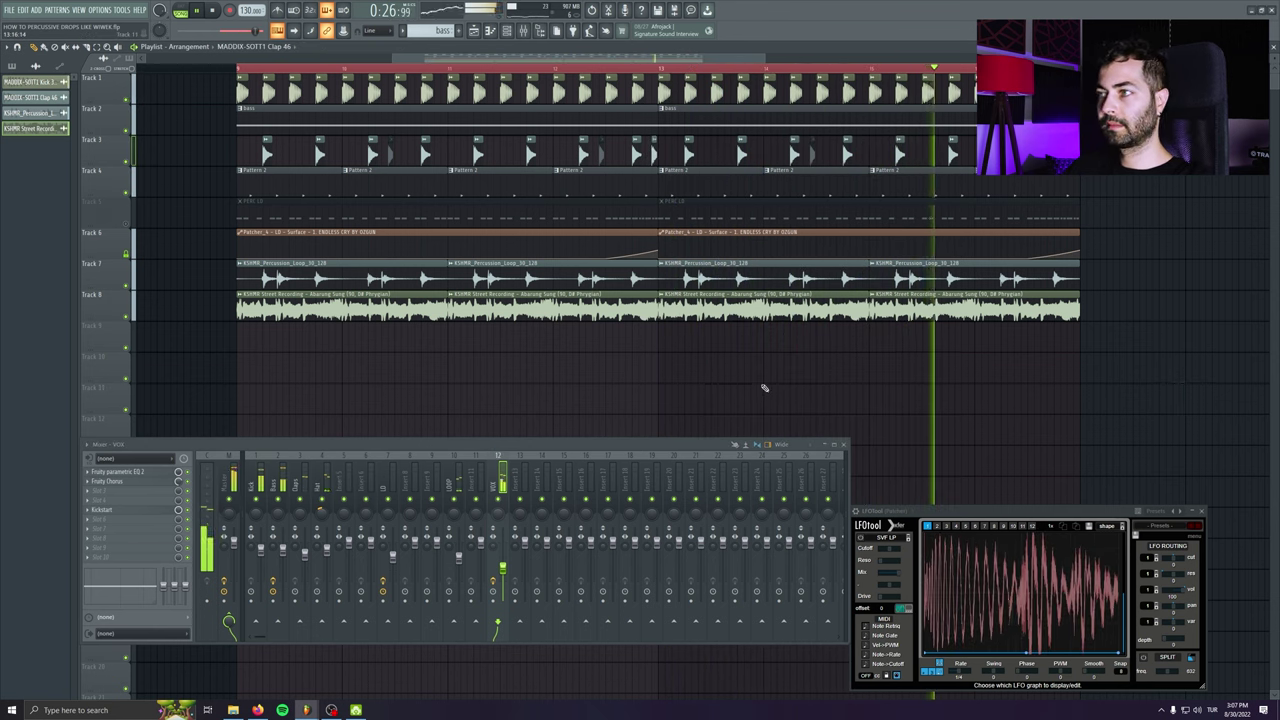
scroll(765, 388, "down", 1)
left_click(126, 269)
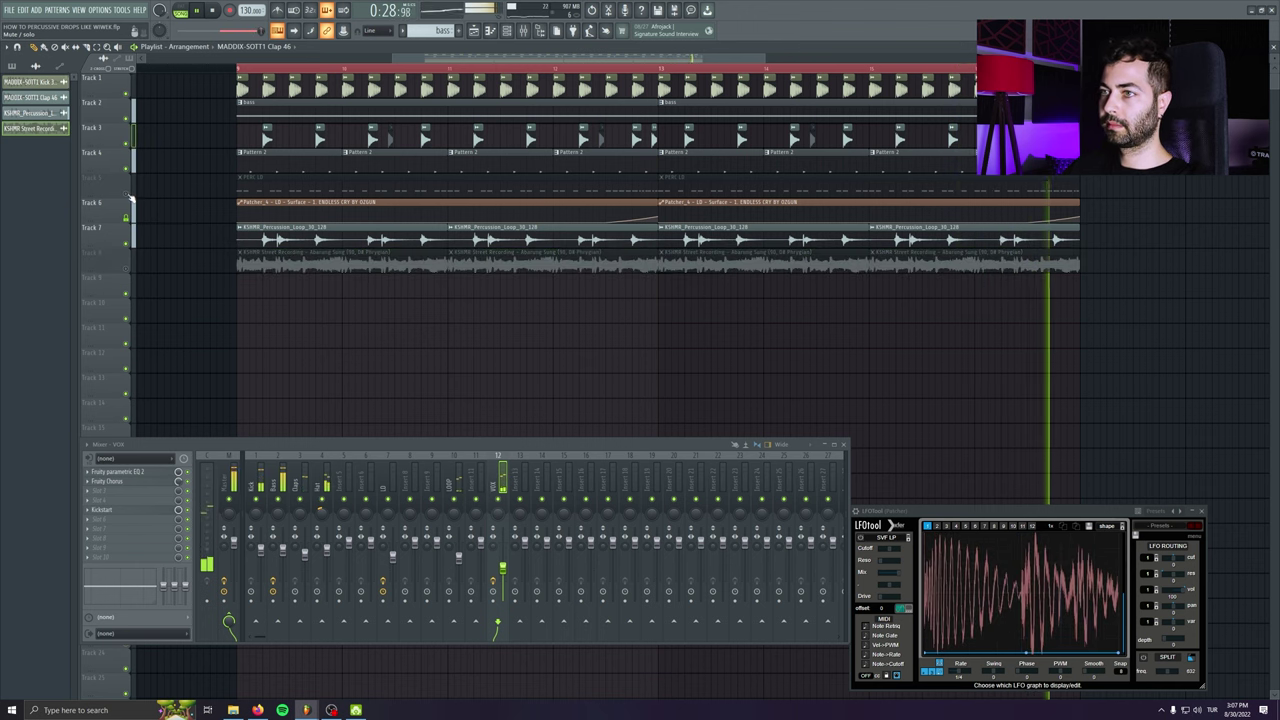
left_click(126, 194)
left_click(126, 244)
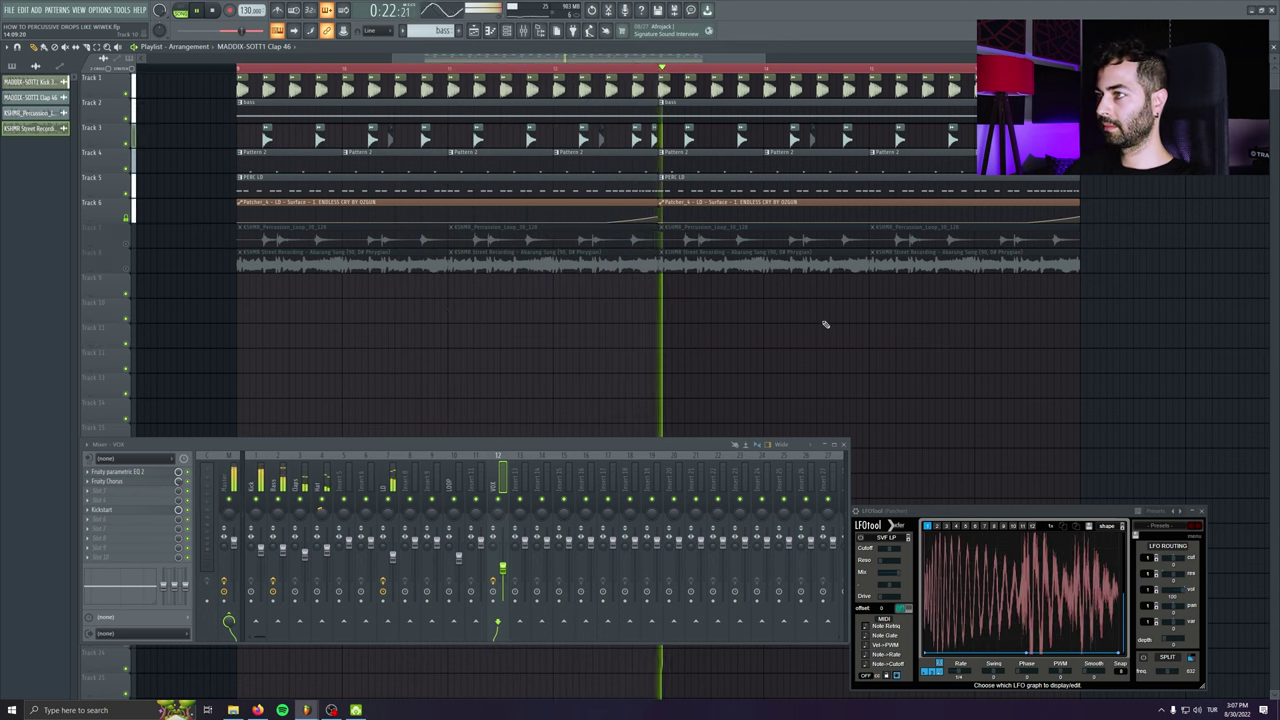
- Raise the LD fader slightly, solo the PERC LD track, save the project and listen to the lead on its own
left_click_drag(393, 557, 393, 553)
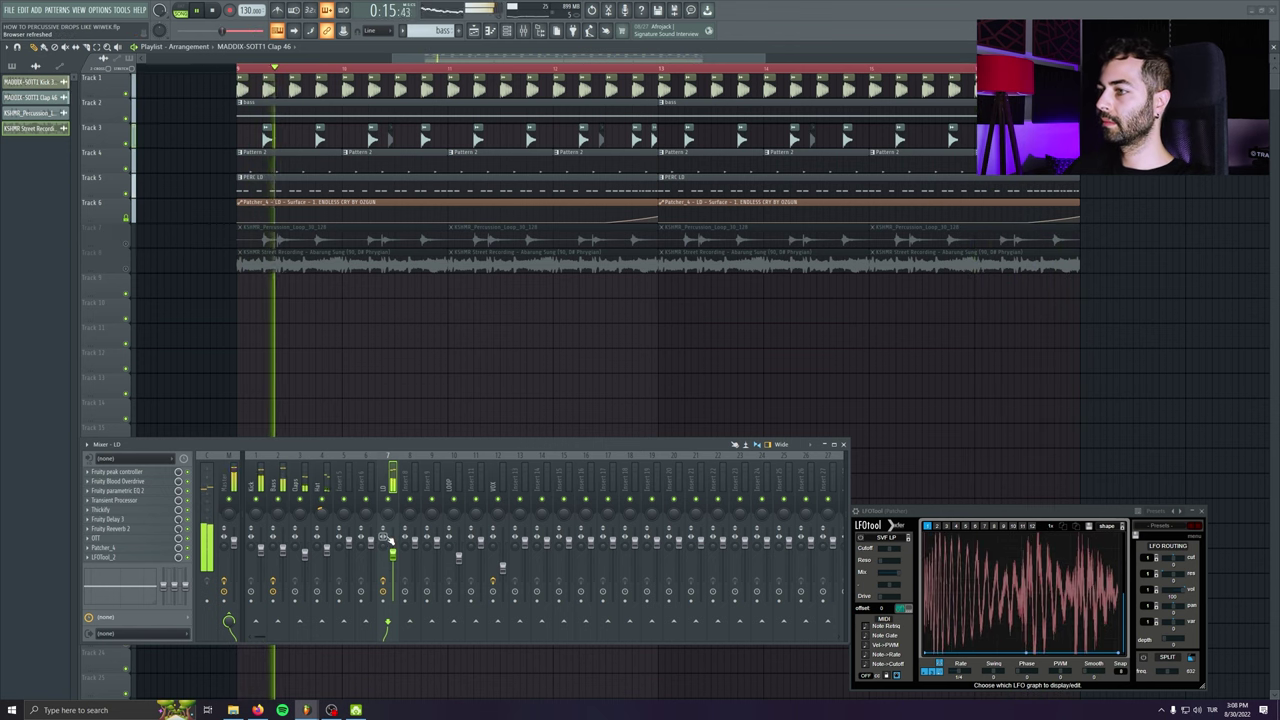
left_click(215, 14)
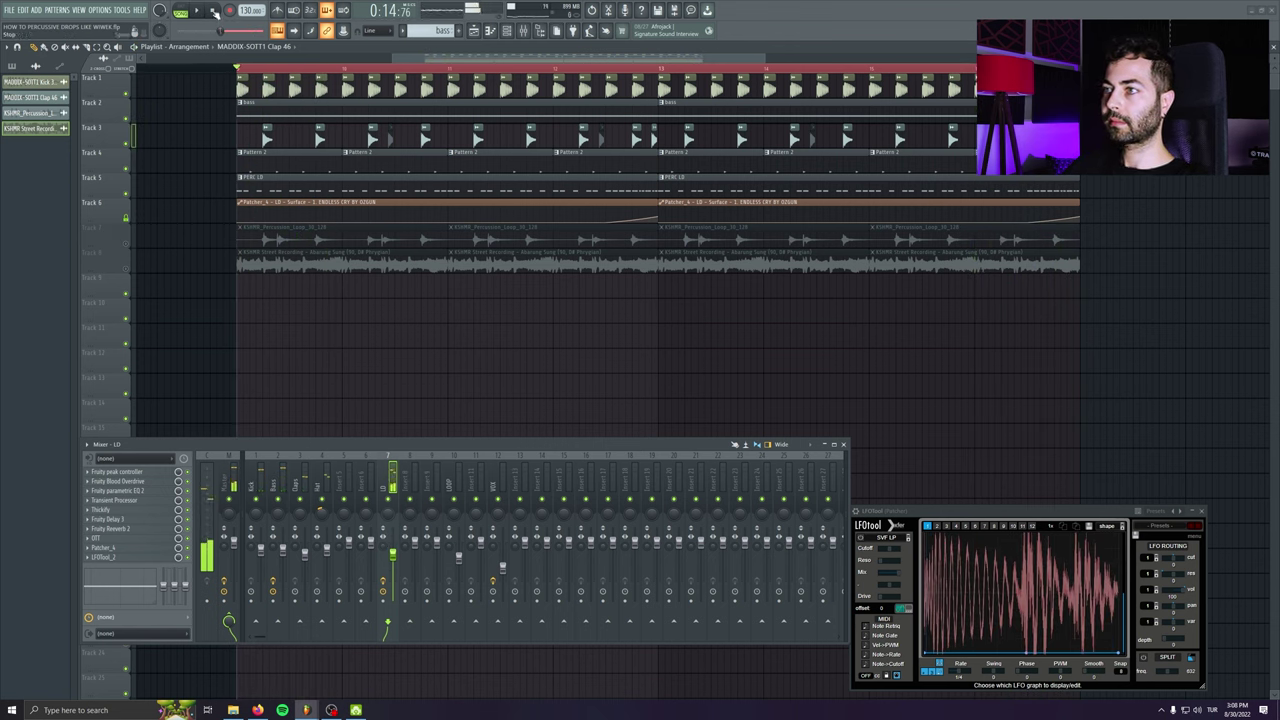
left_click(130, 199)
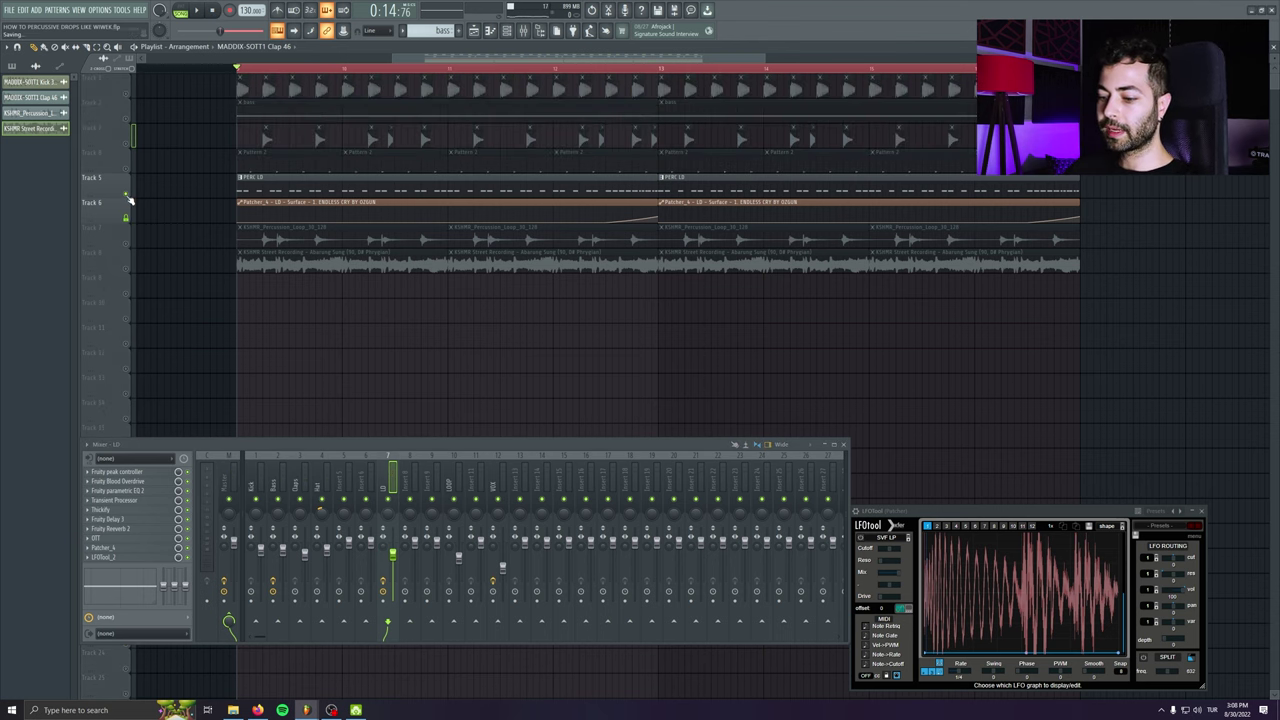
scroll(237, 248, "up", 2)
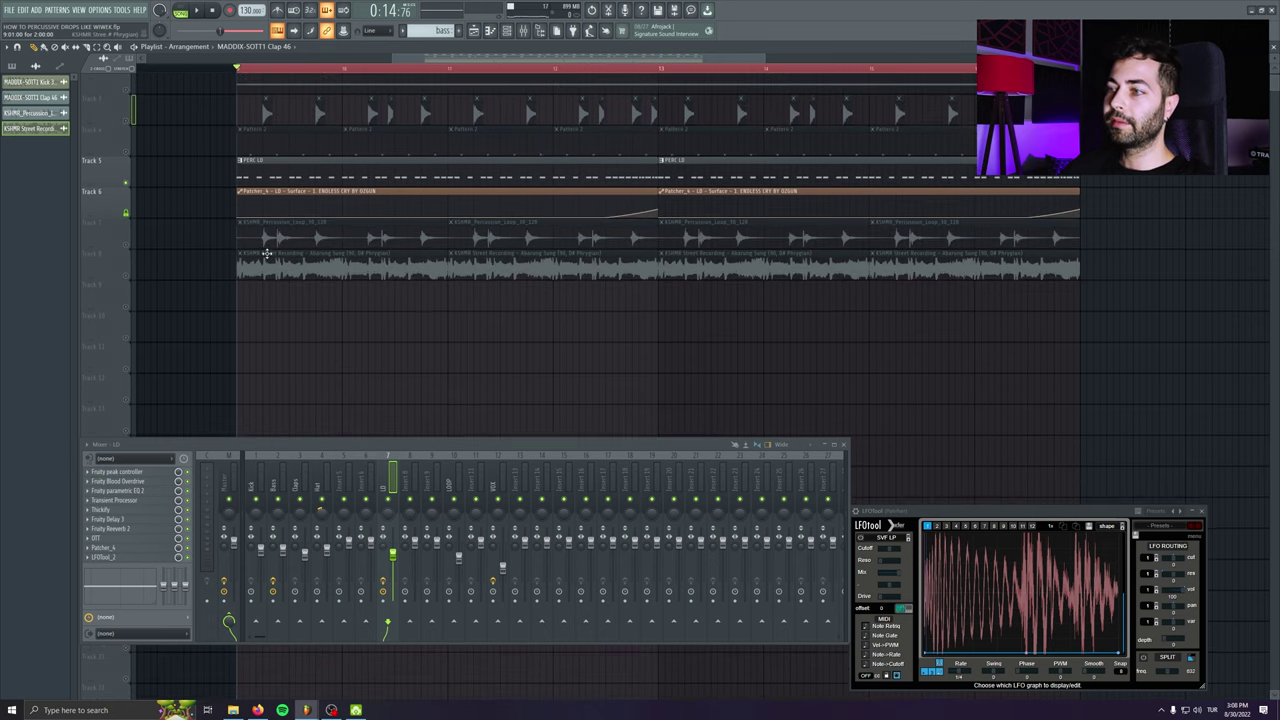
left_click_drag(268, 252, 278, 364)
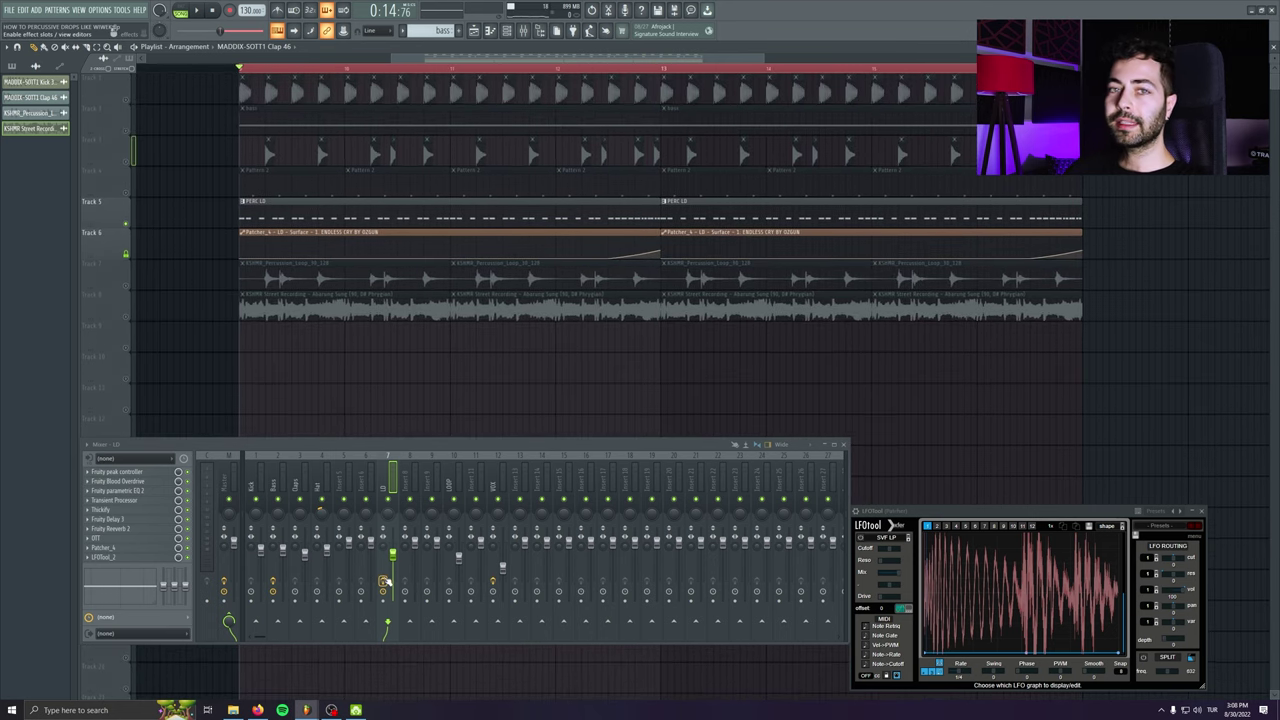
scroll(251, 281, "up", 2)
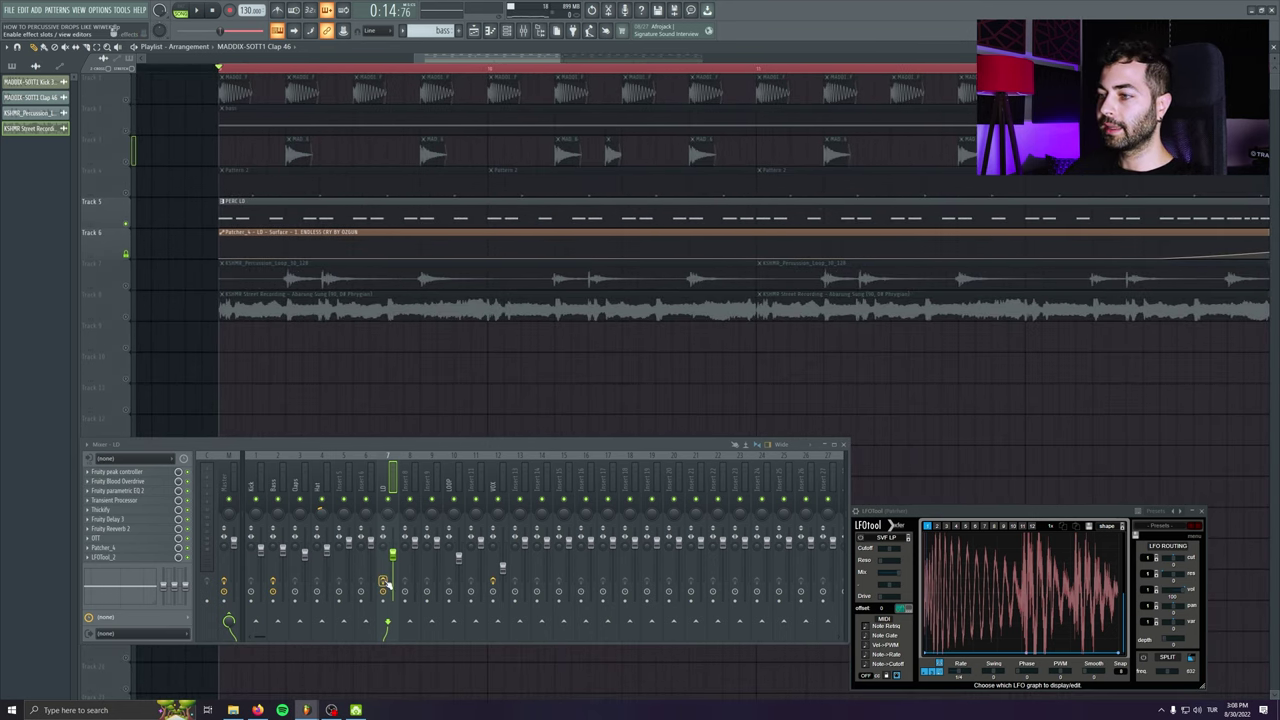
key("space")
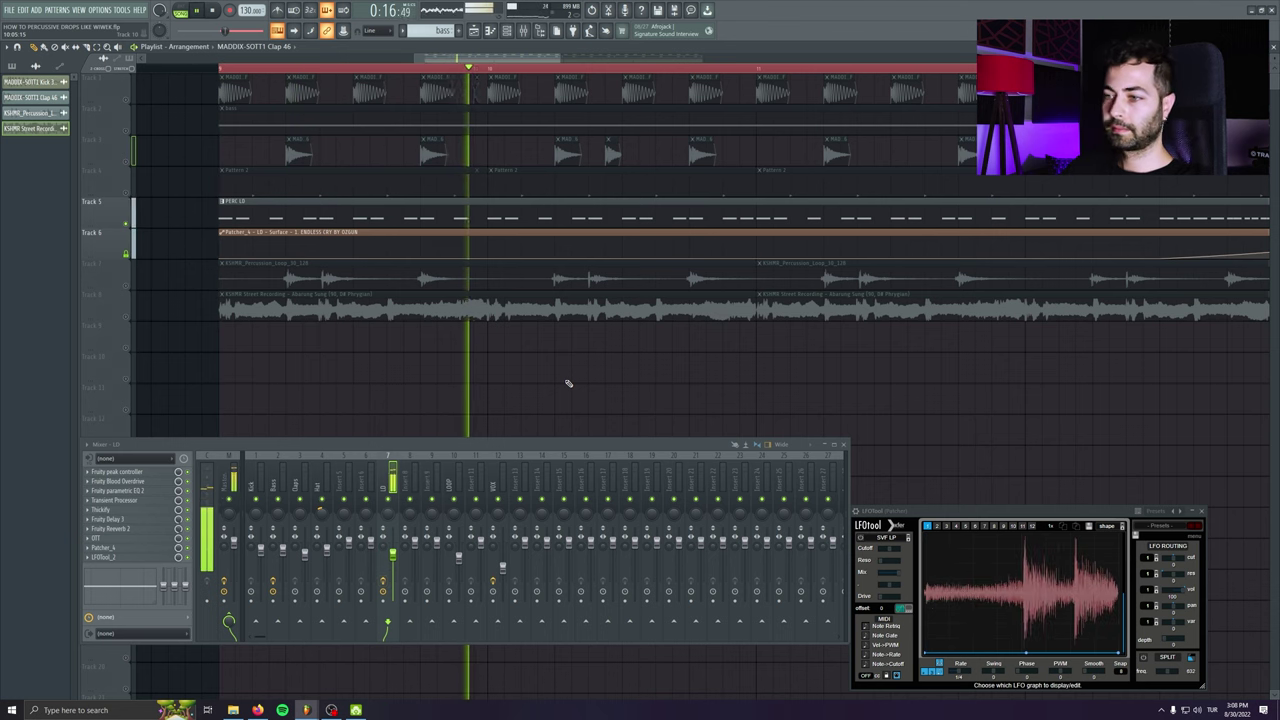
key("space")
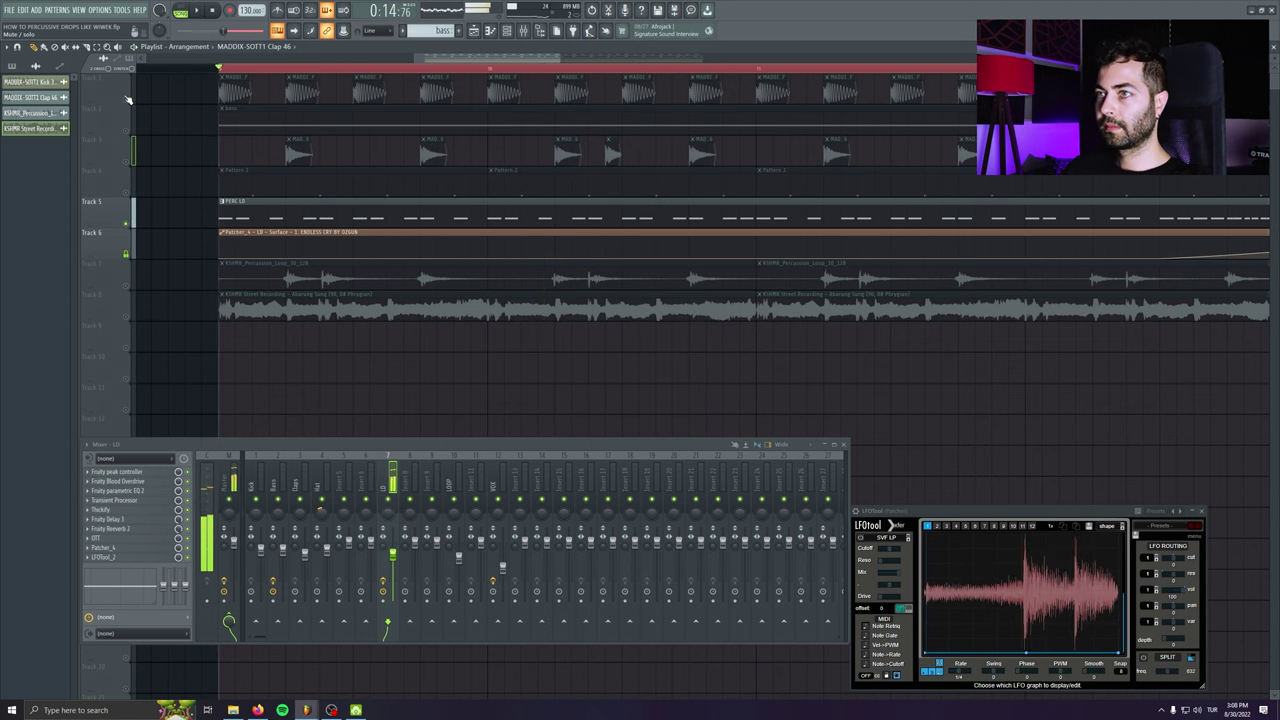
- Unmute the kick and bass on Tracks 1 and 2, play them with PERC LD and lower the LD fader to 69%
key("space")
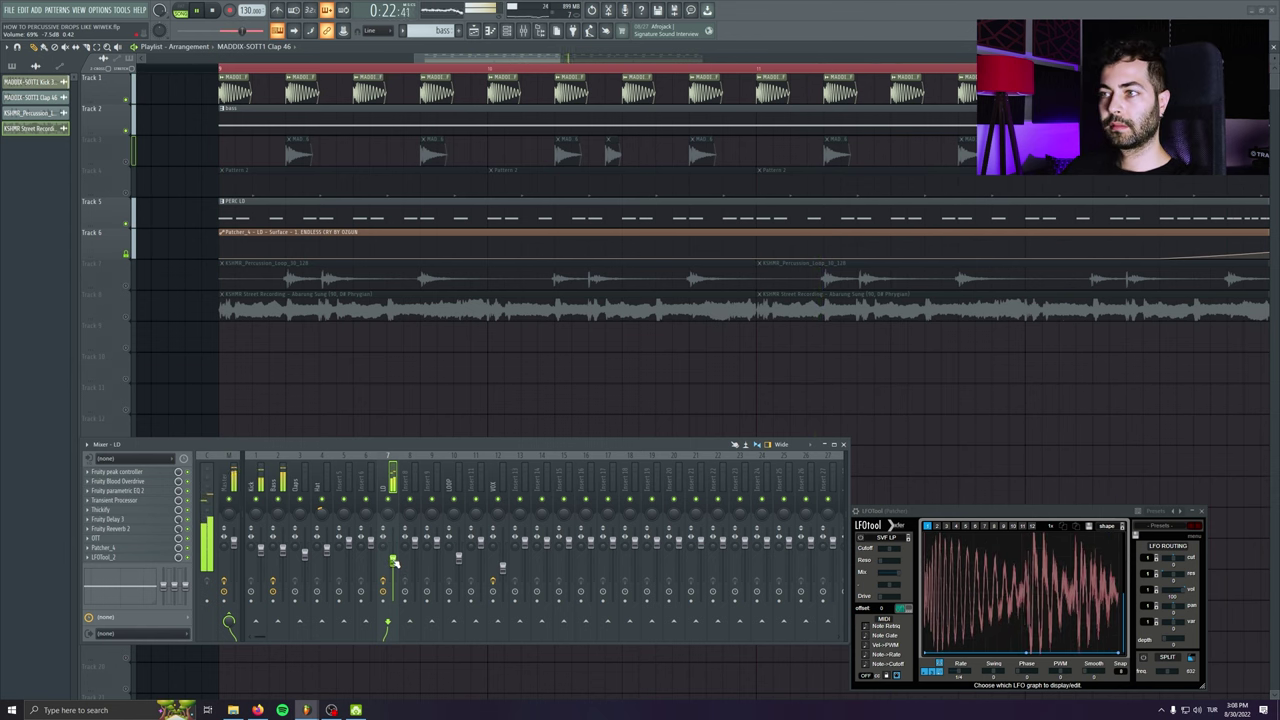
scroll(275, 284, "down", 4)
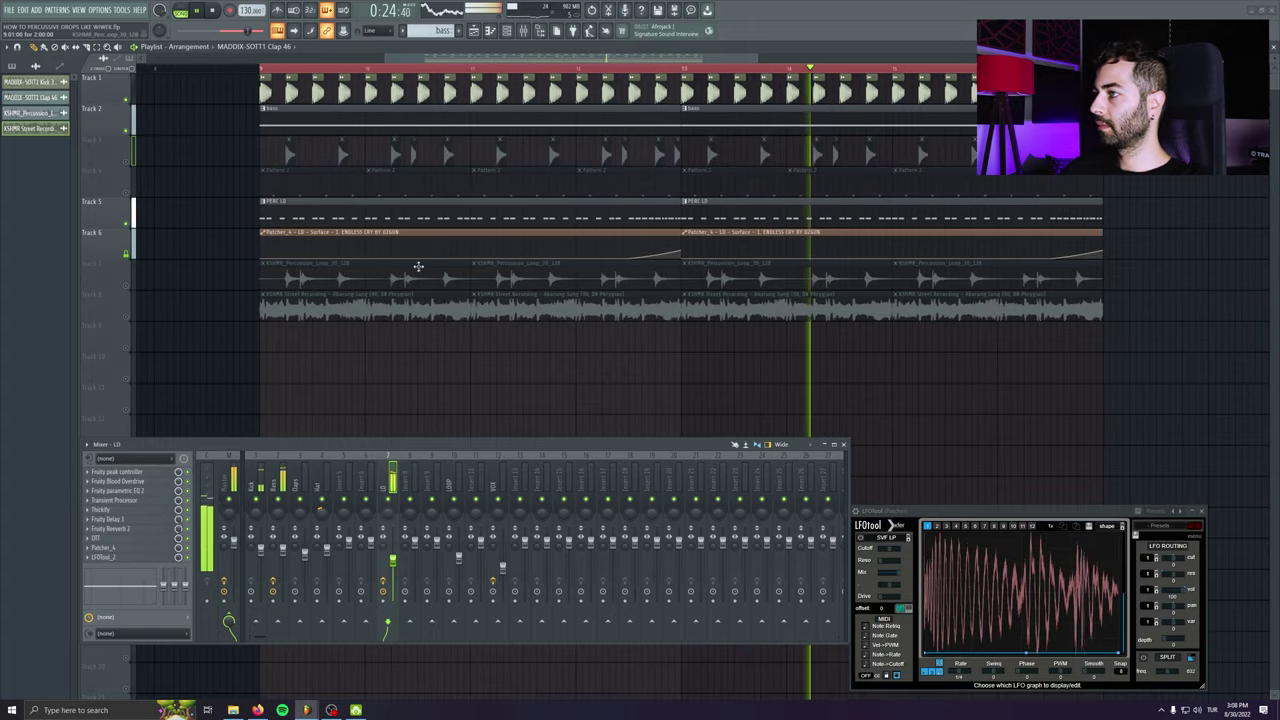
left_click_drag(417, 266, 345, 263)
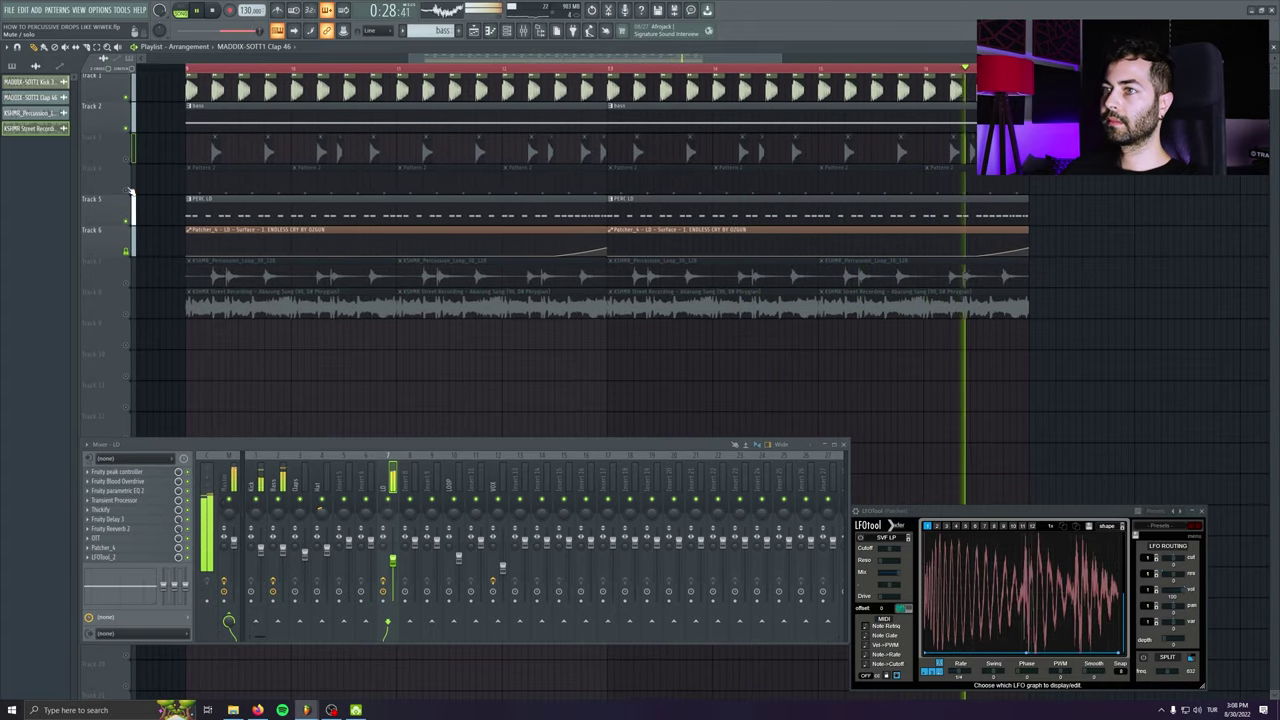
- Unmute Tracks 4, 3, 7 and 8 one after another during playback, and mute the PERC LD track
left_click(127, 160)
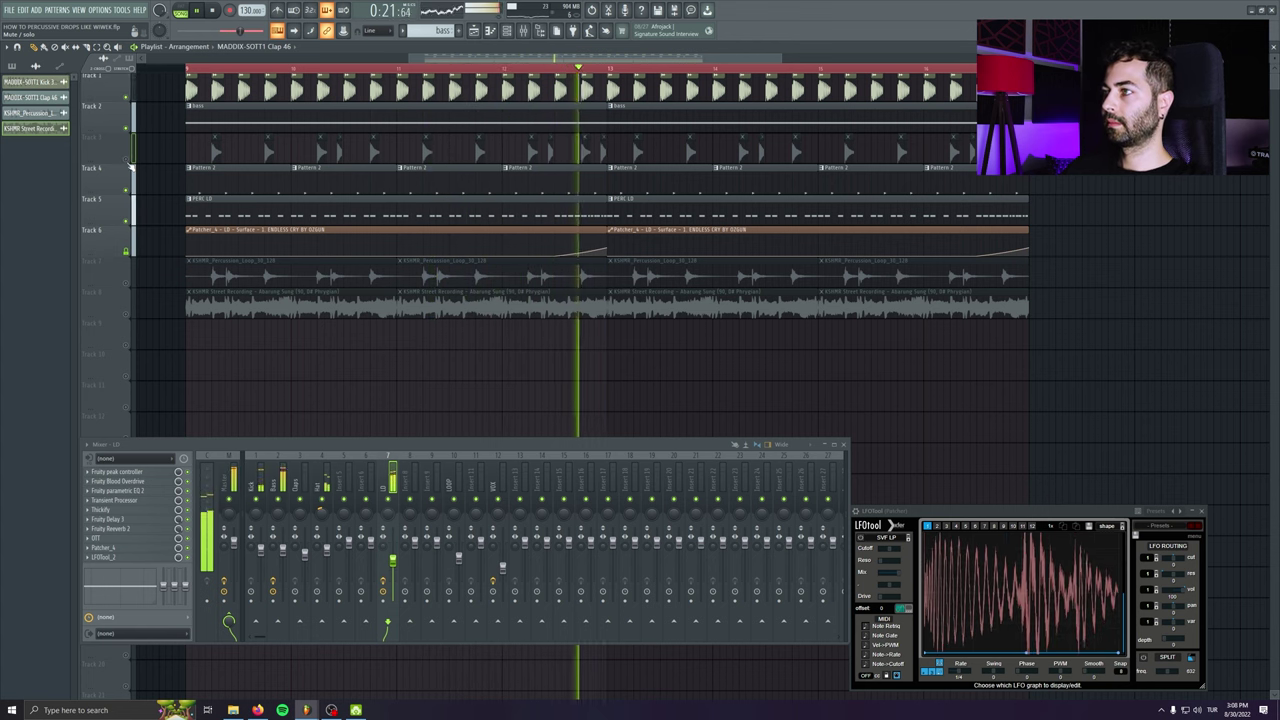
left_click(127, 158)
left_click(127, 282)
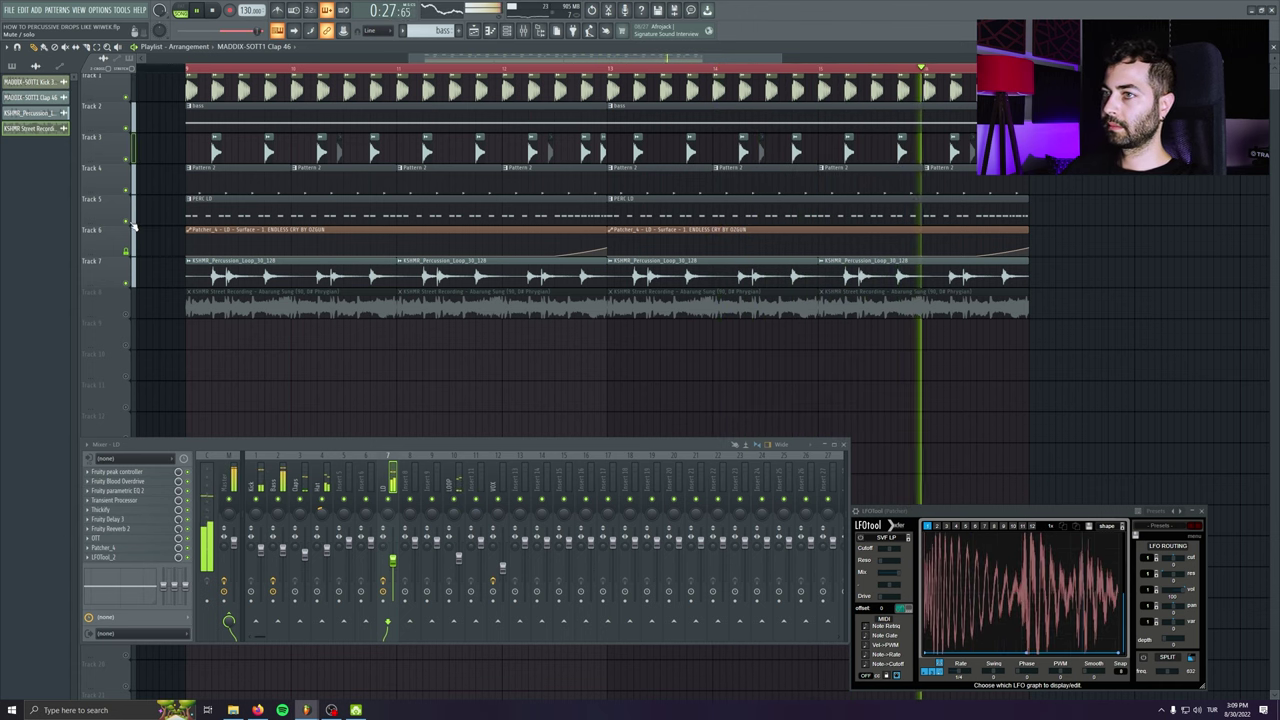
left_click(128, 314)
left_click(127, 221)
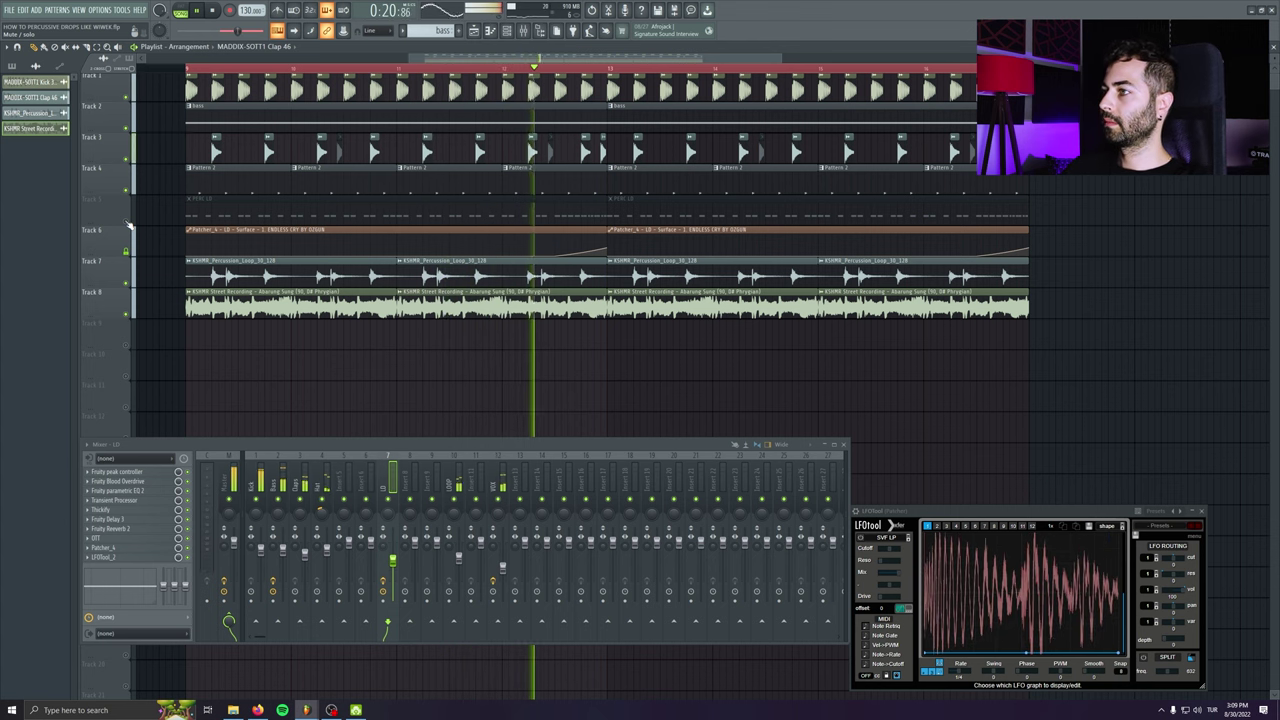
- Toggle the PERC LD track's mute to compare the drop with and without it, leave it muted and stop playback
left_click(127, 222)
left_click(127, 222)
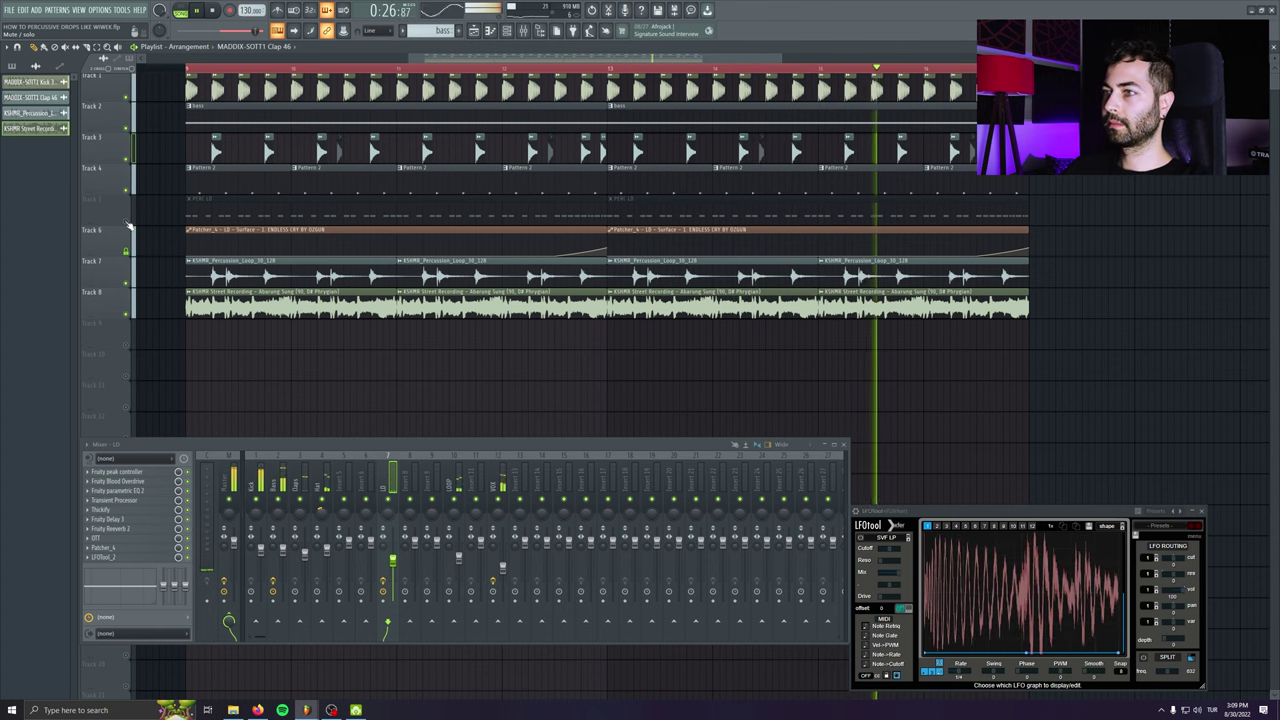
left_click(128, 226)
left_click(128, 226)
left_click(128, 226)
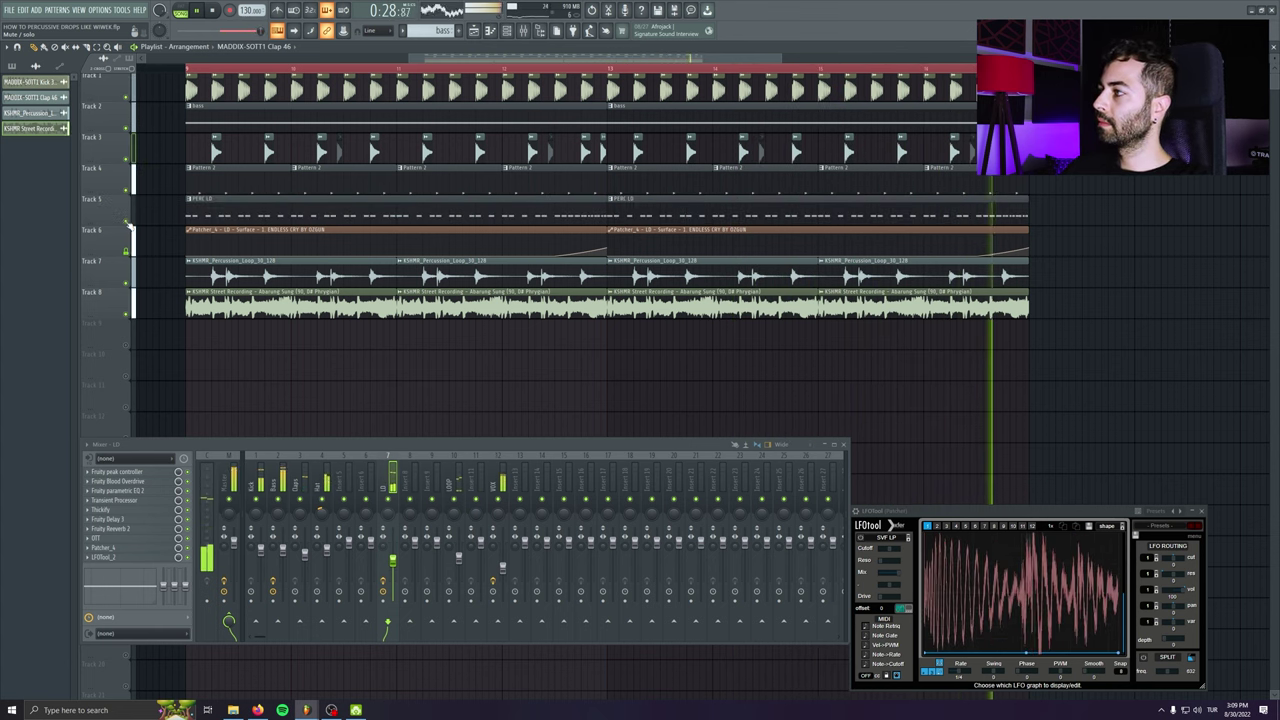
left_click(128, 226)
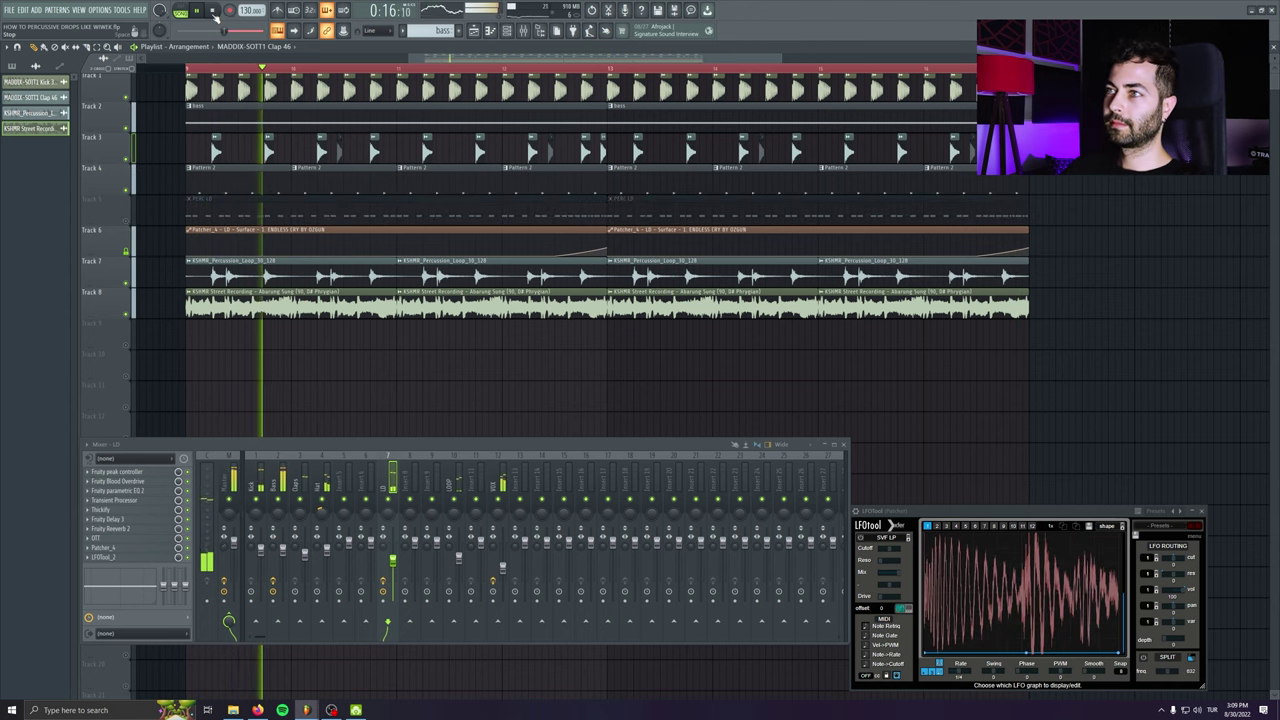
left_click(213, 12)
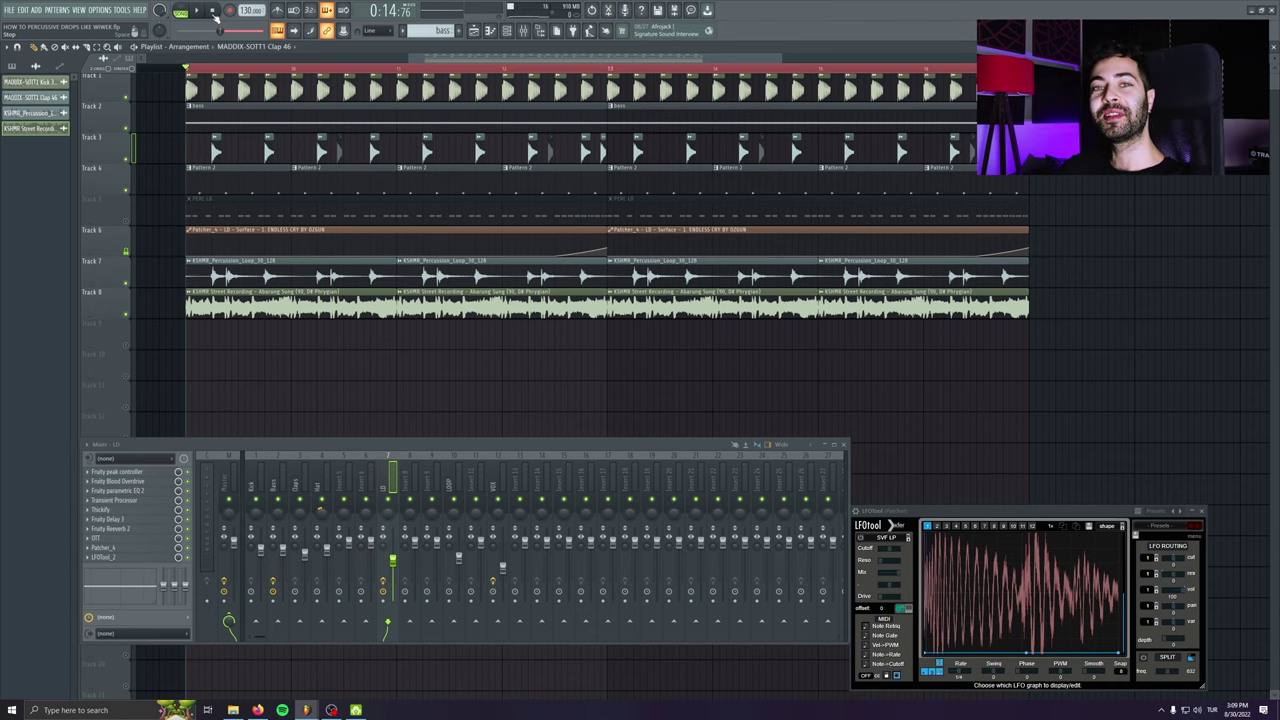
- Replay the drop while toggling PERC LD on Track 5, mute the vocal recording on Track 8 and leave PERC LD unmuted
key("space")
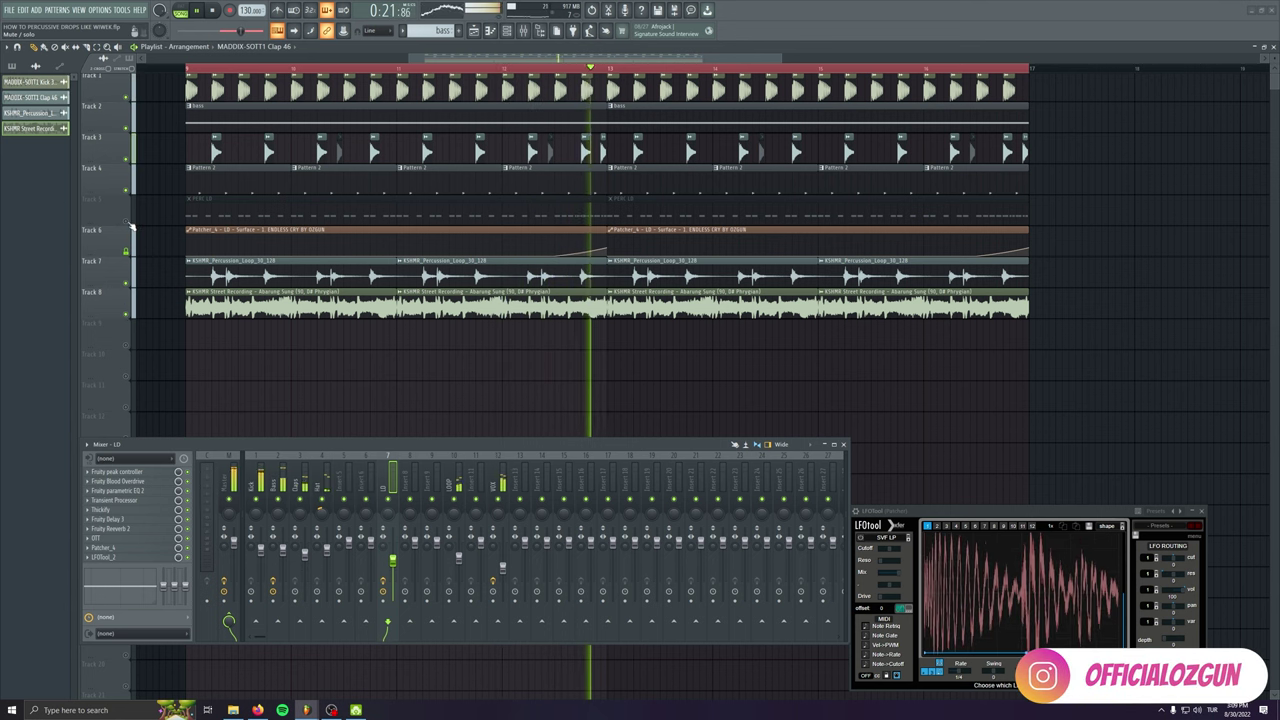
left_click(127, 222)
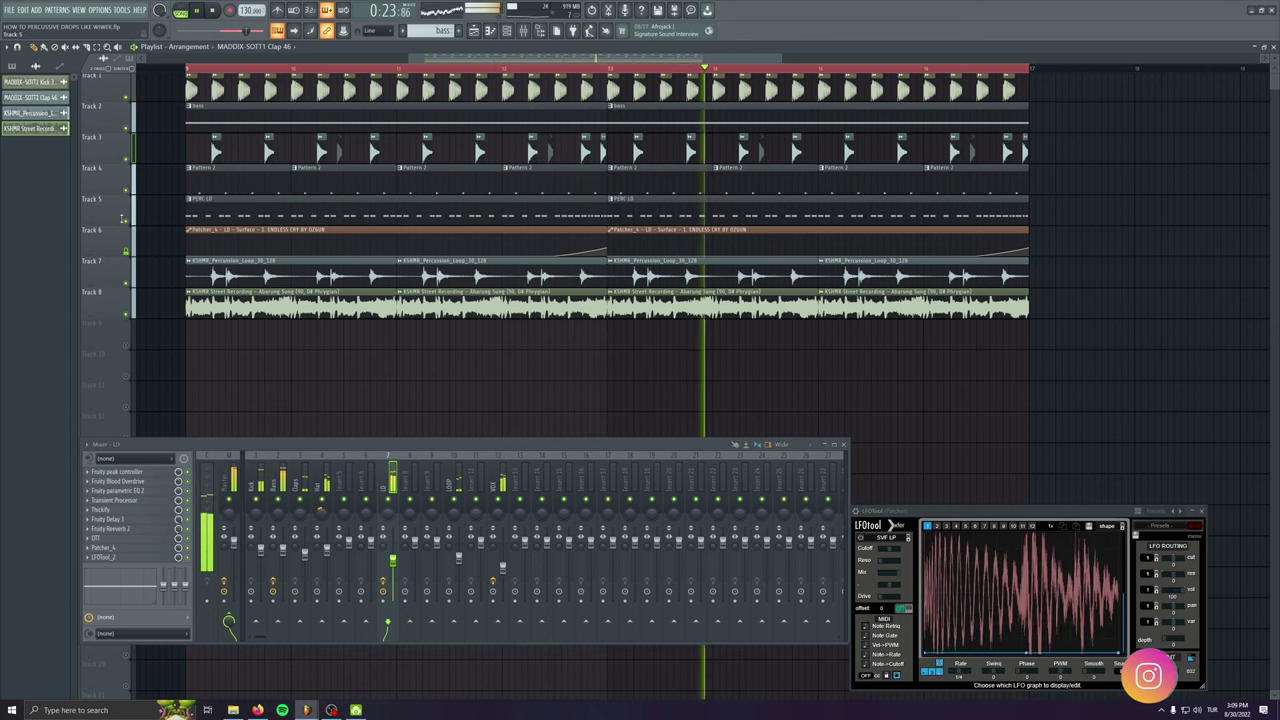
left_click(131, 225)
left_click(131, 225)
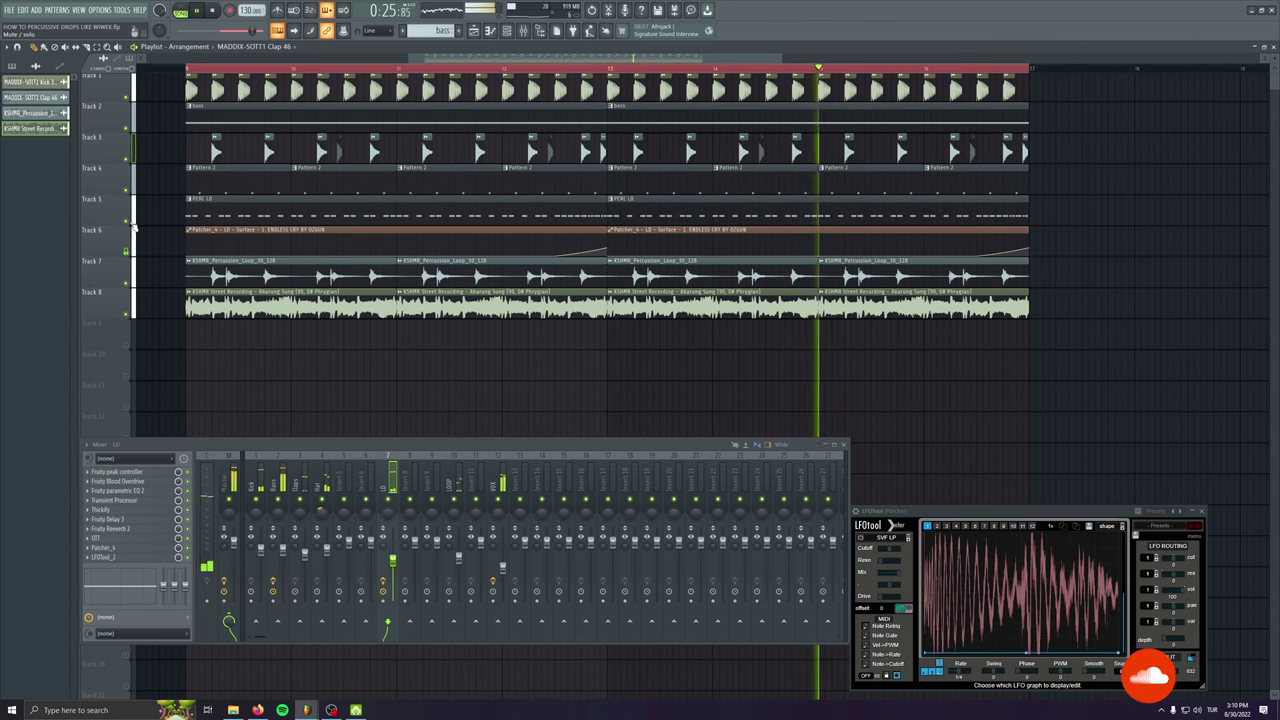
left_click(131, 225)
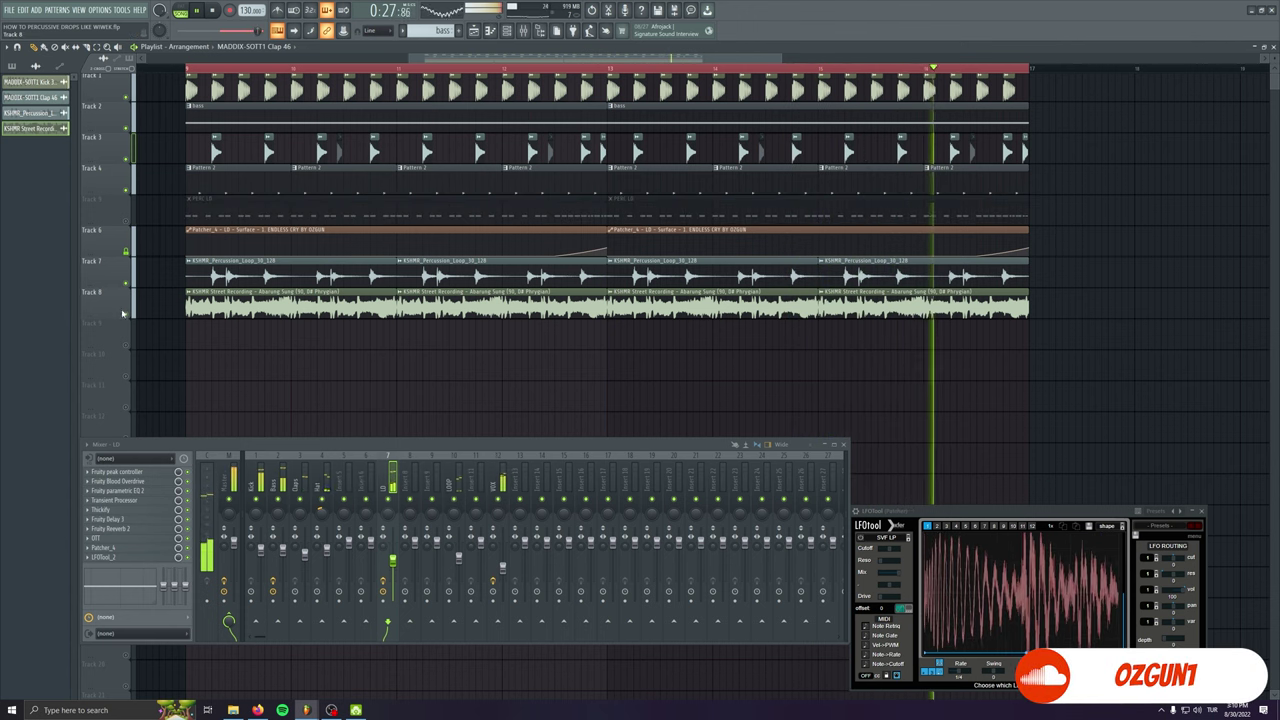
left_click(128, 315)
left_click(131, 225)
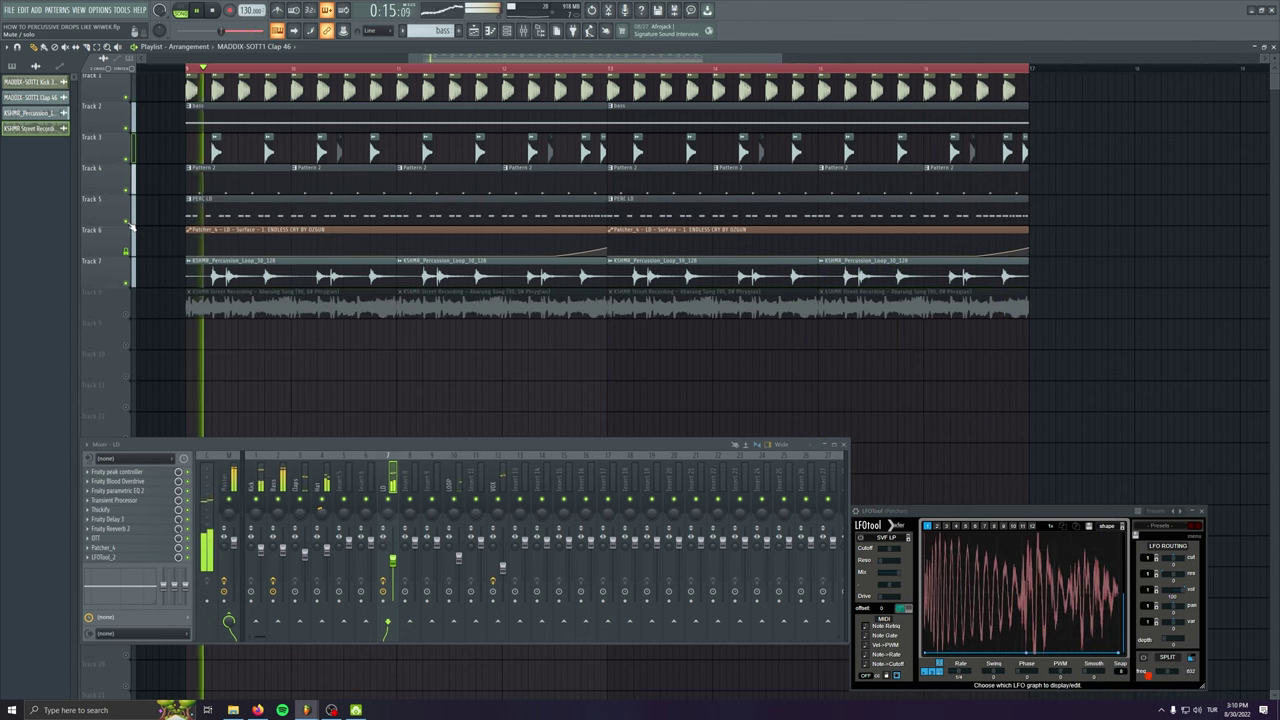